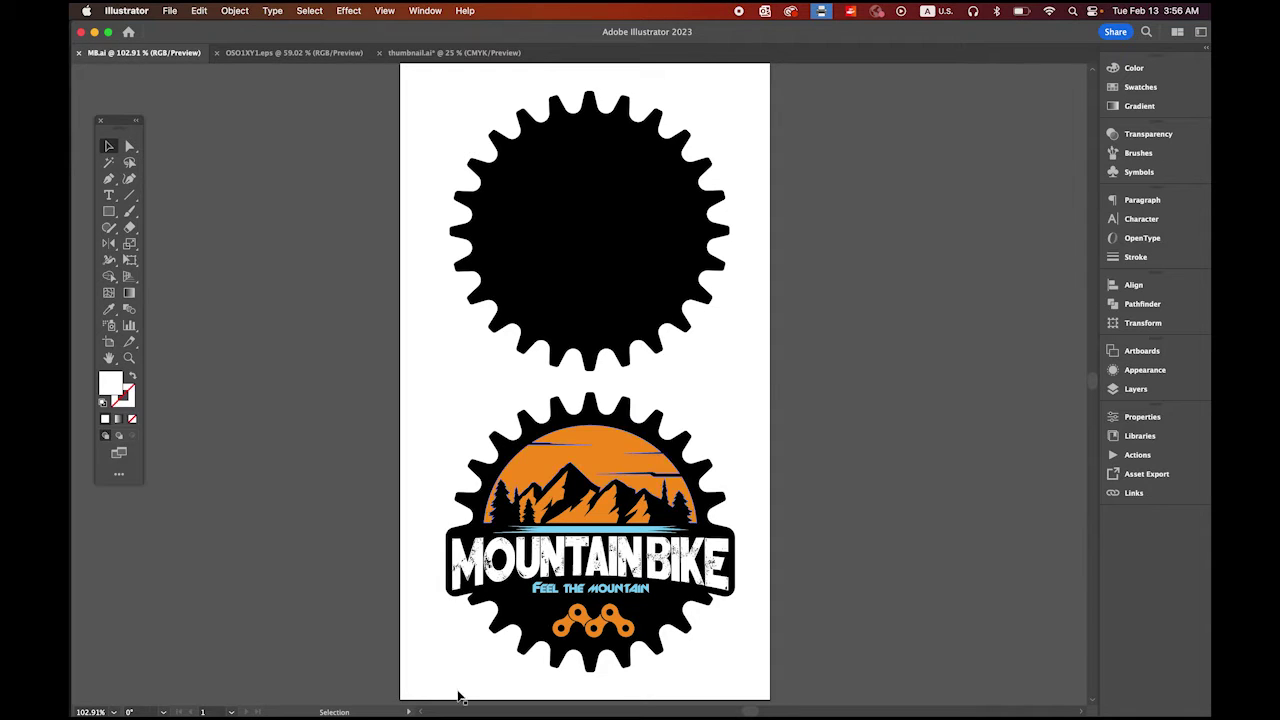
Step: Switch to Adobe Animate, create a 300 × 300 px HTML5 Canvas document at 30 fps, and enlarge the timeline area slightly
mouse_move(372, 712)
left_click(502, 688)
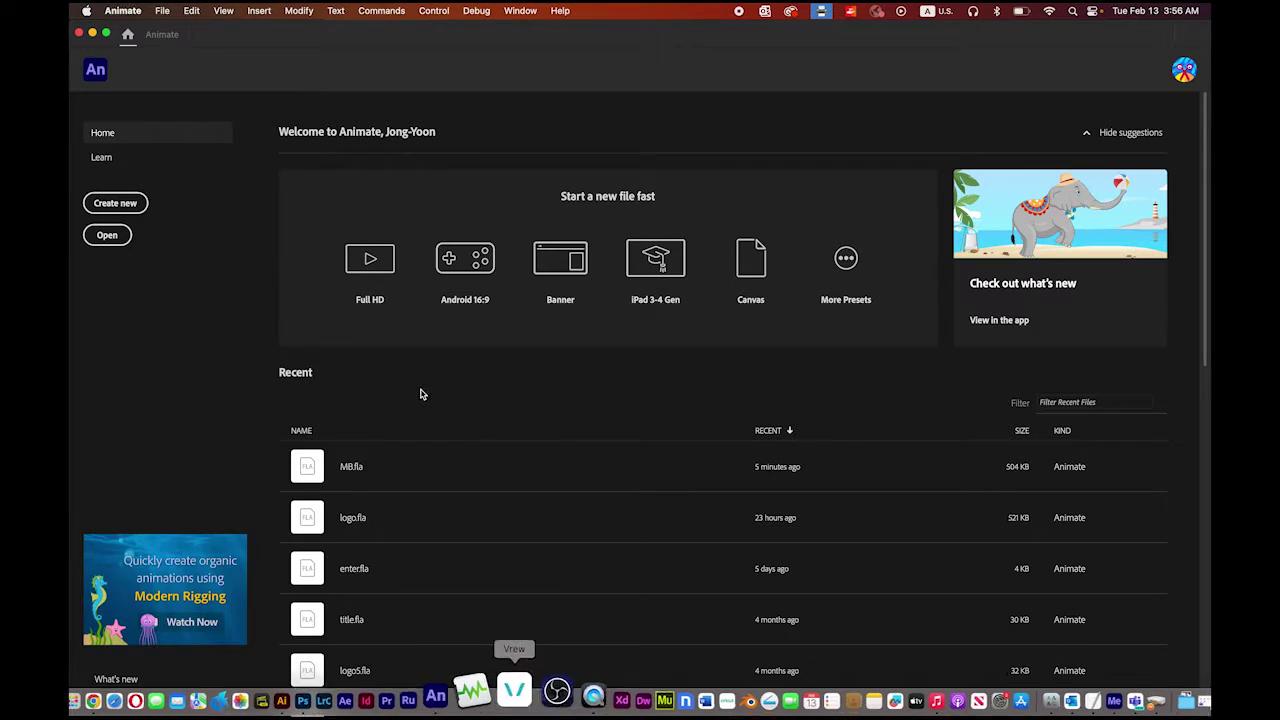
left_click(108, 203)
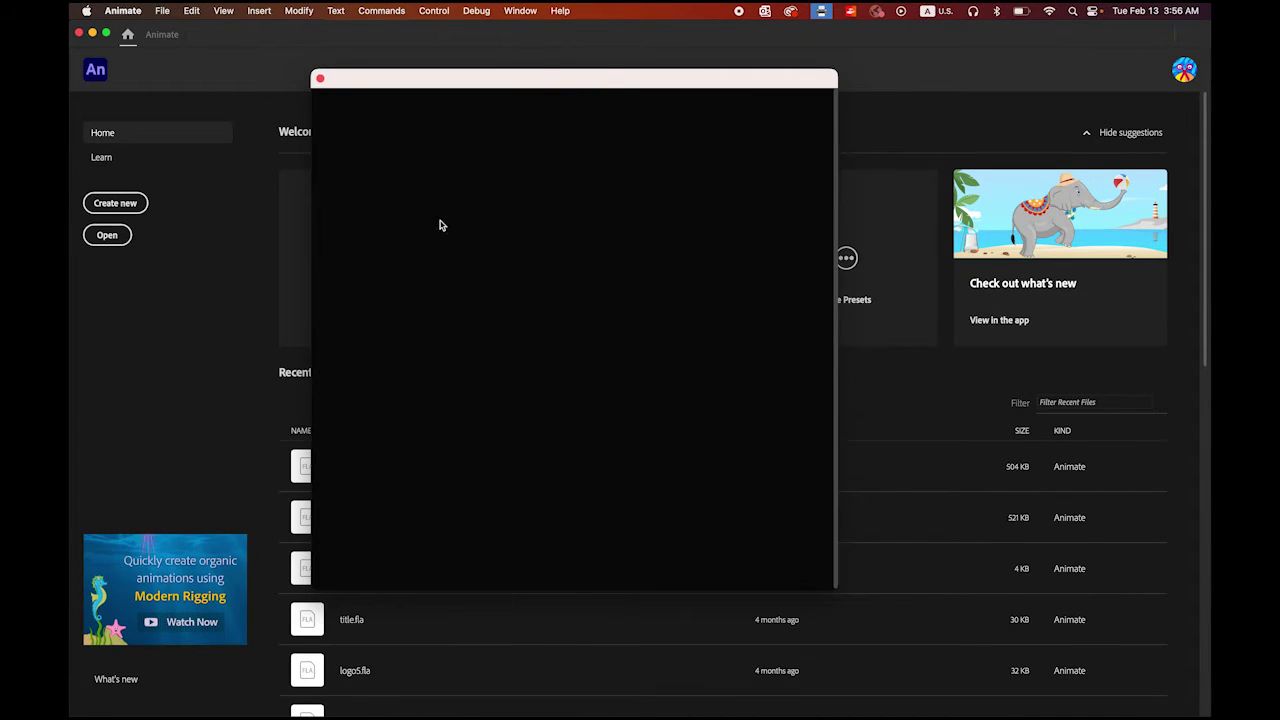
double_click(712, 230)
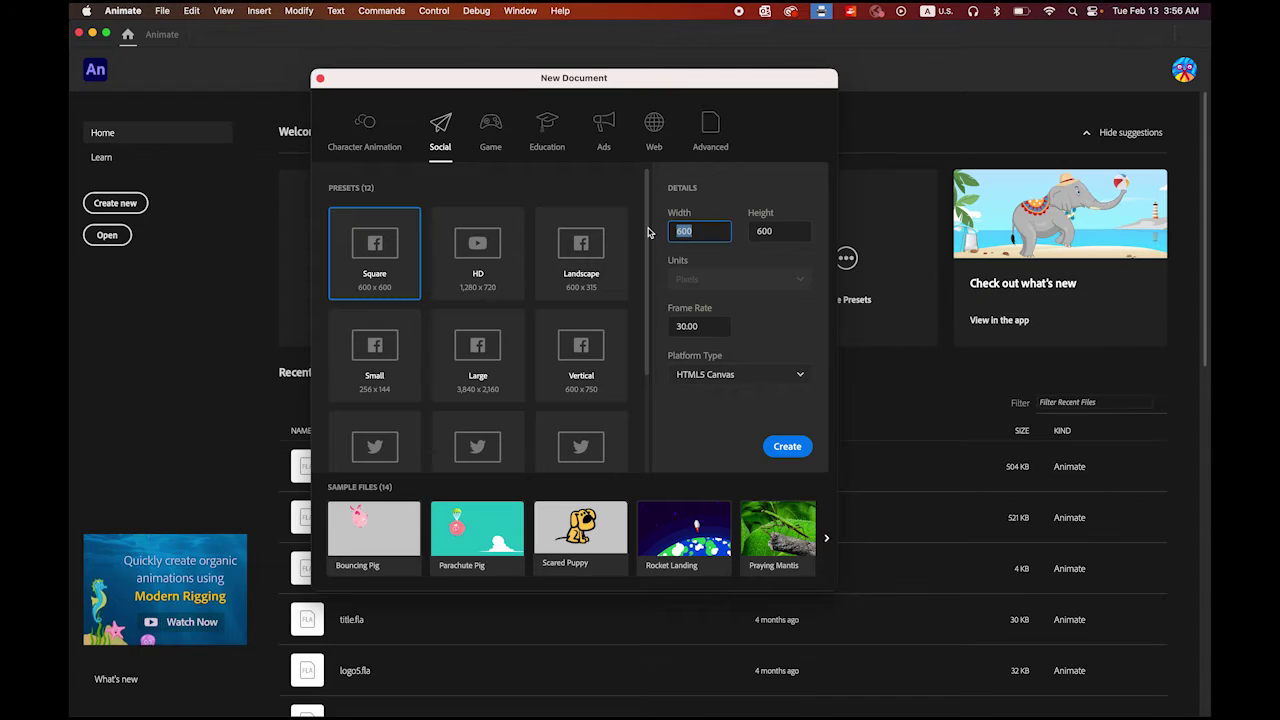
type("300")
key("Tab")
type("300")
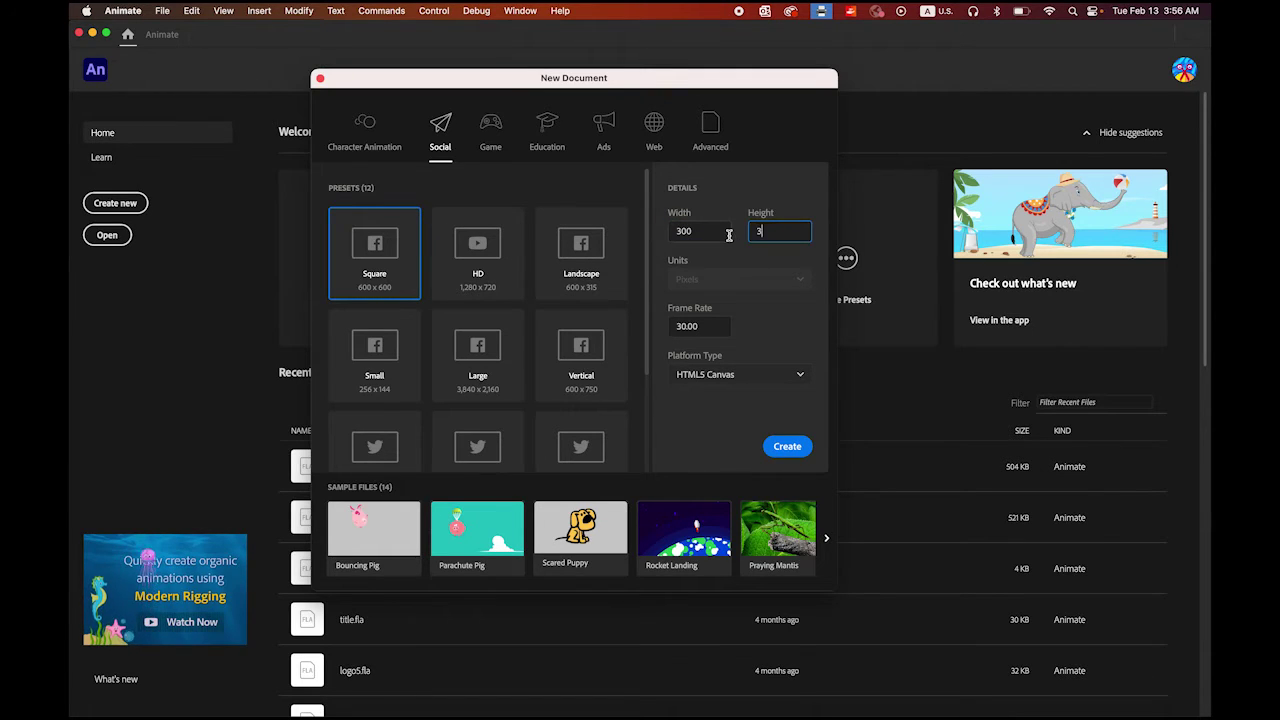
double_click(712, 325)
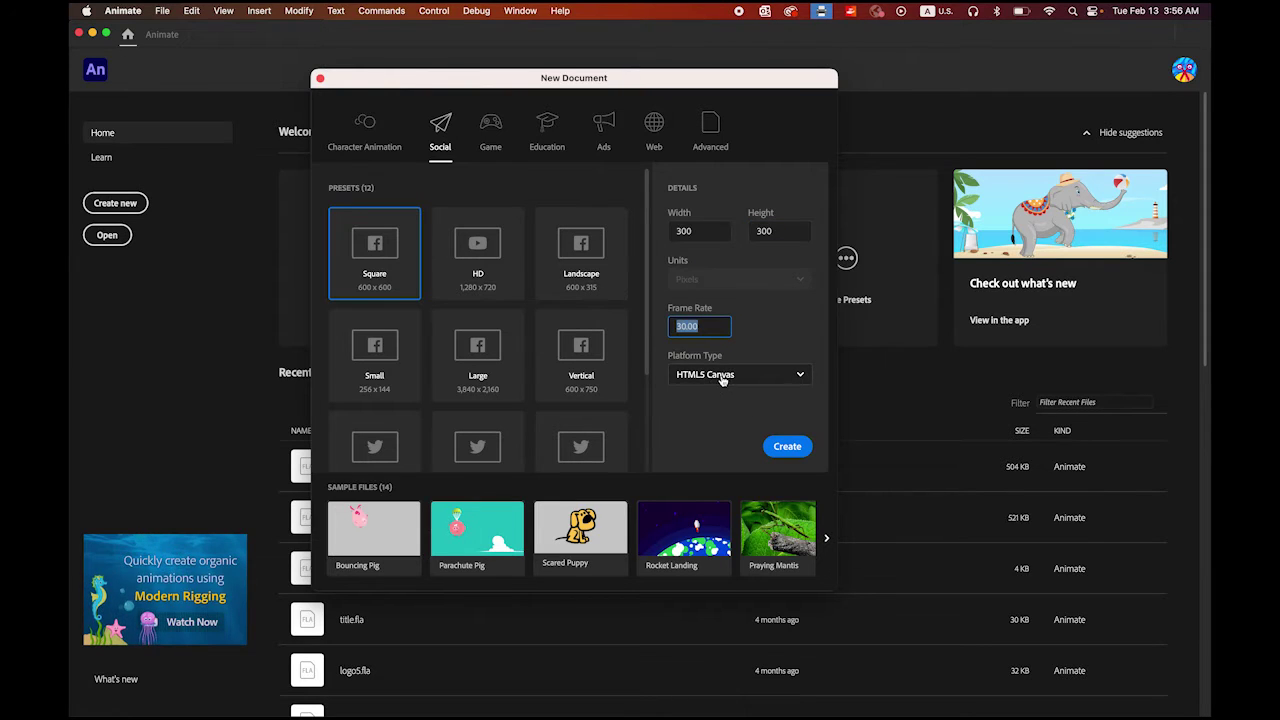
left_click(796, 449)
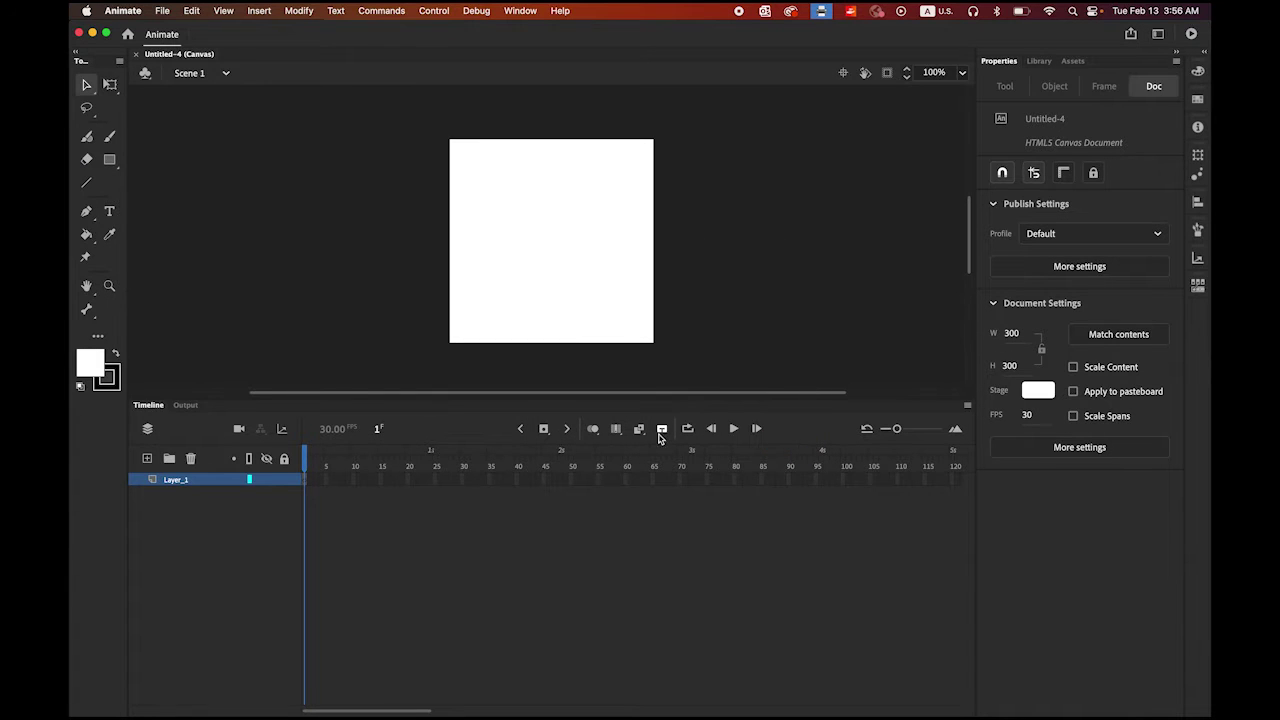
left_click_drag(647, 396, 647, 378)
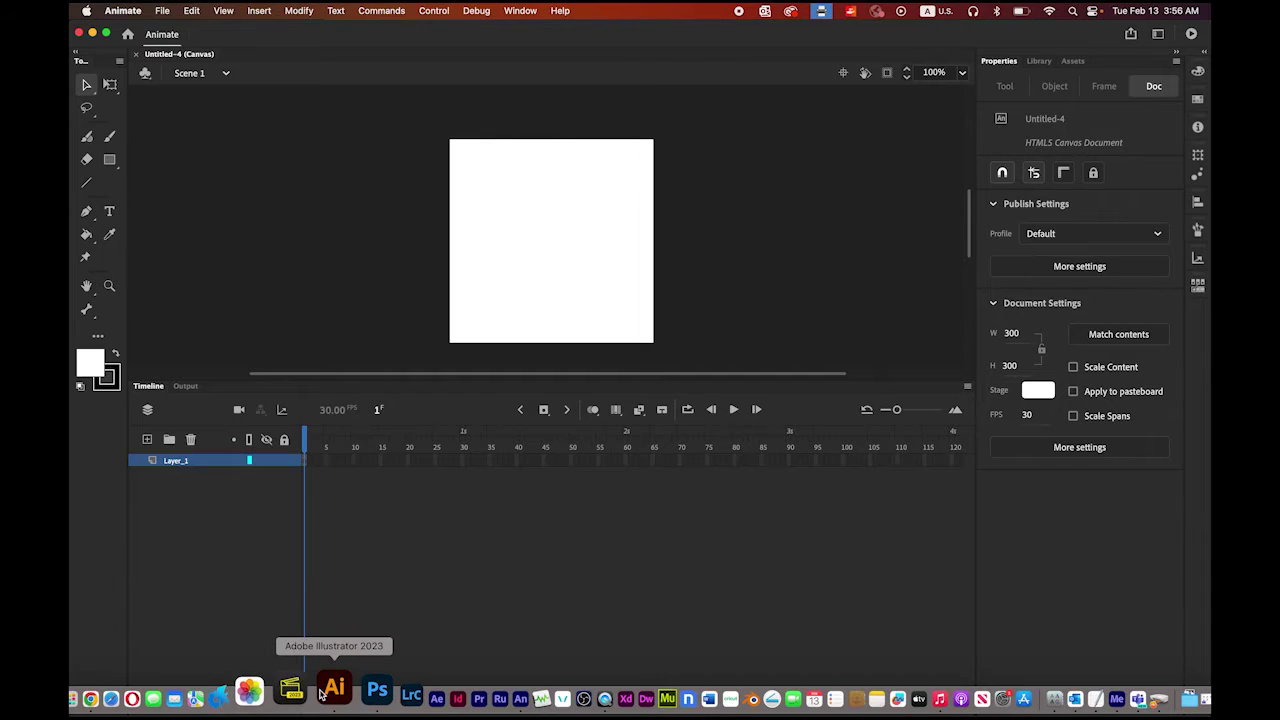
Step: Switch to Adobe Illustrator and copy the plain black gear shape above the Mountain Bike logo
left_click(325, 690)
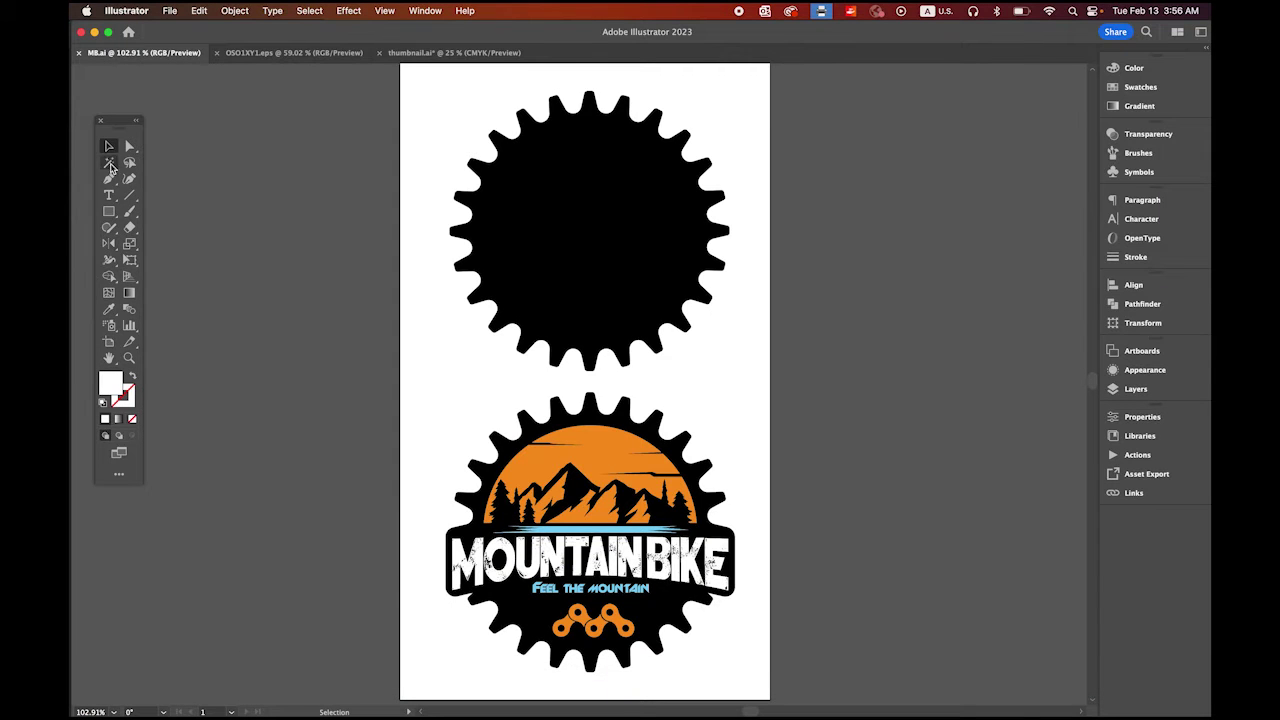
left_click(592, 210)
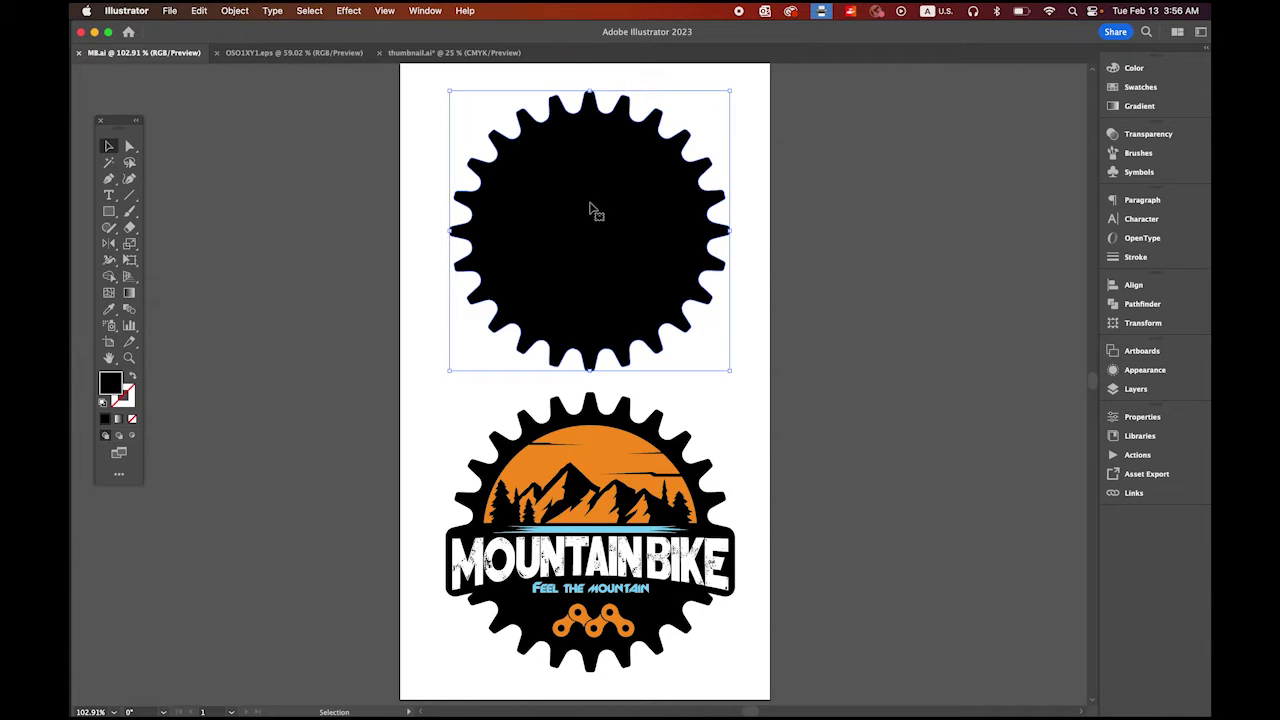
right_click(620, 200)
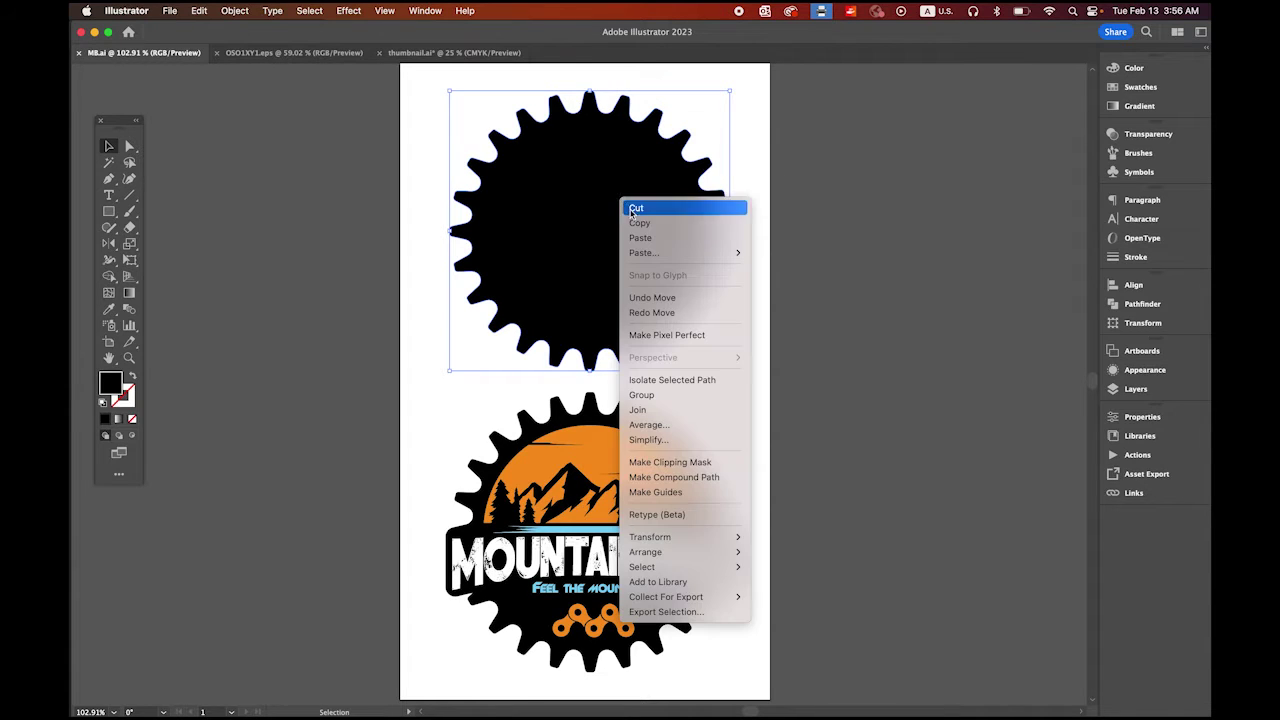
left_click(508, 357)
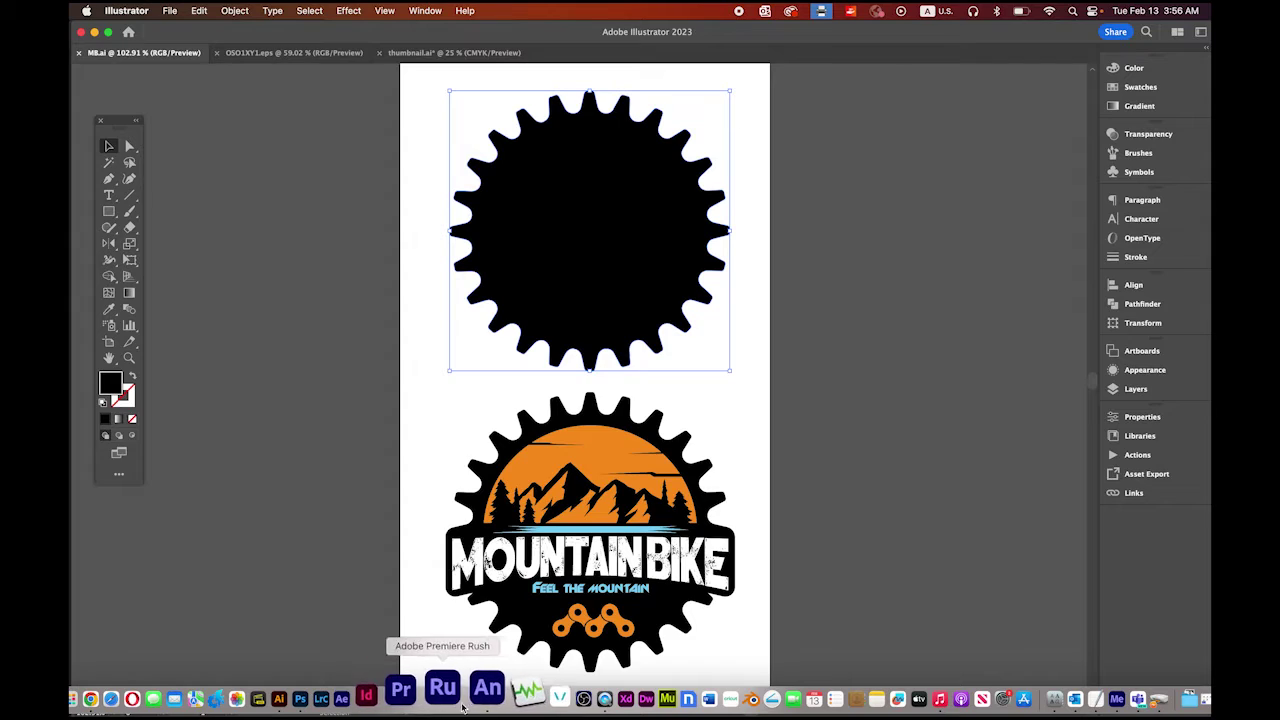
Step: Switch to Adobe Animate and paste the gear onto the stage using the AI File Importer preferences, leaving it deselected
left_click(458, 688)
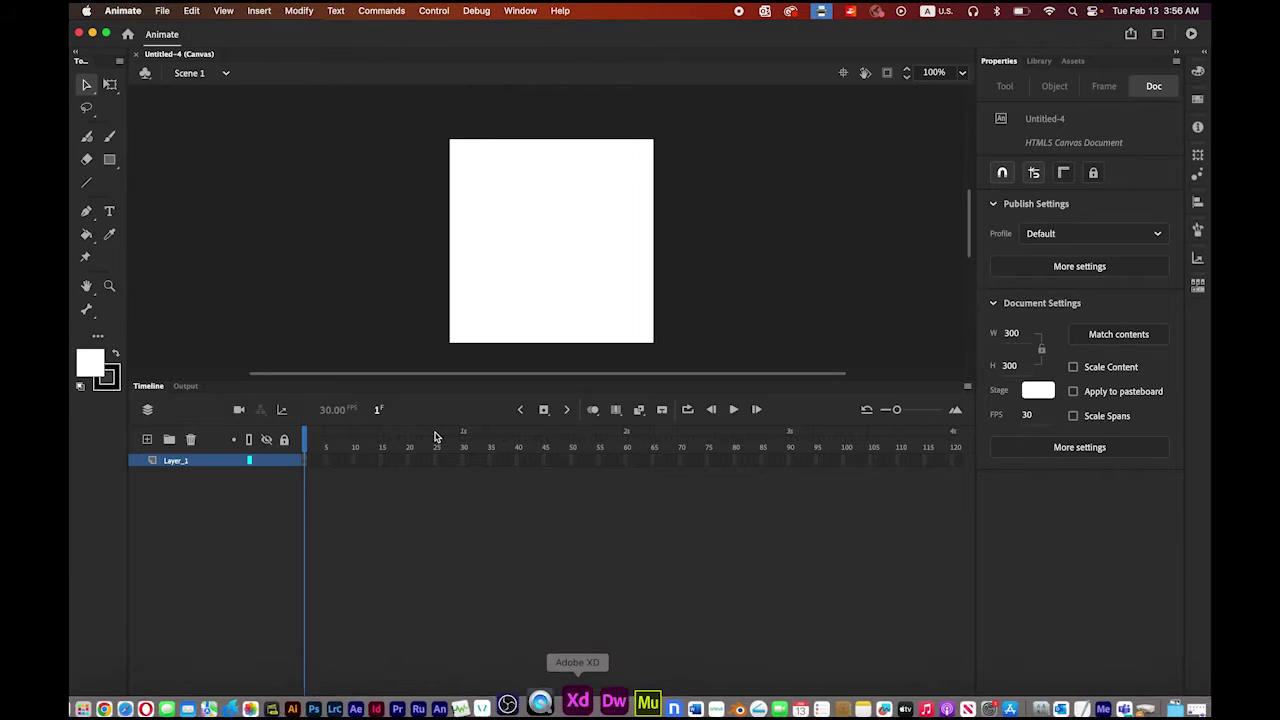
left_click(190, 10)
left_click(231, 99)
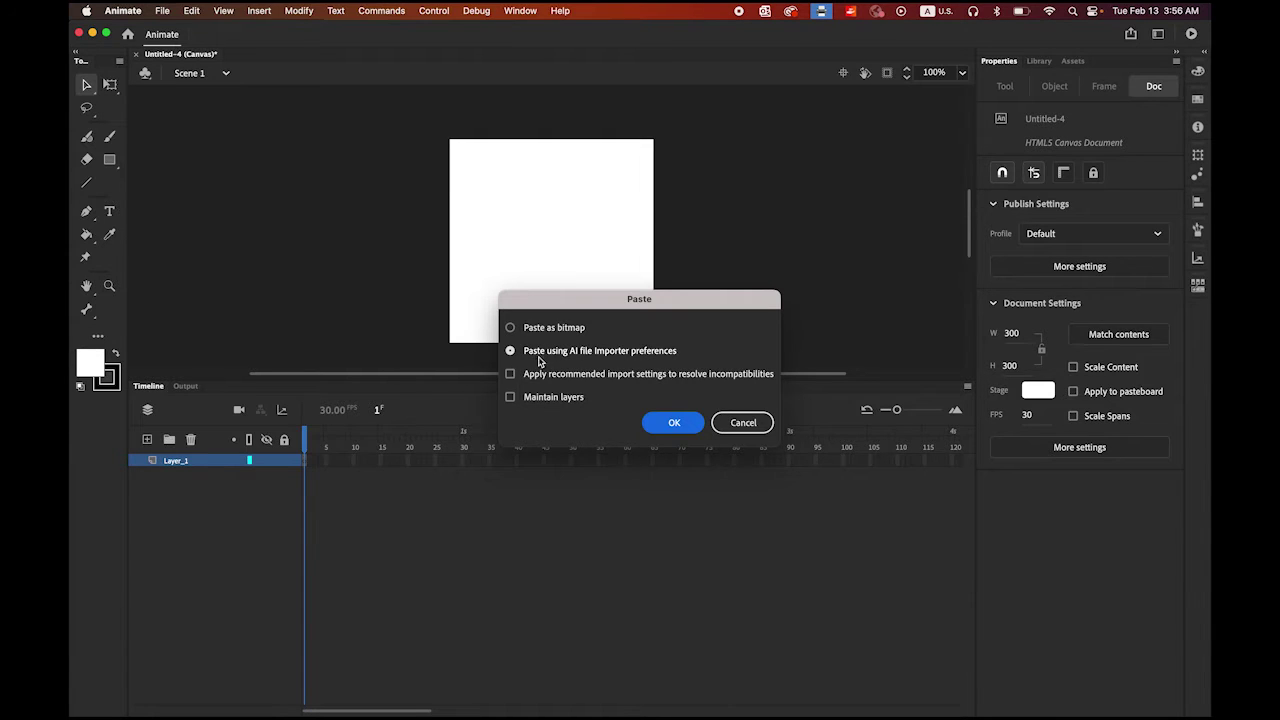
left_click(674, 422)
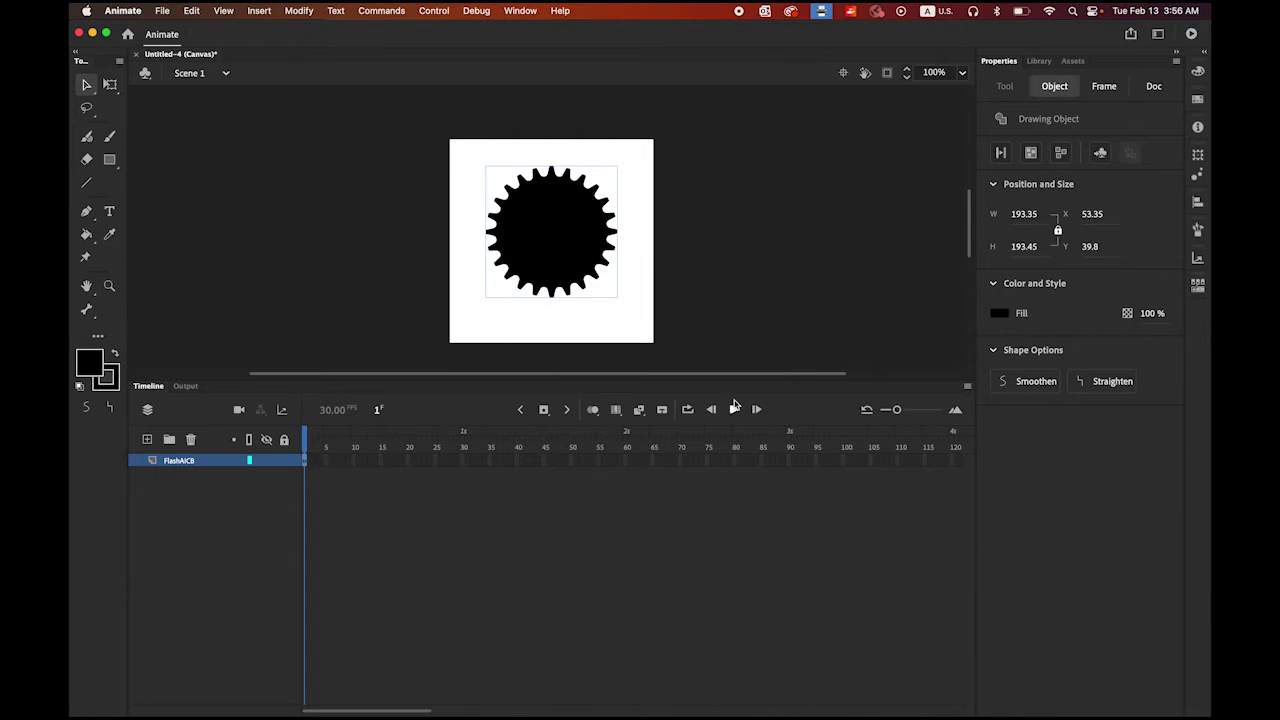
left_click(752, 320)
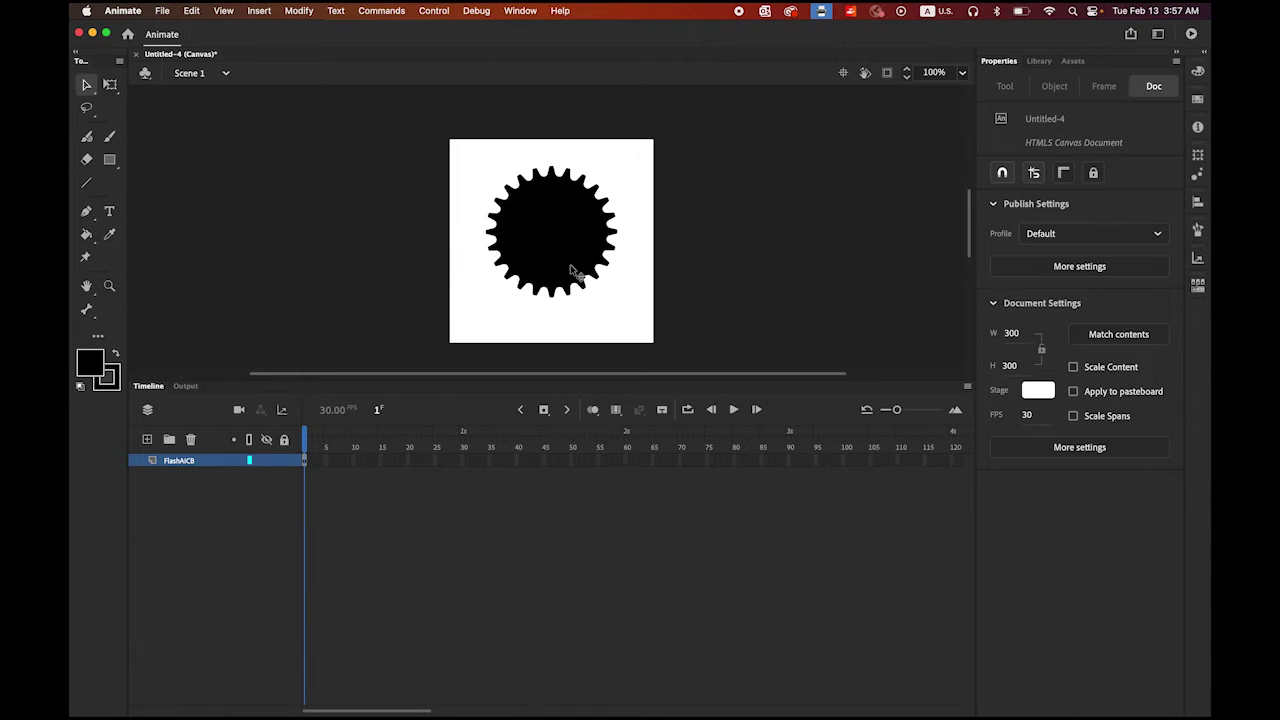
Step: Insert a keyframe at frame 30 on the gear's layer
left_click(305, 463)
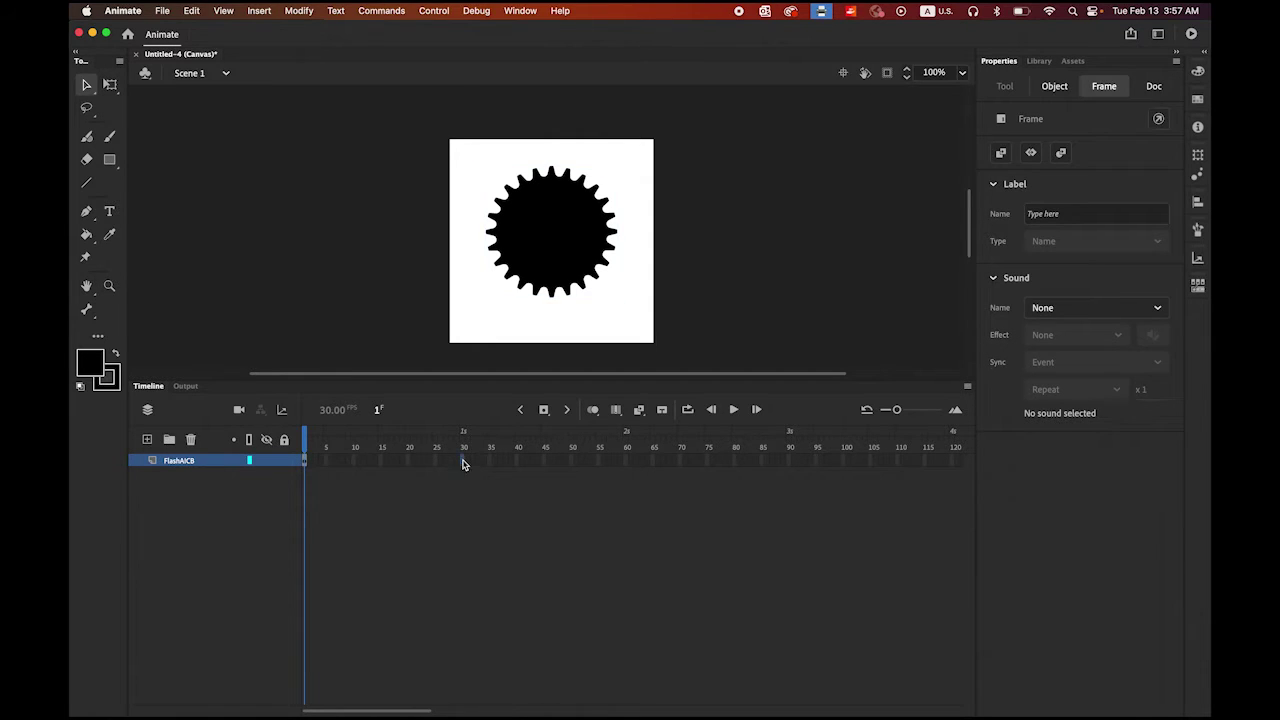
left_click(462, 461)
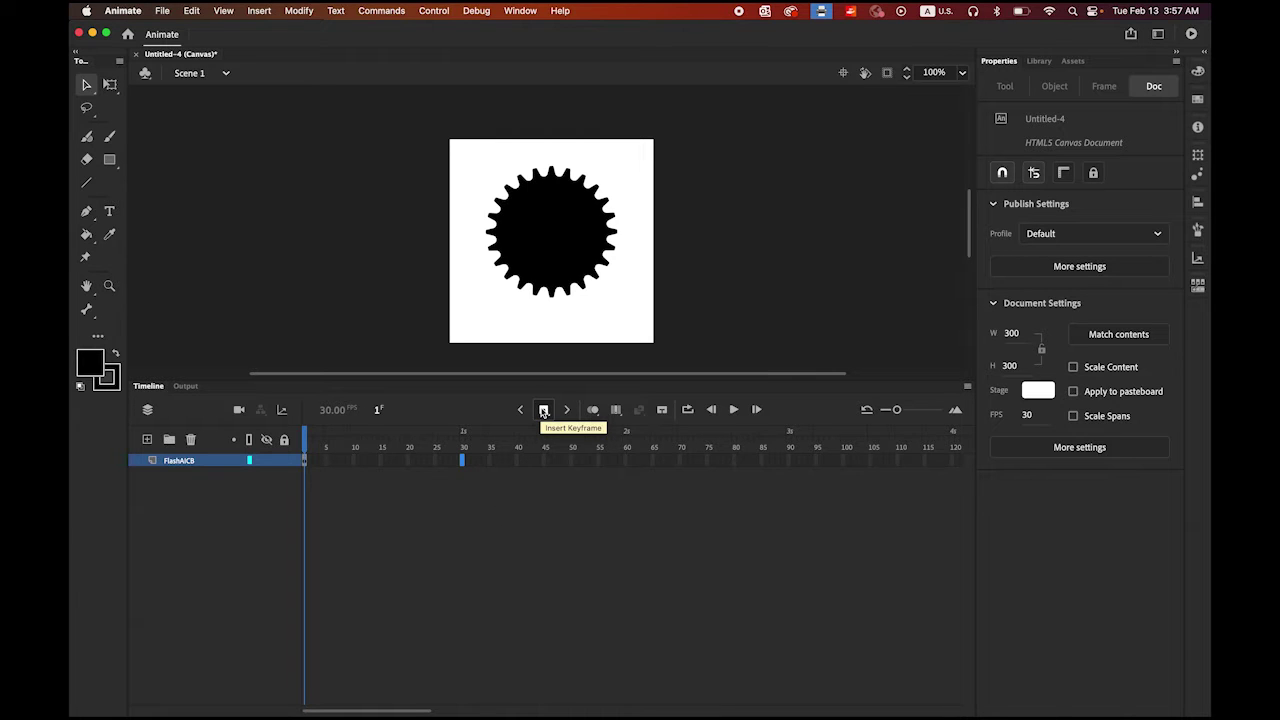
left_click(543, 411)
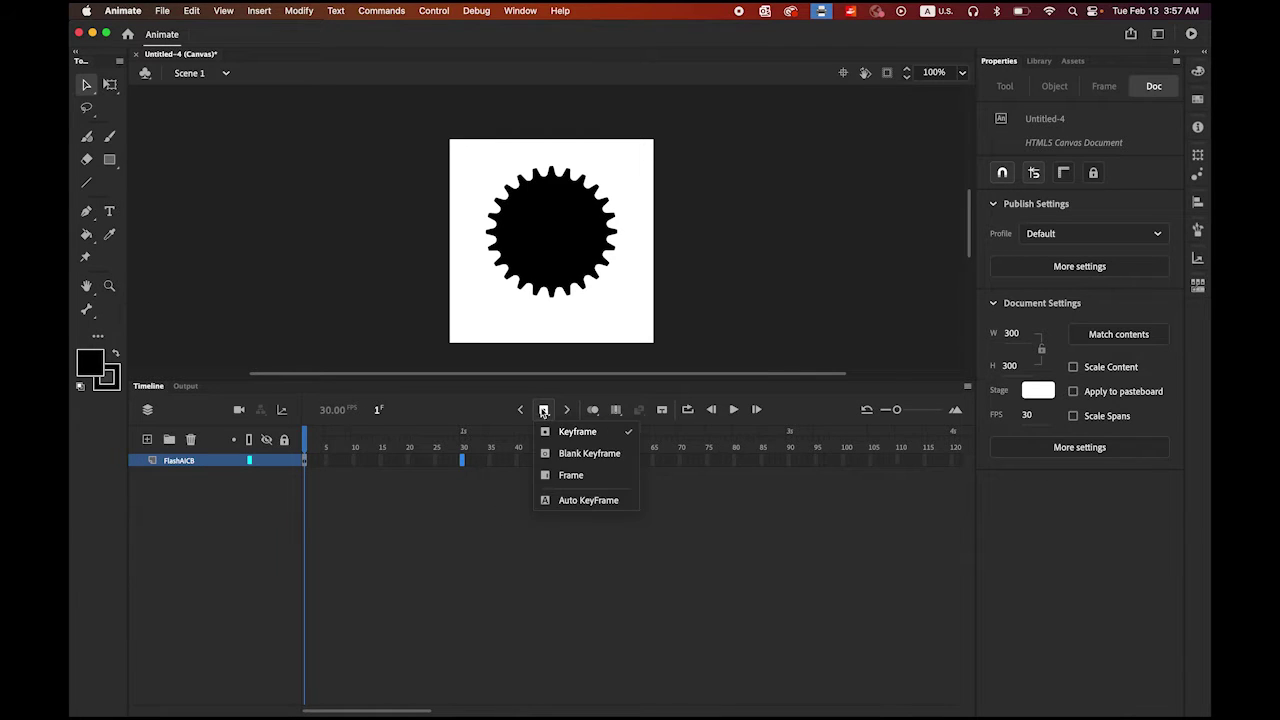
left_click(553, 431)
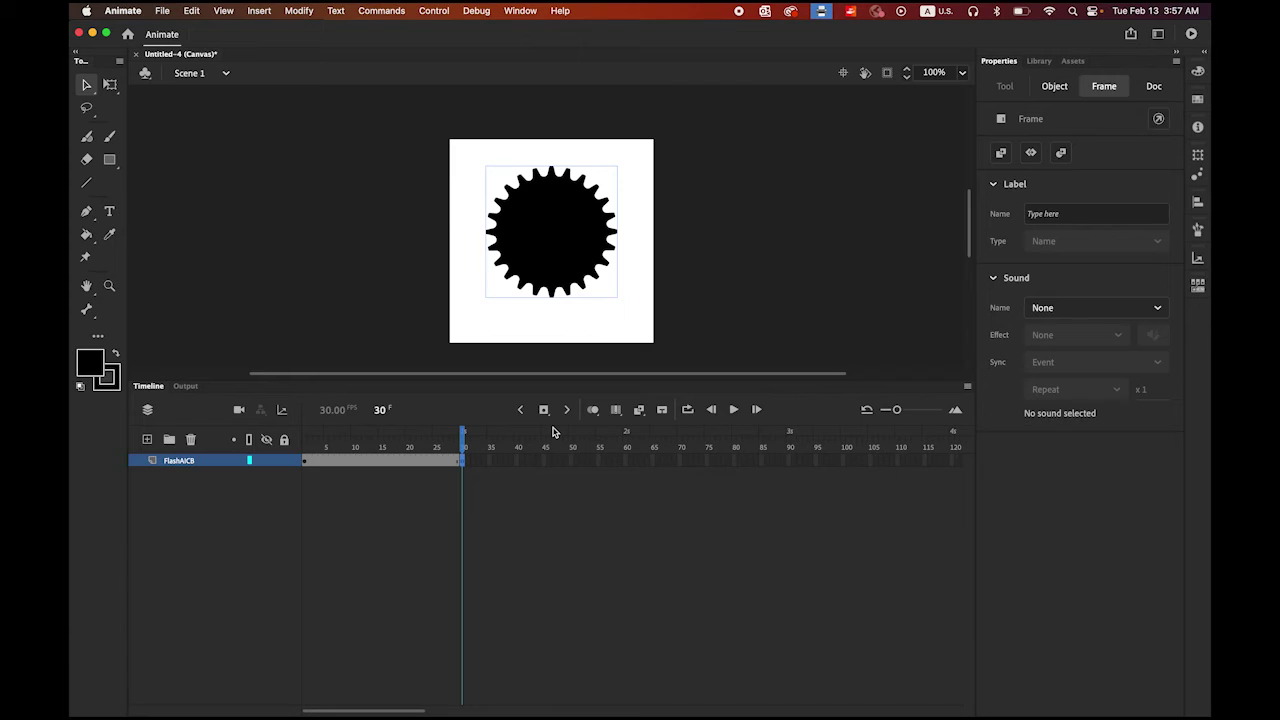
Step: Create a classic tween on the gear's layer between the keyframes at frames 1 and 30
left_click(387, 462)
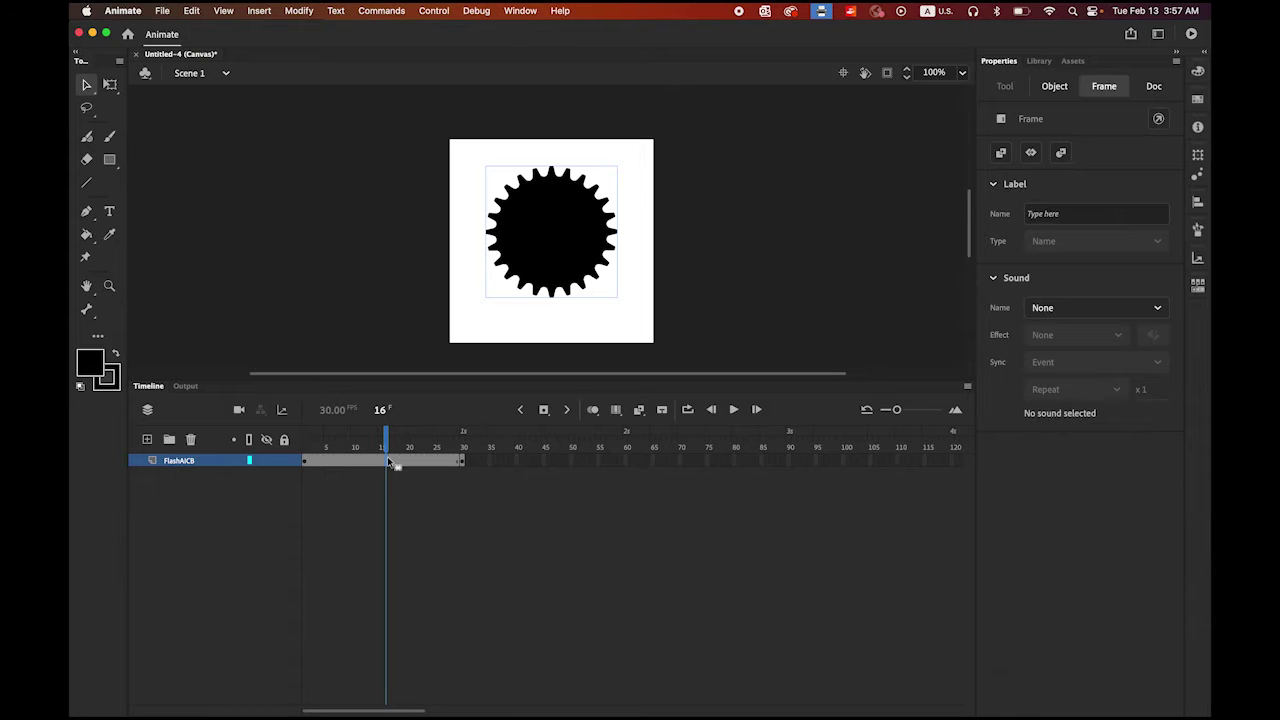
right_click(388, 461)
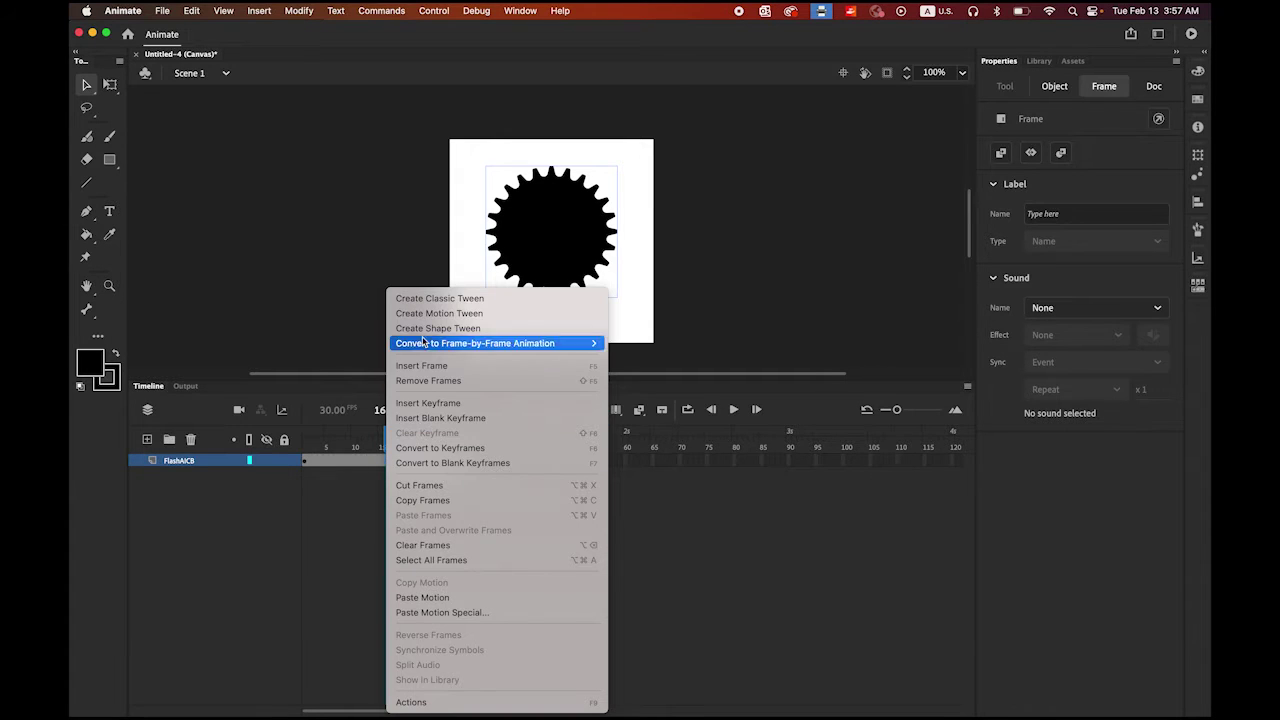
left_click(436, 300)
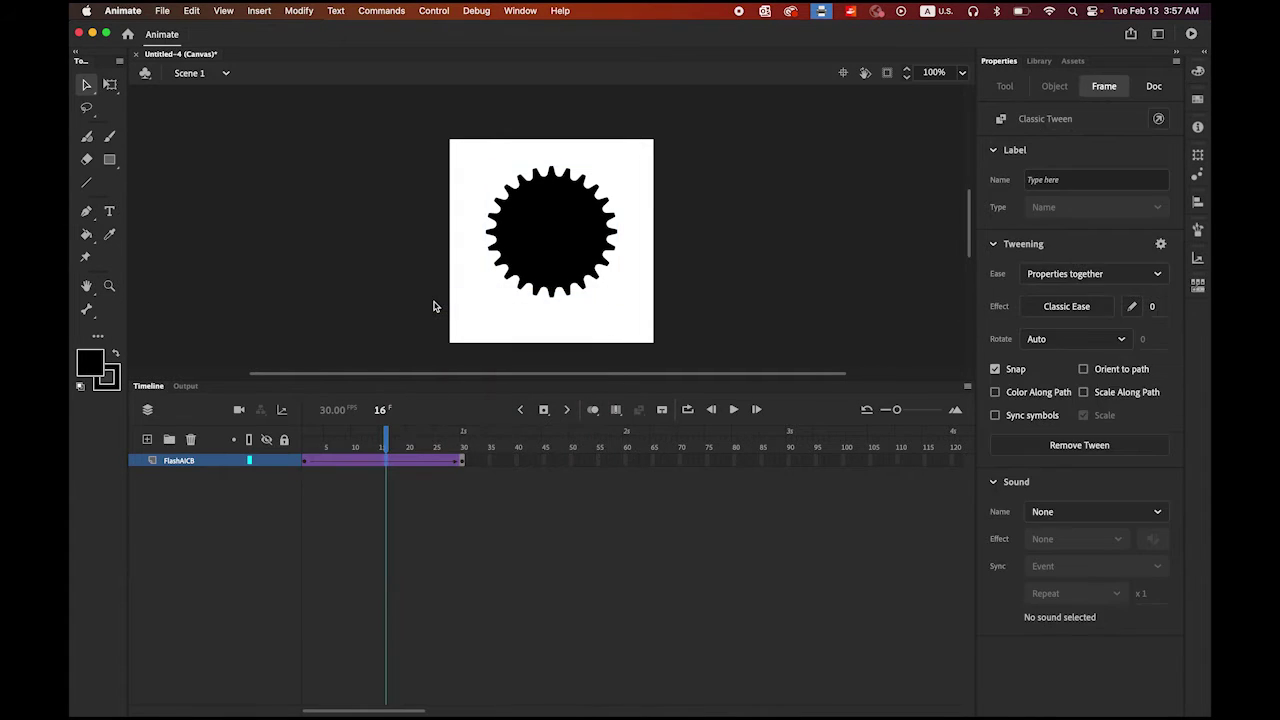
Step: At frame 1, rotate the gear about 90° clockwise with the Free Transform tool
left_click_drag(388, 445, 305, 445)
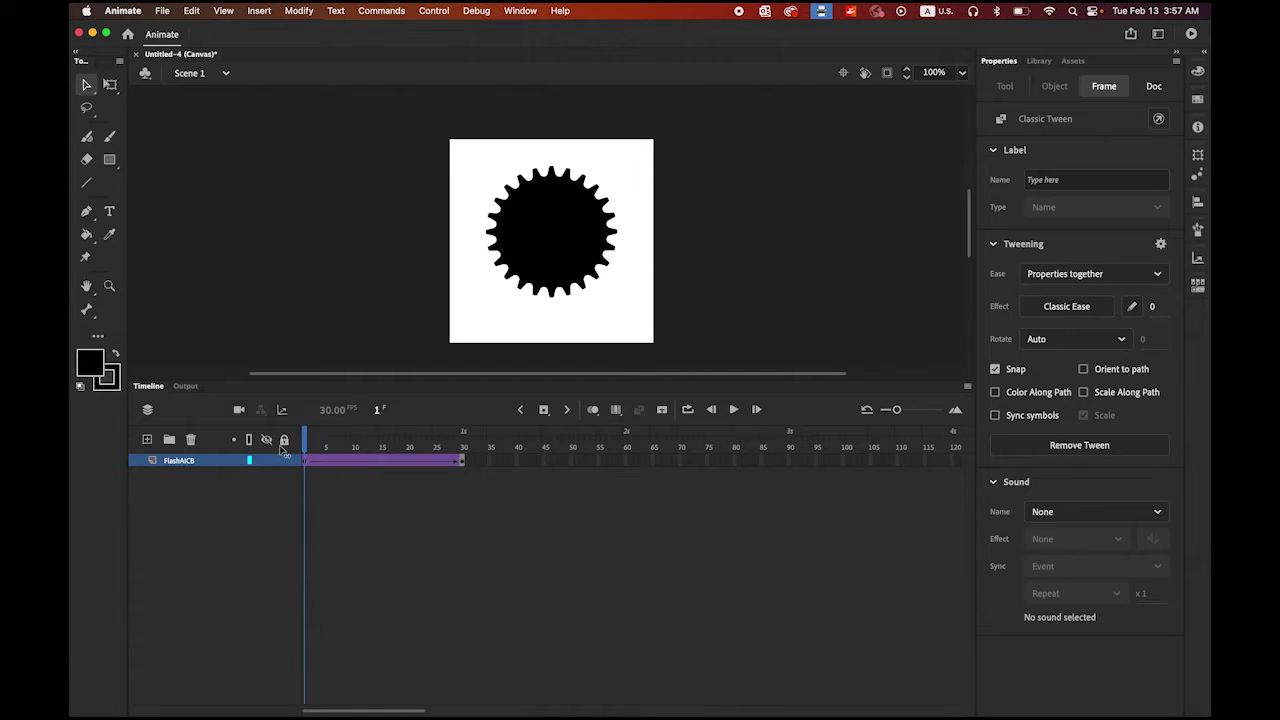
left_click(317, 491)
left_click(304, 466)
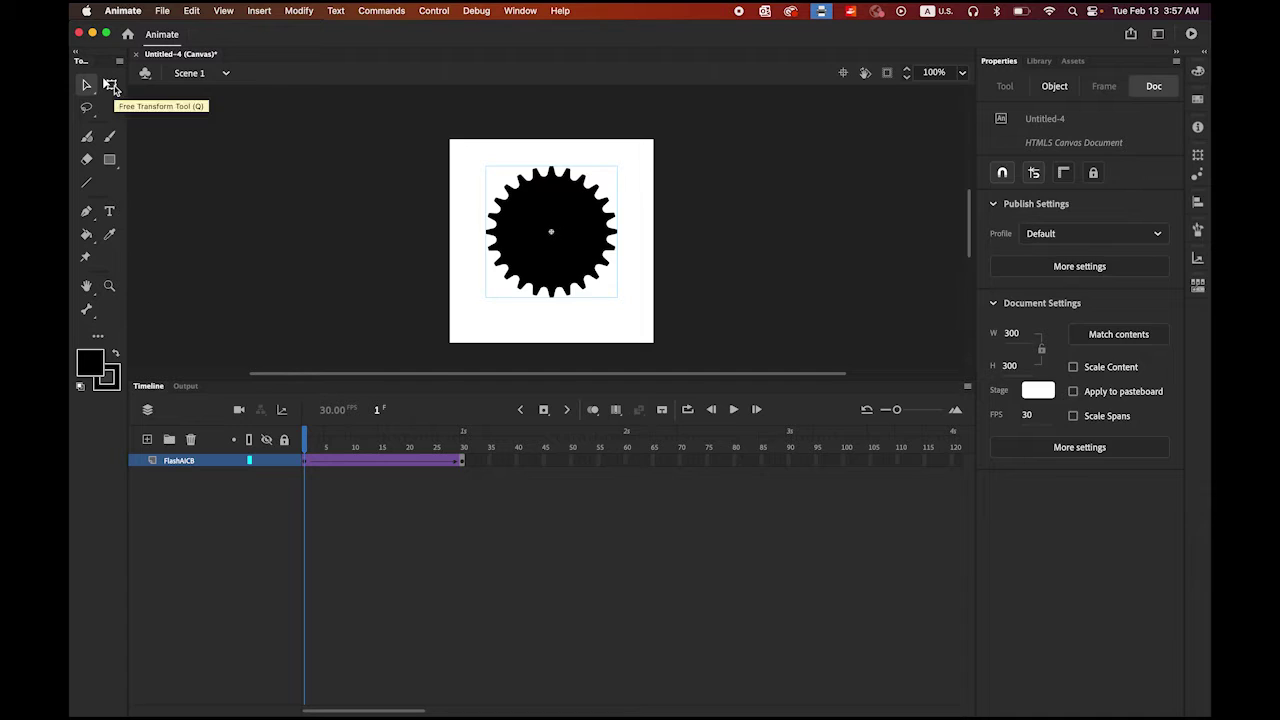
left_click(110, 85)
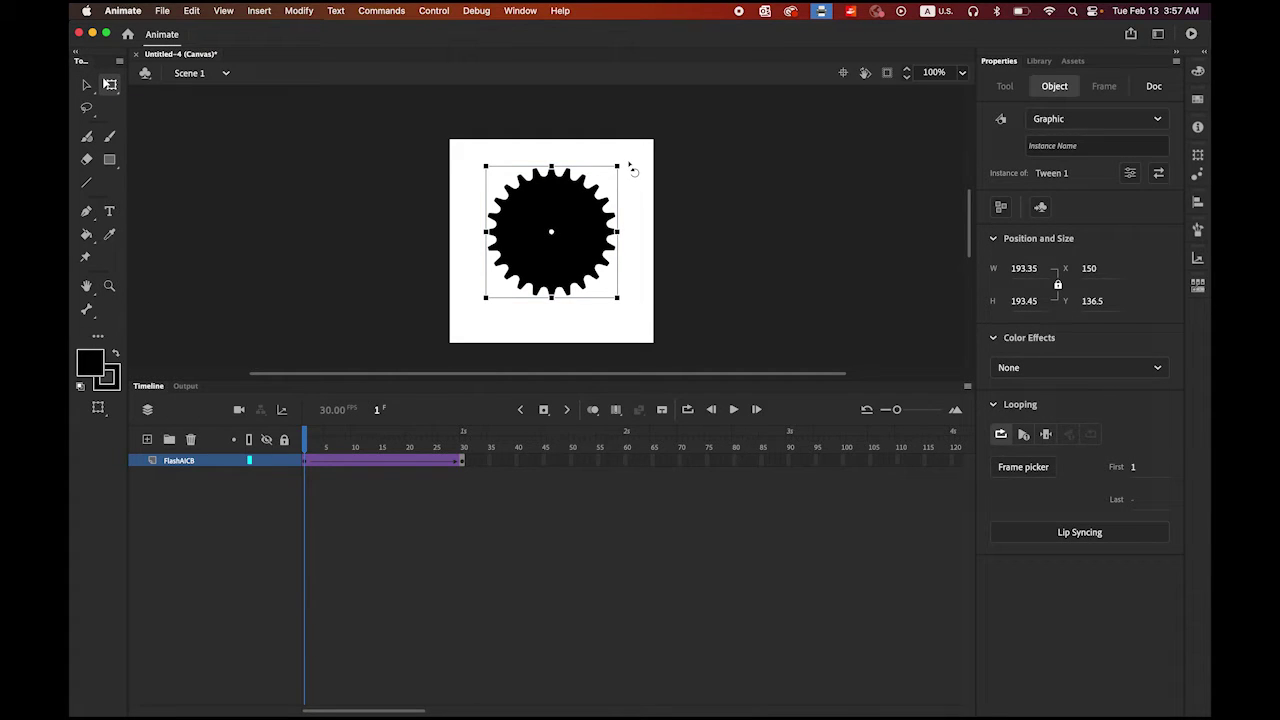
left_click_drag(626, 170, 645, 285)
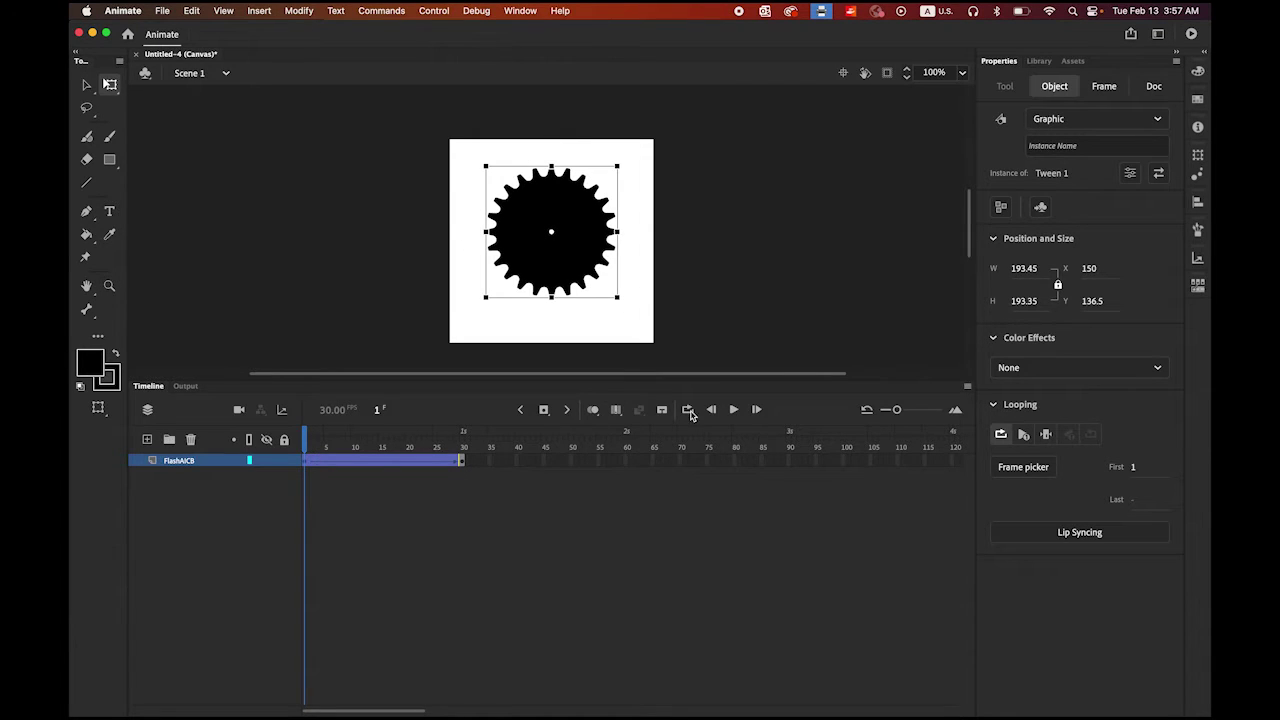
Step: Play back the gear's rotation tween and return the playhead to frame 1
left_click(736, 411)
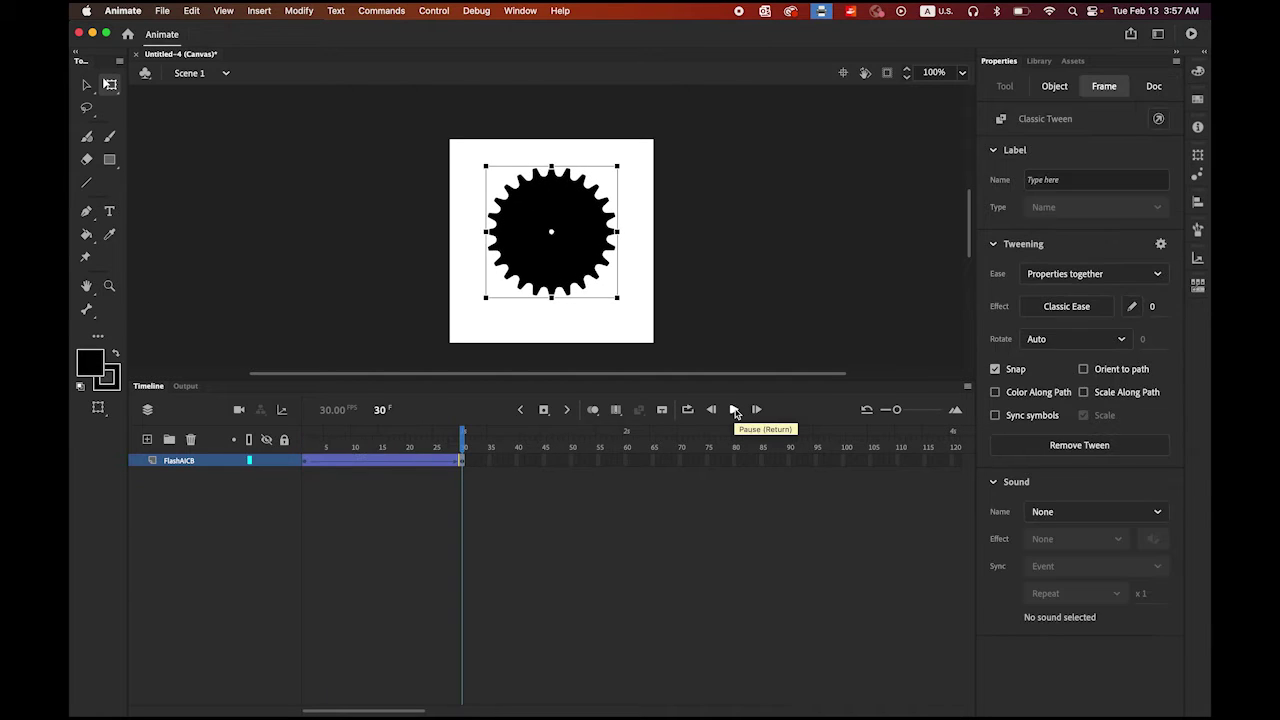
left_click(735, 411)
left_click_drag(463, 437, 305, 440)
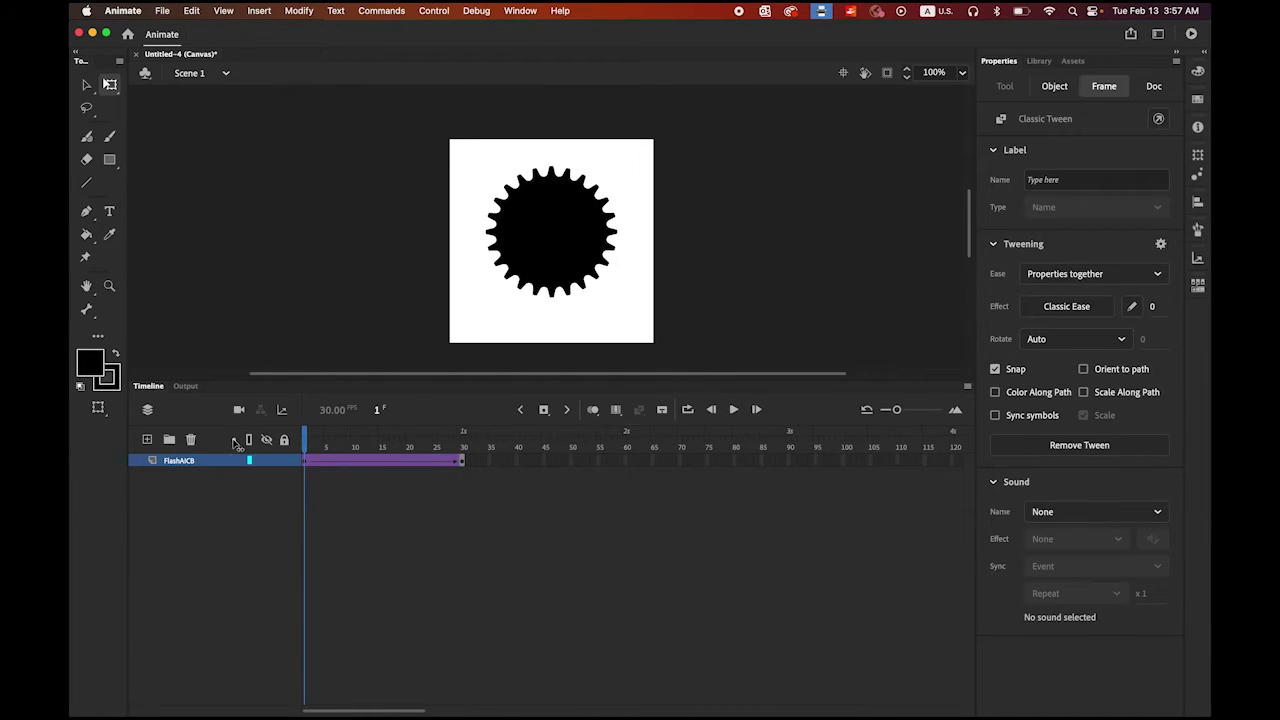
Step: Set the classic ease of the tween starting at frame 1 to 100 and preview the eased rotation
left_click(307, 464)
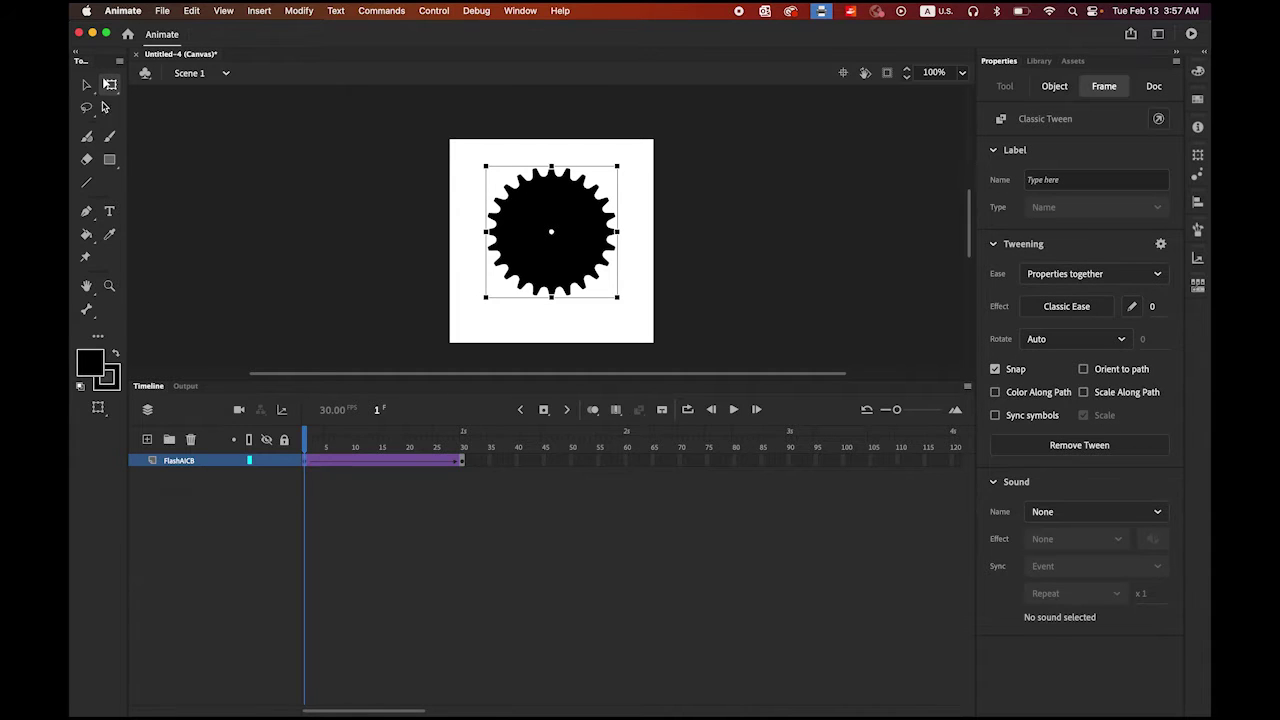
left_click(86, 84)
left_click(308, 466)
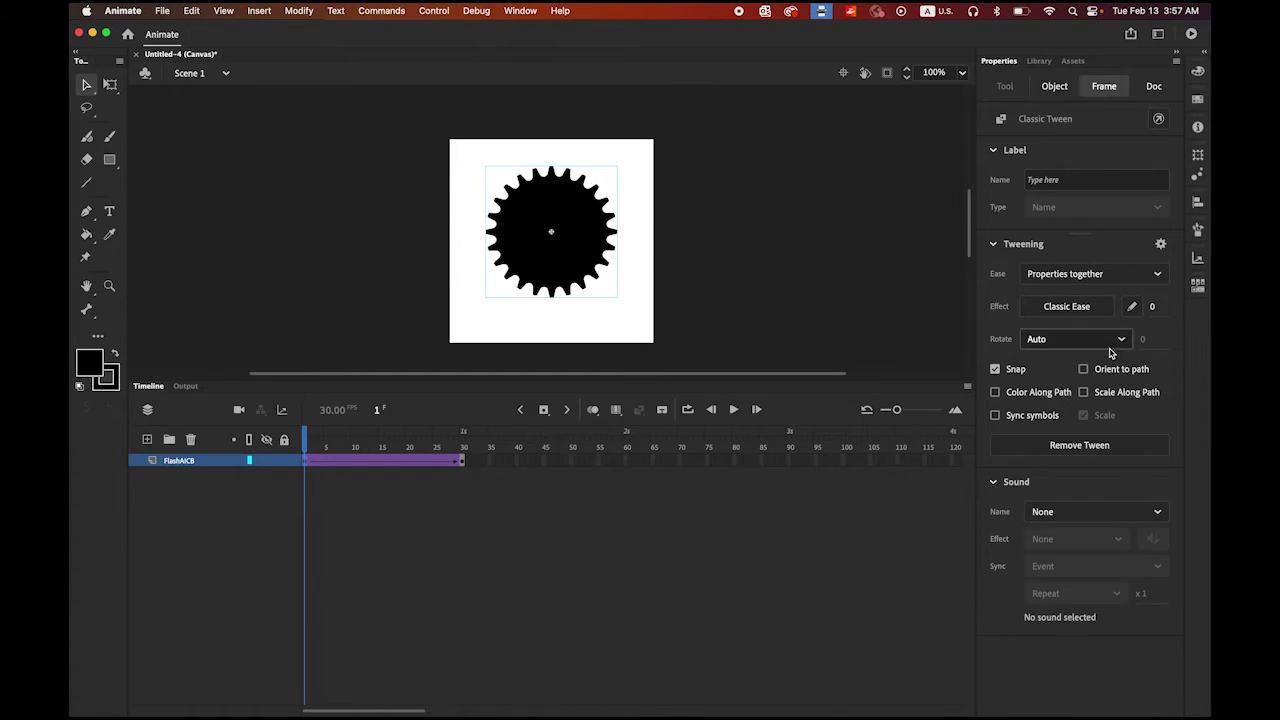
left_click(1154, 306)
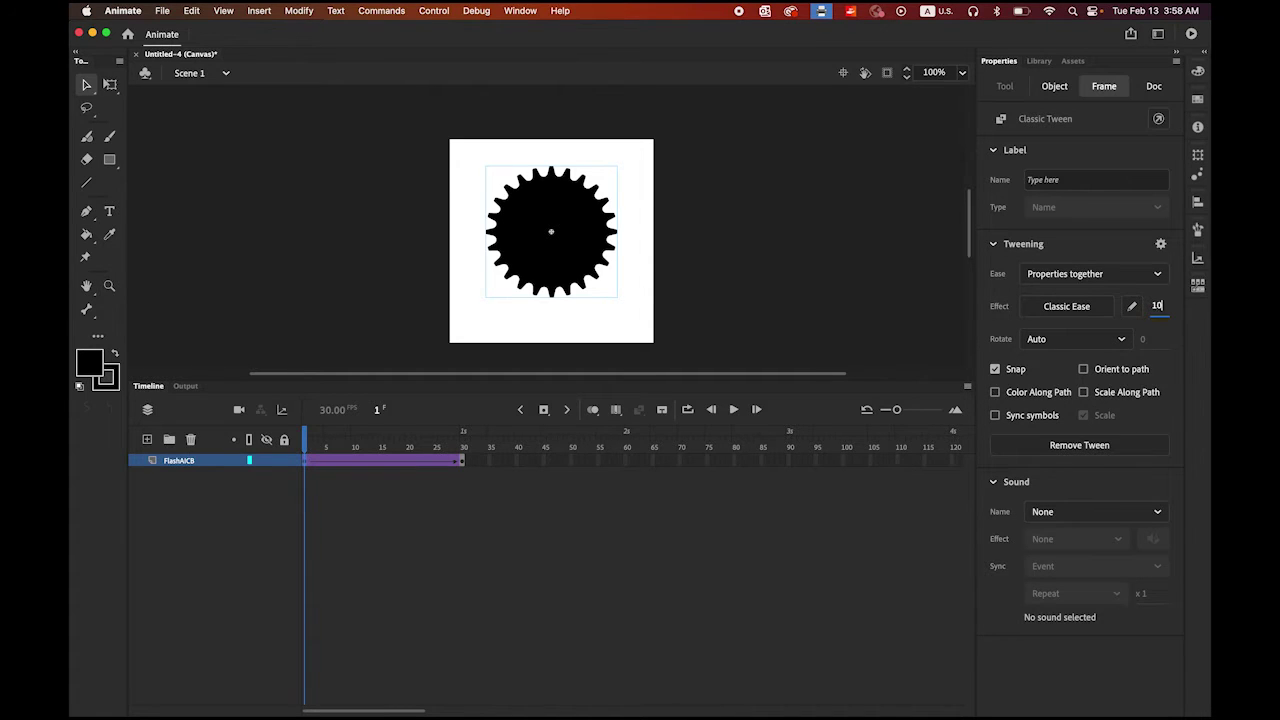
key("Return")
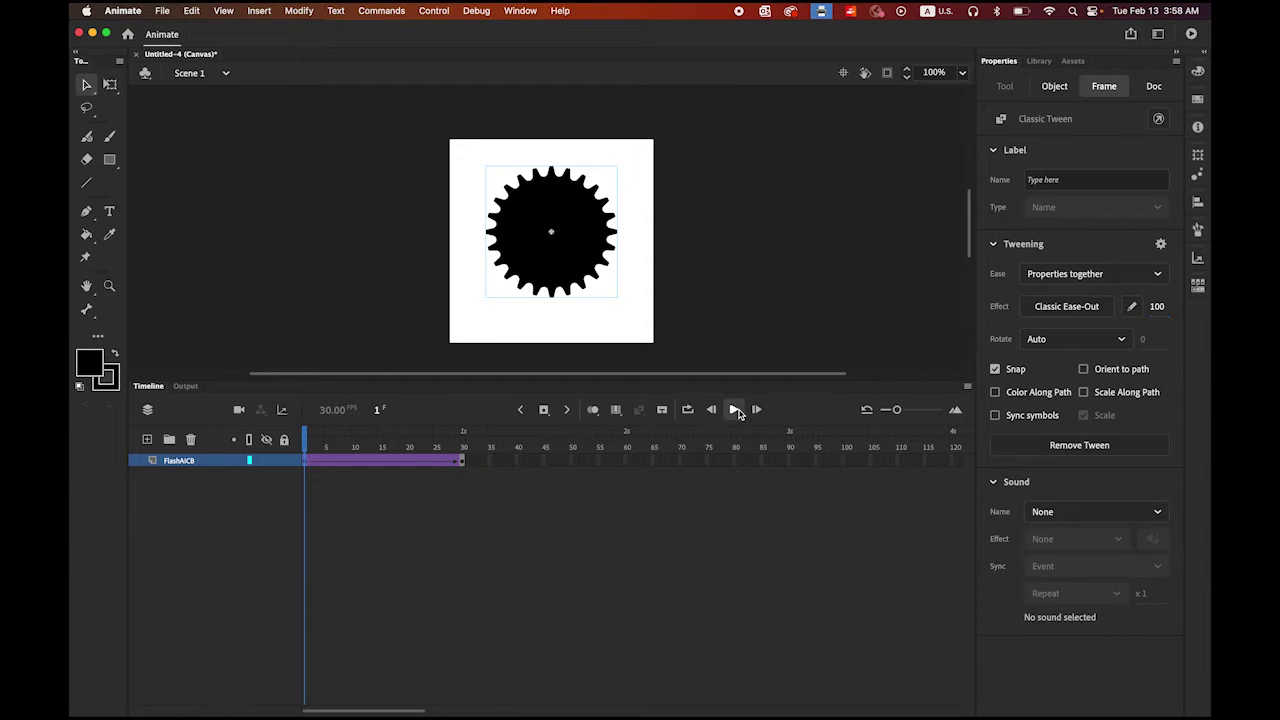
left_click(736, 410)
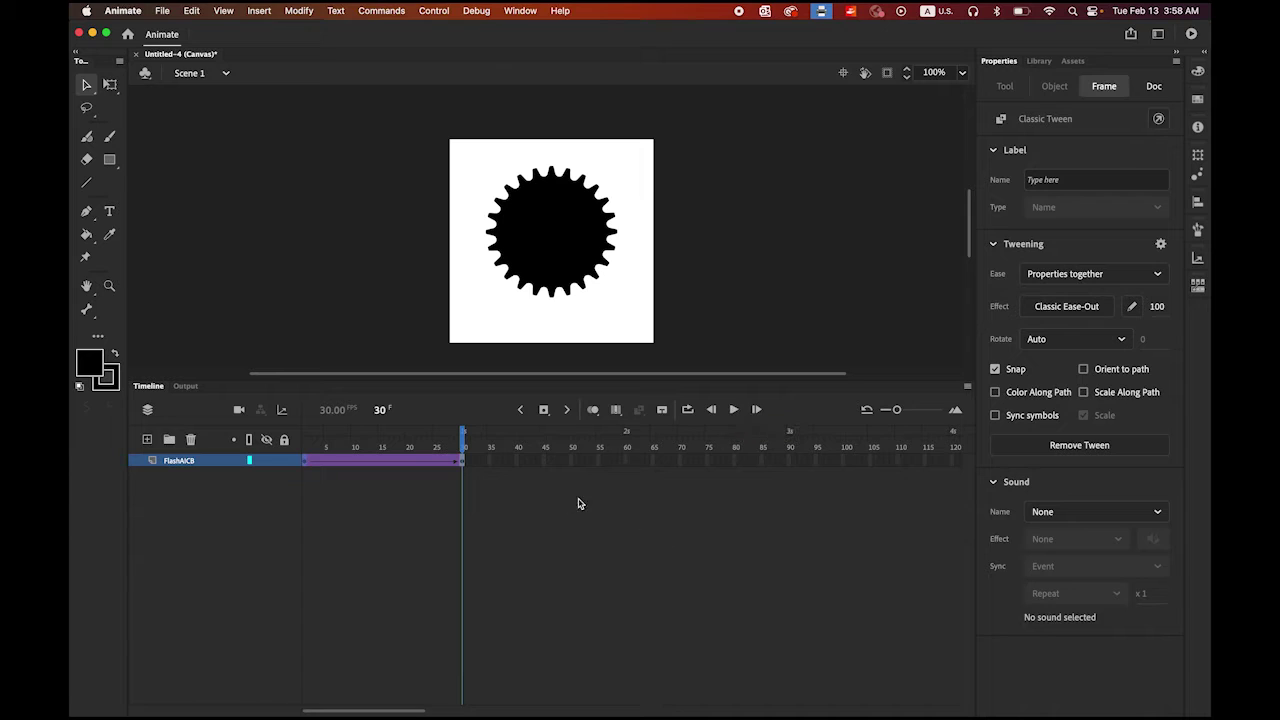
Step: Insert a keyframe at frame 45 to hold the gear still after the rotation
left_click(544, 461)
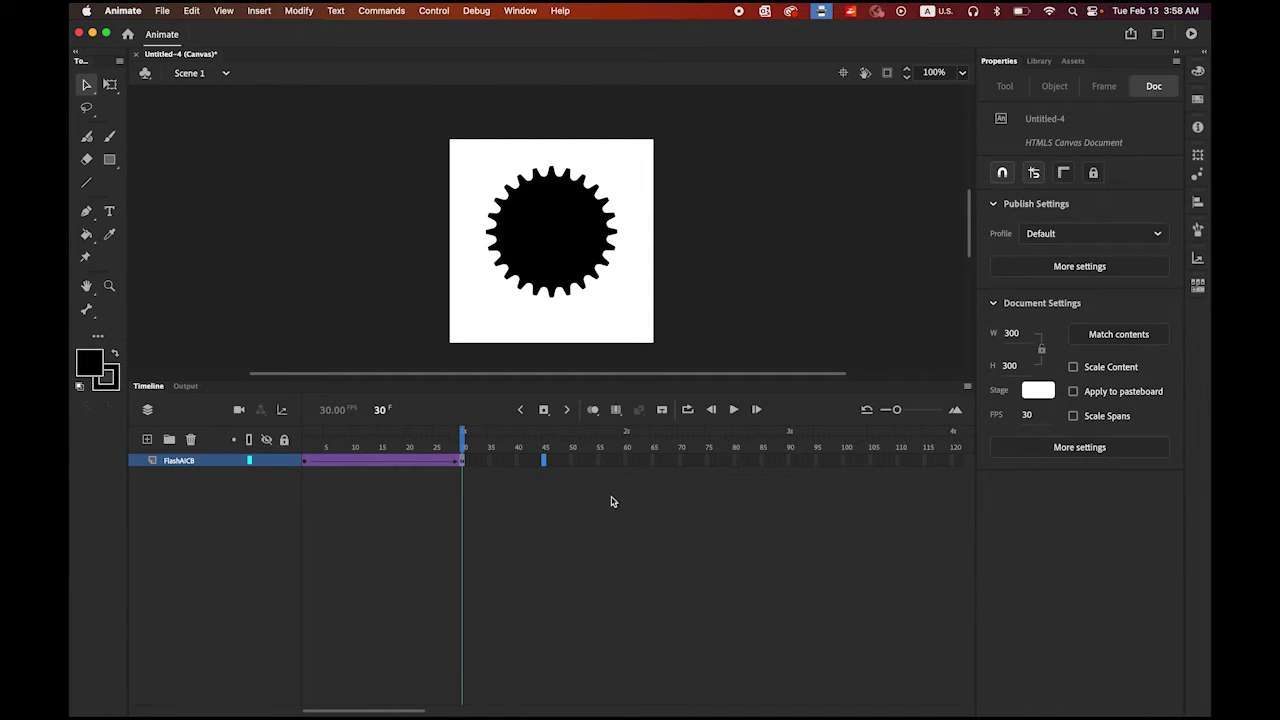
left_click(543, 411)
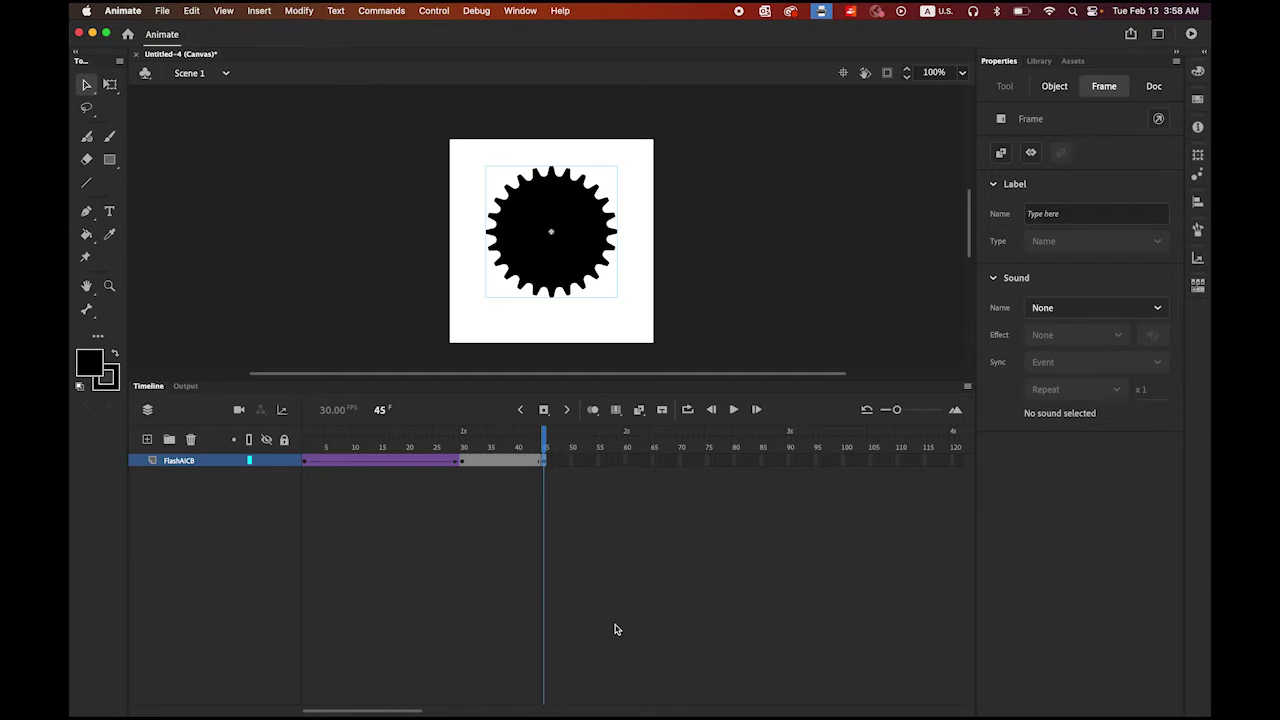
Step: Add a new layer above the gear layer and insert a keyframe at frame 30 on it
left_click(147, 440)
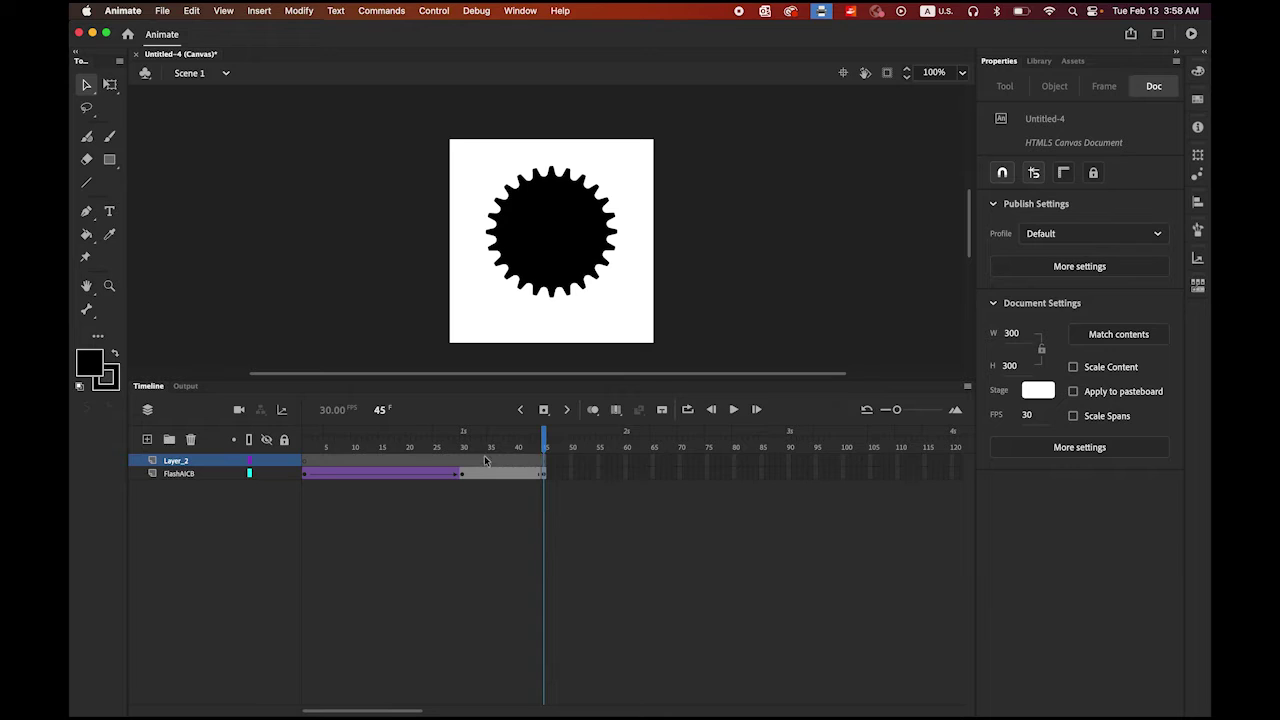
left_click(463, 459)
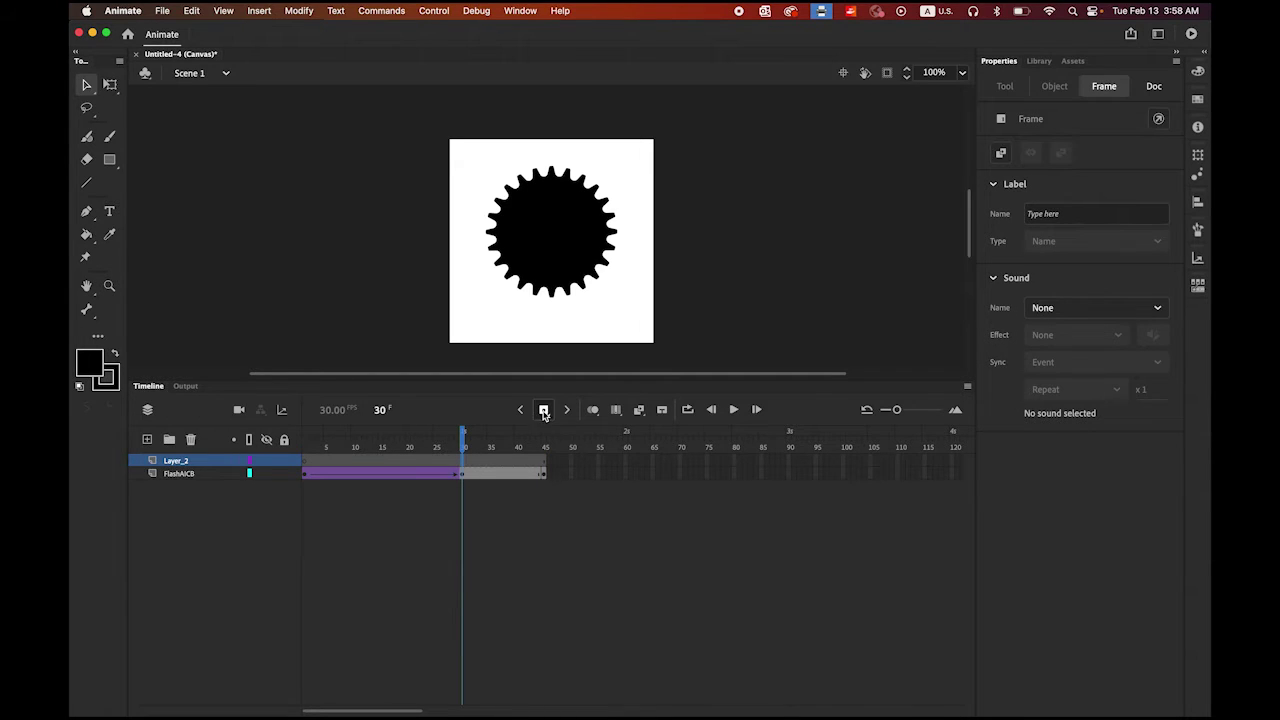
left_click_drag(466, 444, 440, 444)
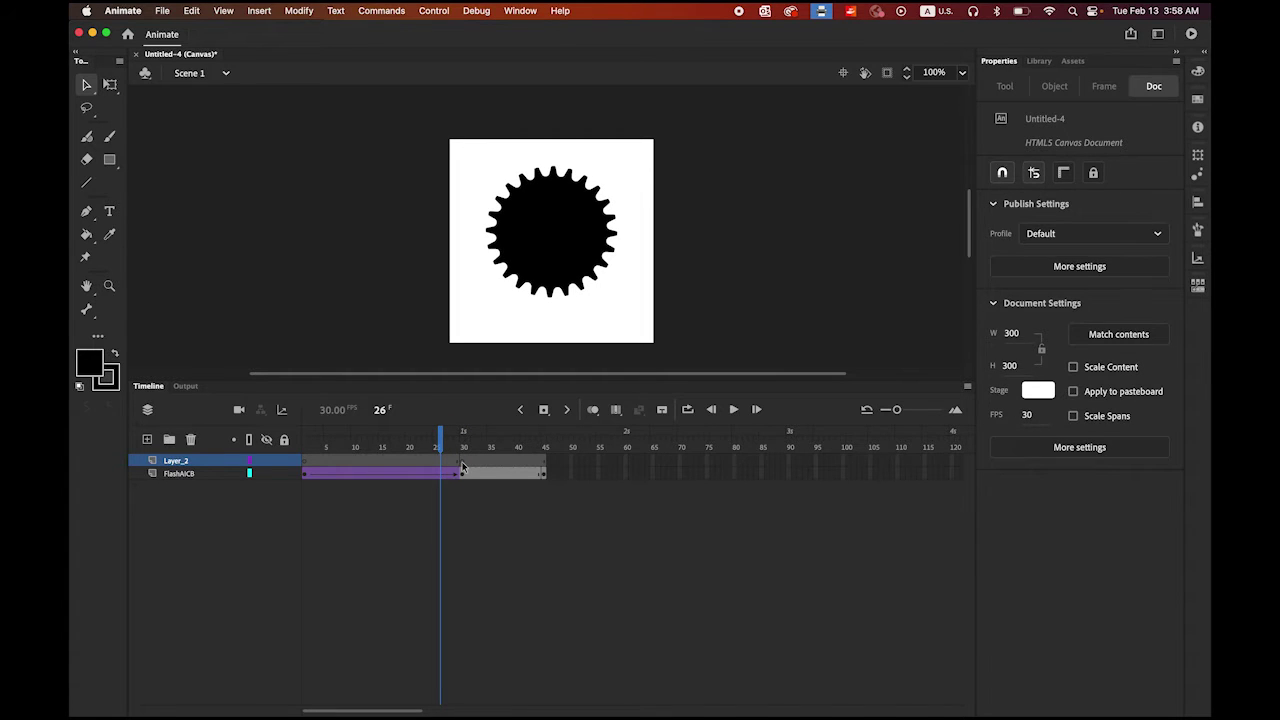
left_click(462, 467)
Step: Switch to Illustrator and copy the black gear-and-banner background shape of the Mountain Bike logo
mouse_move(524, 712)
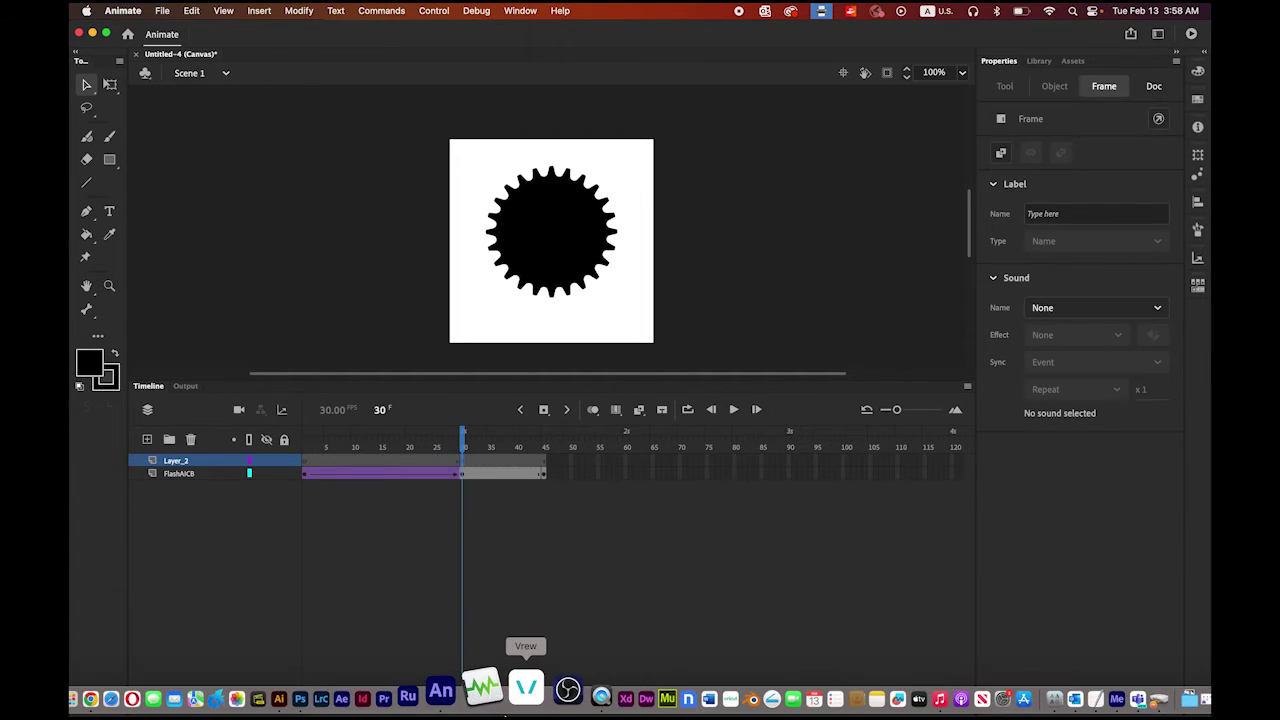
left_click(323, 694)
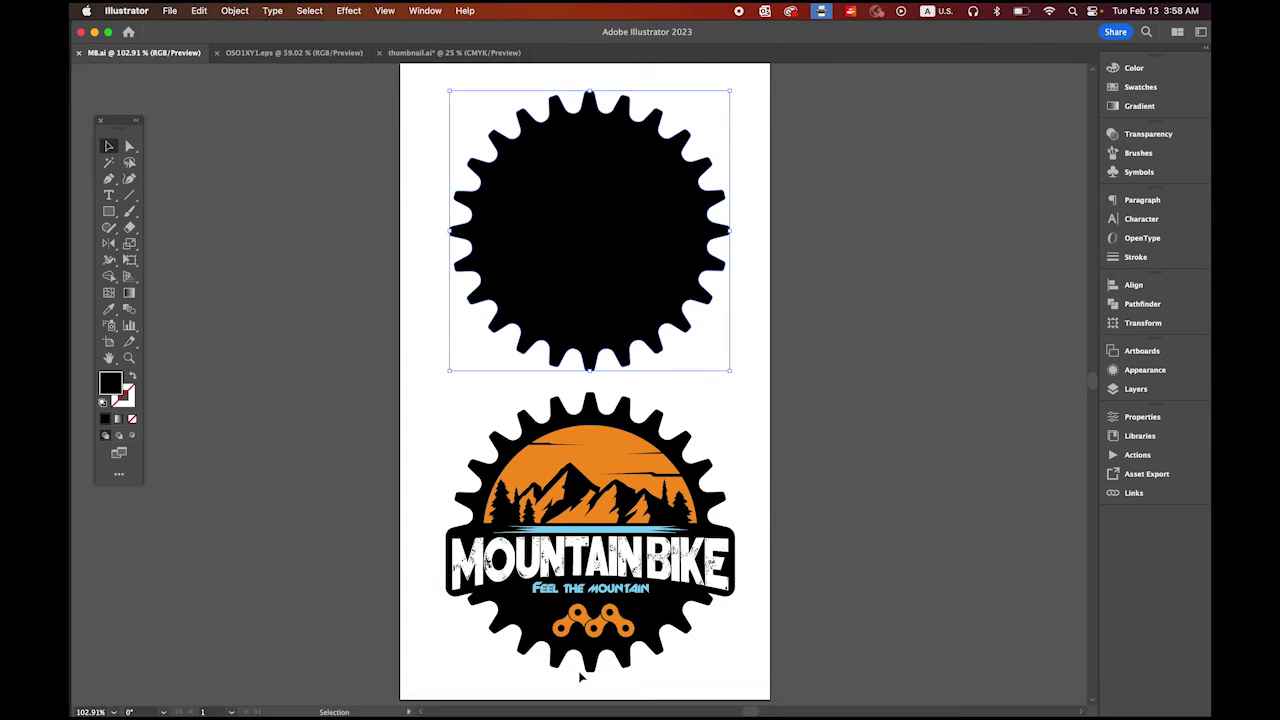
left_click(762, 477)
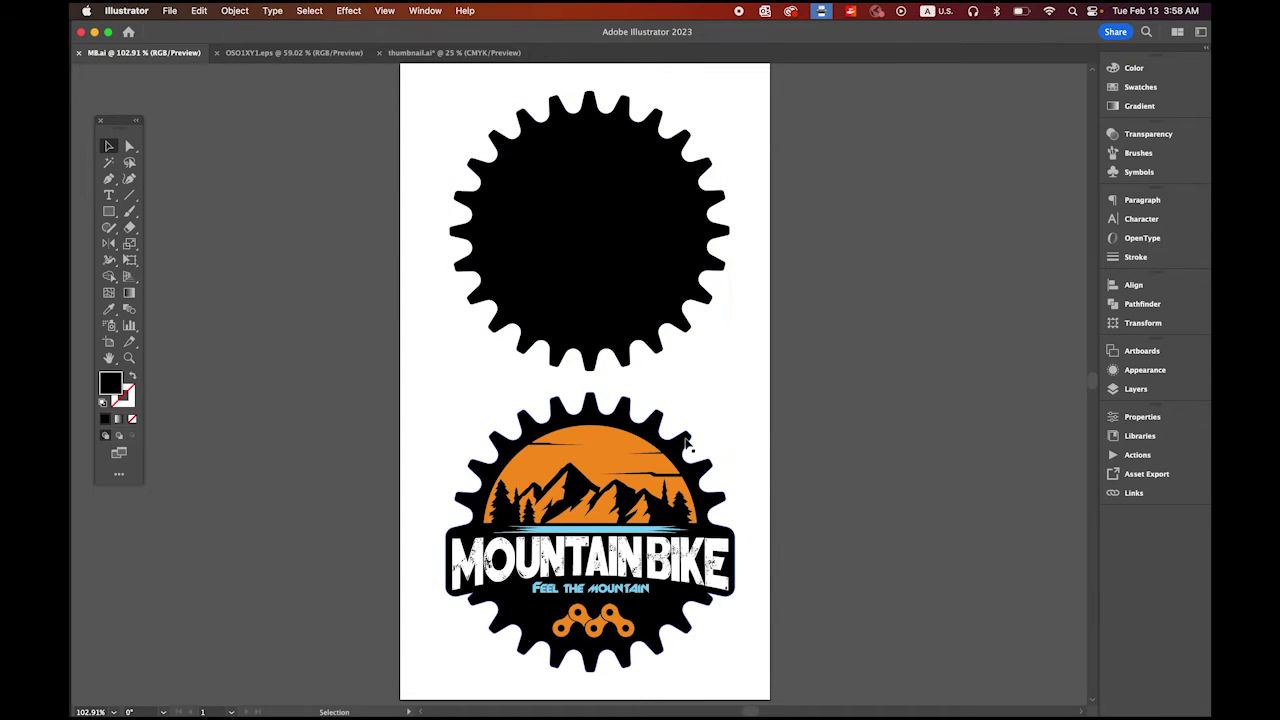
left_click(686, 440)
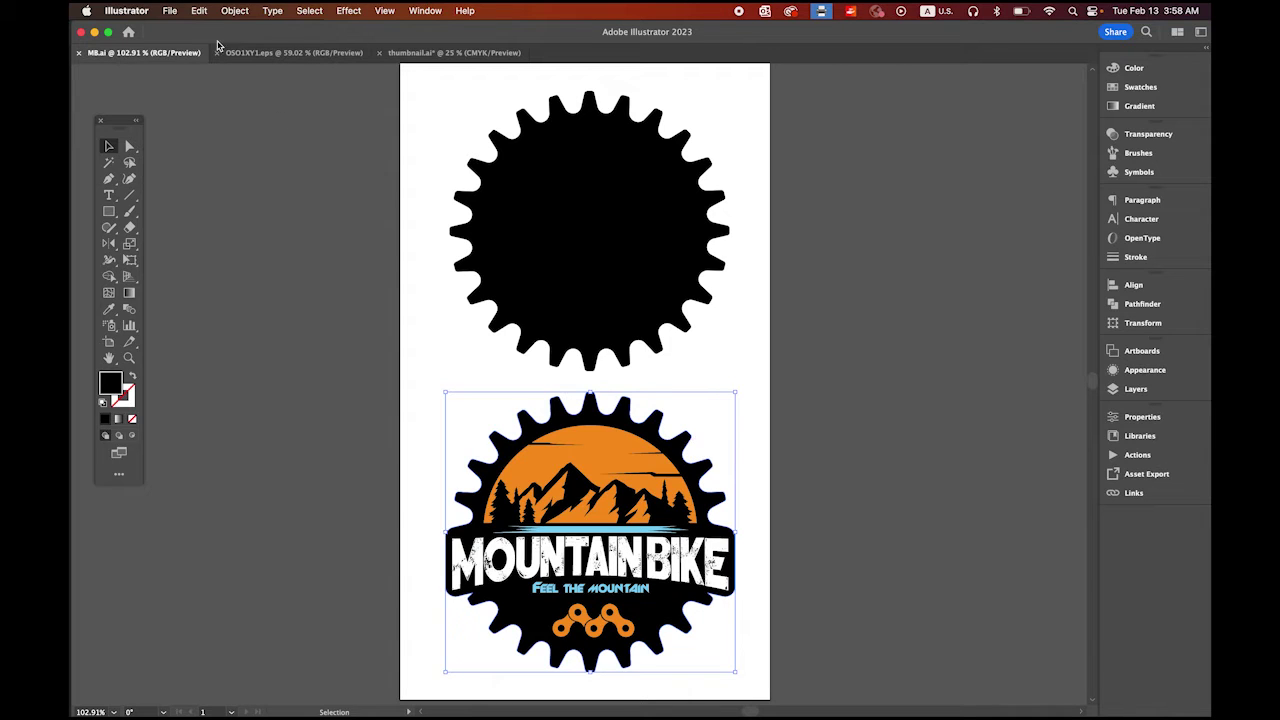
right_click(594, 416)
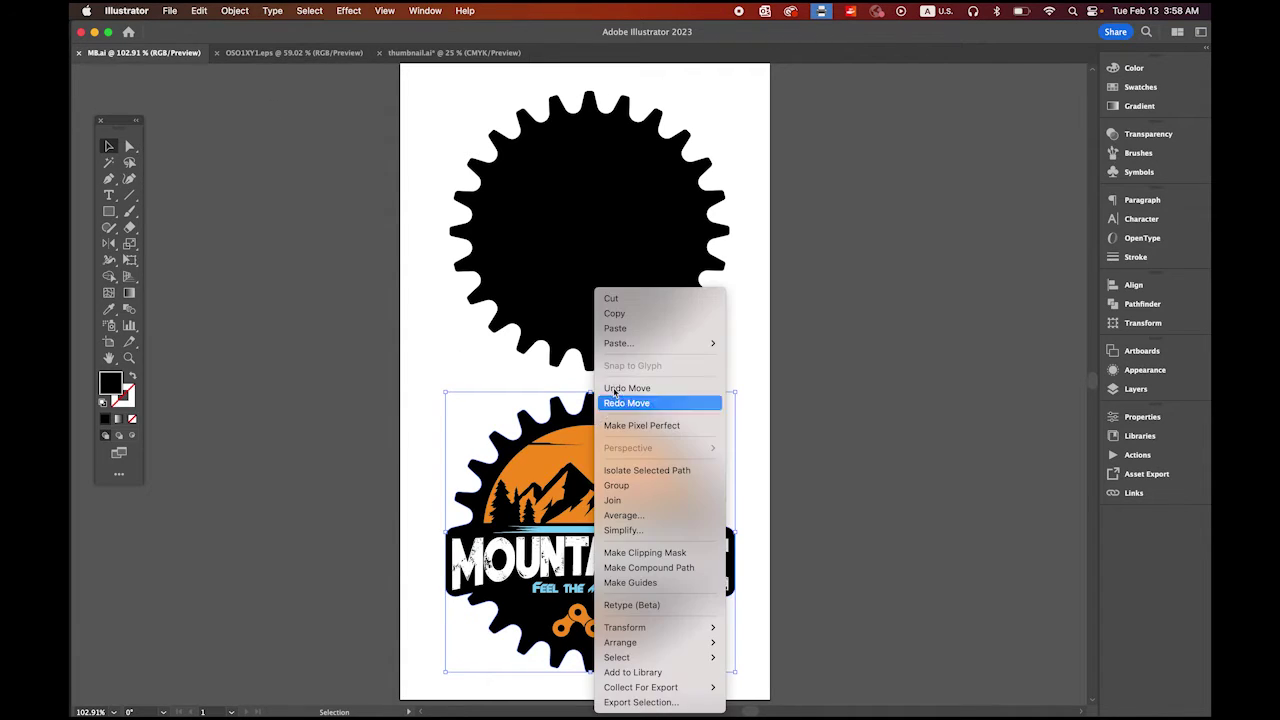
left_click(648, 317)
Step: Switch to Animate and paste the shape in the center at frame 30 of the new layer, using AI File Importer preferences
mouse_move(422, 712)
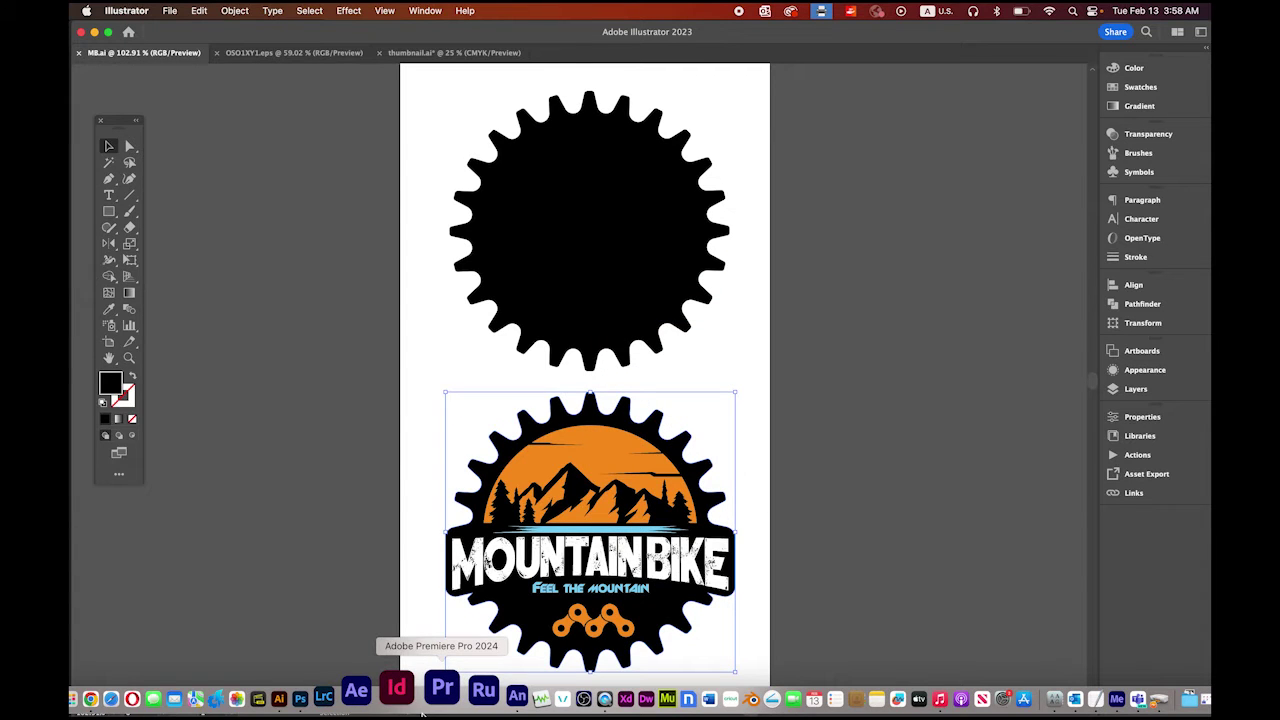
left_click(475, 698)
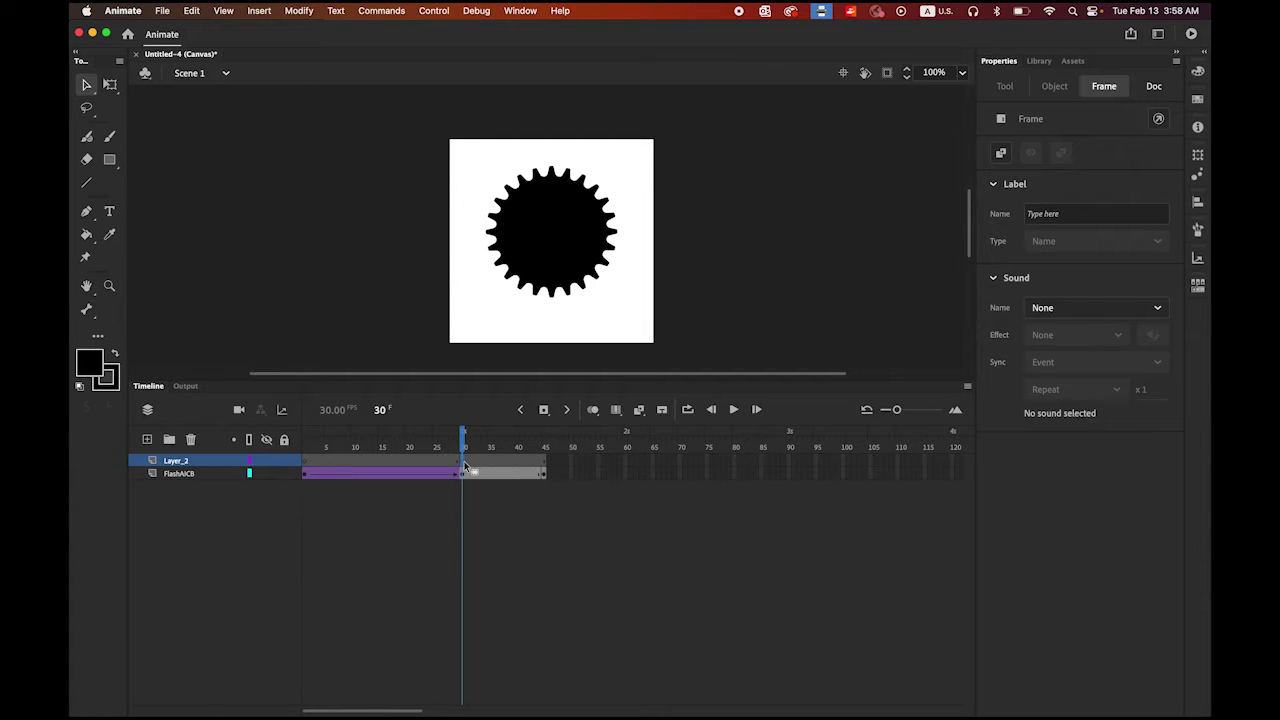
left_click(187, 10)
left_click(239, 105)
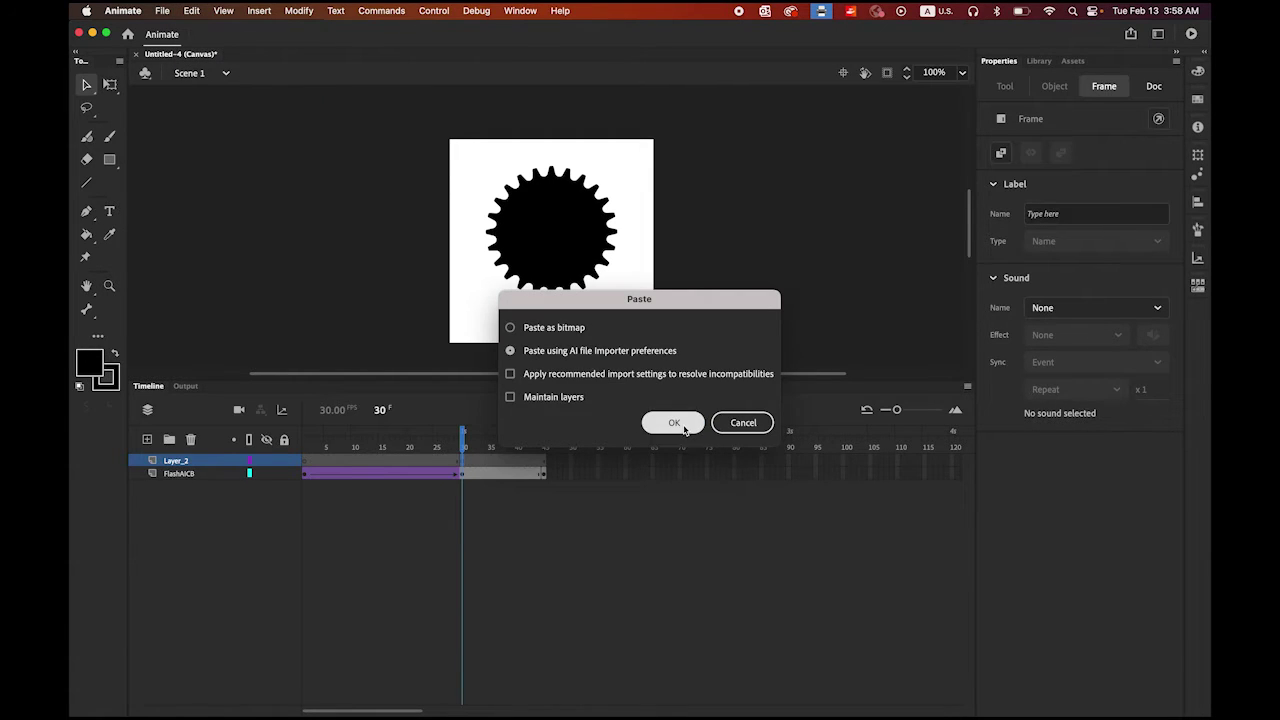
left_click(674, 423)
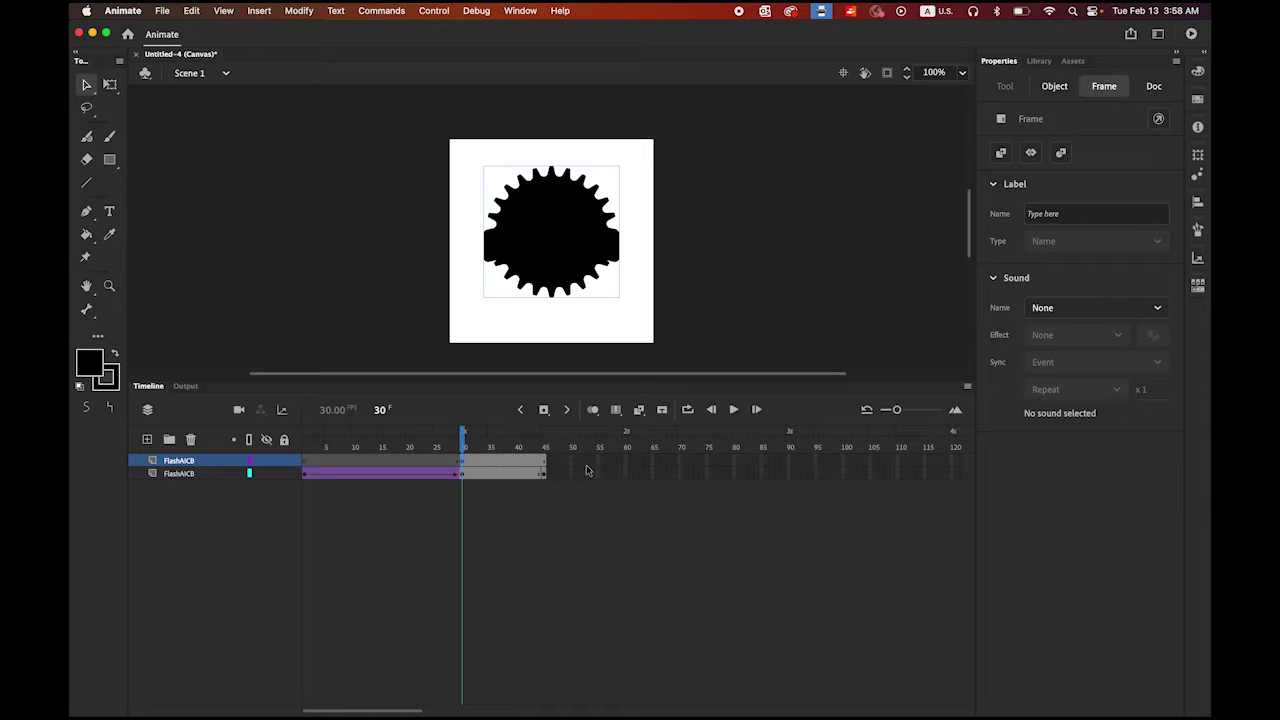
Step: Insert a keyframe at frame 45 on the banner shape's layer and create a classic tween between frames 30 and 45
left_click_drag(469, 438, 541, 472)
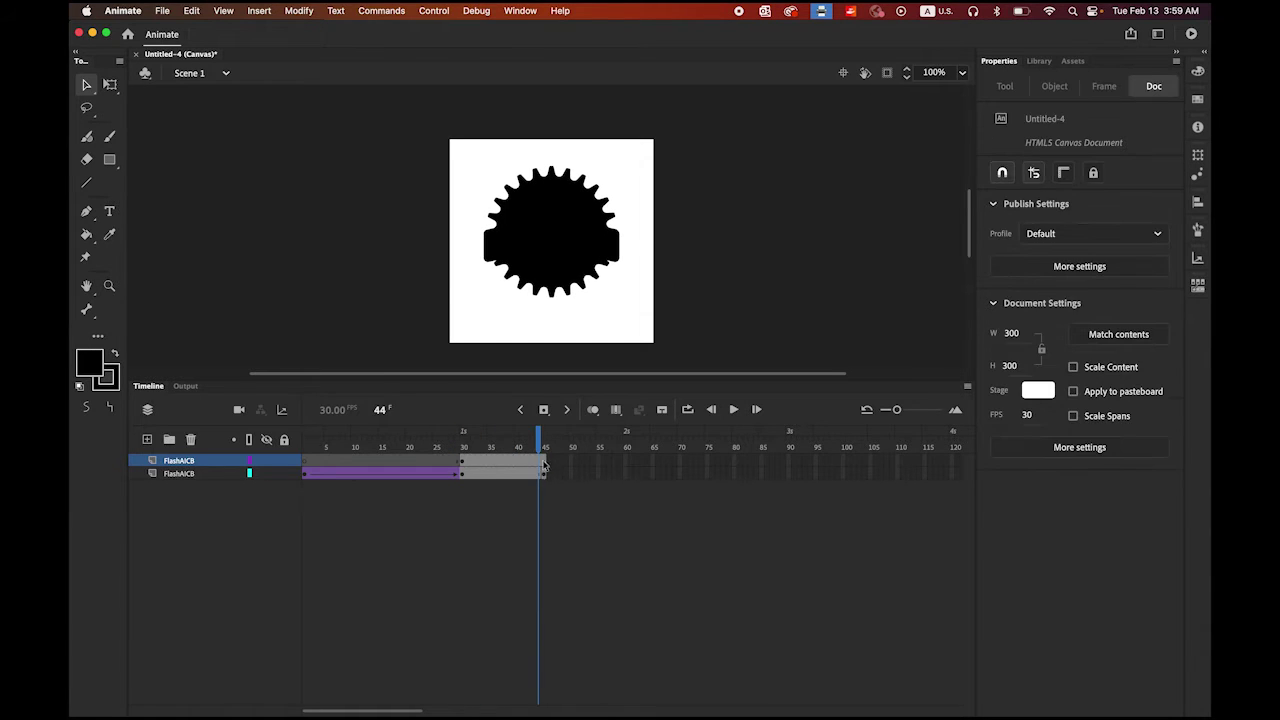
left_click(545, 465)
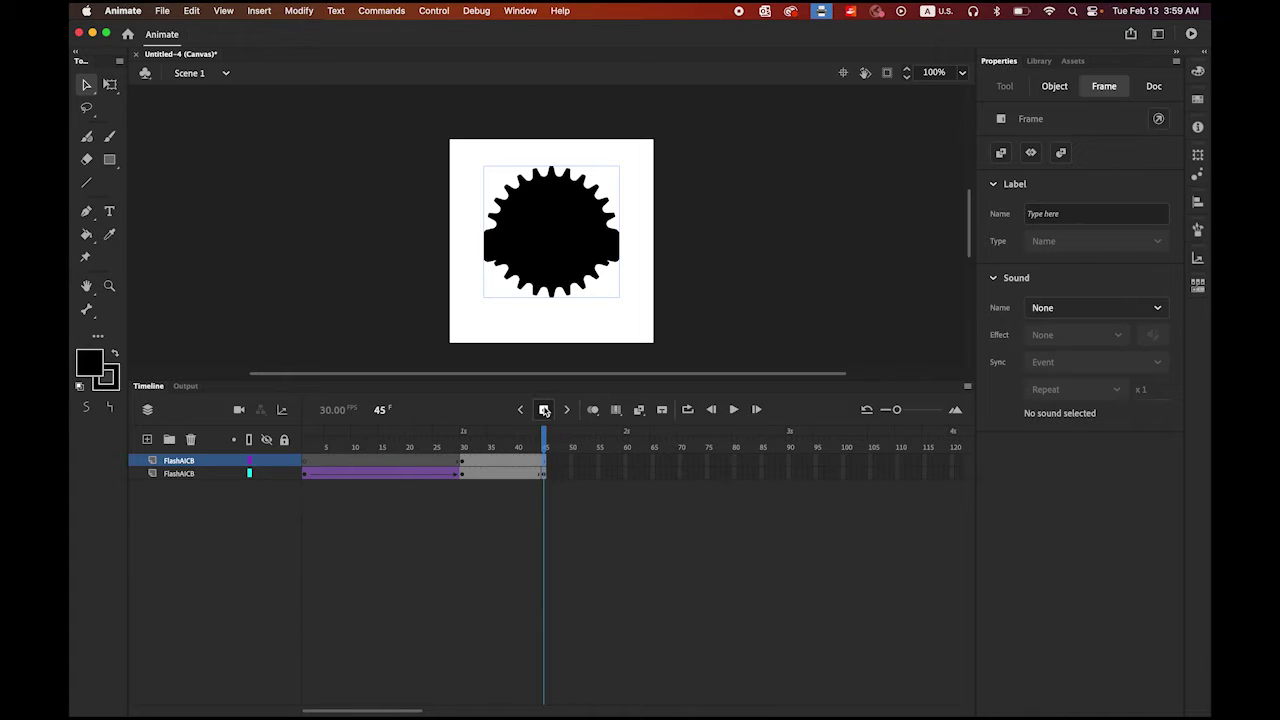
left_click(495, 462)
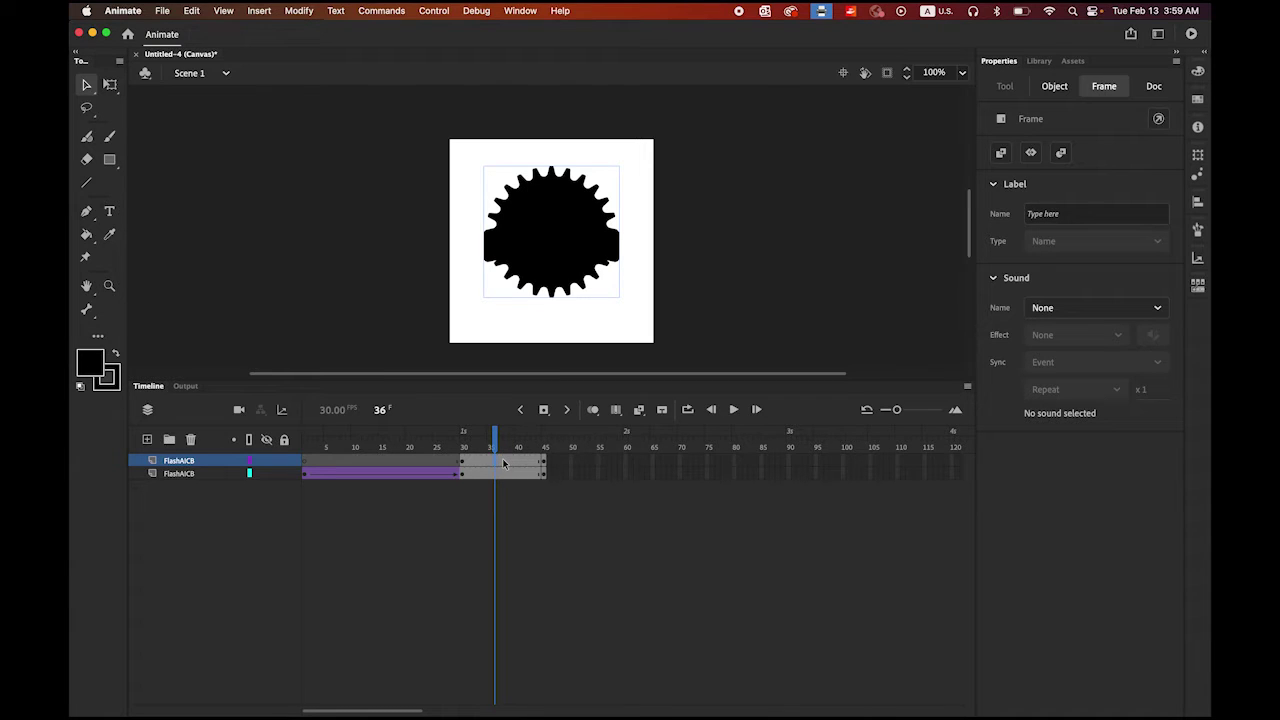
right_click(503, 463)
left_click(590, 298)
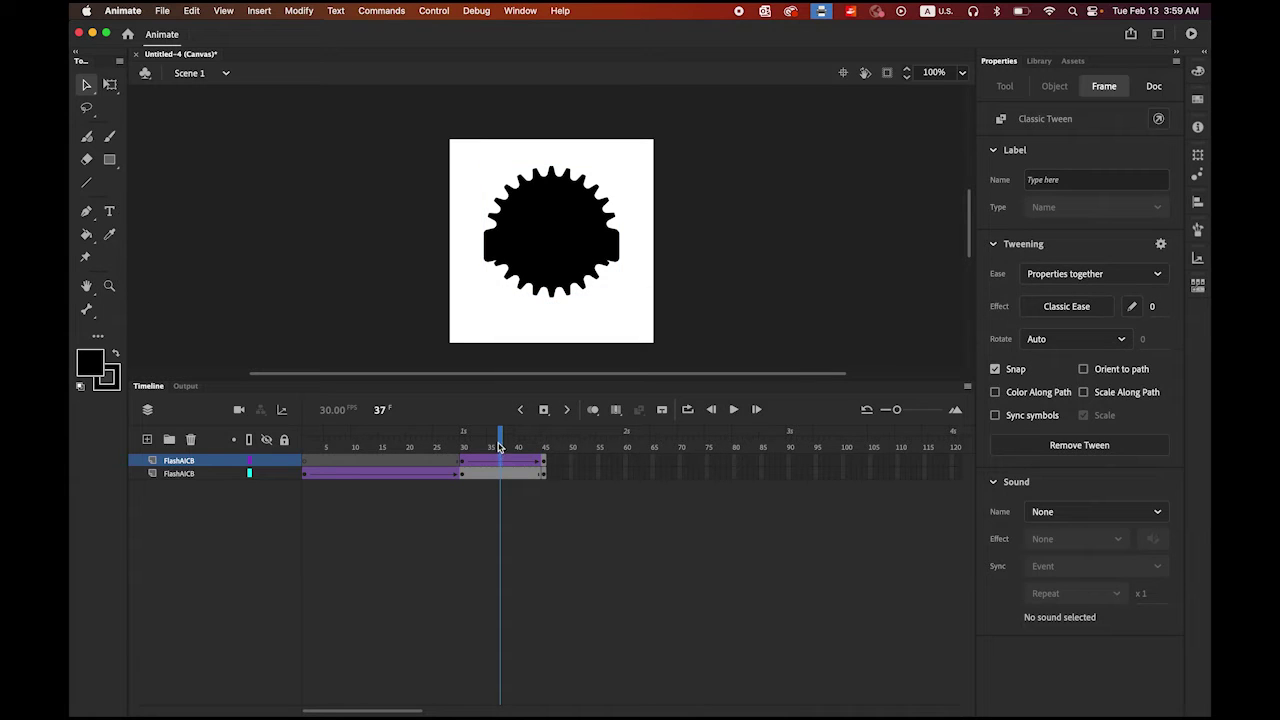
Step: Set the banner shape's Alpha color effect to 0% at frame 30
left_click(462, 467)
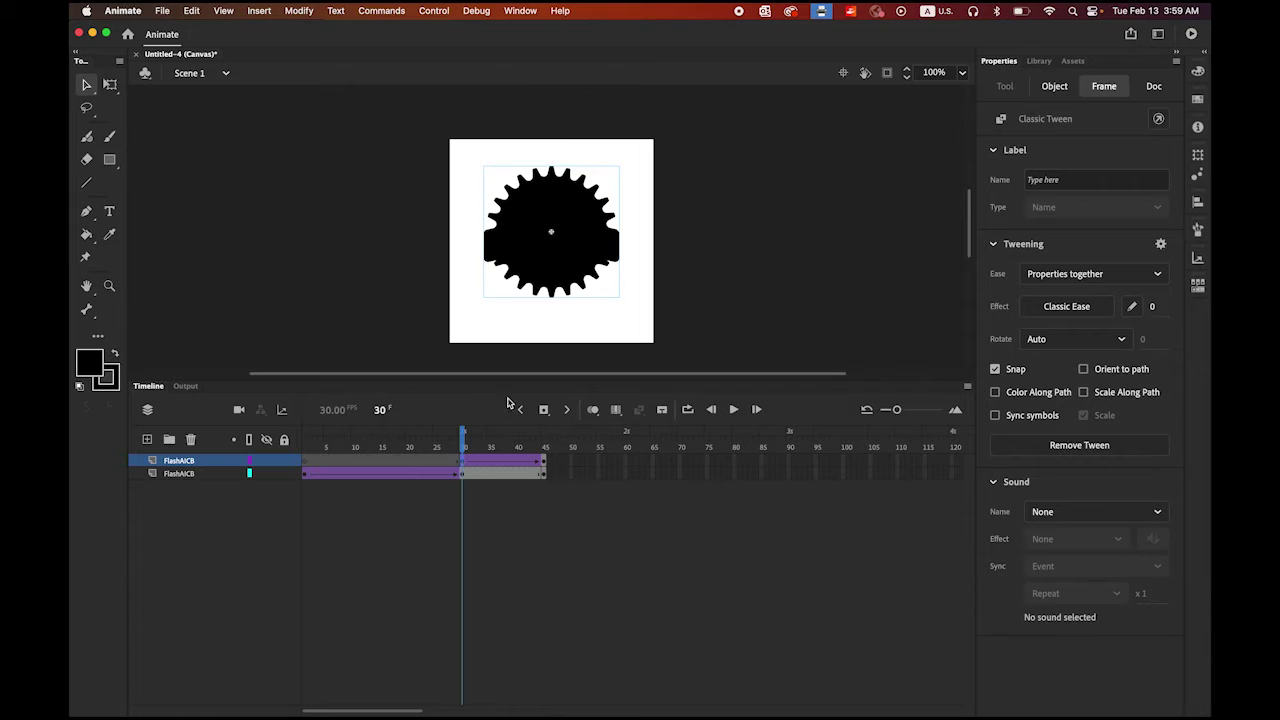
left_click(584, 231)
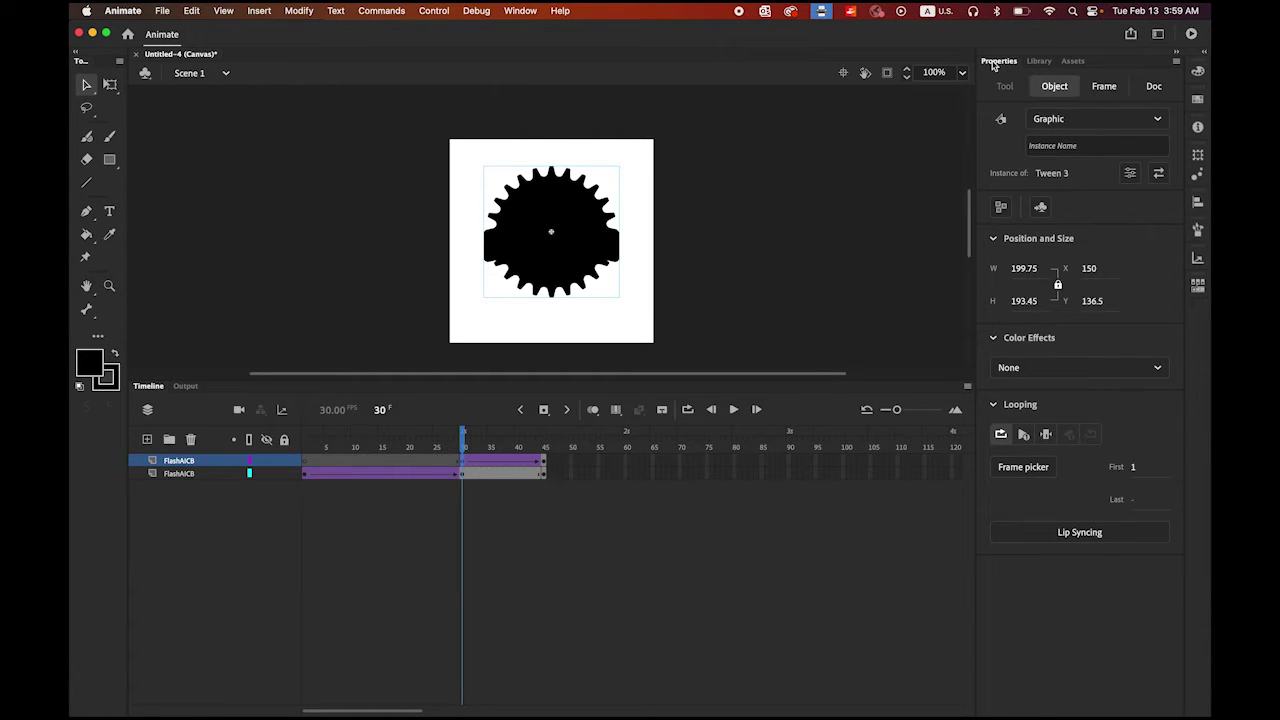
left_click(1159, 370)
left_click(1055, 476)
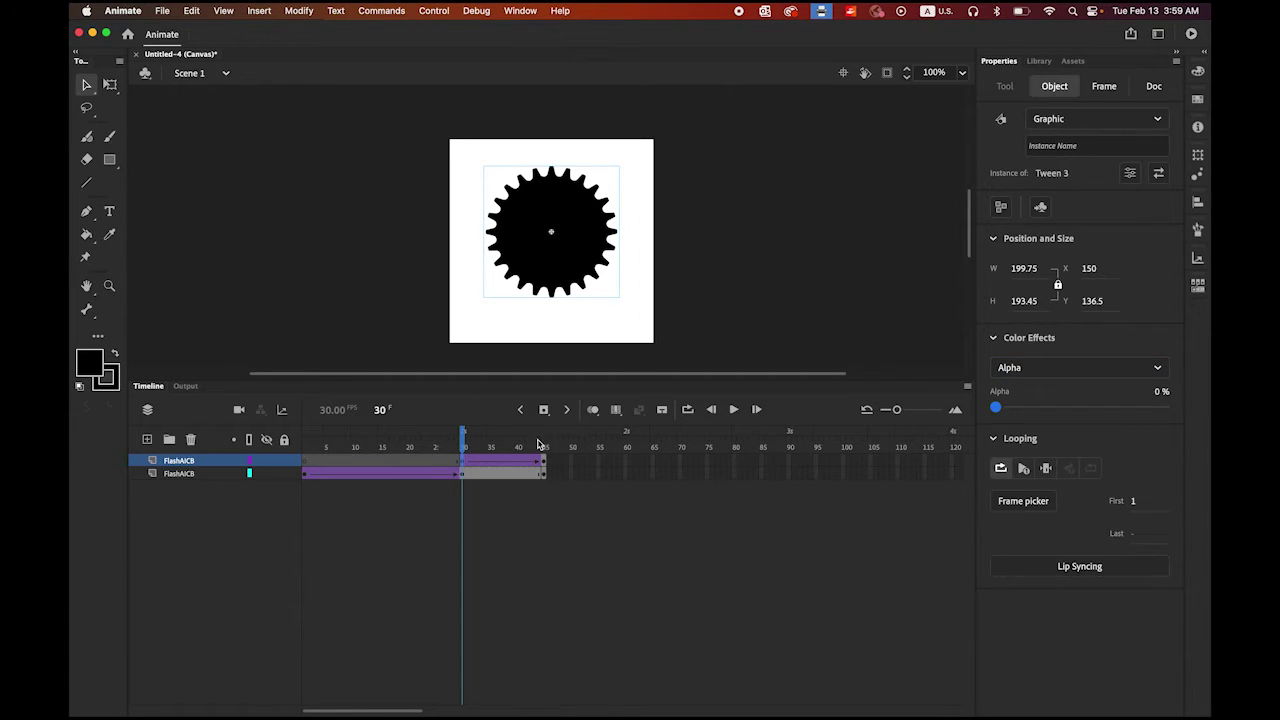
Step: Play back the banner shape's fade-in and check its keyframes at frames 30 and 45
left_click_drag(465, 447, 391, 447)
left_click(734, 410)
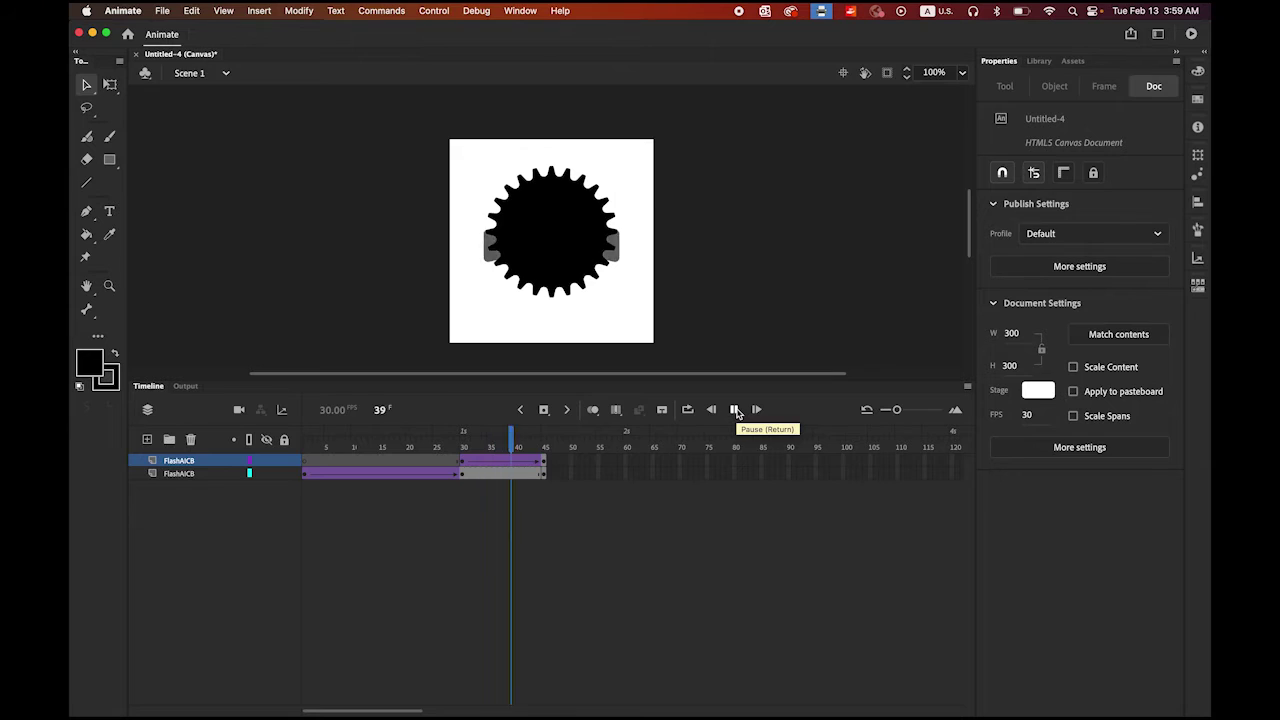
left_click_drag(545, 440, 477, 441)
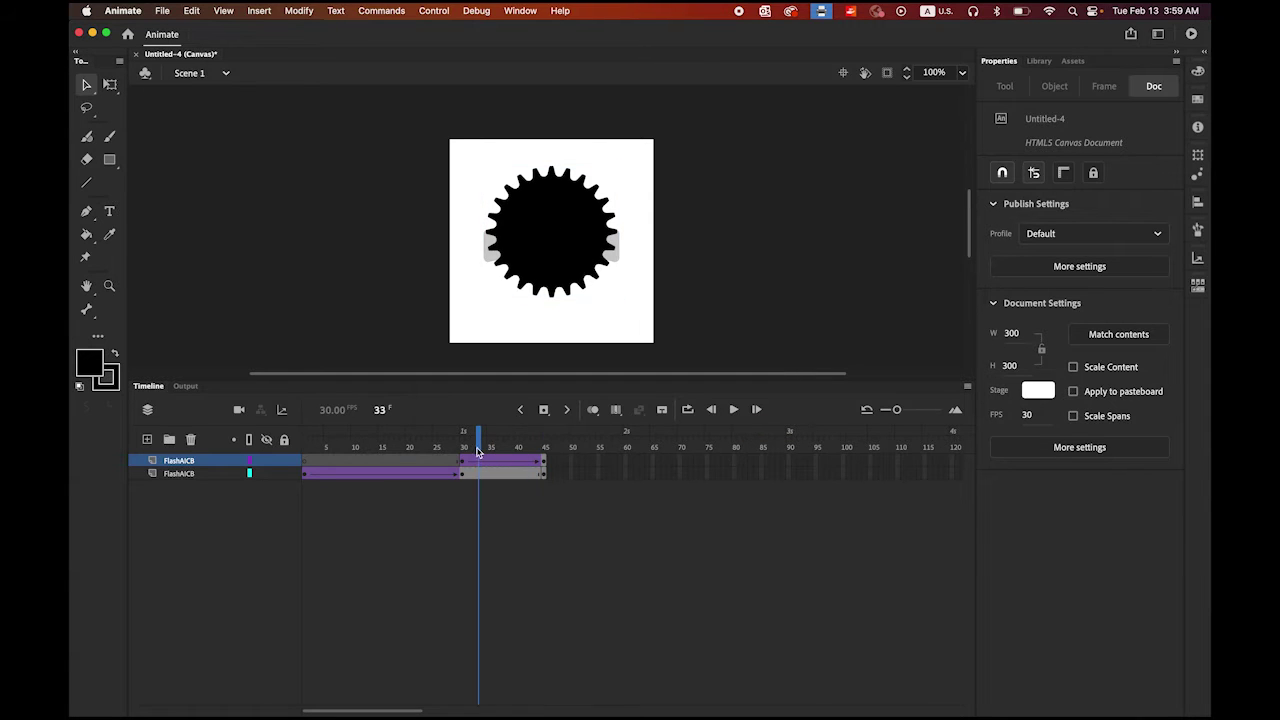
left_click(461, 460)
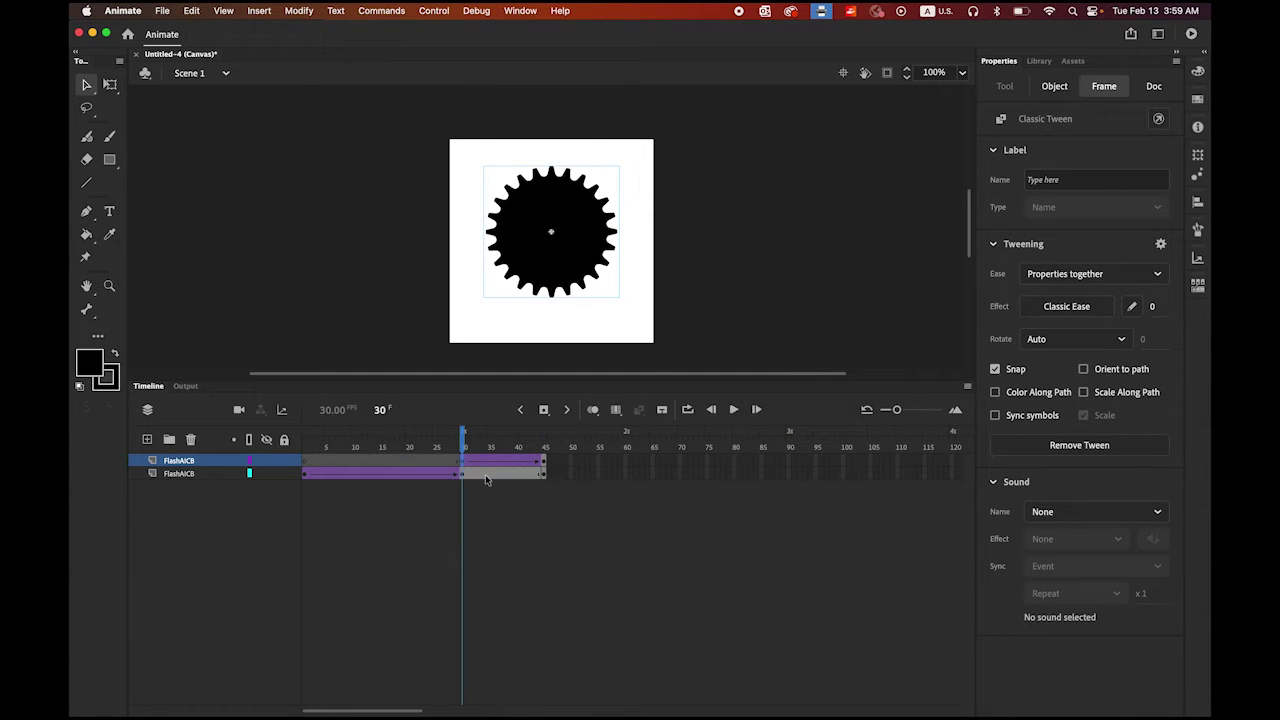
left_click(510, 445)
left_click_drag(515, 448, 545, 447)
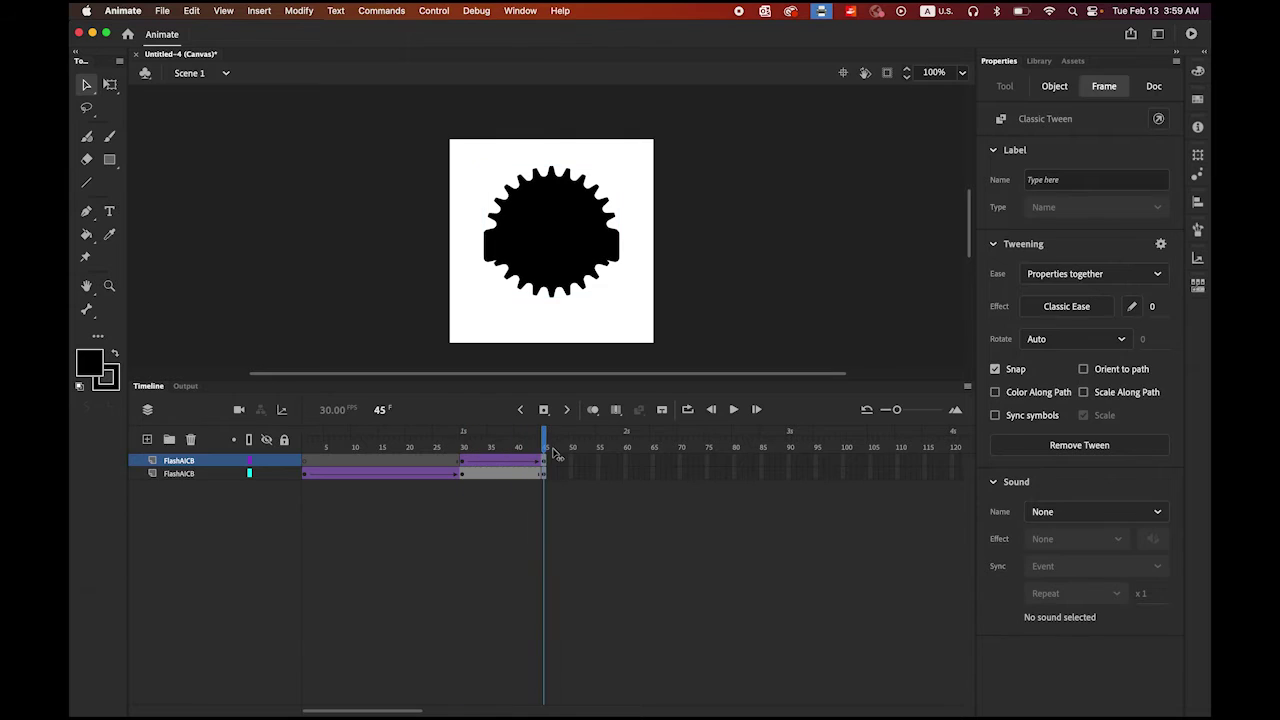
left_click(545, 461)
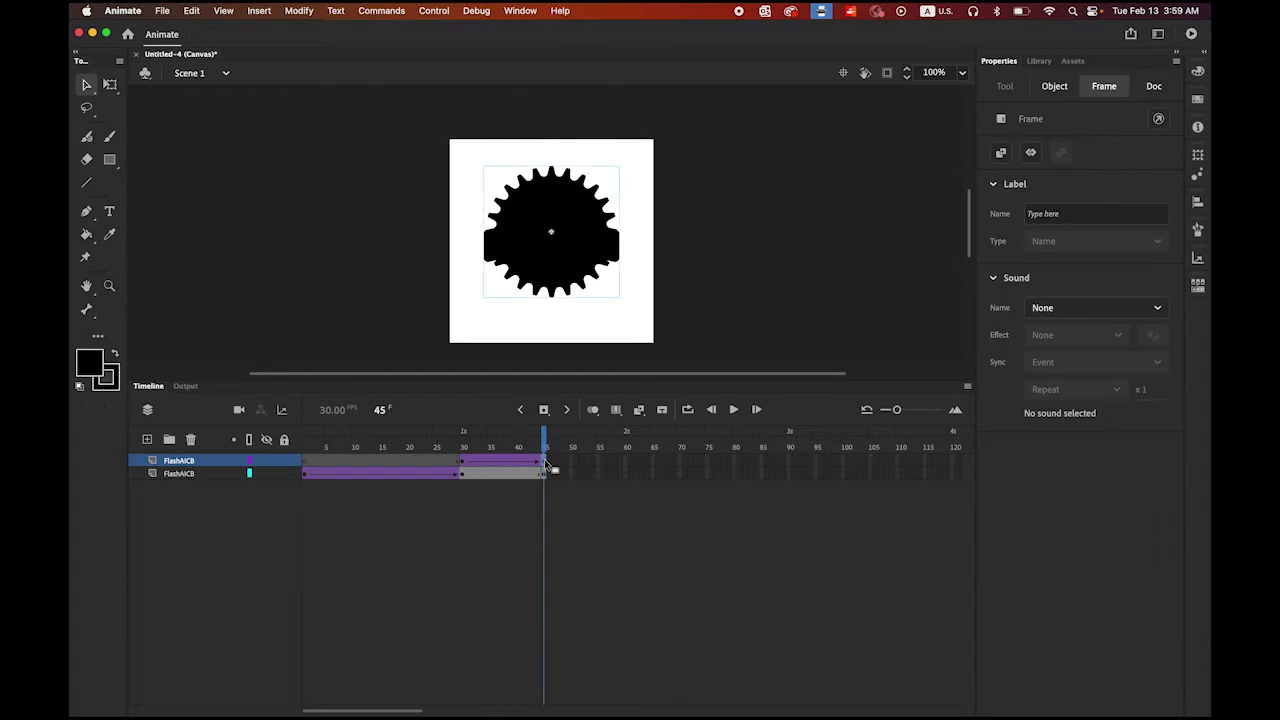
left_click(572, 274)
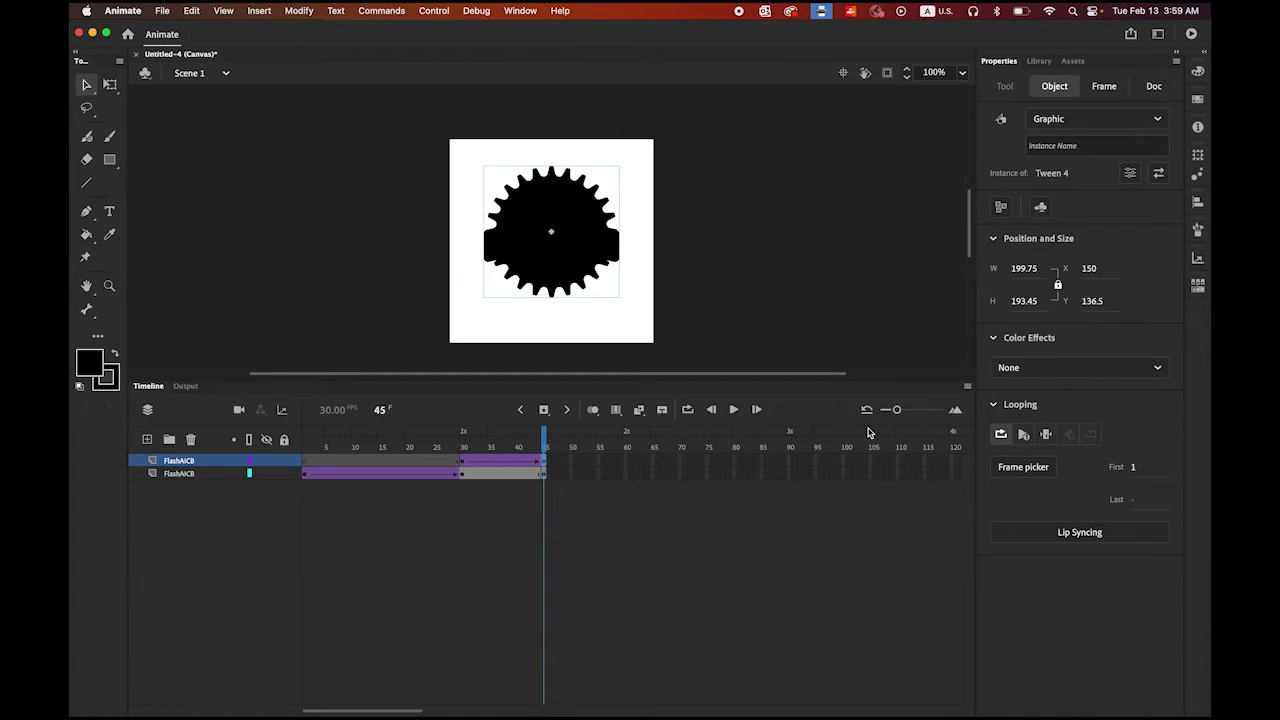
Step: Add a third layer on top and insert a keyframe at frame 45 on it
mouse_move(548, 446)
left_mouse_down()
mouse_move(309, 446)
mouse_move(544, 446)
left_mouse_up()
left_click(358, 520)
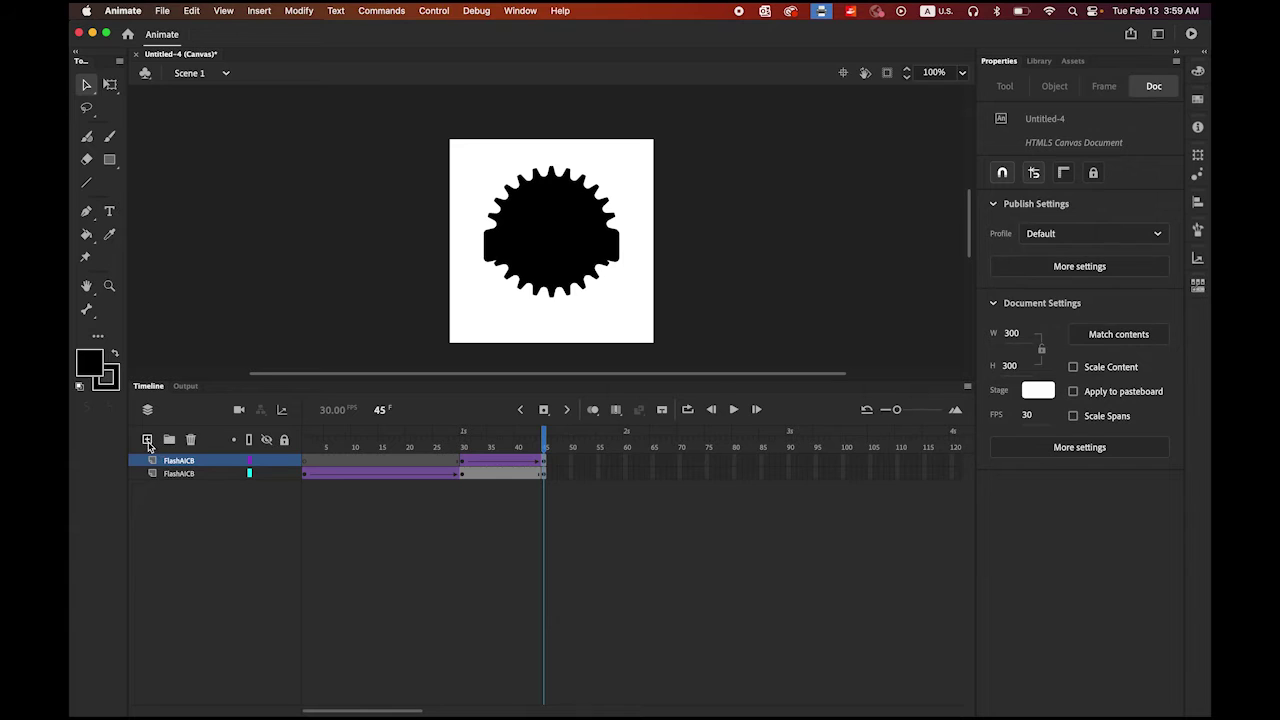
left_click(147, 441)
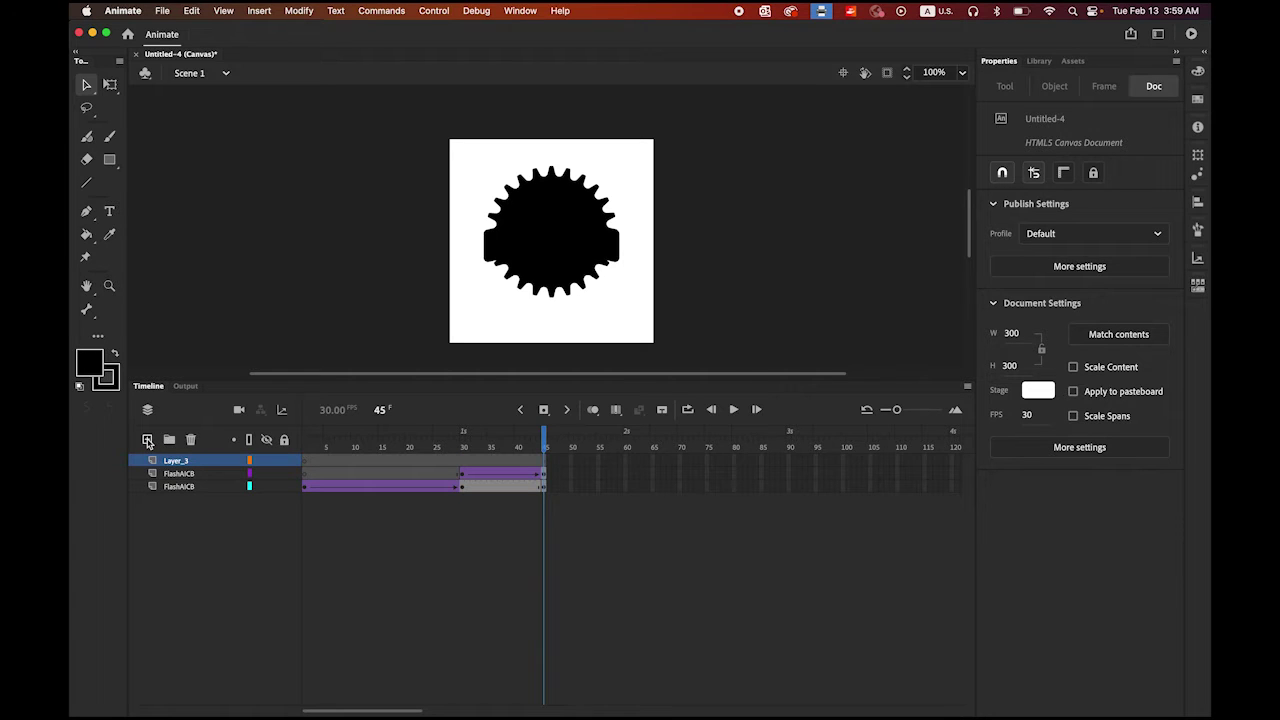
left_click(546, 464)
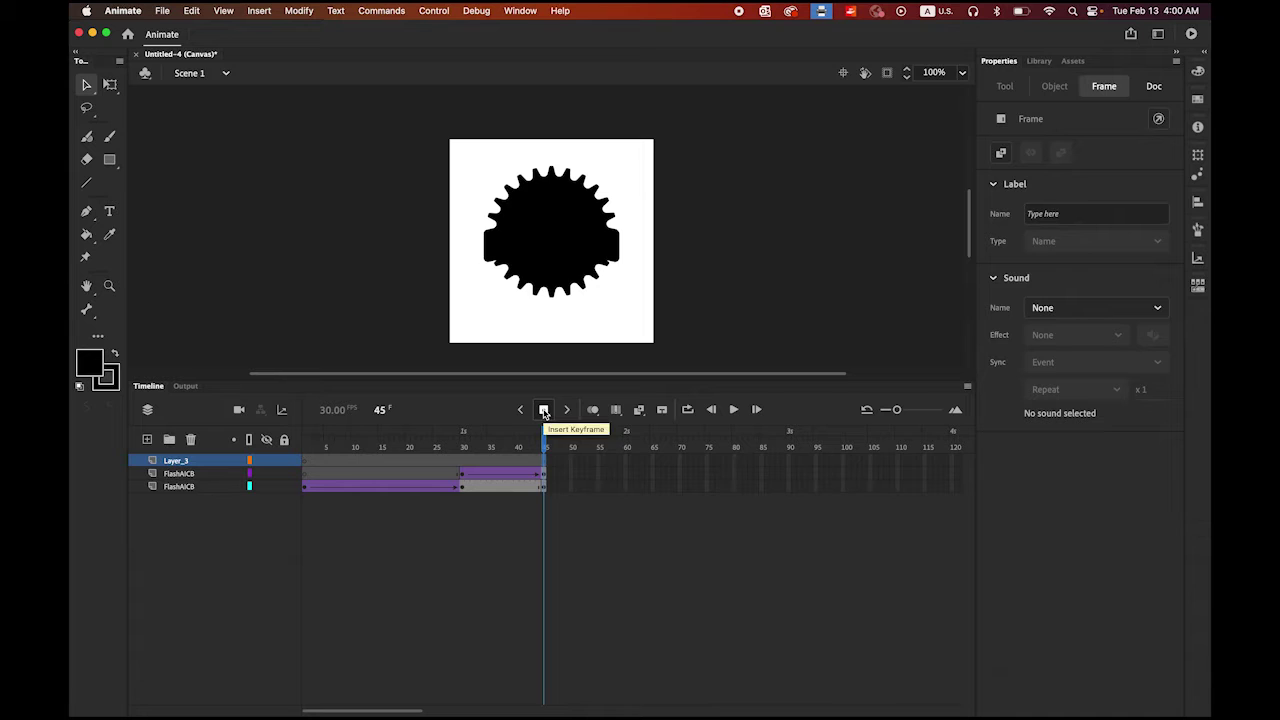
Step: Switch to Illustrator and copy the logo's orange mountain scene together with the orange chain links
left_click(325, 710)
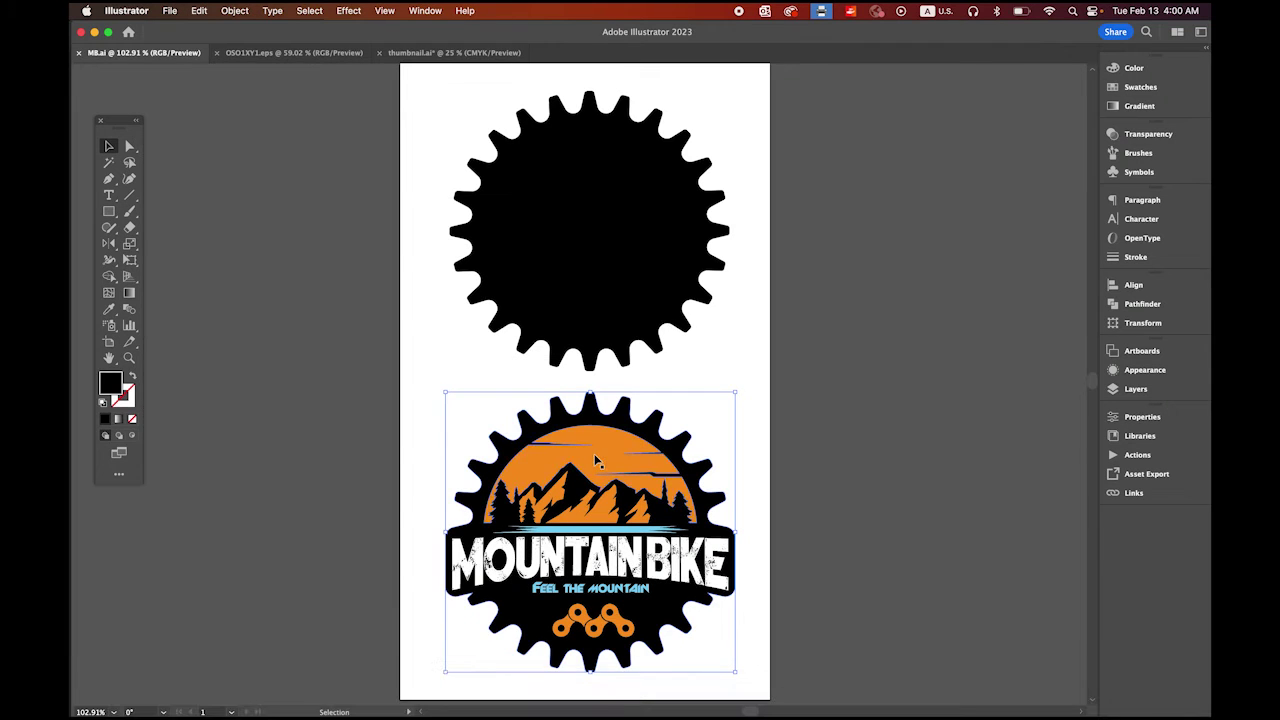
left_click(597, 460)
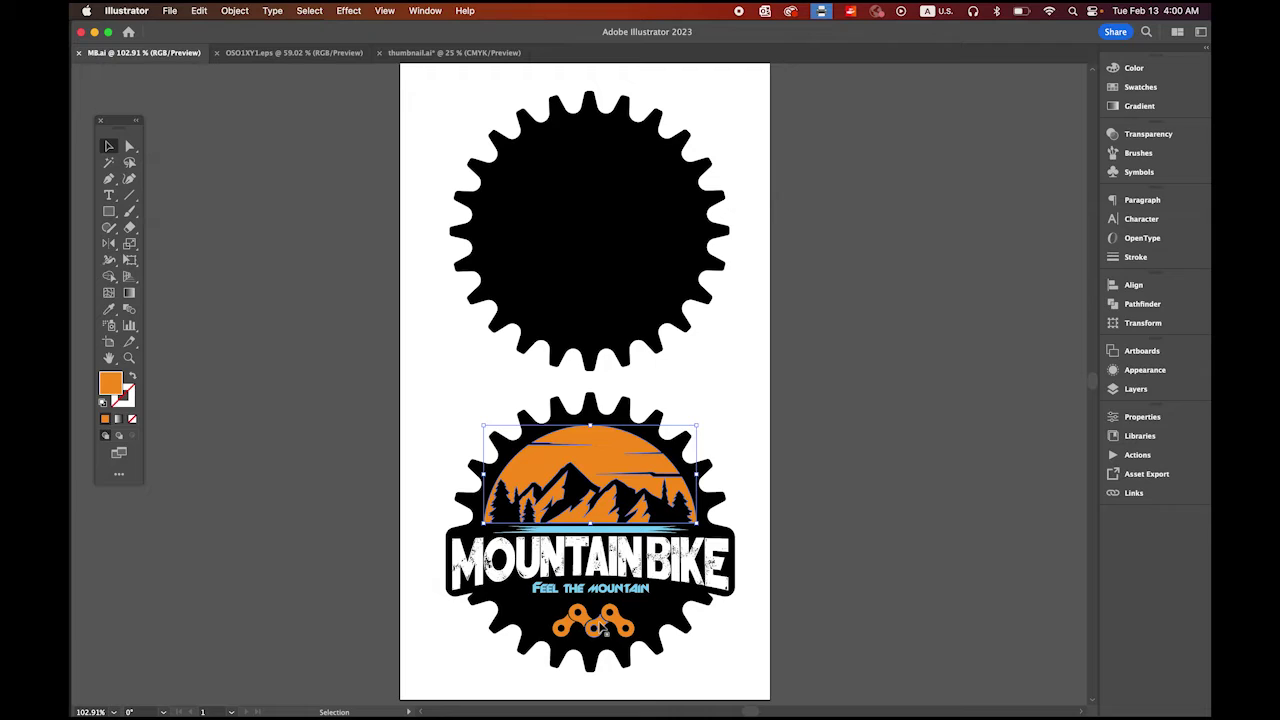
left_click(602, 627, "shift")
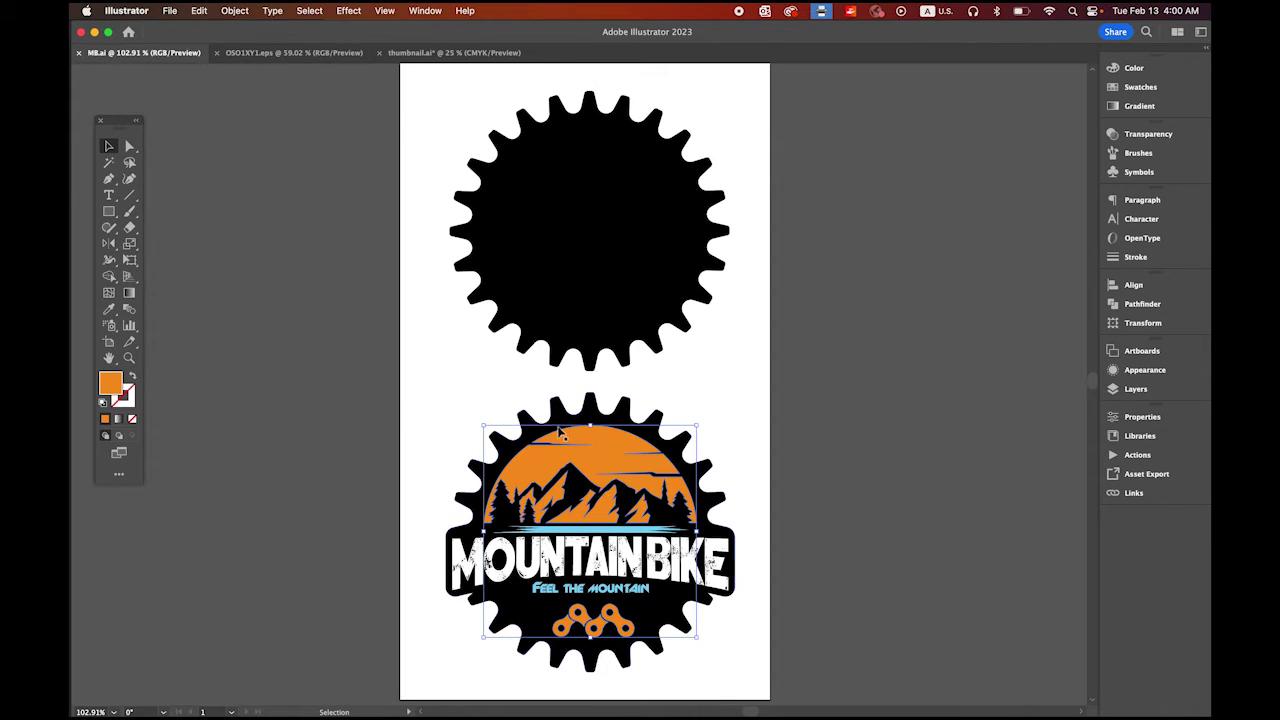
right_click(603, 440)
left_click(644, 411)
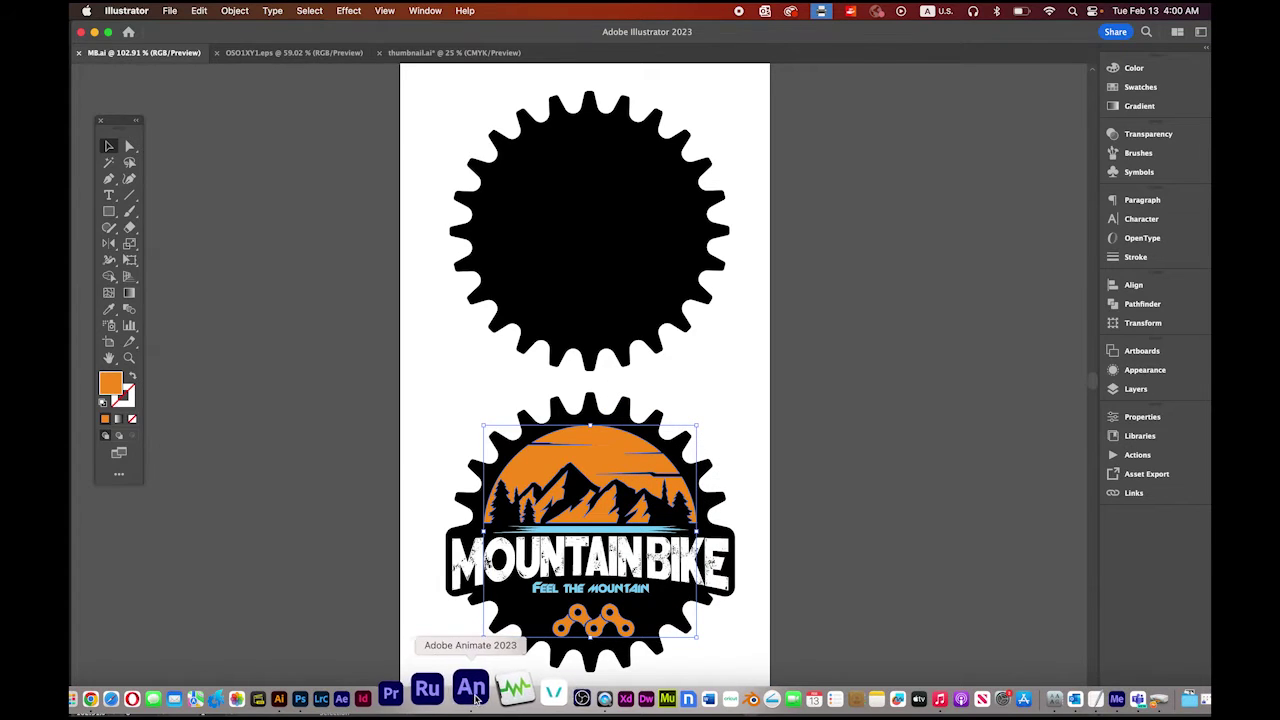
Step: Switch to Animate and paste the orange artwork in the center at frame 45 of the top layer, using AI File Importer preferences
left_click(466, 689)
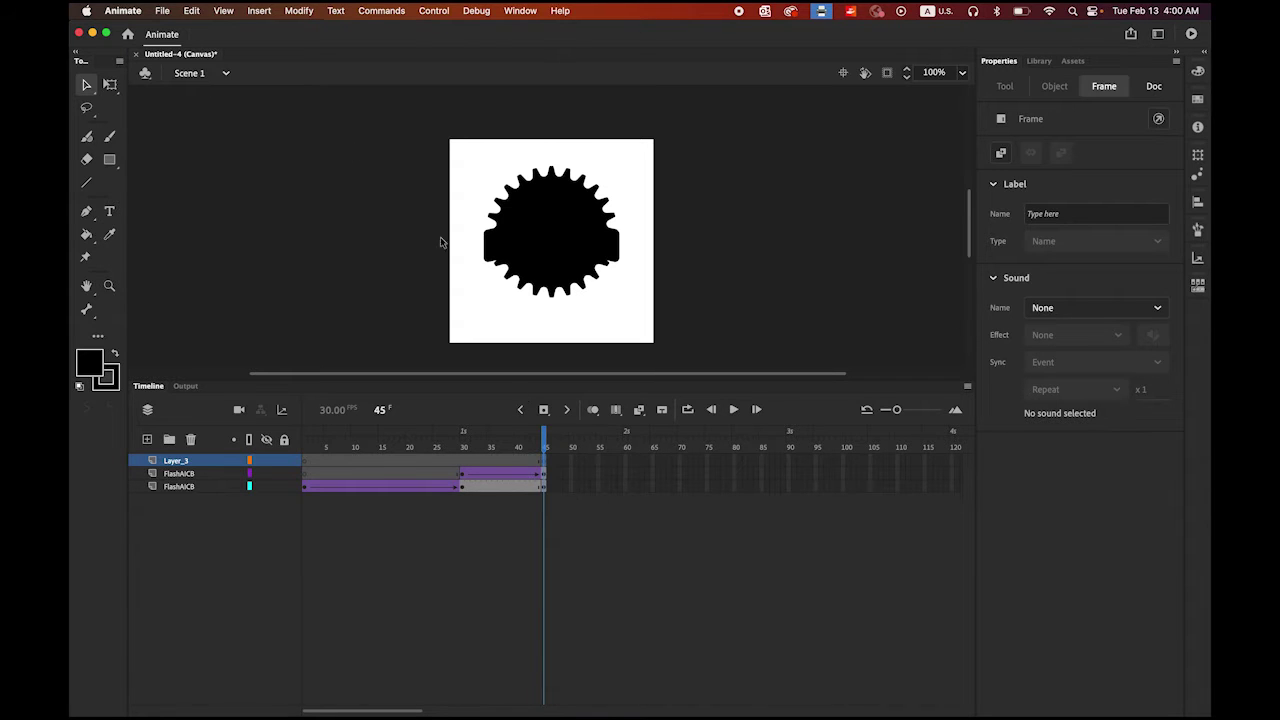
left_click(191, 10)
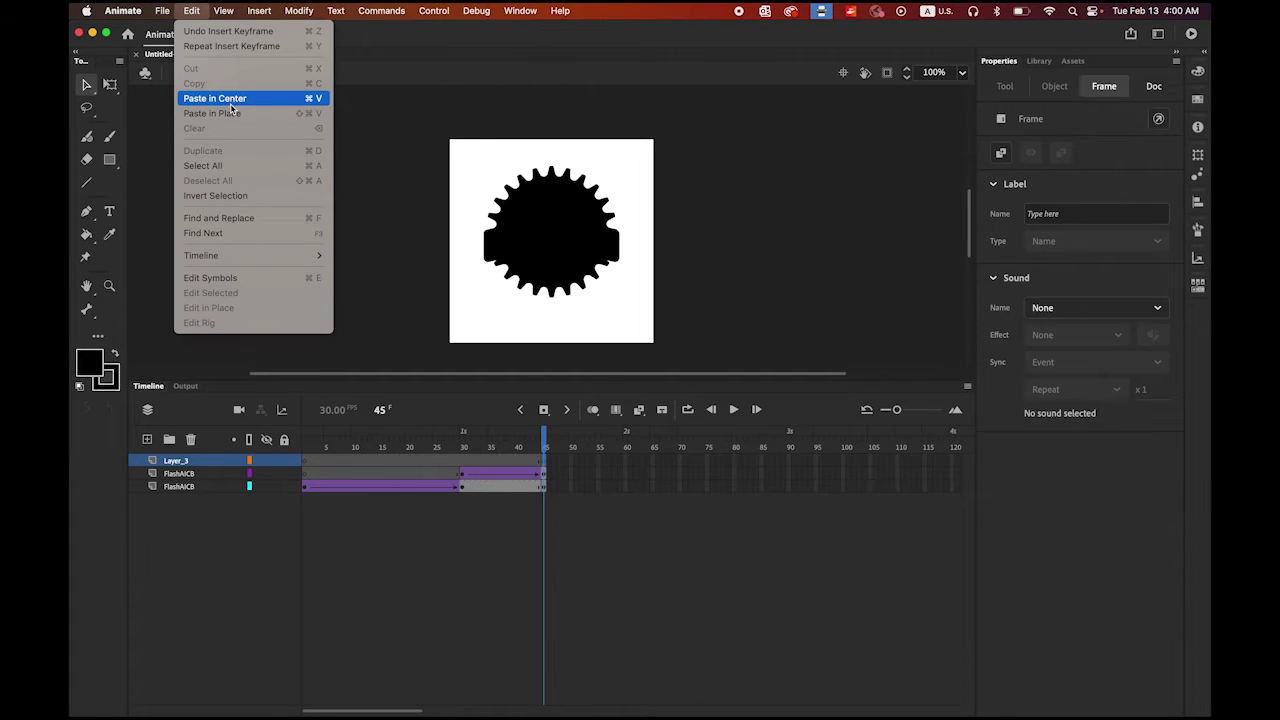
left_click(231, 104)
left_click(662, 426)
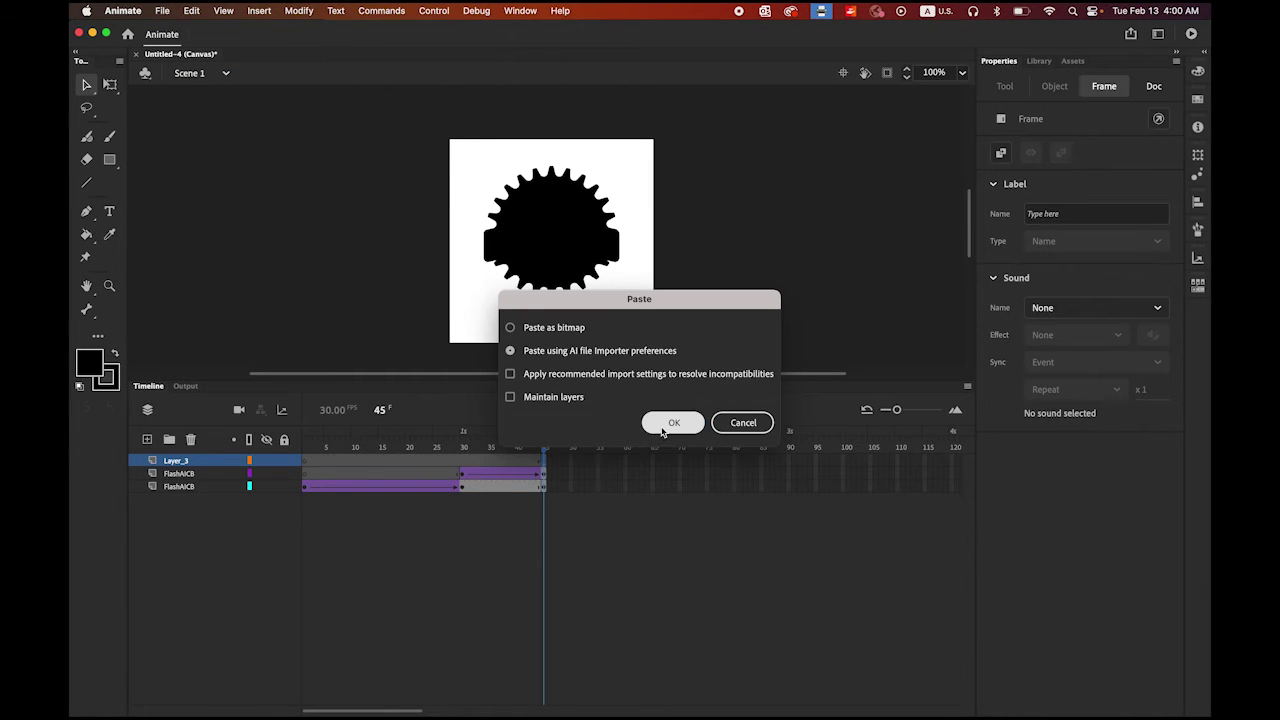
Step: Insert a keyframe at frame 60 on the orange artwork's layer and create a classic tween between frames 45 and 60
left_click(771, 341)
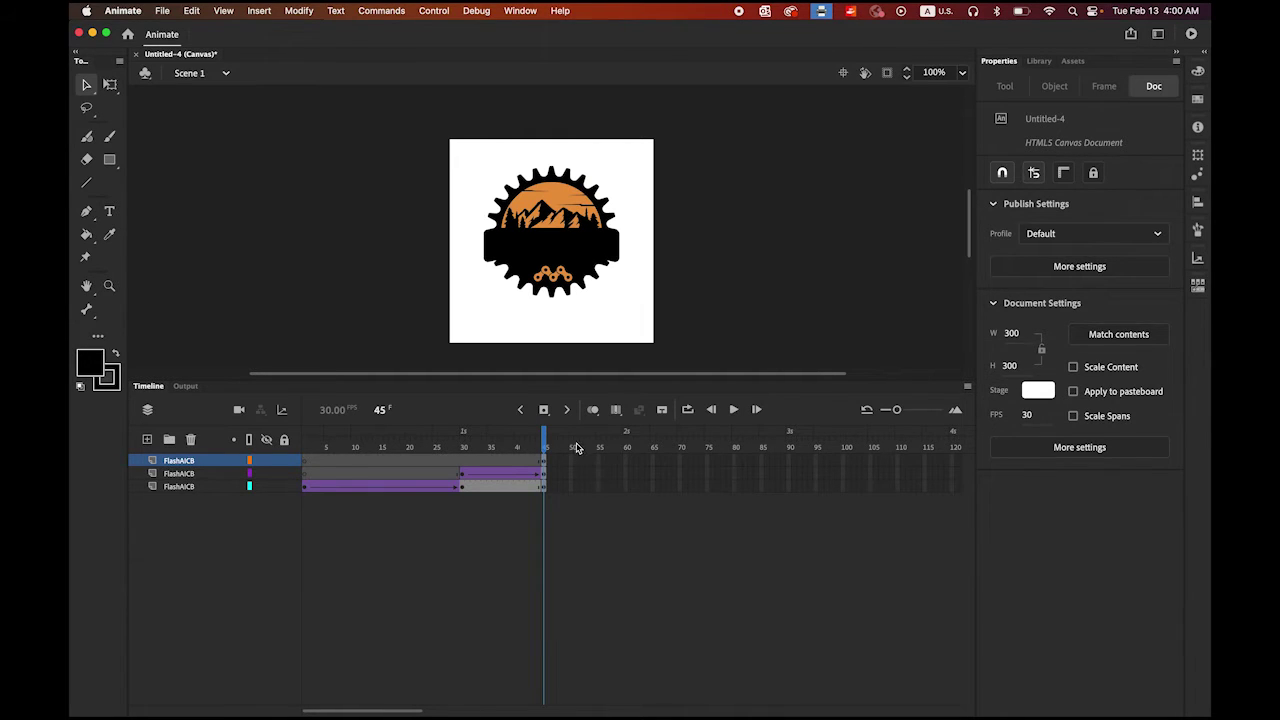
left_click(625, 461)
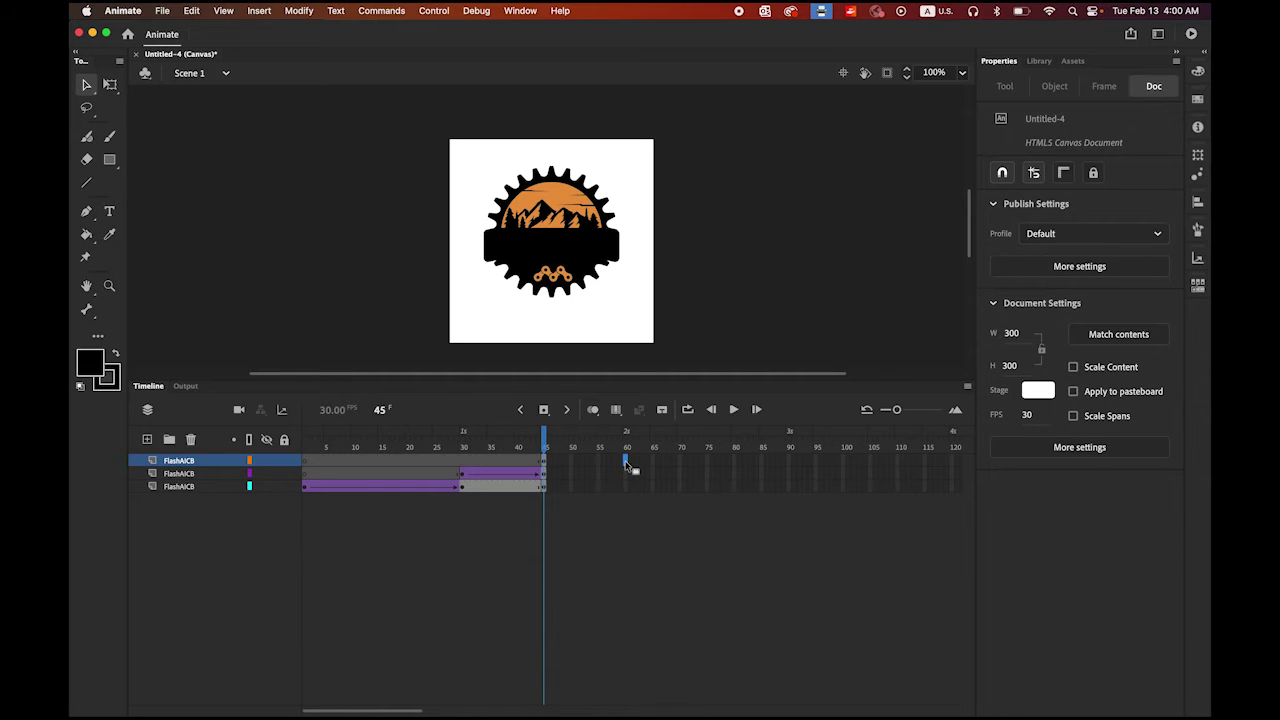
left_click(543, 411)
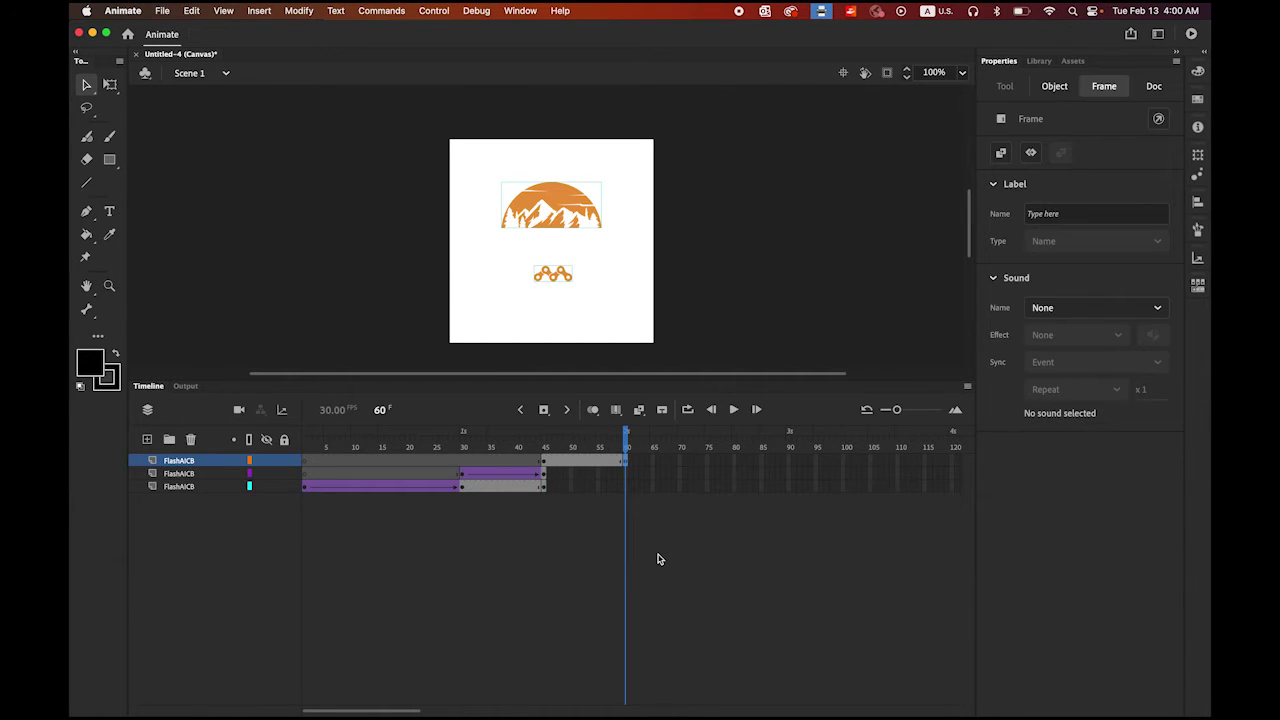
left_click_drag(625, 437, 598, 462)
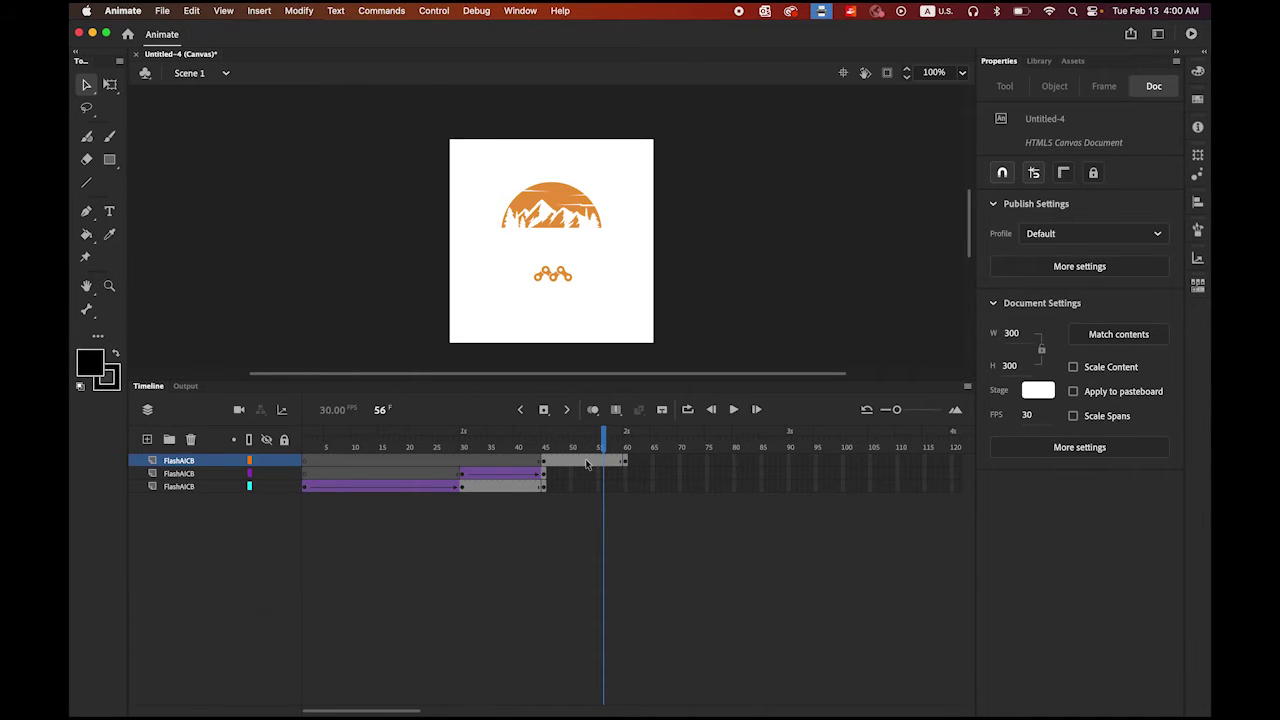
right_click(587, 464)
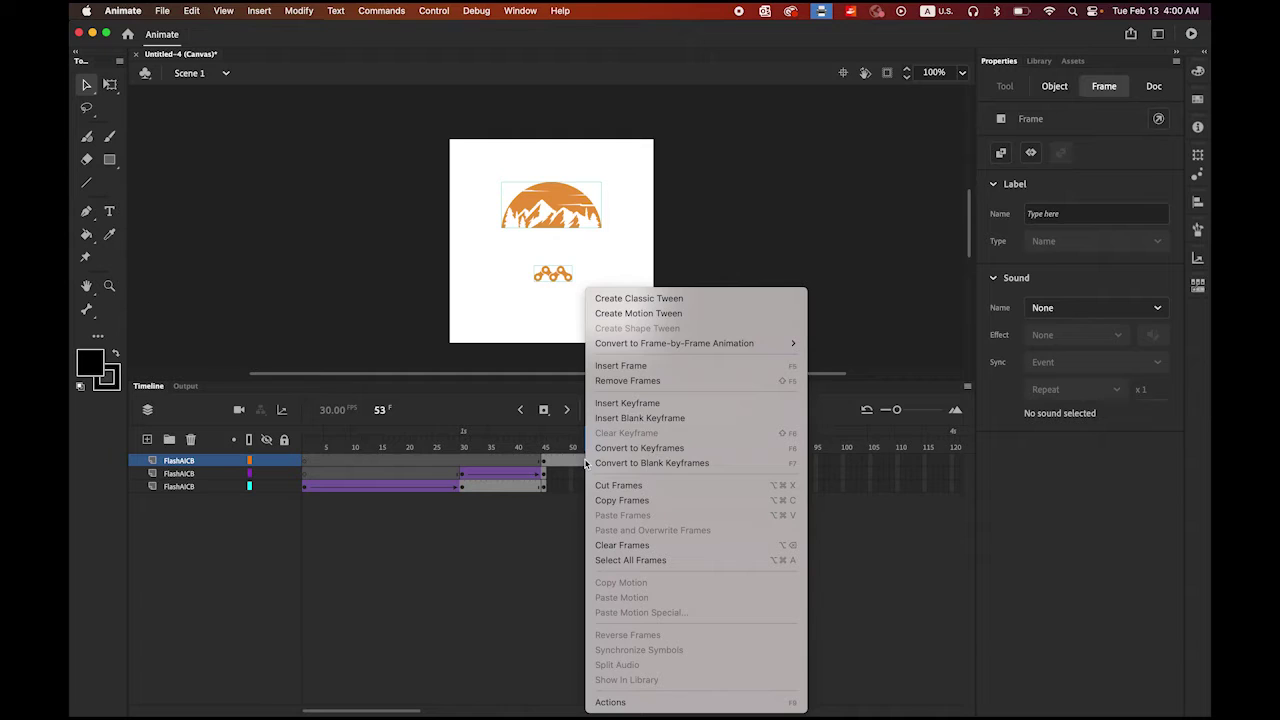
left_click(639, 298)
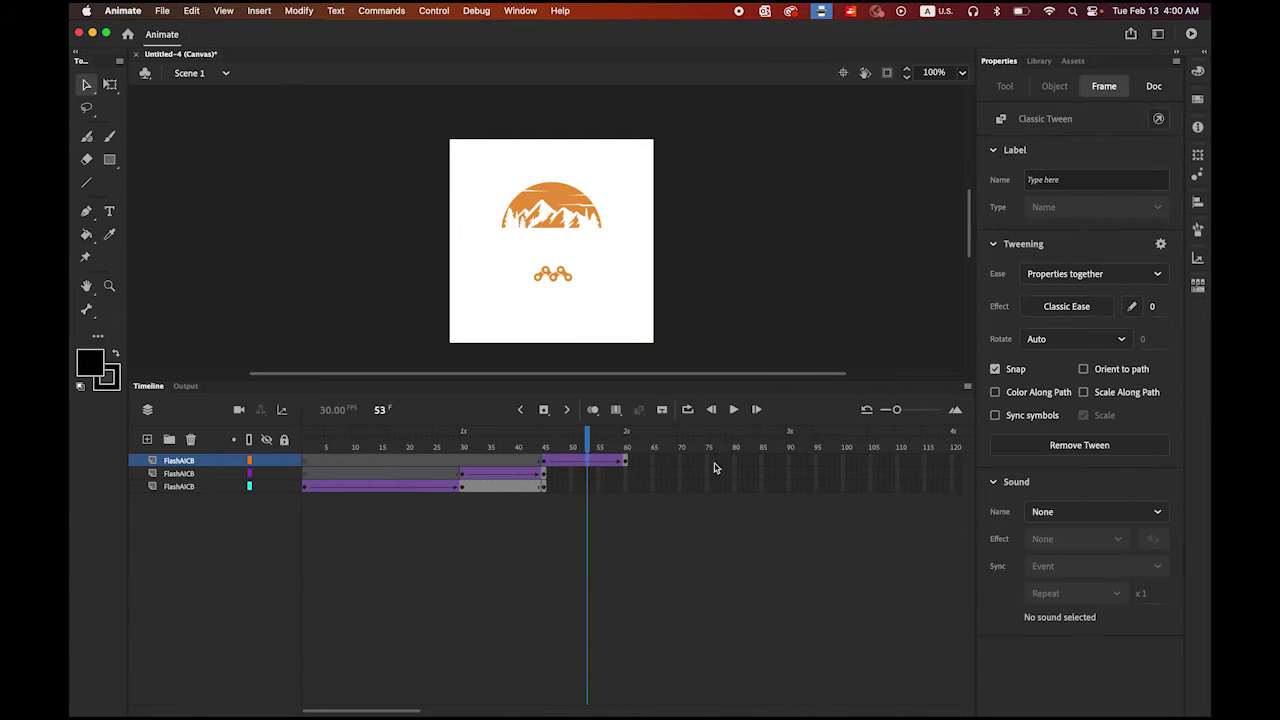
Step: Set the orange artwork's color effect to Alpha at 0% on its starting keyframe at frame 45
left_click_drag(590, 444, 547, 452)
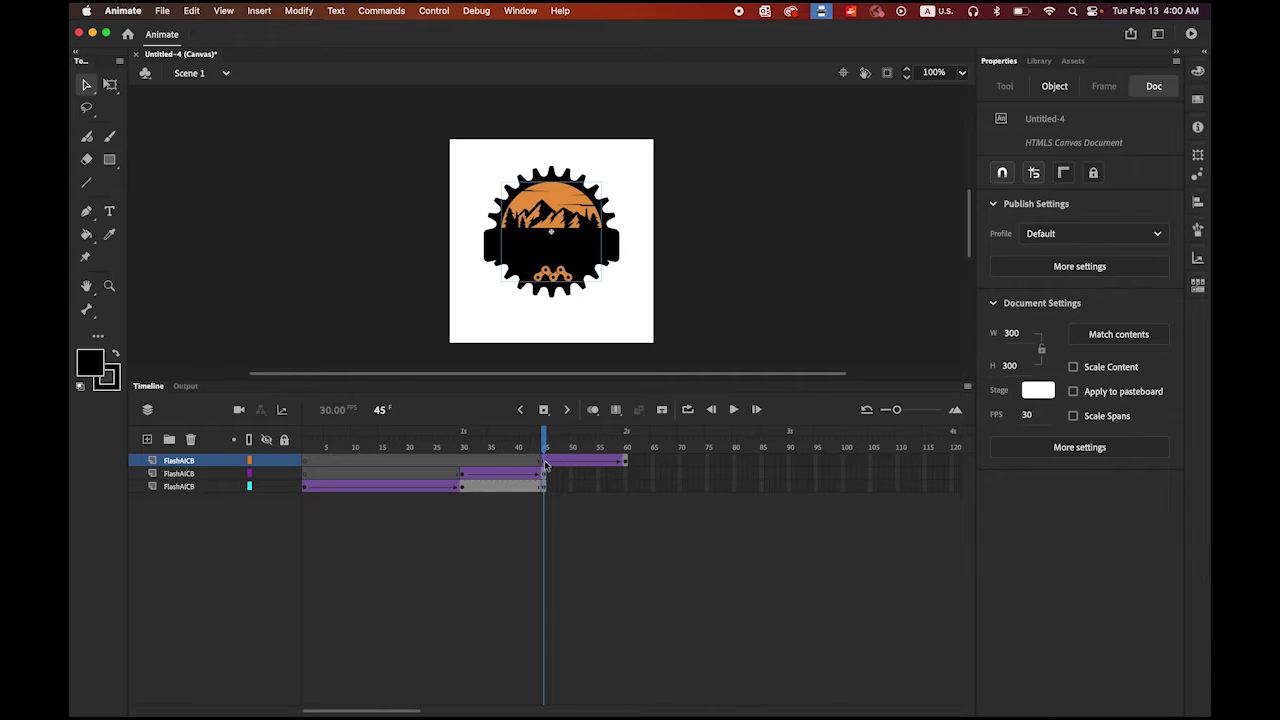
left_click(545, 462)
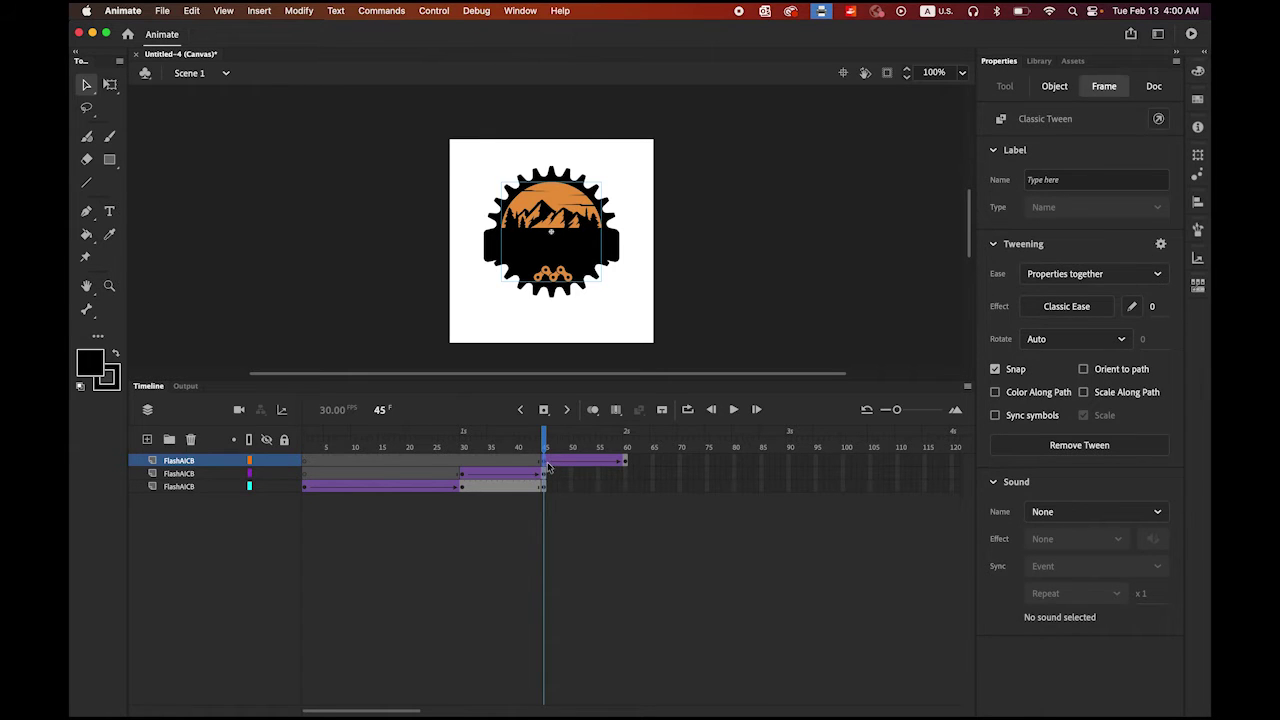
left_click(565, 203)
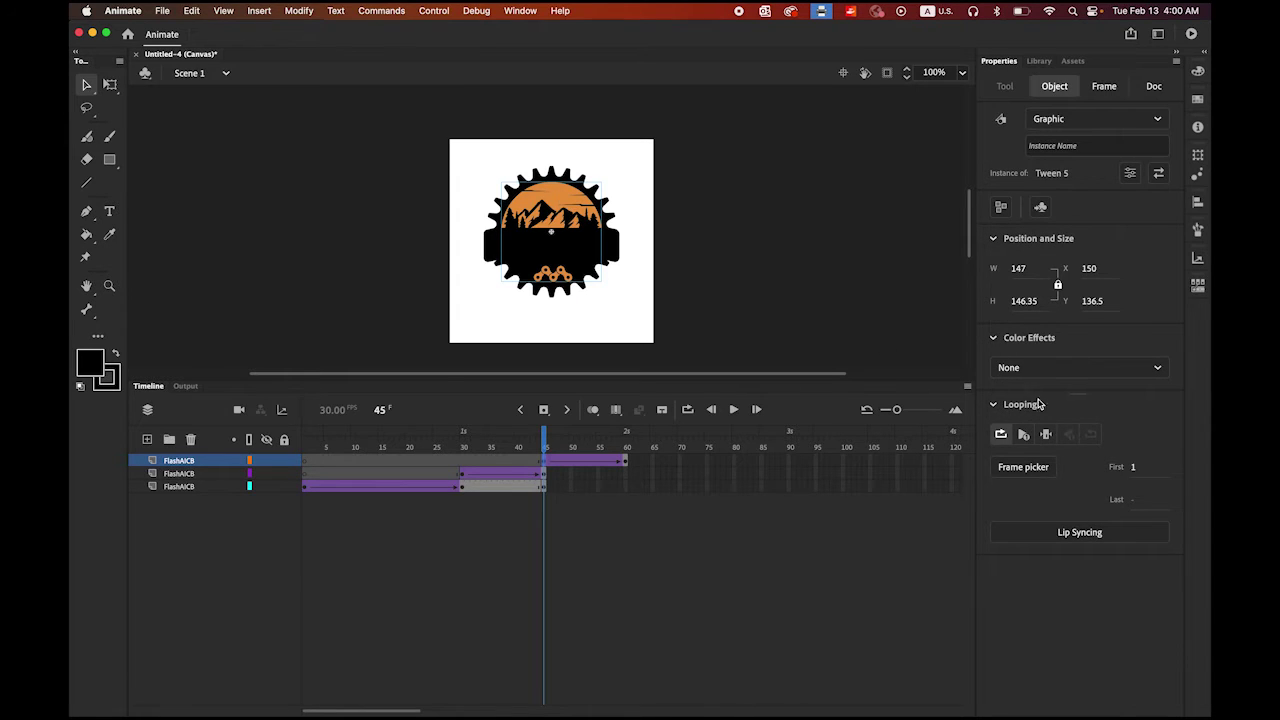
left_click(1123, 370)
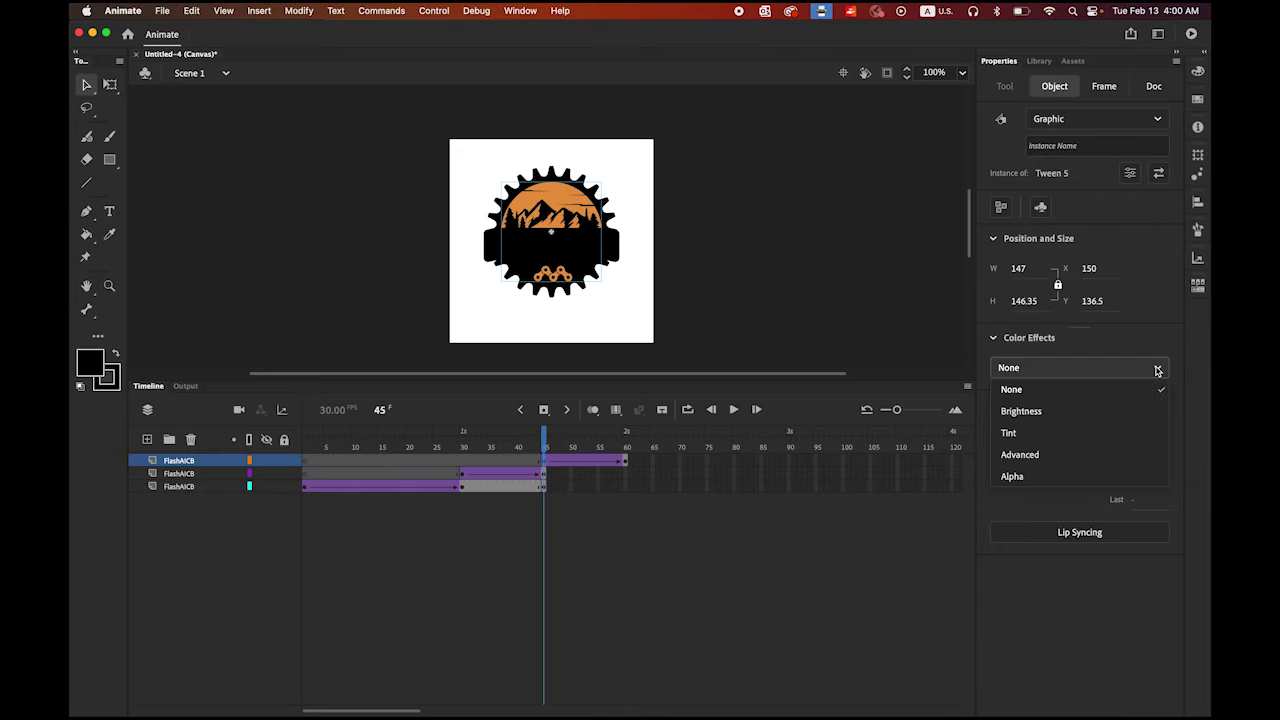
left_click(1010, 478)
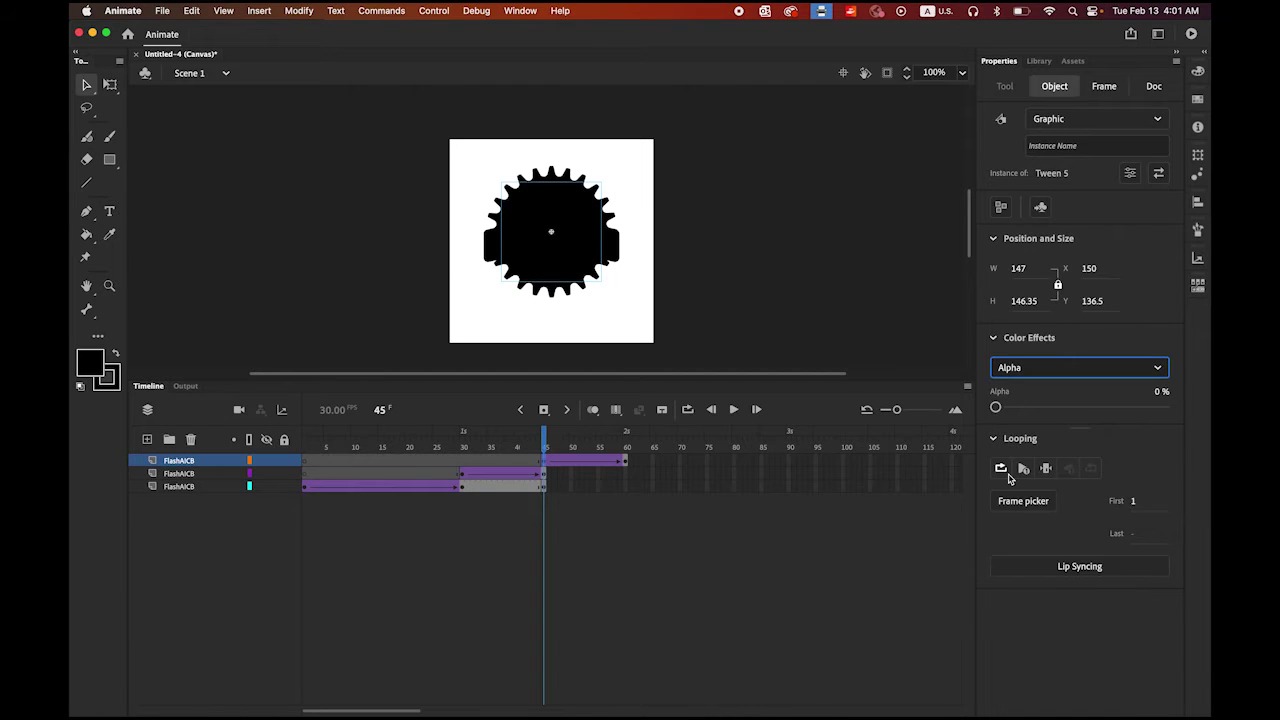
Step: Insert keyframes at frame 60 on the banner shape's layer and the gear's layer
left_click_drag(548, 447, 626, 450)
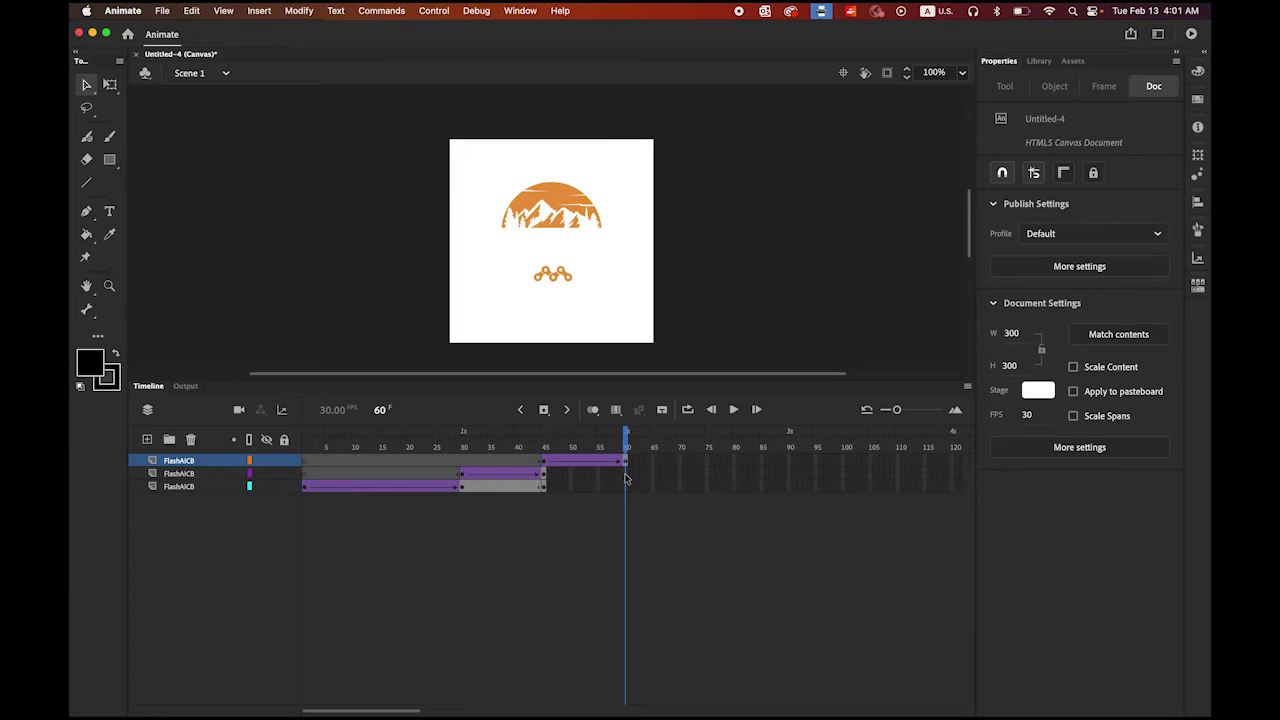
left_click(627, 474)
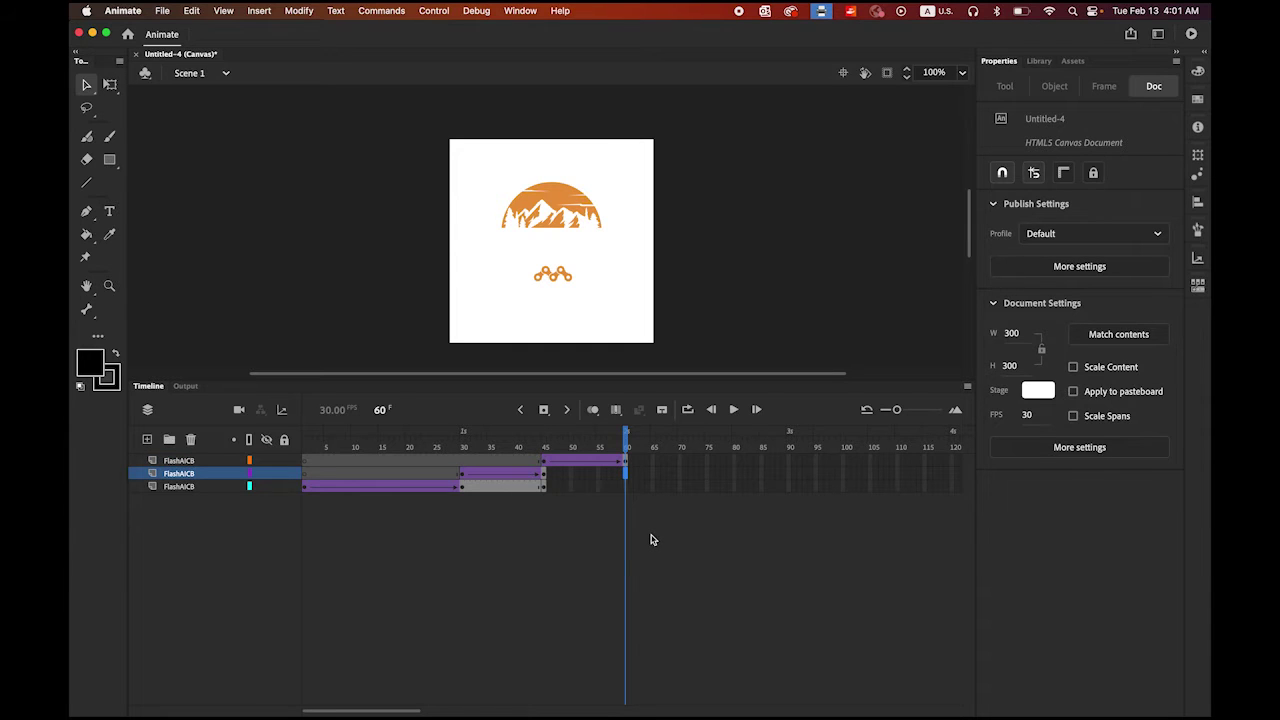
left_click(627, 486)
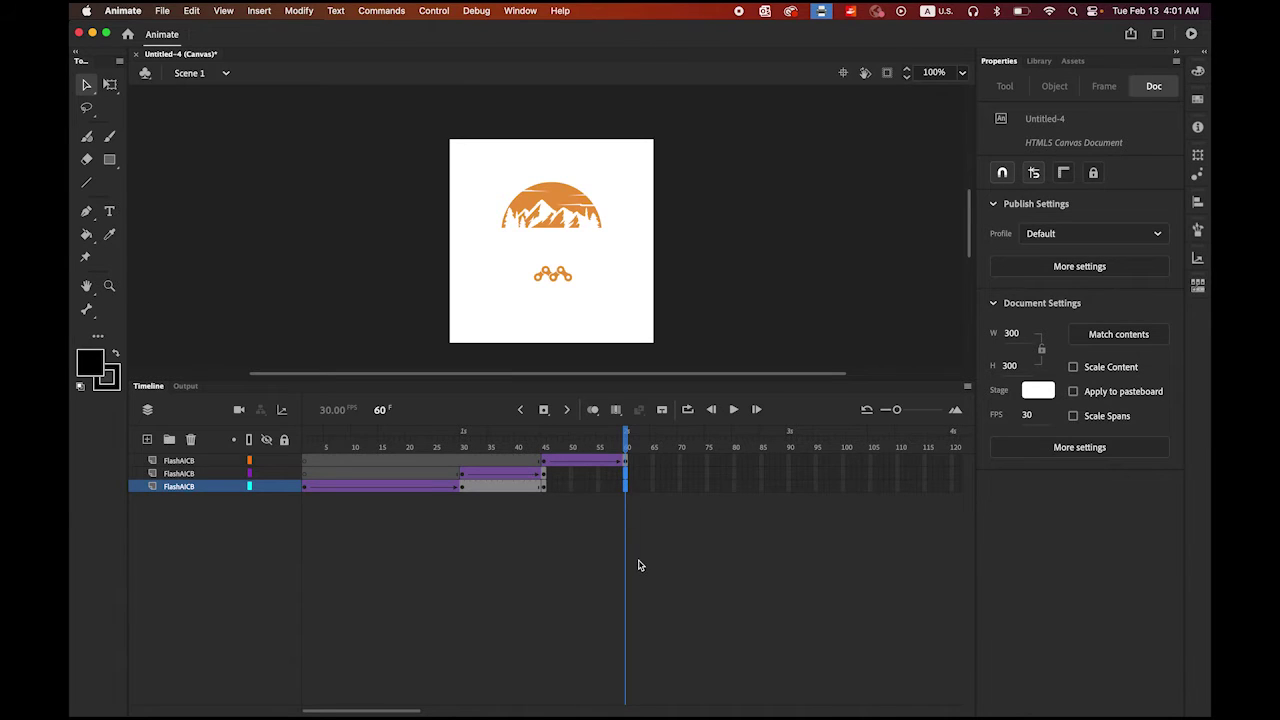
left_click(543, 409)
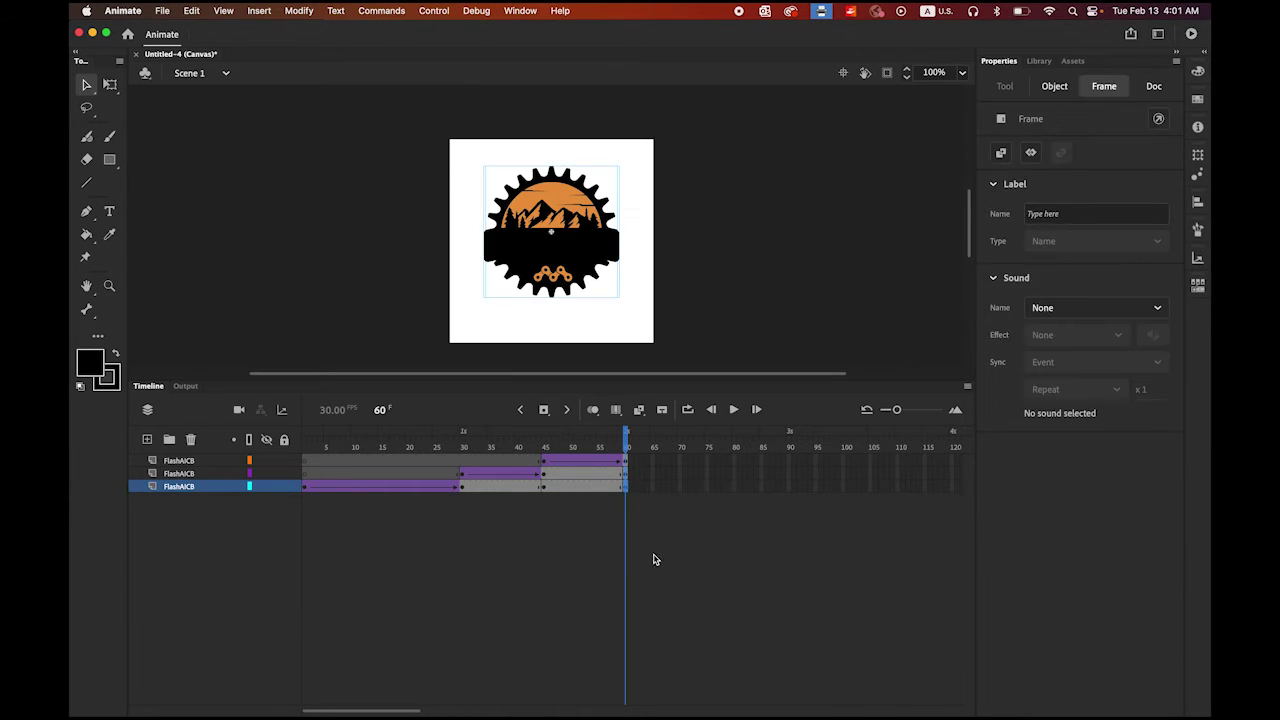
Step: Play back the animation from the start to check the orange artwork's fade-in
key("shift+comma")
left_click(734, 412)
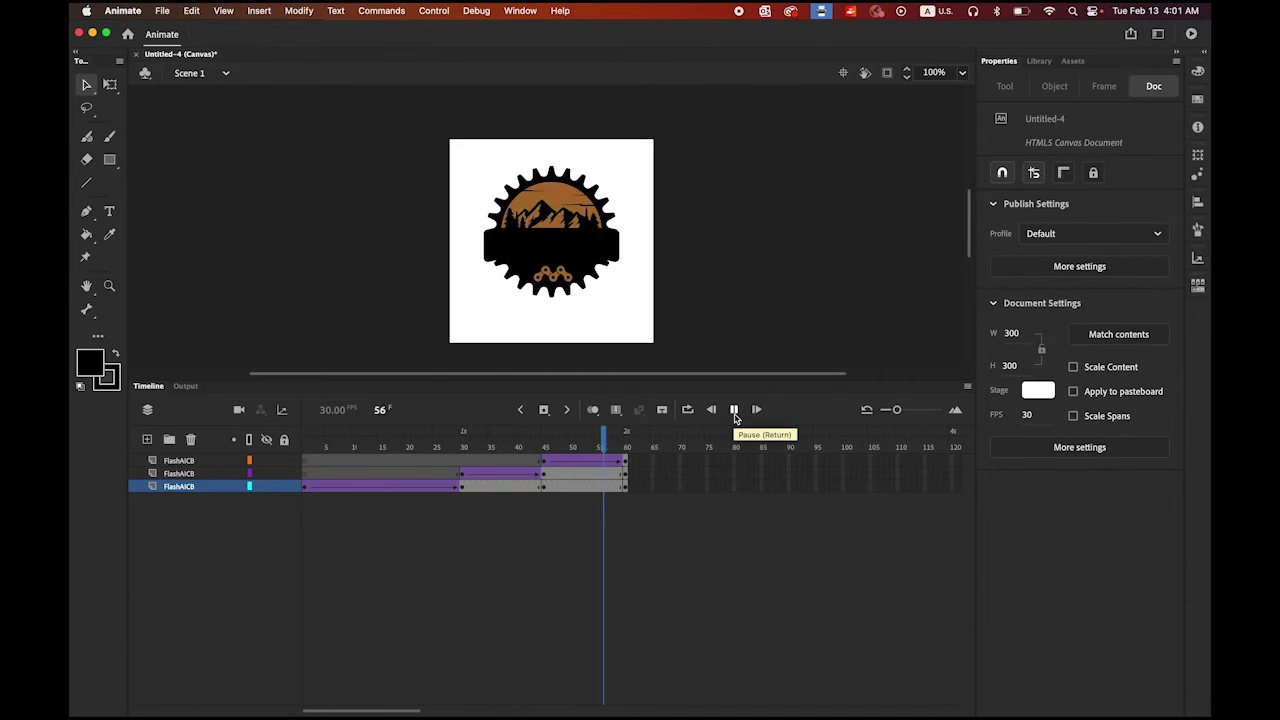
left_click(735, 416)
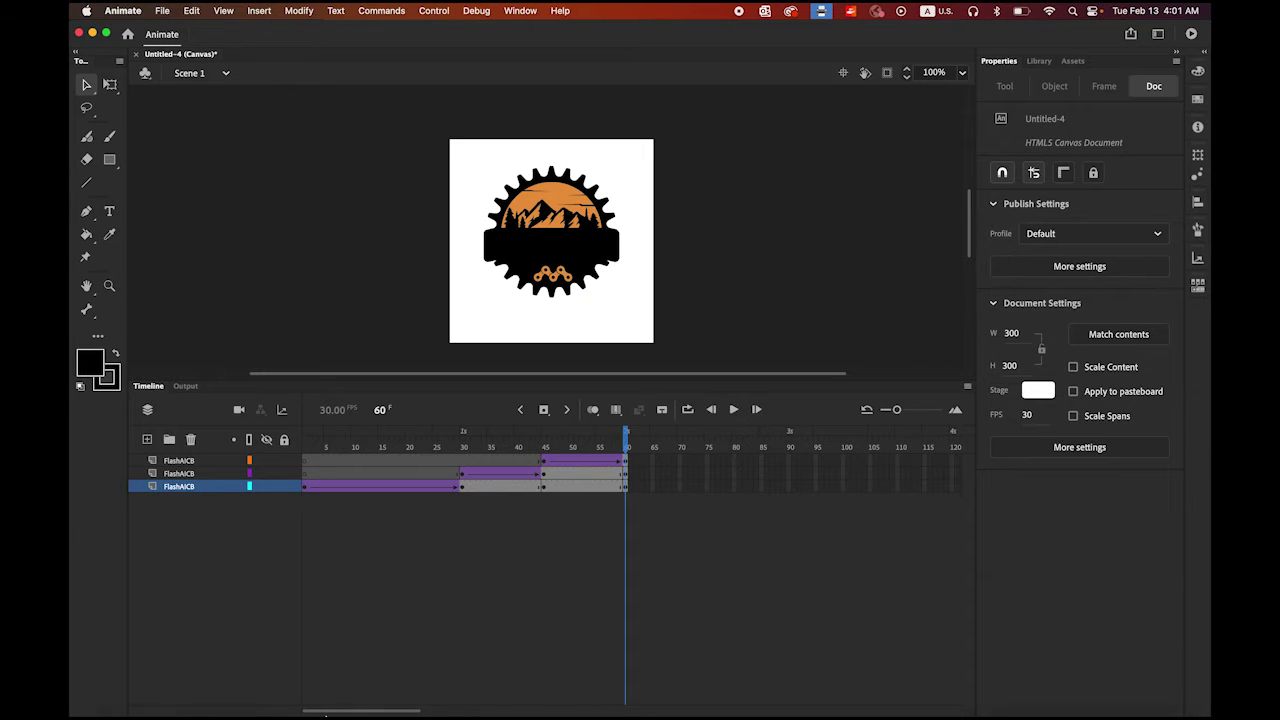
Step: Switch to Illustrator and copy the logo's light-blue streak together with the "Feel the Mountain" tagline
left_click(326, 692)
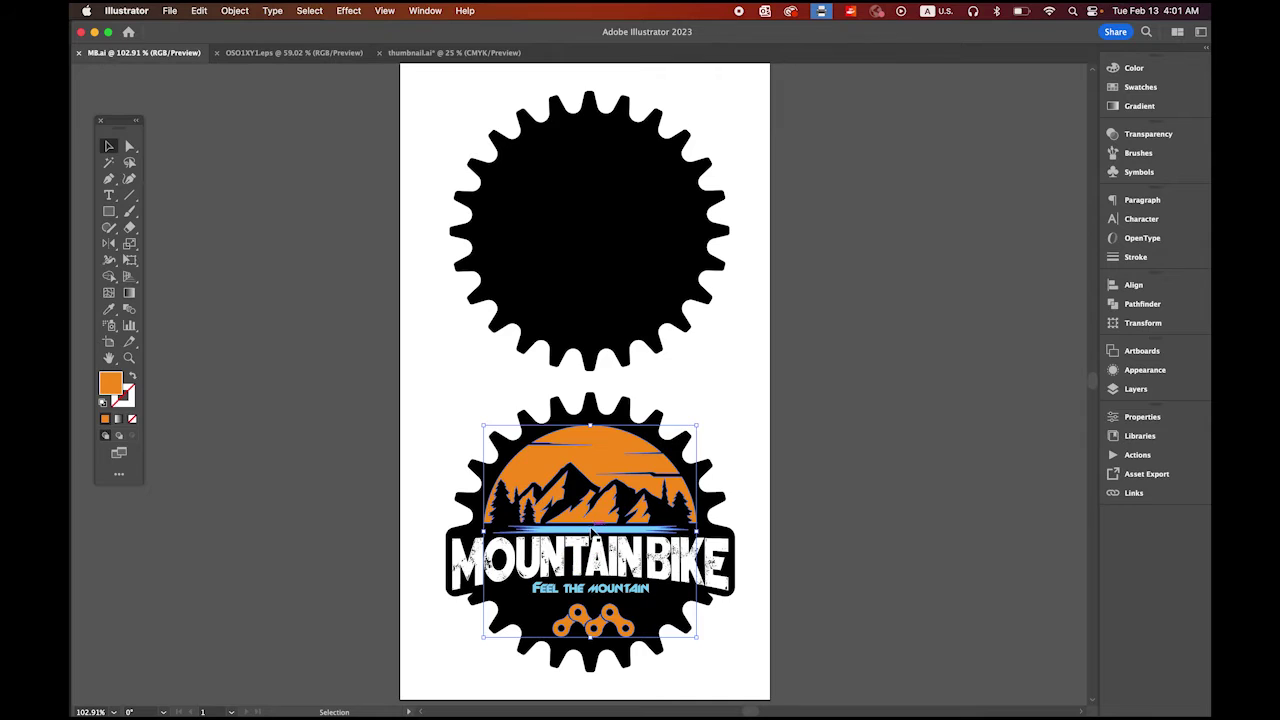
left_click(592, 526)
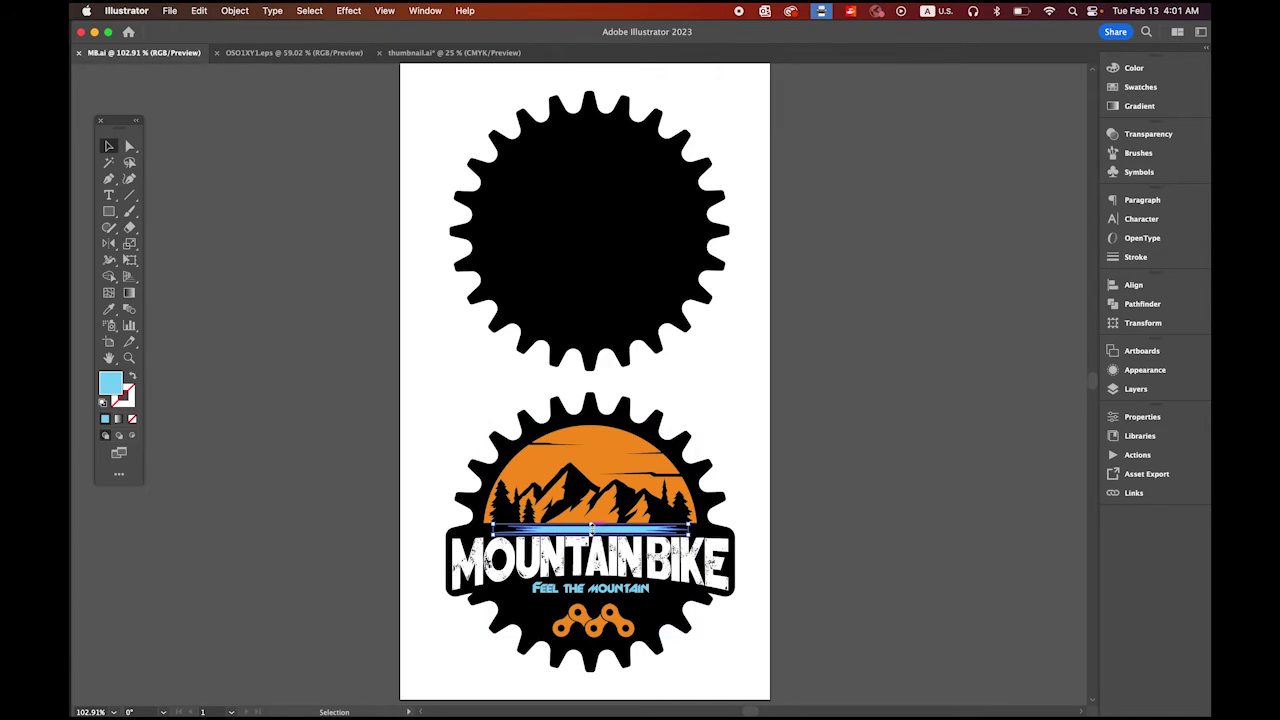
left_click(614, 594, "shift")
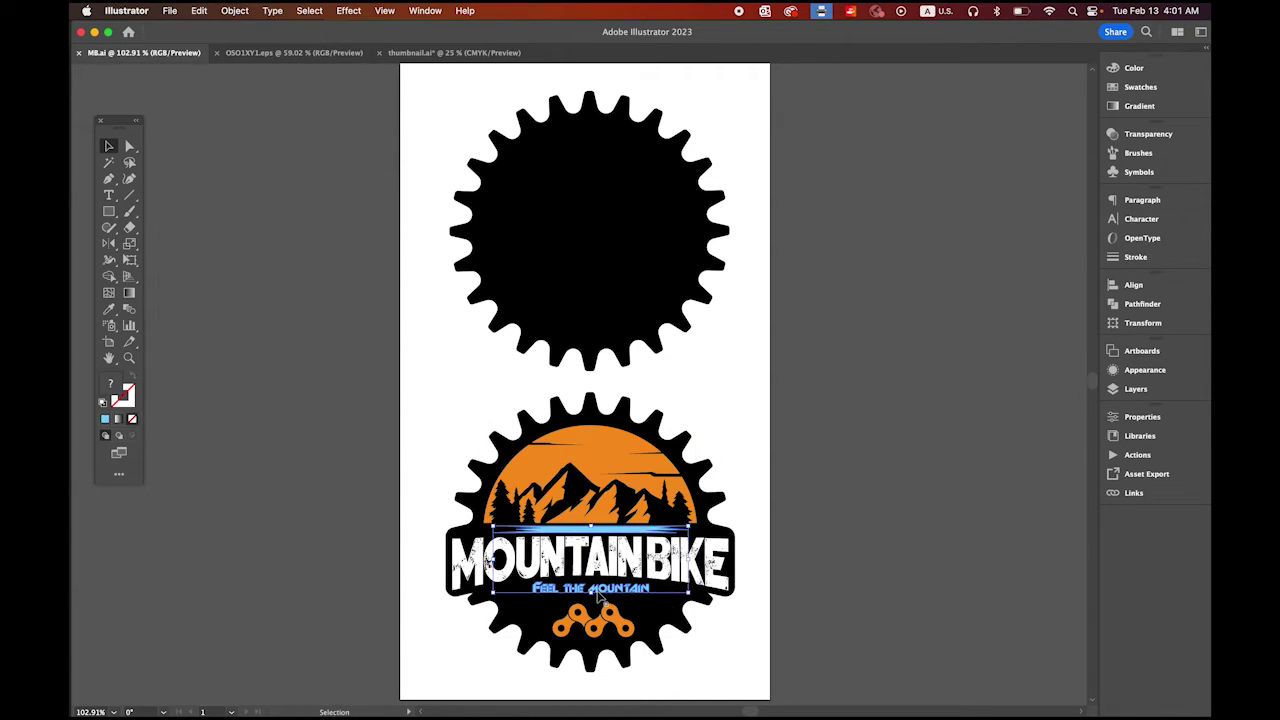
right_click(621, 533)
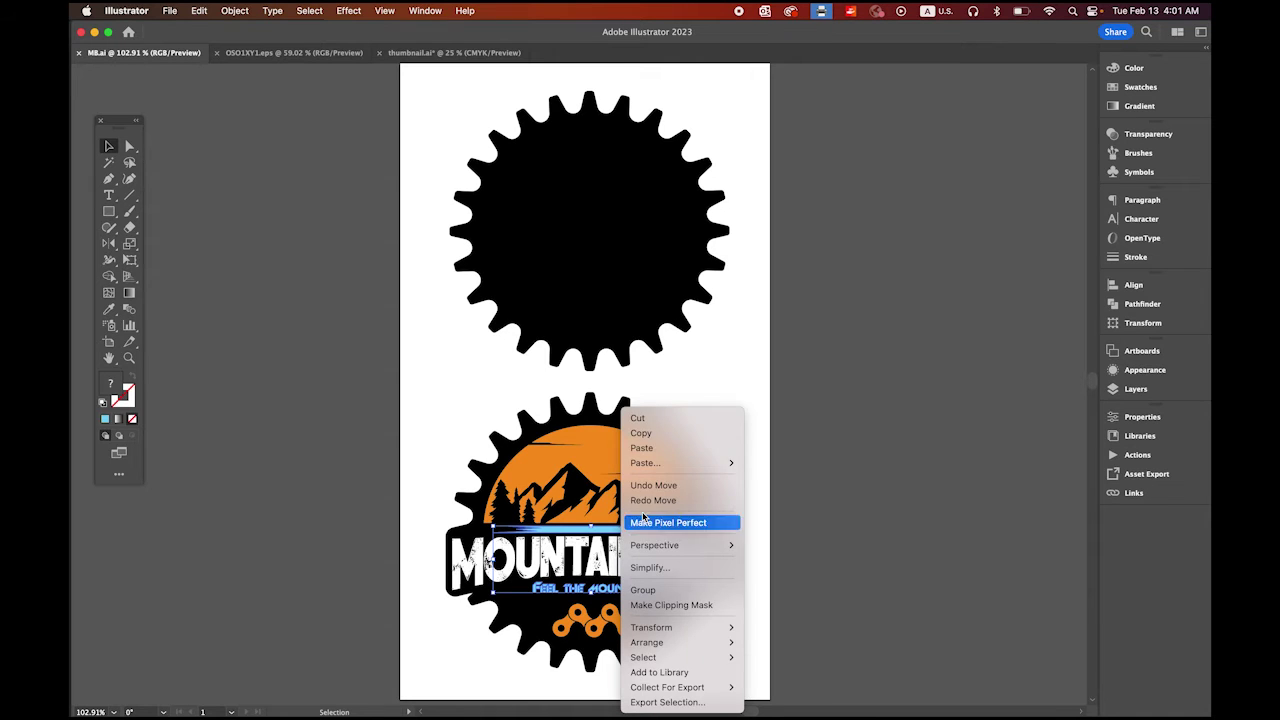
left_click(671, 436)
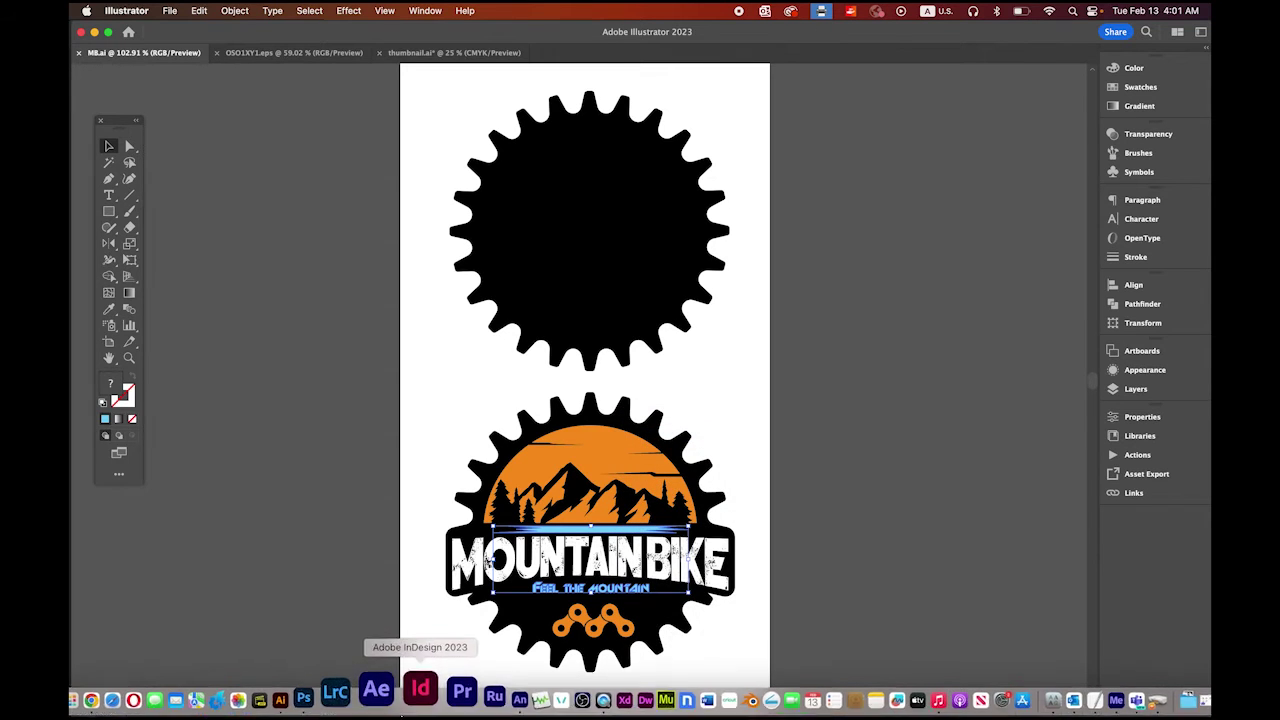
Step: Switch to Animate, add a fourth layer on top and insert a keyframe at frame 60 on it
left_click(478, 690)
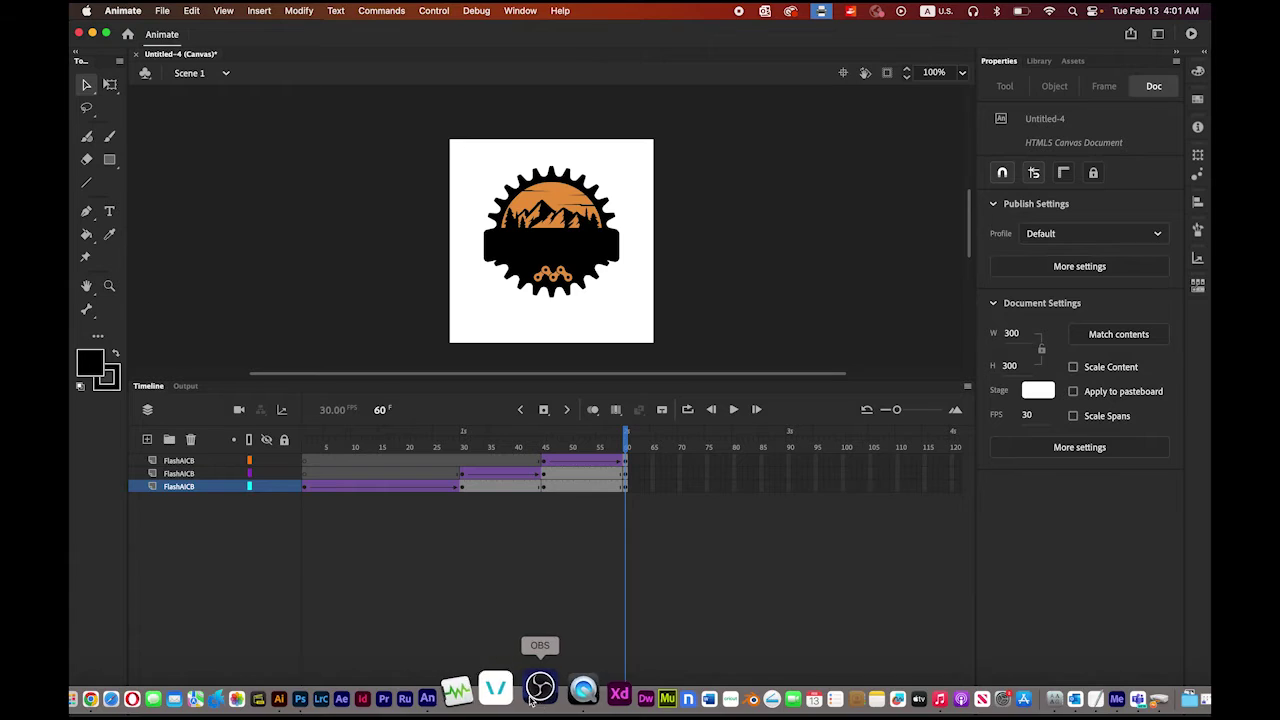
left_click(183, 462)
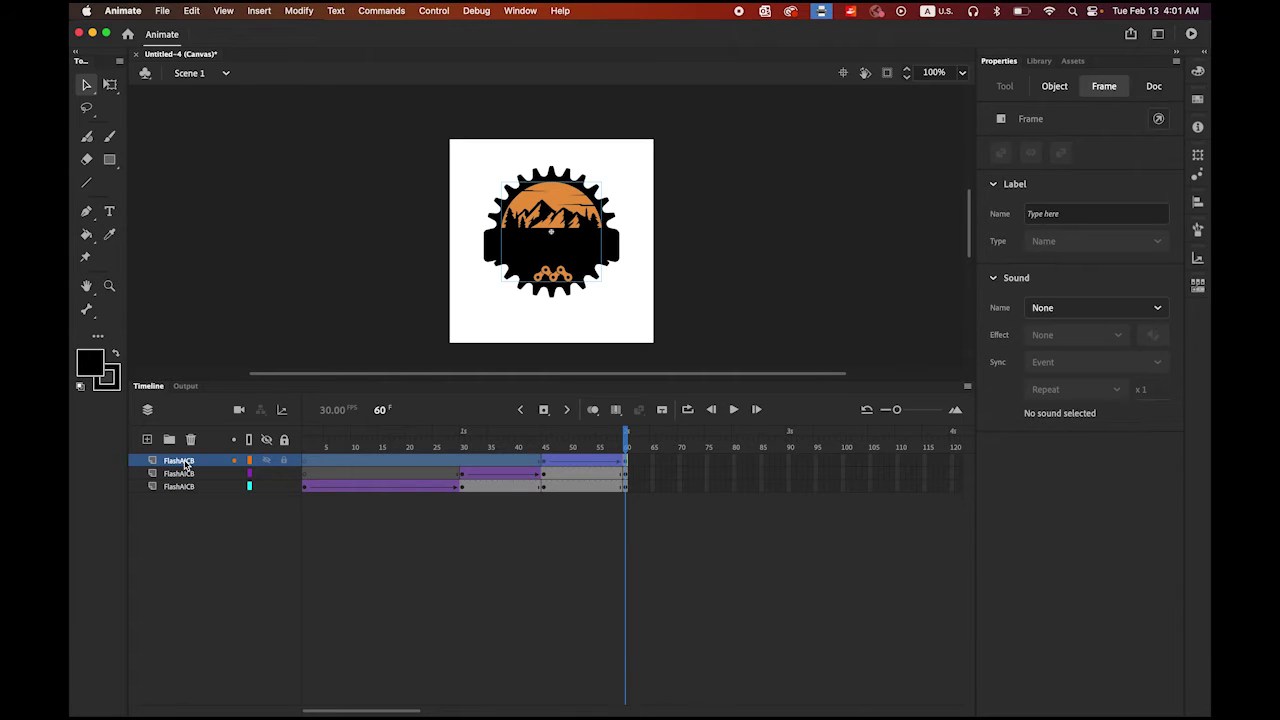
left_click(147, 441)
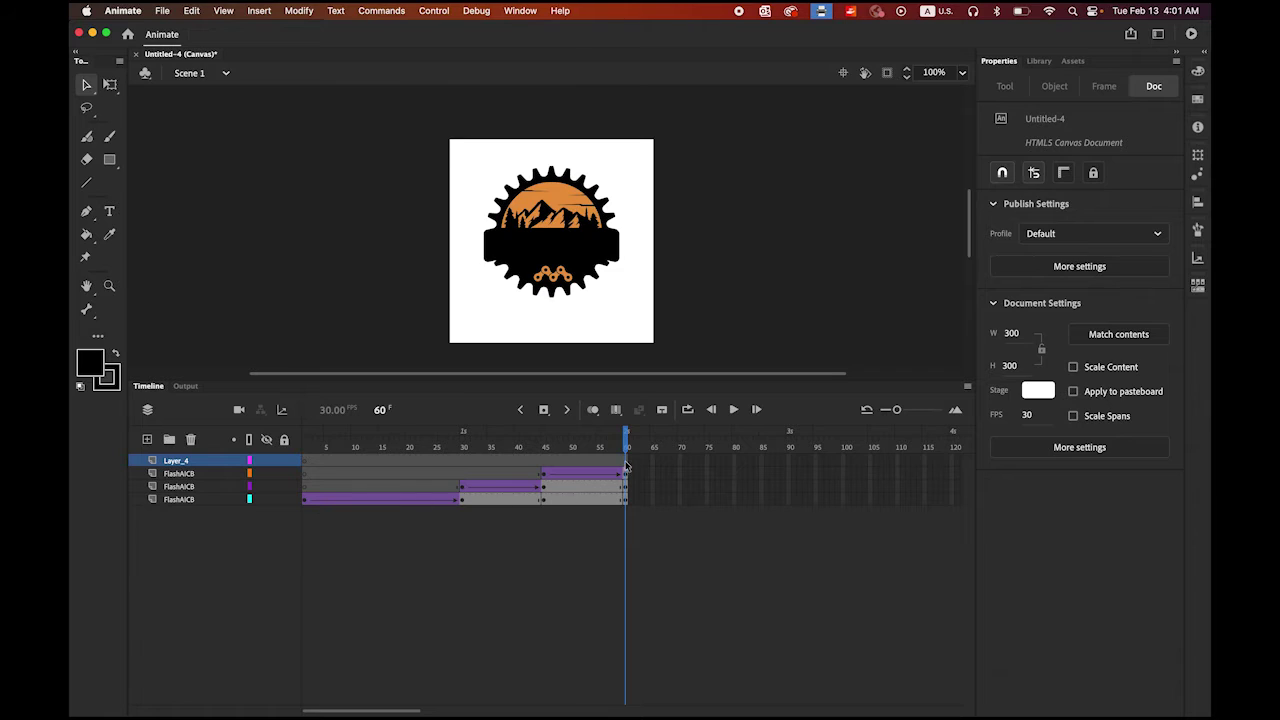
left_click(626, 466)
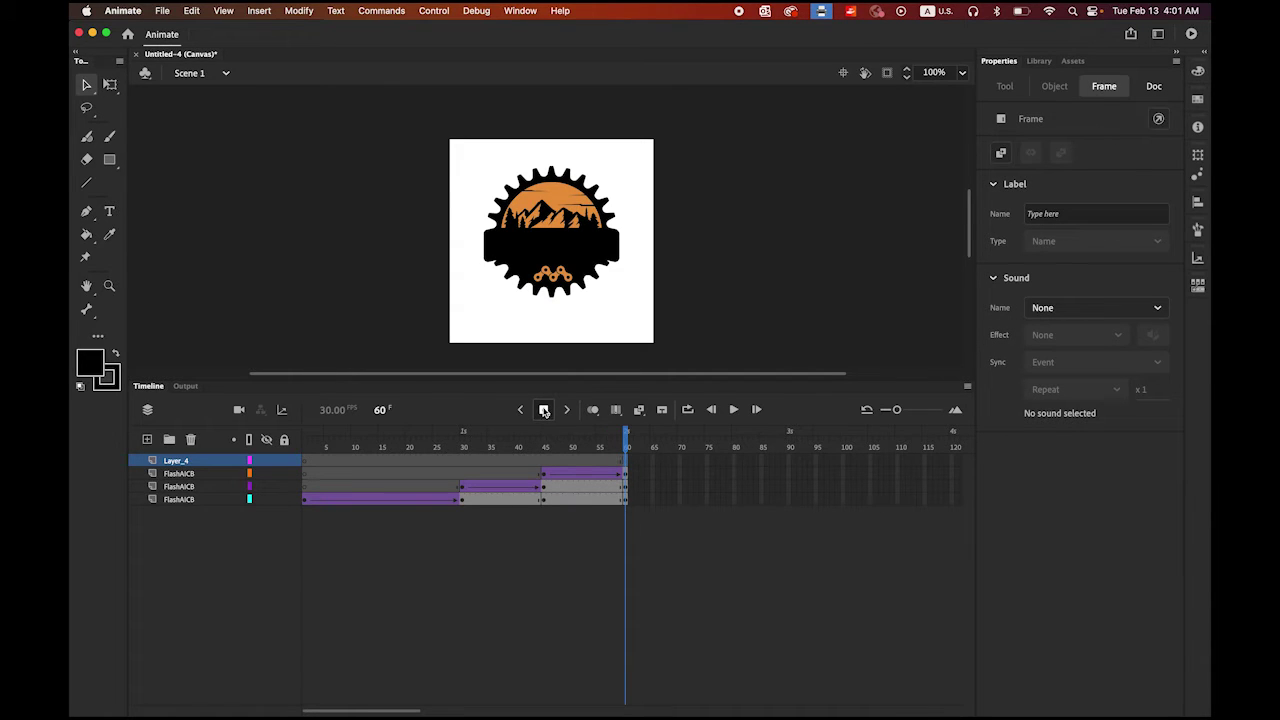
Step: Paste the blue streak and tagline in the center at frame 60 and move them down so the streak sits just below the mountains
left_click(190, 10)
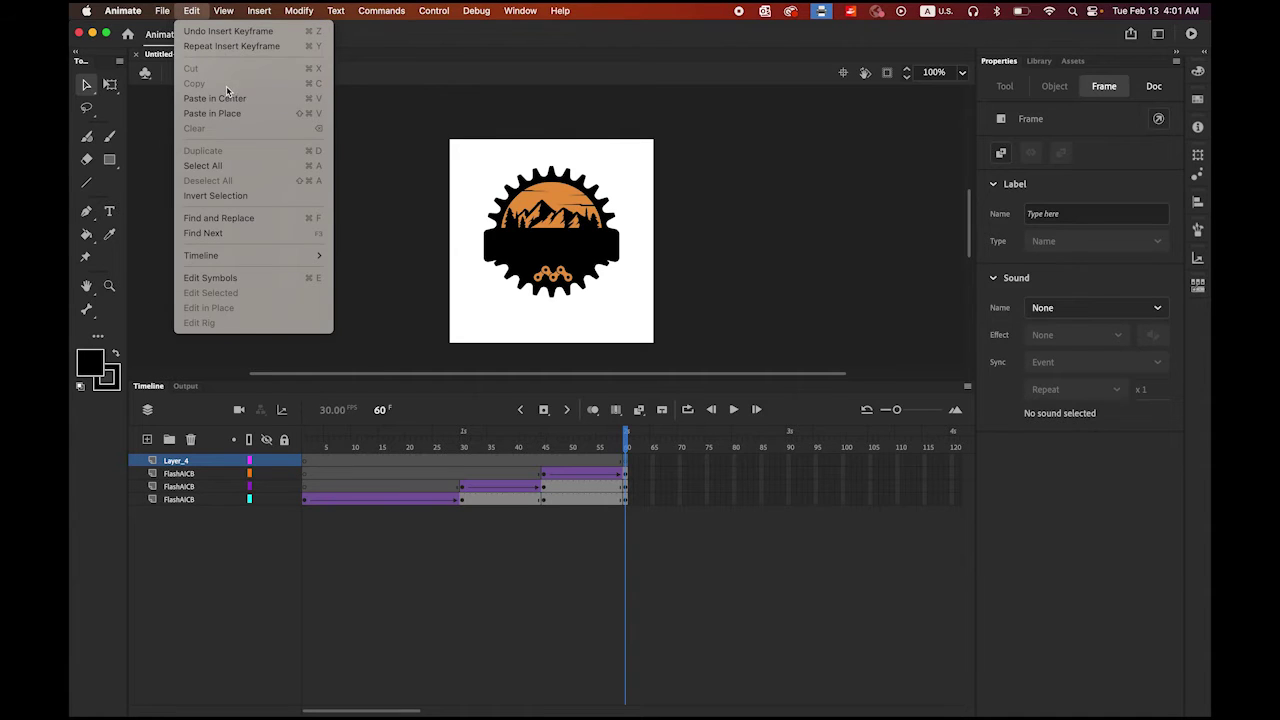
left_click(214, 98)
left_click(665, 423)
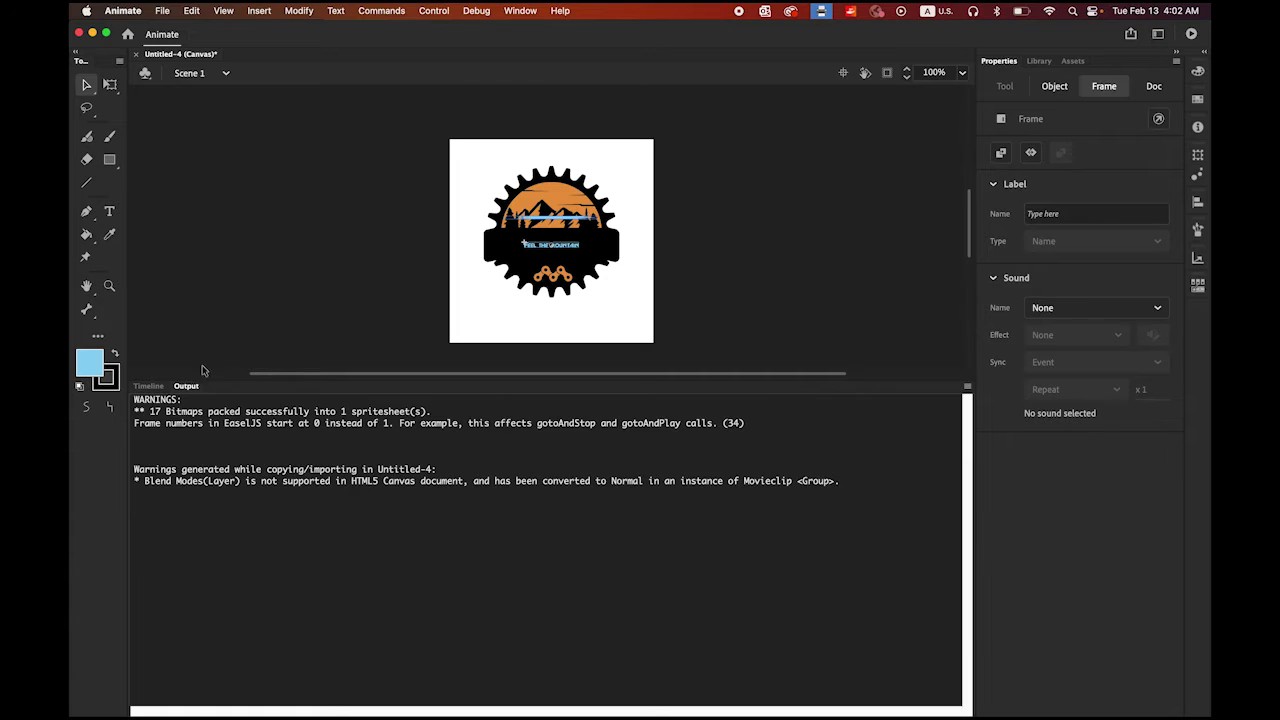
left_click(149, 385)
left_click_drag(577, 254, 578, 269)
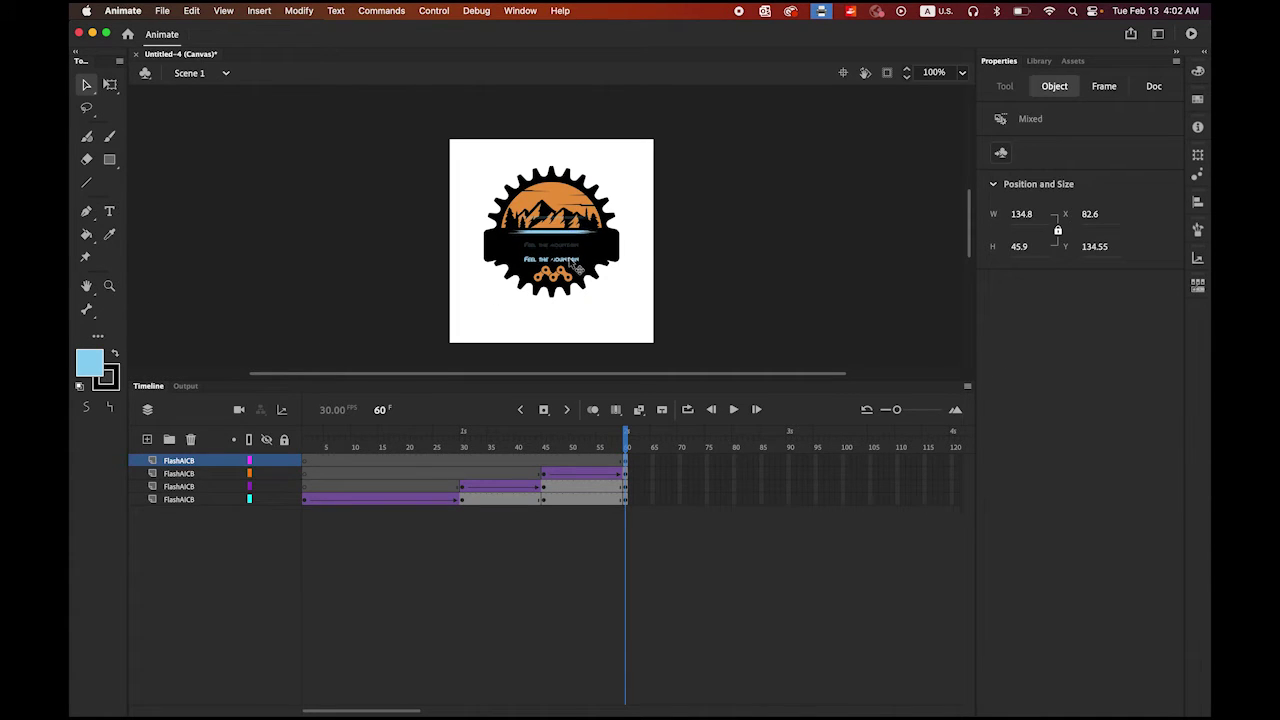
left_click(783, 272)
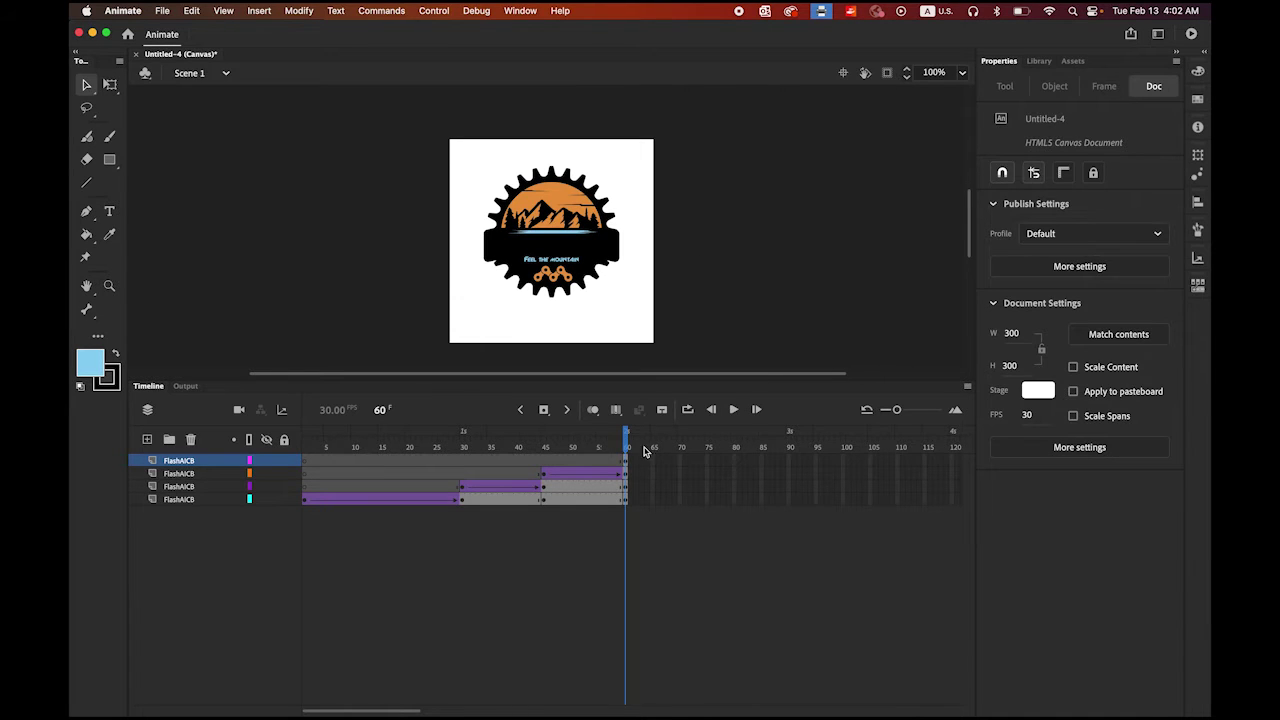
Step: Insert a keyframe at frame 75 on the blue artwork's layer and create a classic tween between frames 60 and 75
left_click(626, 465)
left_click(707, 461)
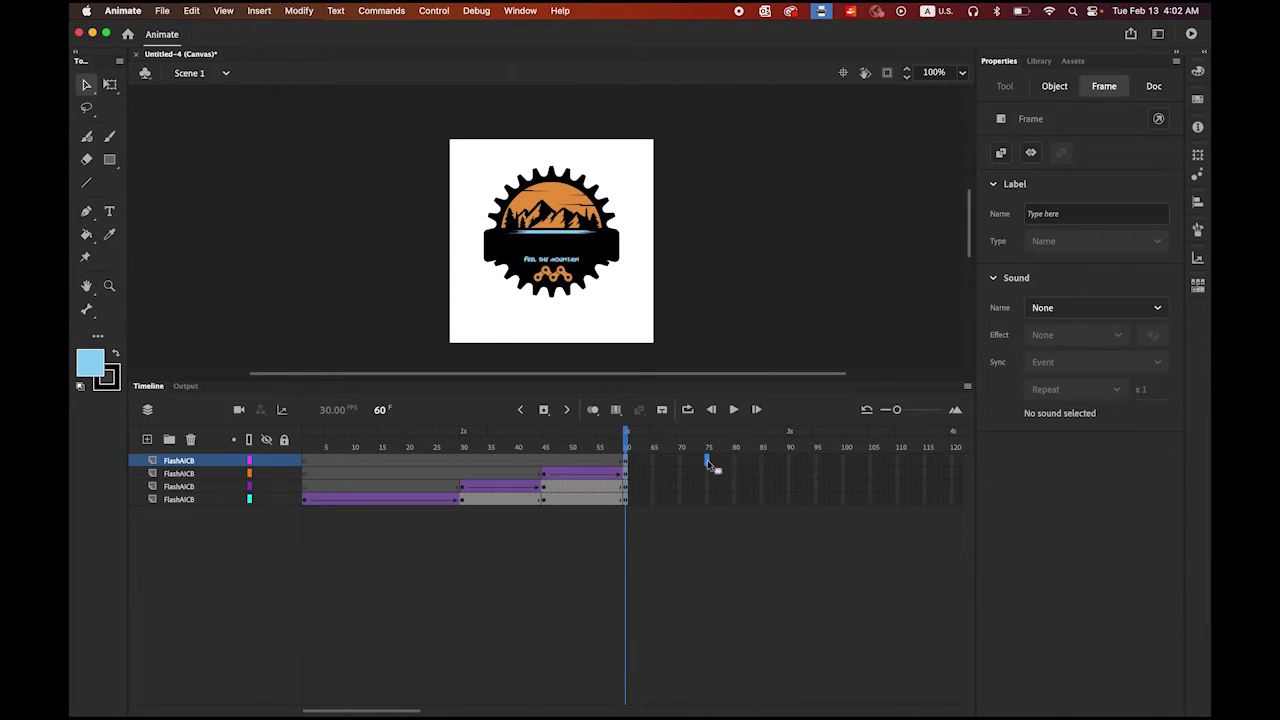
left_click(544, 411)
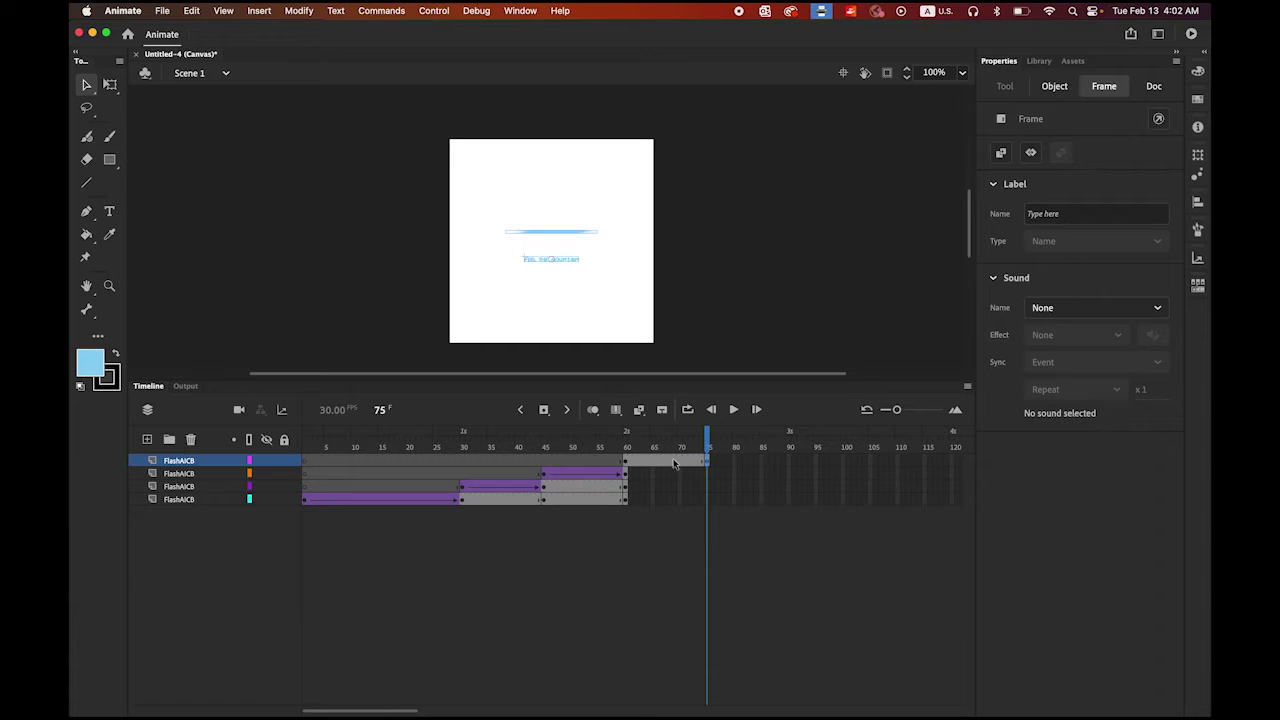
right_click(669, 463)
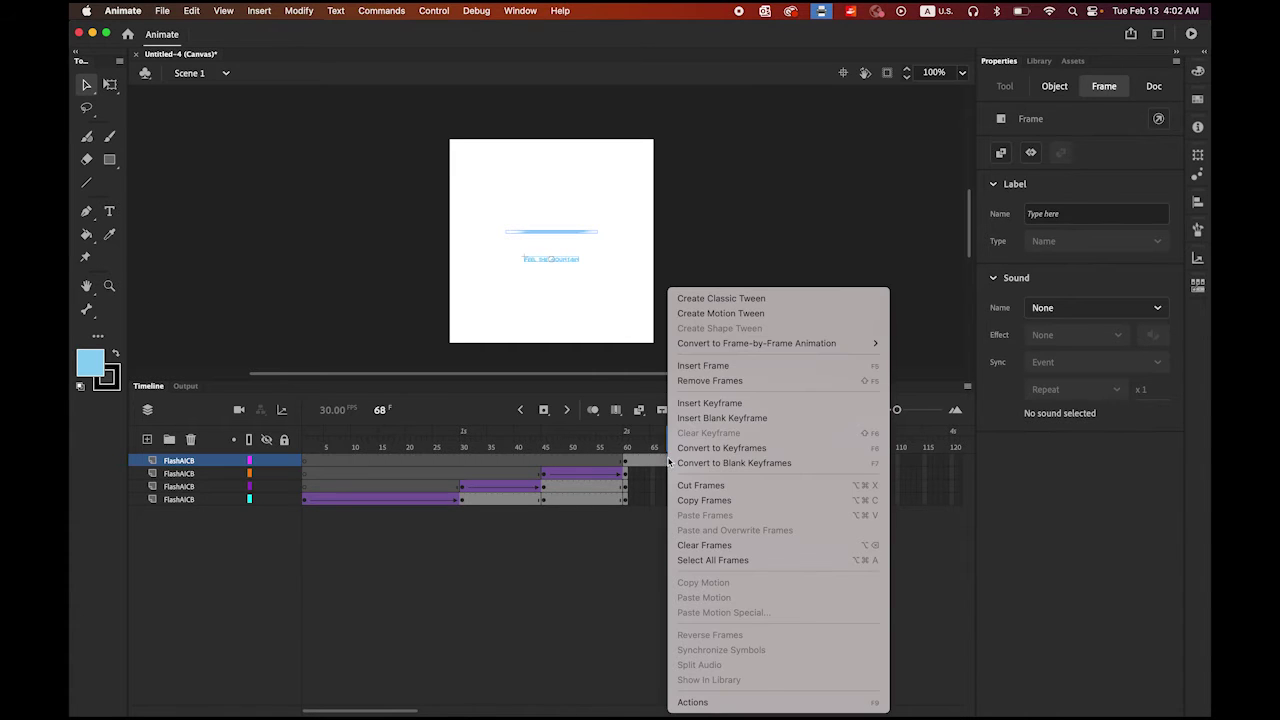
left_click(733, 300)
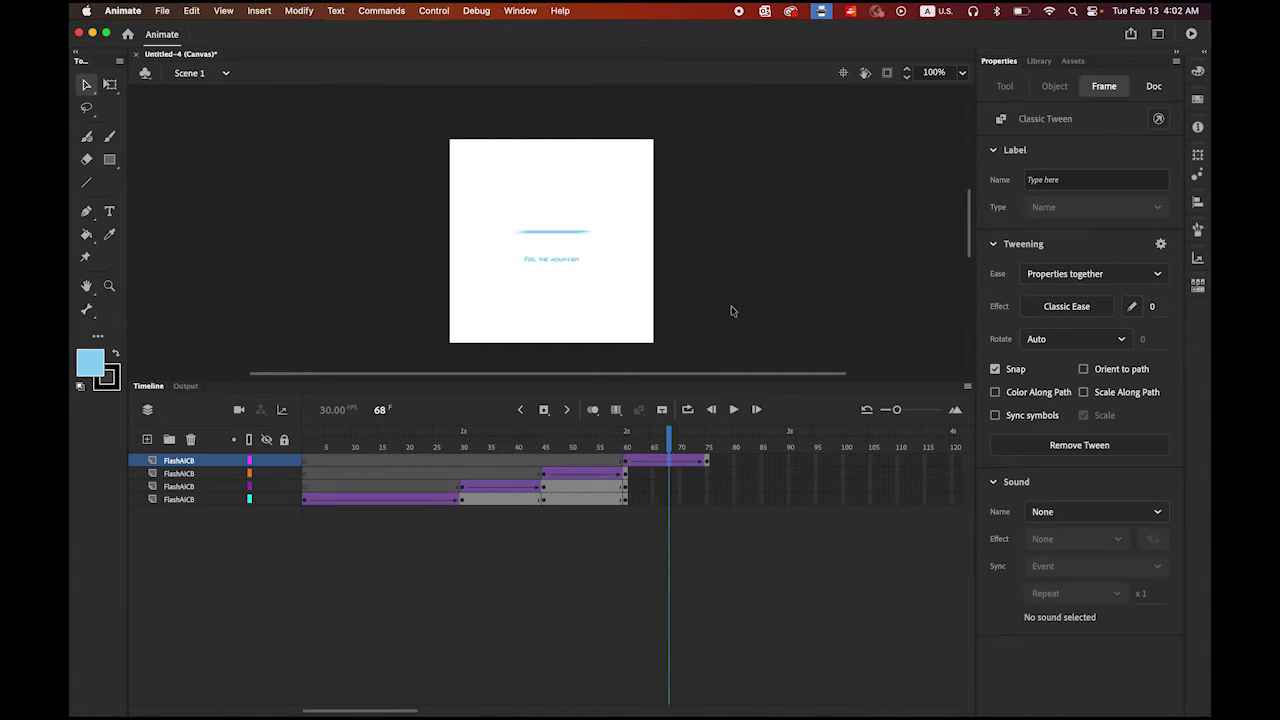
Step: Make the blue streak and tagline fully transparent at frame 60 using the Alpha color effect
left_click_drag(665, 447, 626, 448)
left_click(629, 465)
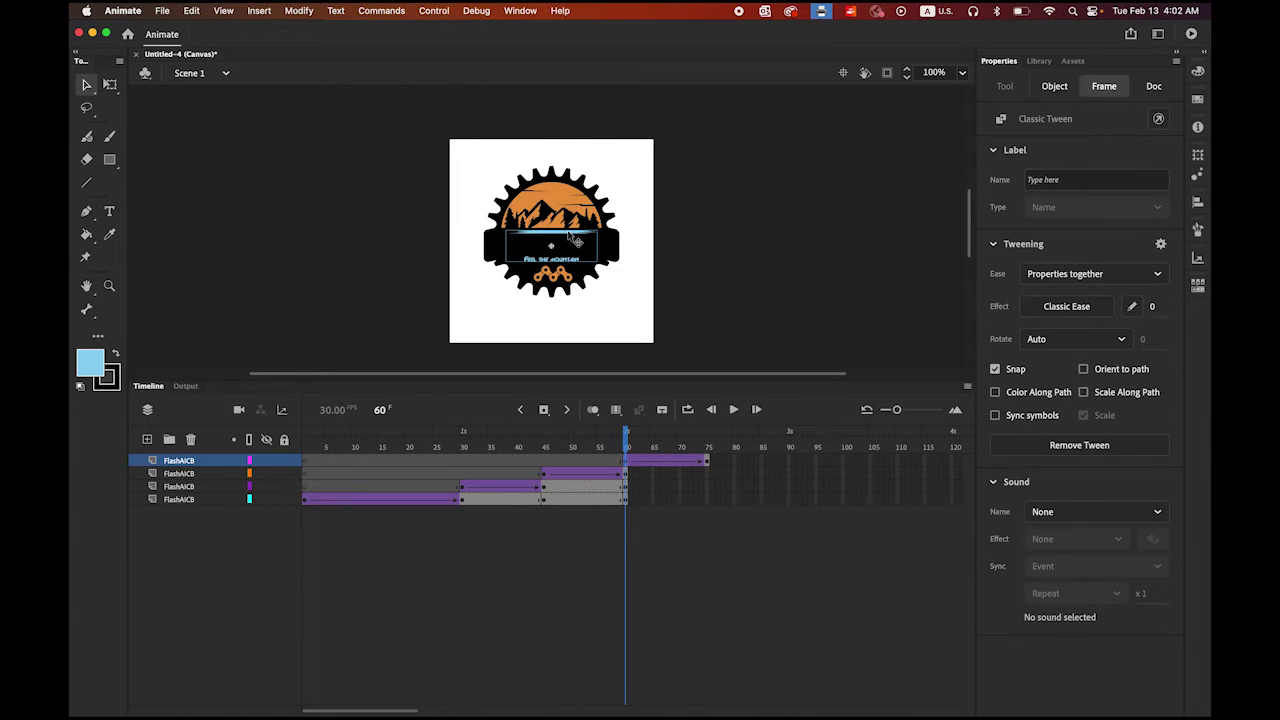
left_click(575, 240)
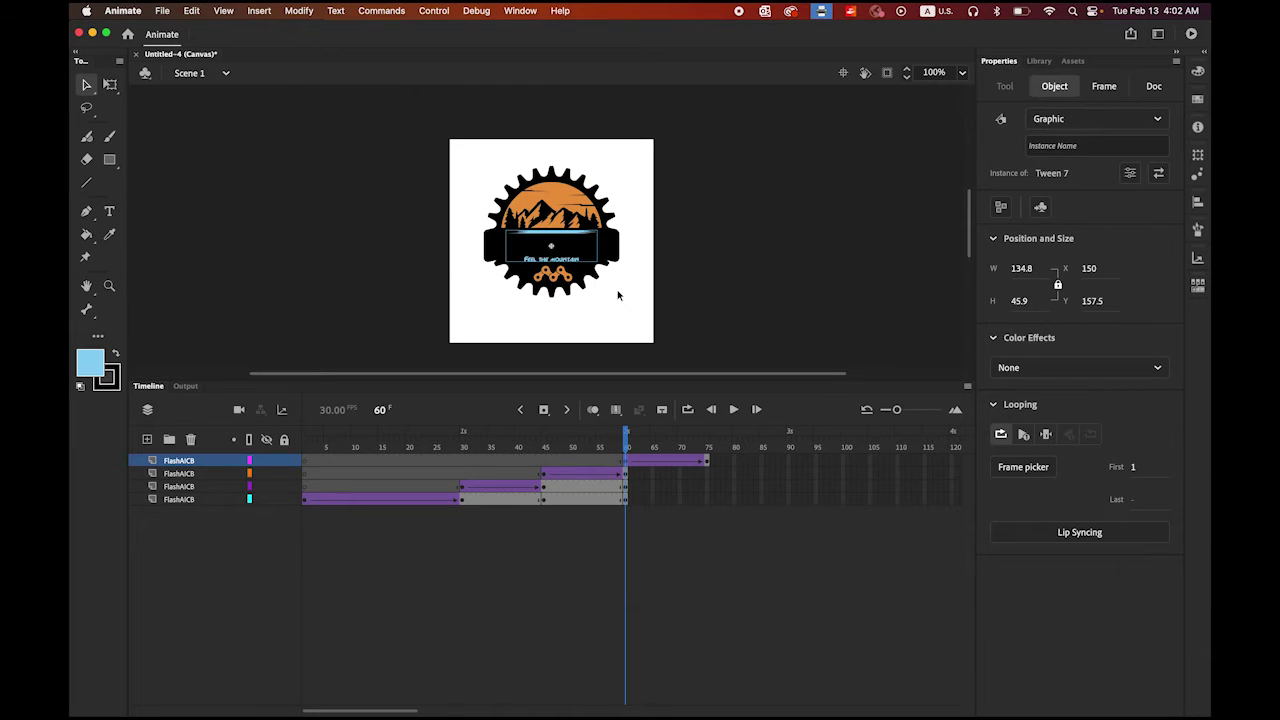
left_click(1153, 368)
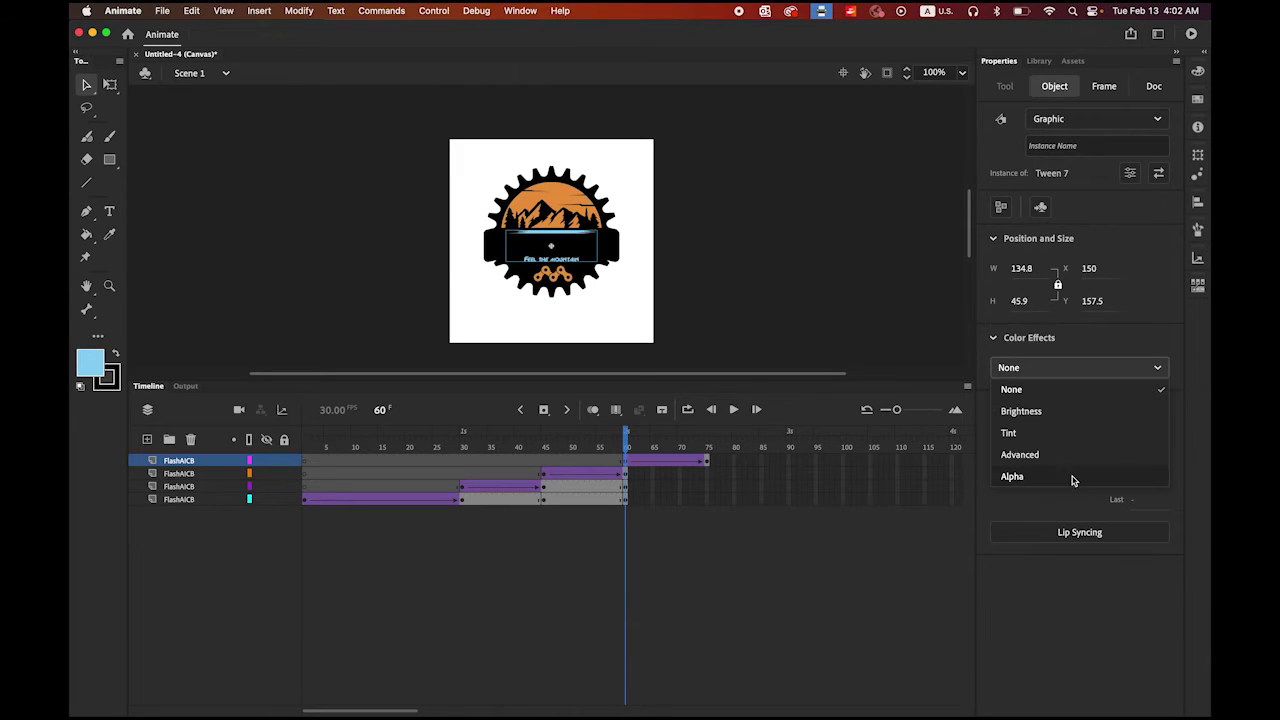
left_click(1073, 477)
mouse_move(640, 460)
left_mouse_down()
mouse_move(712, 462)
mouse_move(592, 465)
mouse_move(630, 468)
left_mouse_up()
left_click(632, 470)
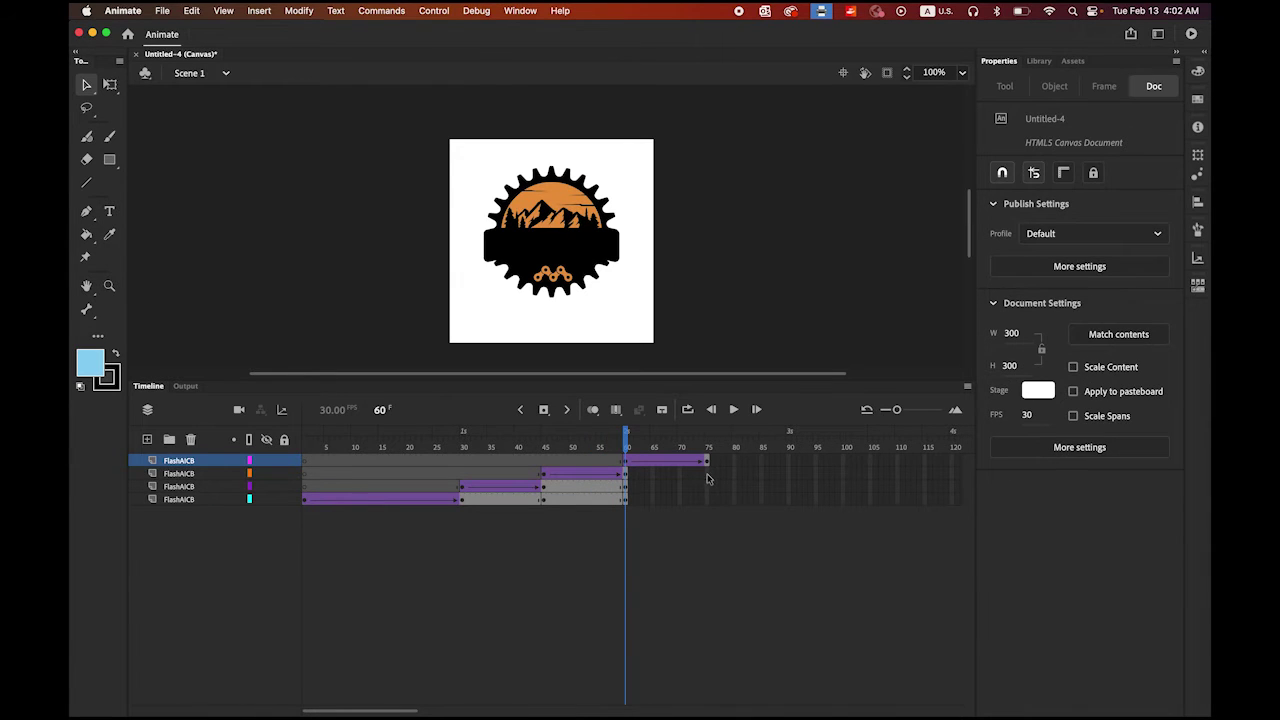
Step: Insert keyframes at frame 75 on the three layers below the blue artwork and play the animation from the first frame
left_click(707, 476)
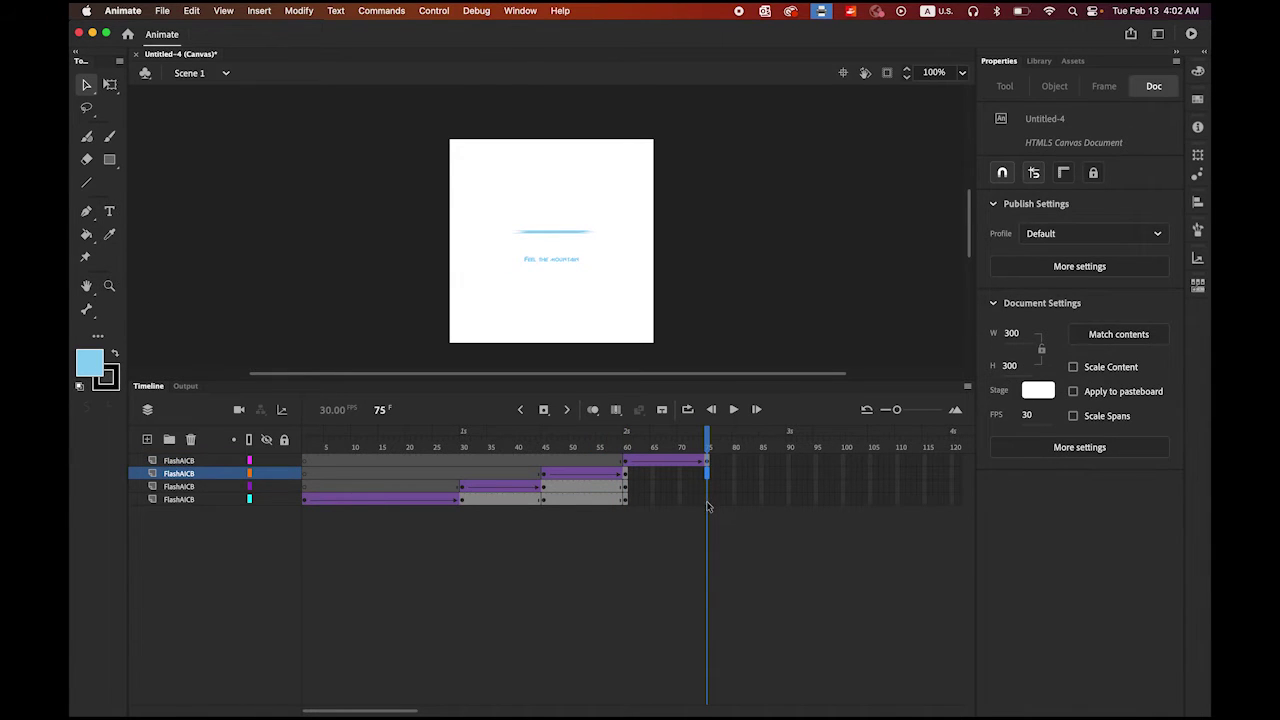
left_click(707, 500)
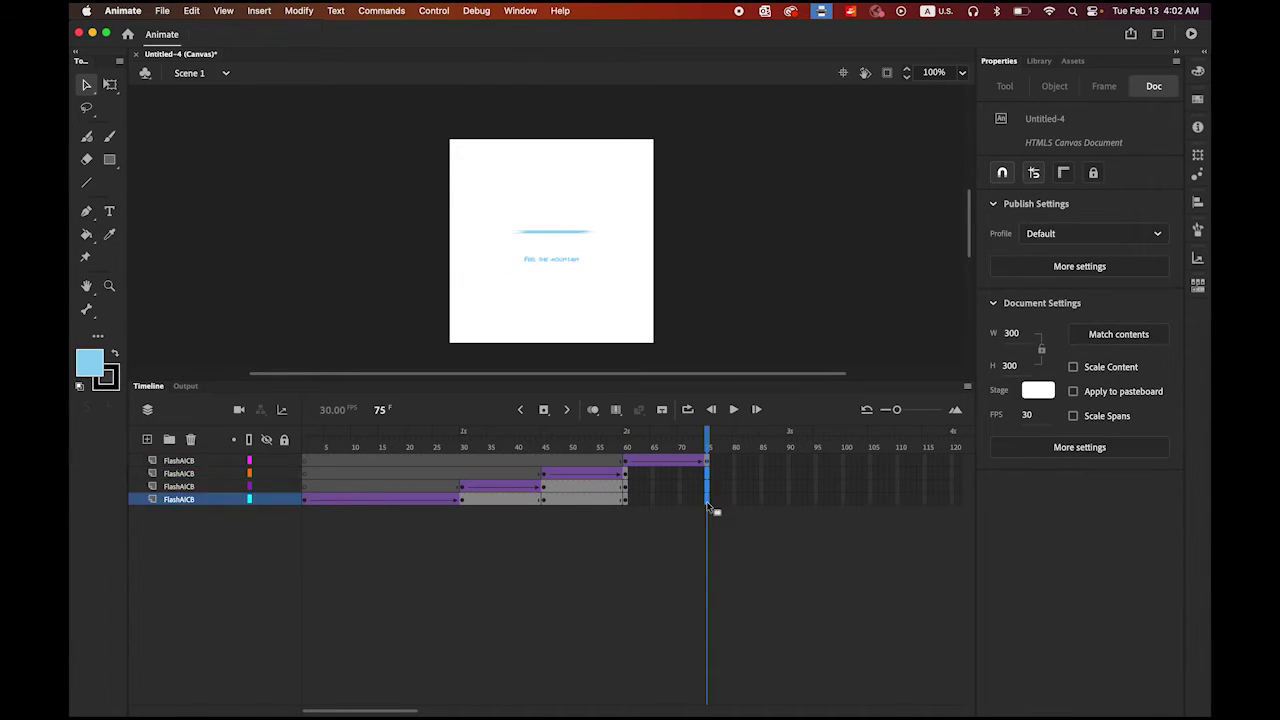
left_click(544, 412)
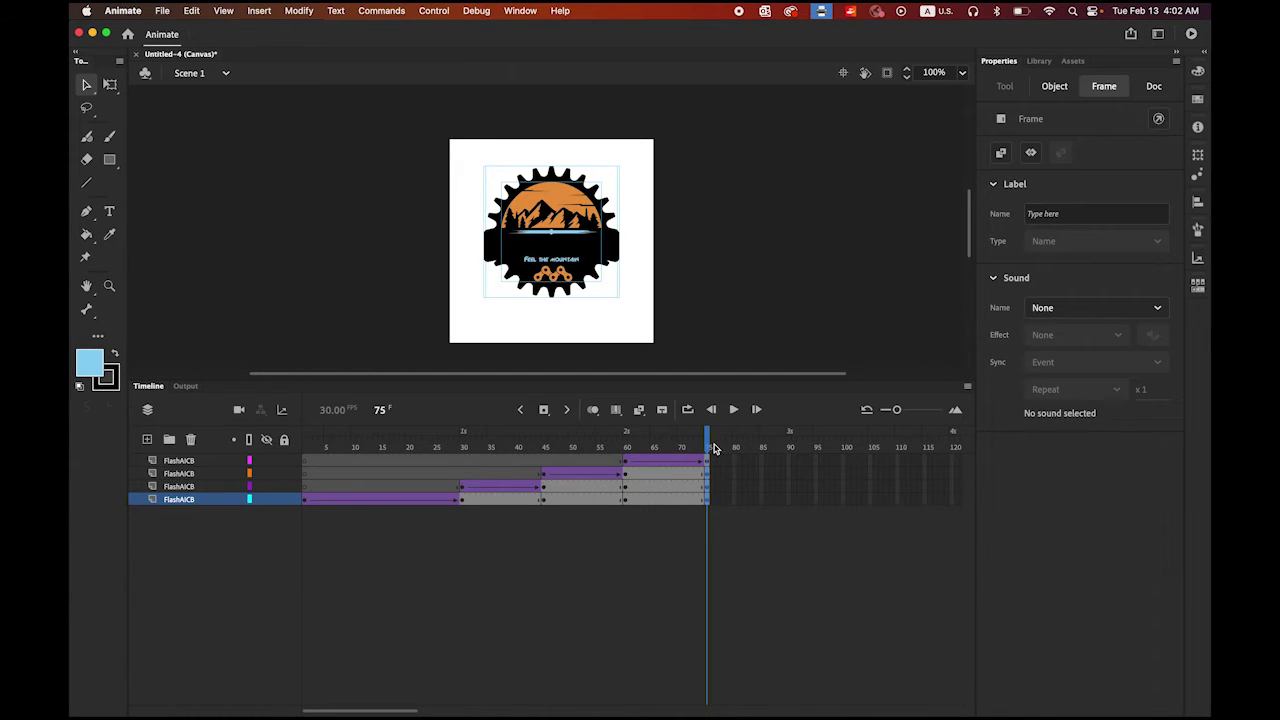
left_click(305, 447)
left_click(733, 410)
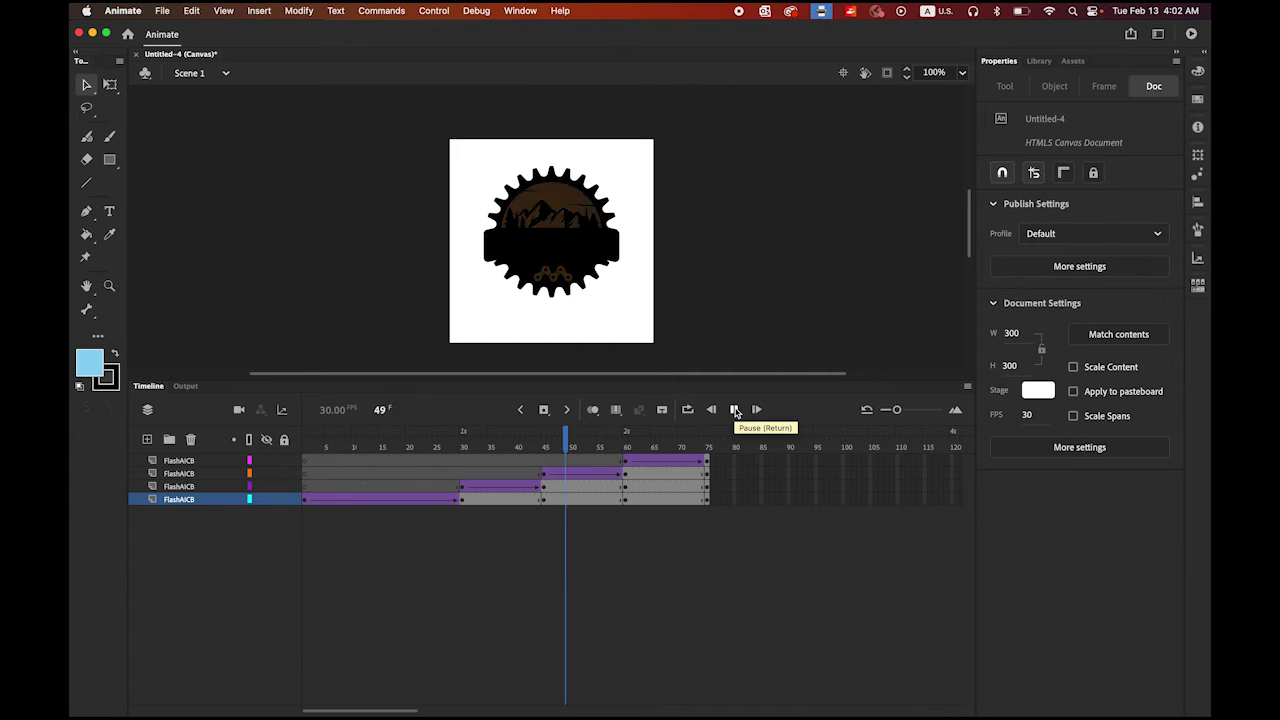
left_click(735, 410)
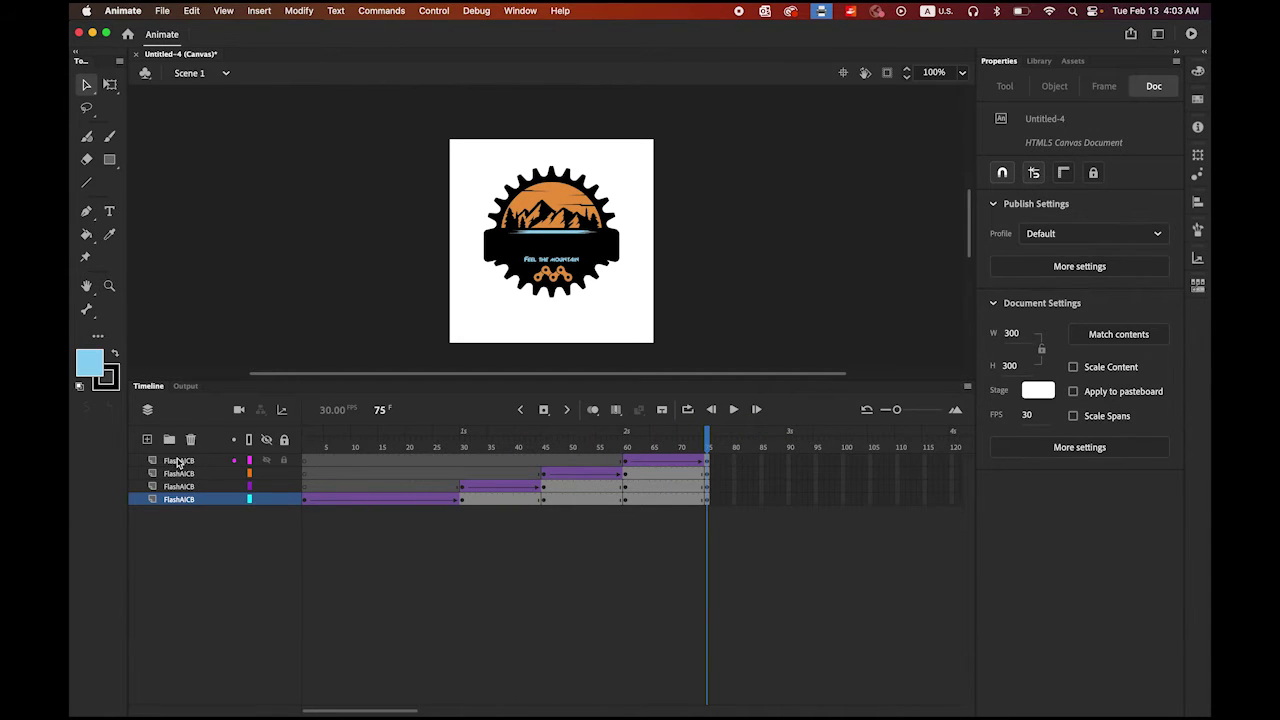
Step: Add a fifth layer on top of the stack and insert a keyframe at frame 75 on it
left_click(179, 461)
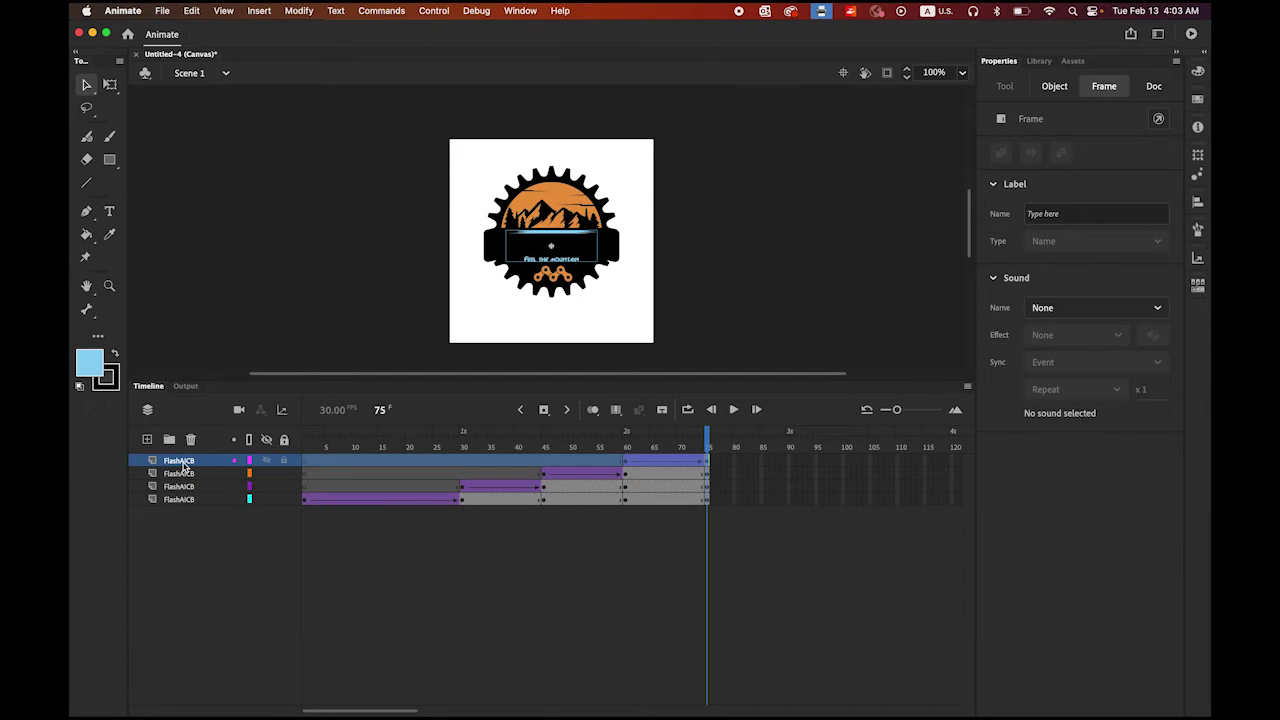
left_click(146, 441)
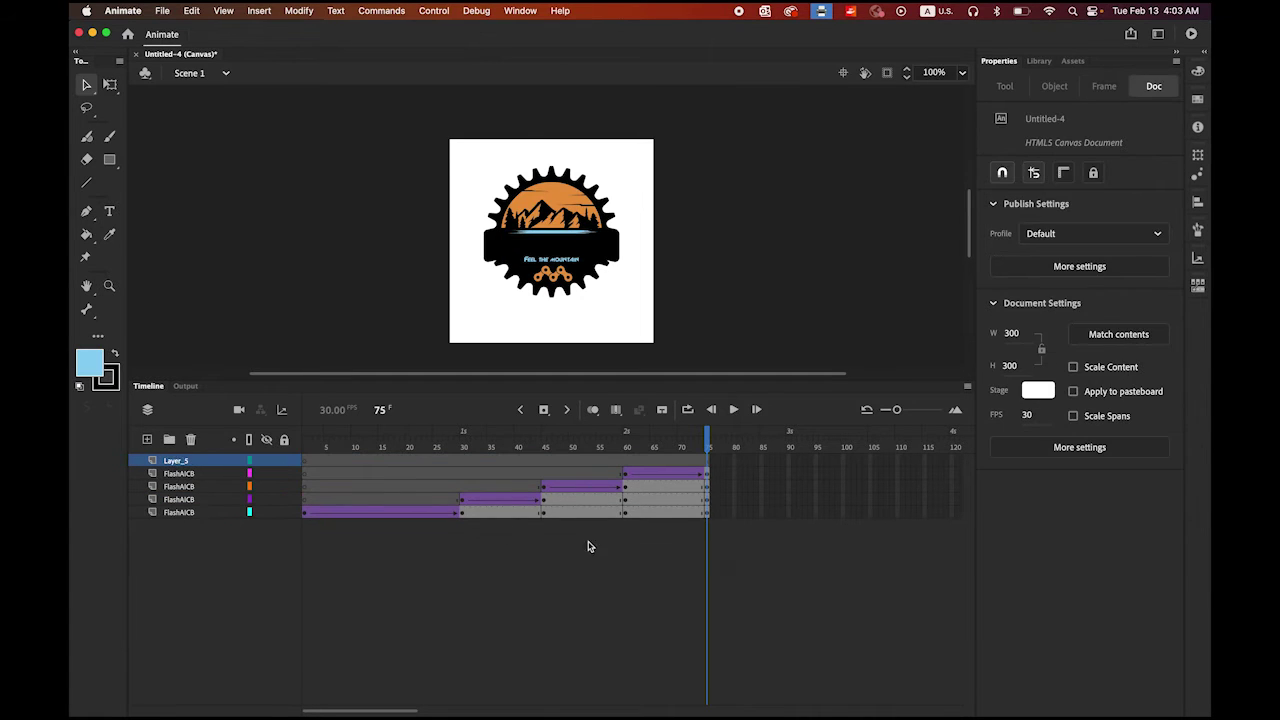
left_click(707, 465)
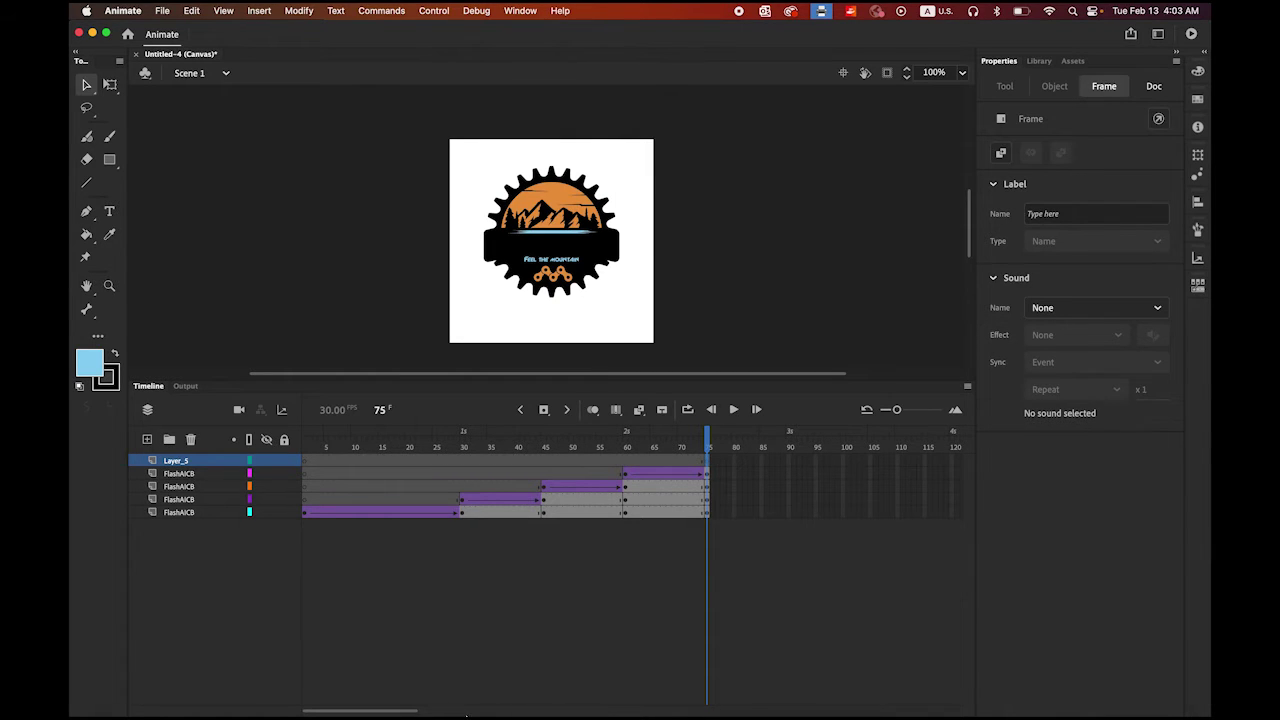
Step: Switch to Illustrator and copy the logo's white "MOUNTAIN BIKE" lettering
mouse_move(480, 700)
left_click(330, 695)
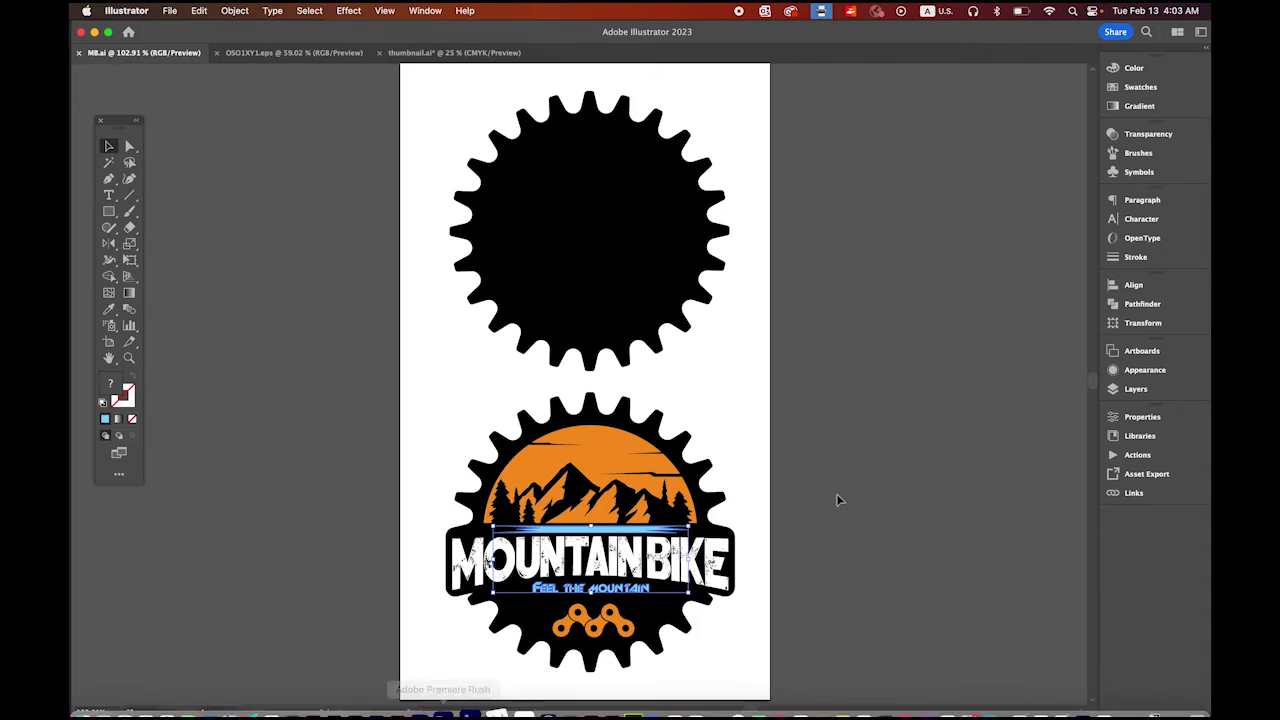
left_click_drag(689, 529, 480, 565)
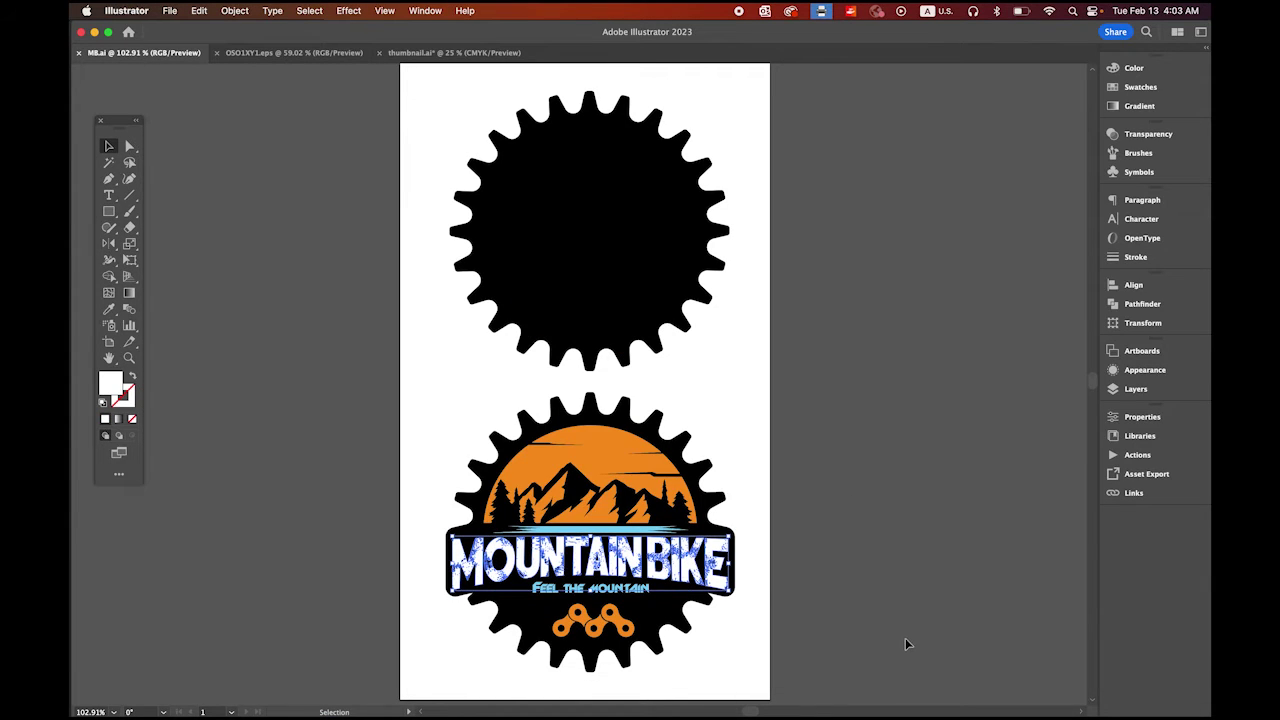
left_click_drag(724, 566, 728, 550)
right_click(716, 551)
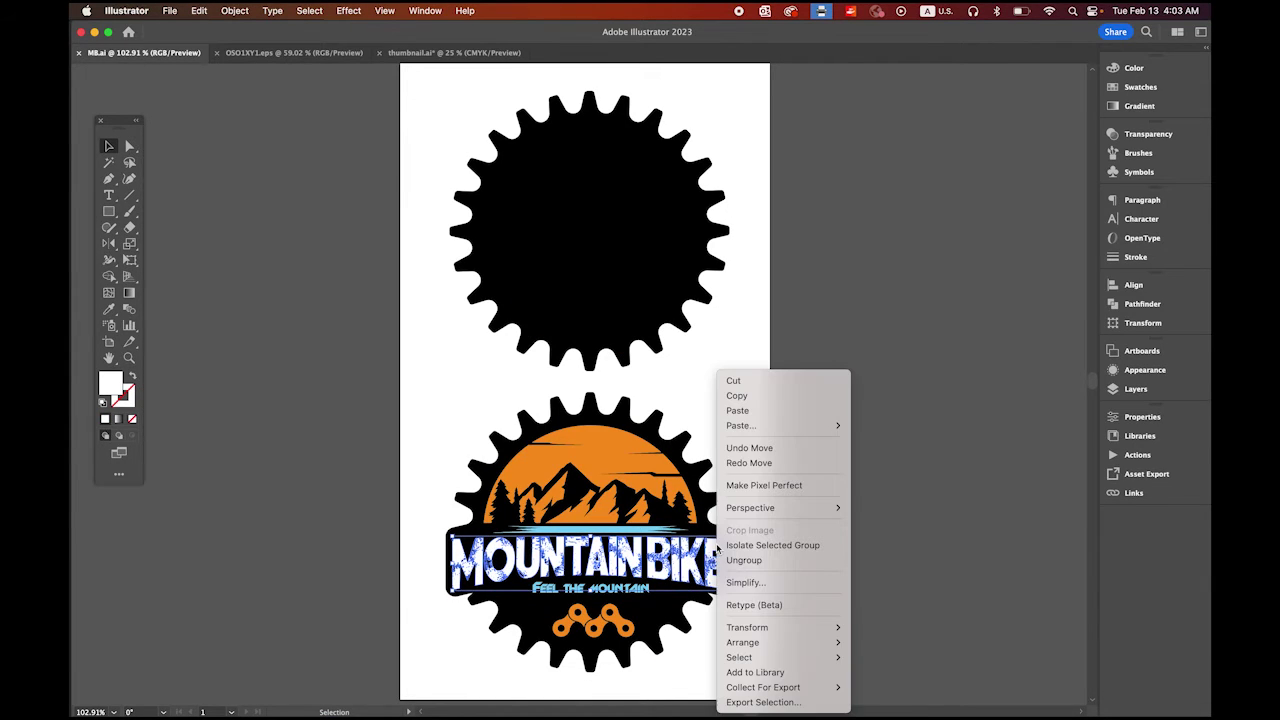
left_click(768, 396)
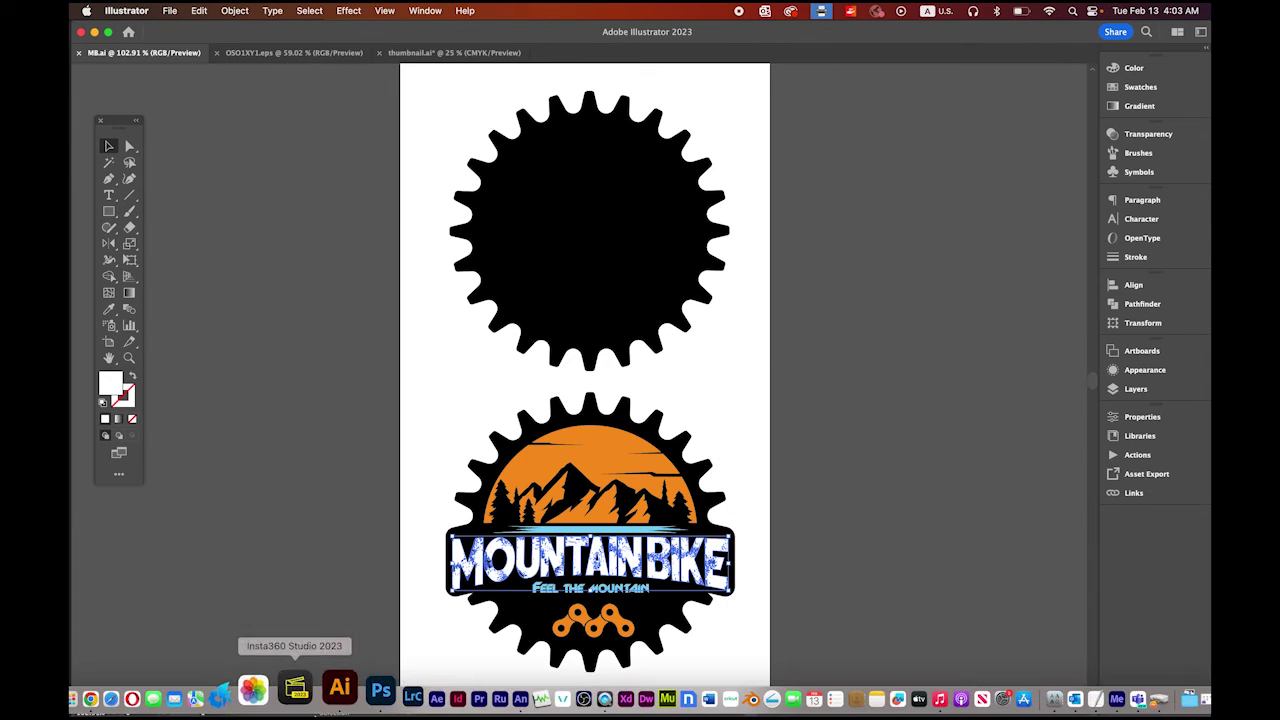
Step: Switch to Animate and paste the "MOUNTAIN BIKE" lettering in the center at frame 75 of the new layer
left_click(476, 700)
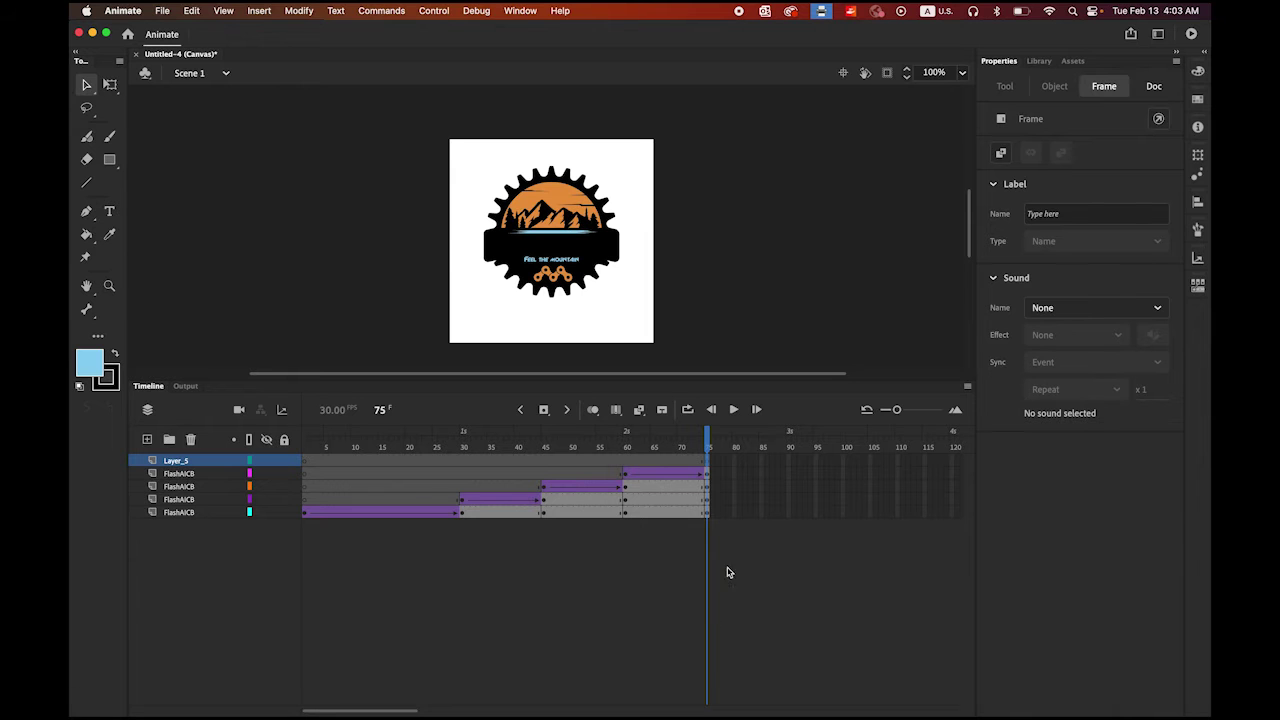
left_click(192, 10)
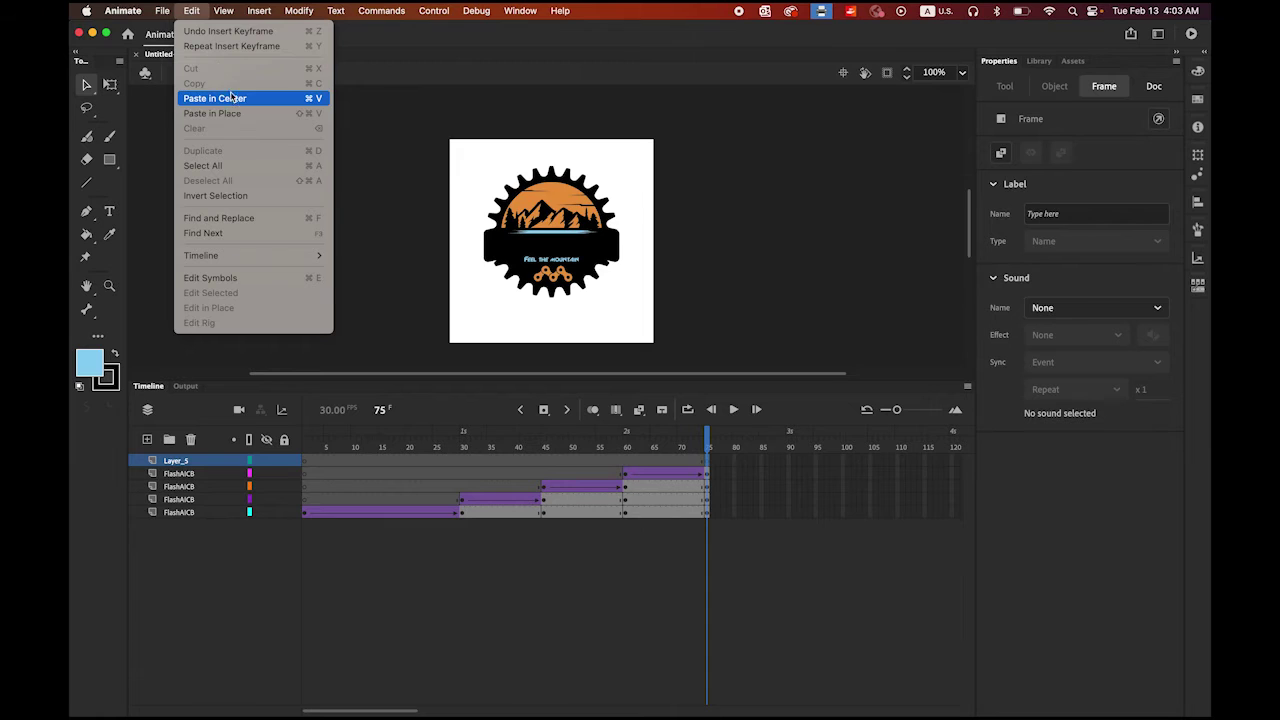
left_click(236, 98)
left_click(688, 428)
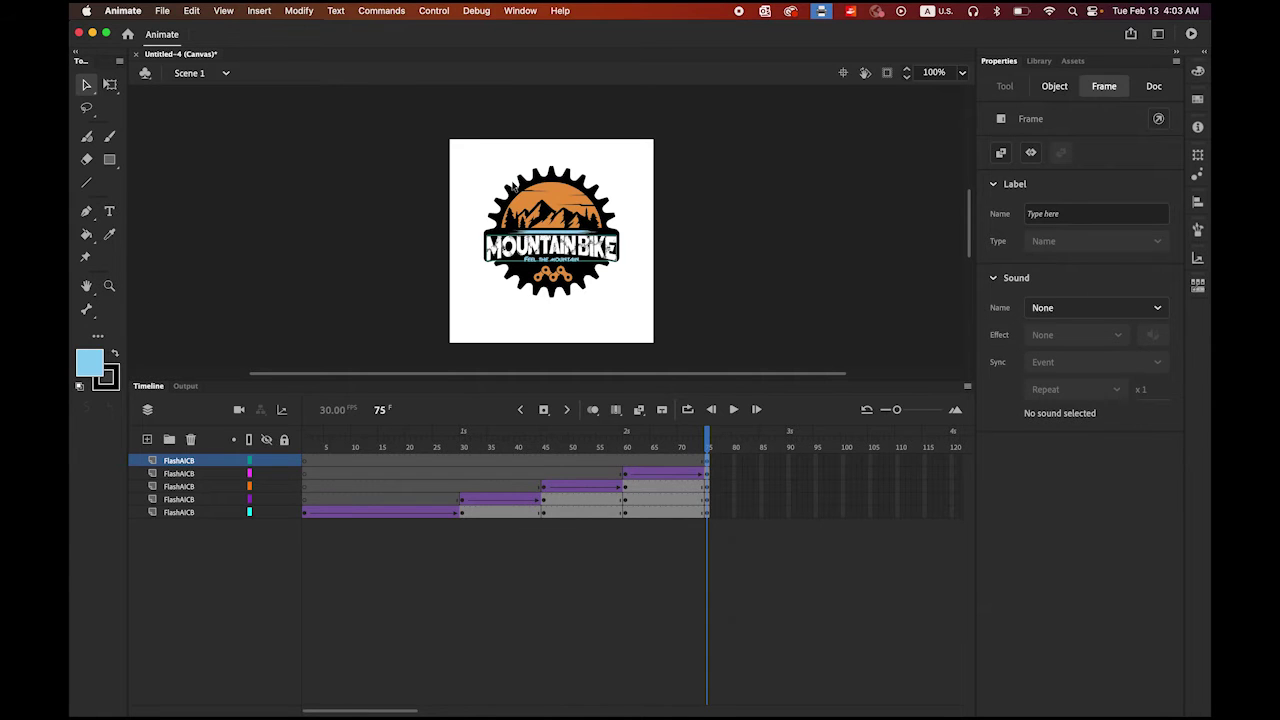
left_click(720, 262)
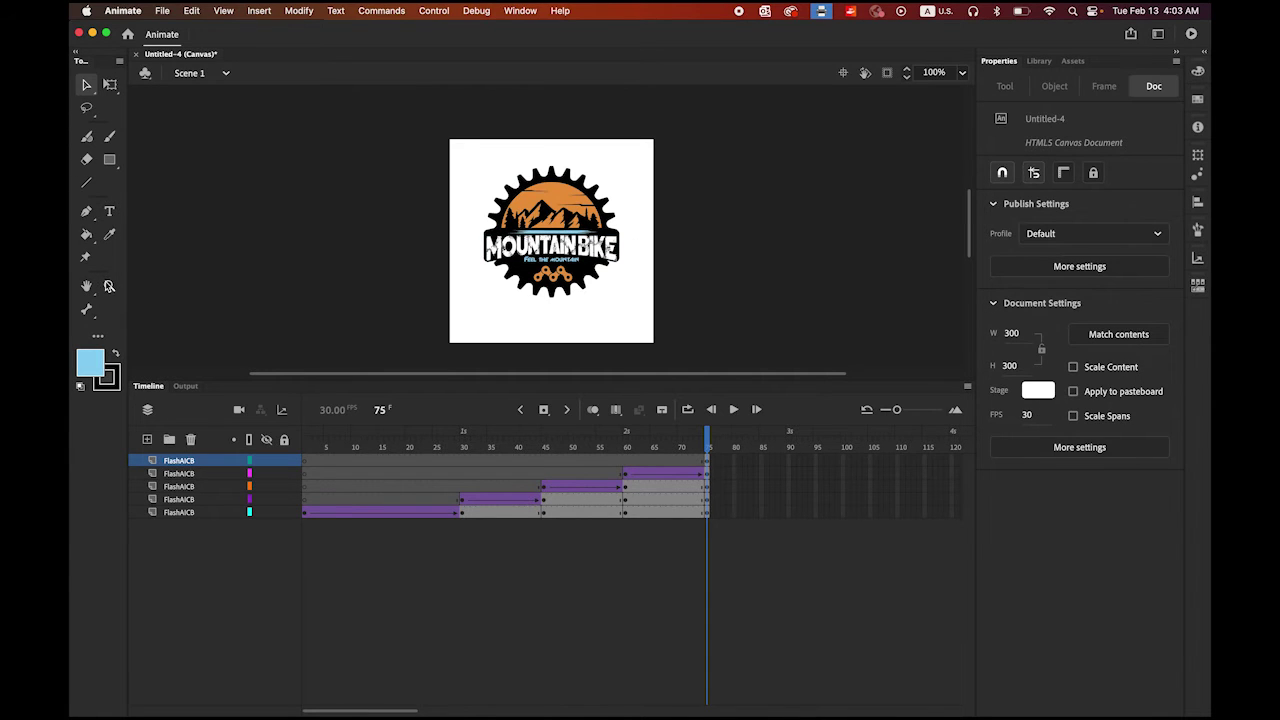
Step: Nudge the "MOUNTAIN BIKE" lettering slightly upward so it sits between the blue streak and the tagline
left_click(109, 286)
left_click(572, 259)
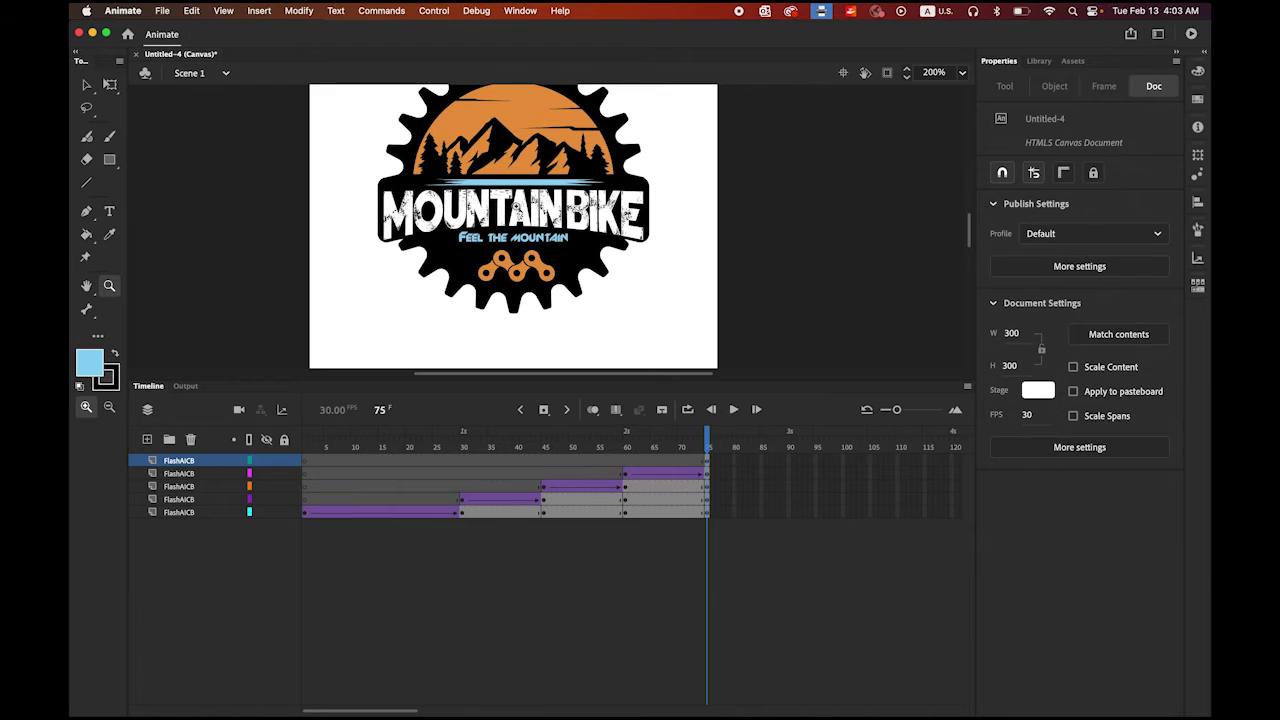
left_click(87, 86)
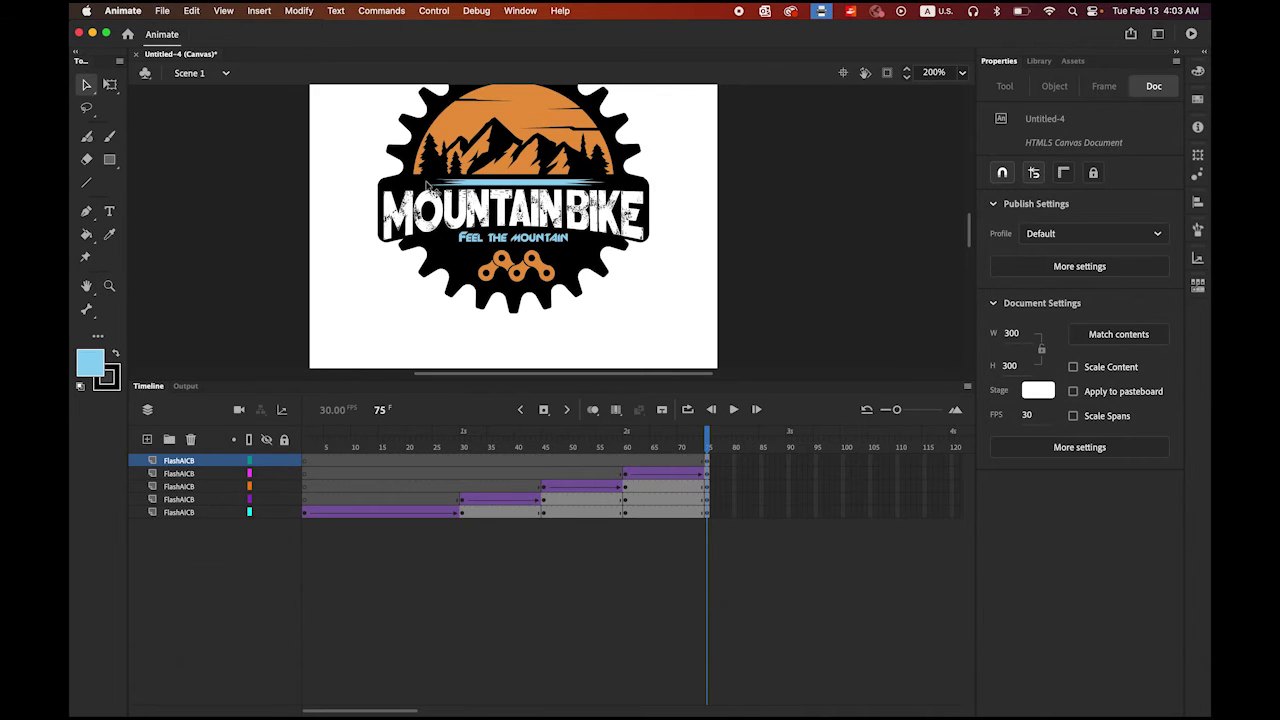
left_click(511, 215)
key("Up")
left_click(796, 283)
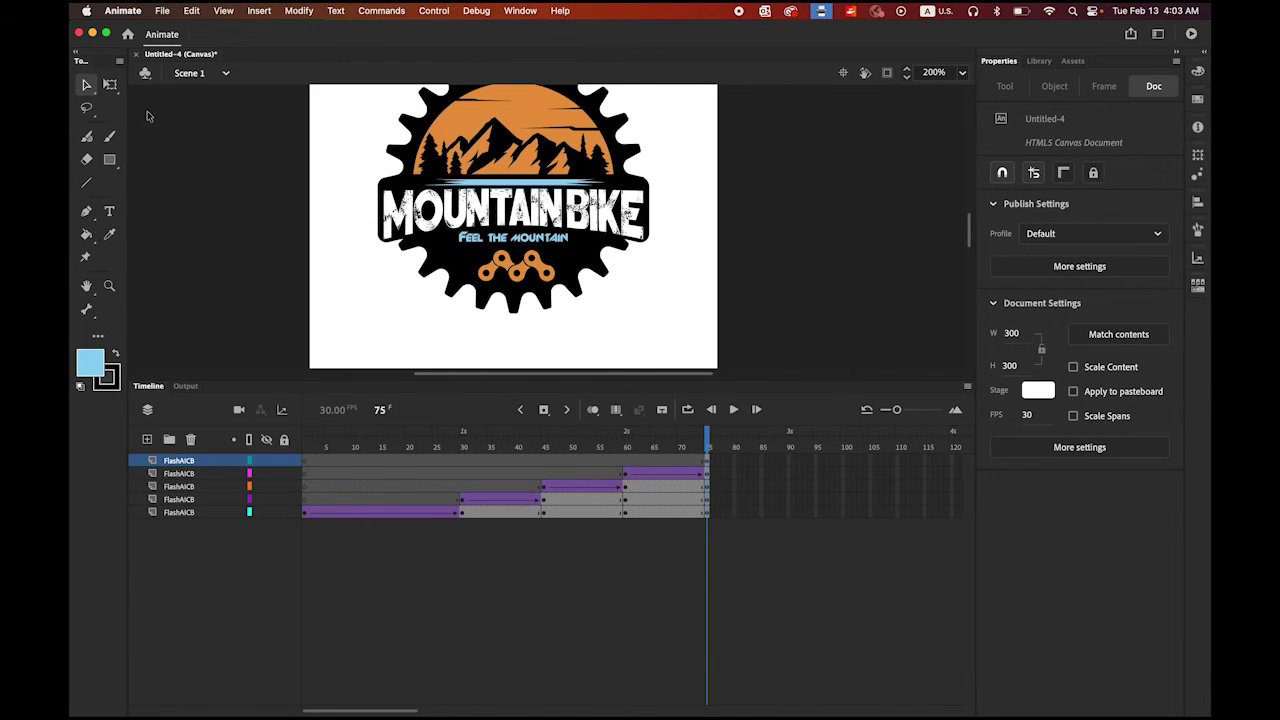
left_click(86, 287)
double_click(86, 287)
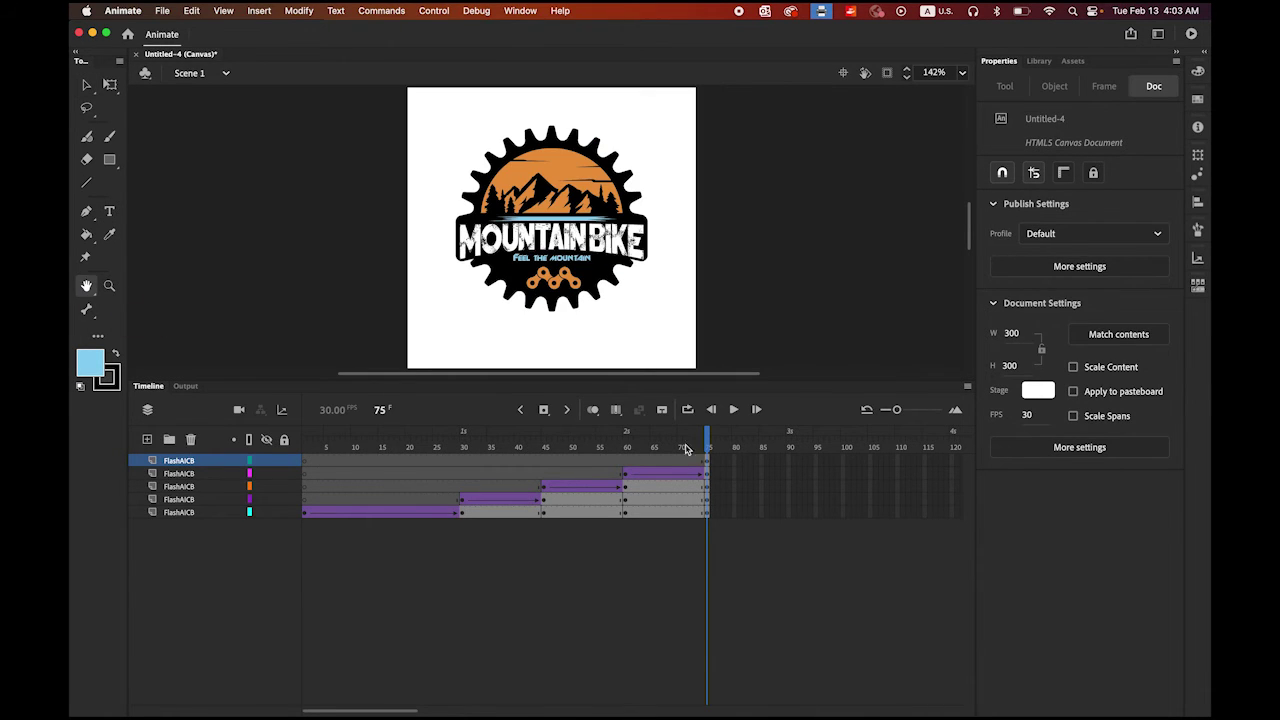
left_click(86, 85)
Step: Break the "MOUNTAIN BIKE" lettering apart into separate letters and distribute them to individual layers
left_click(712, 466)
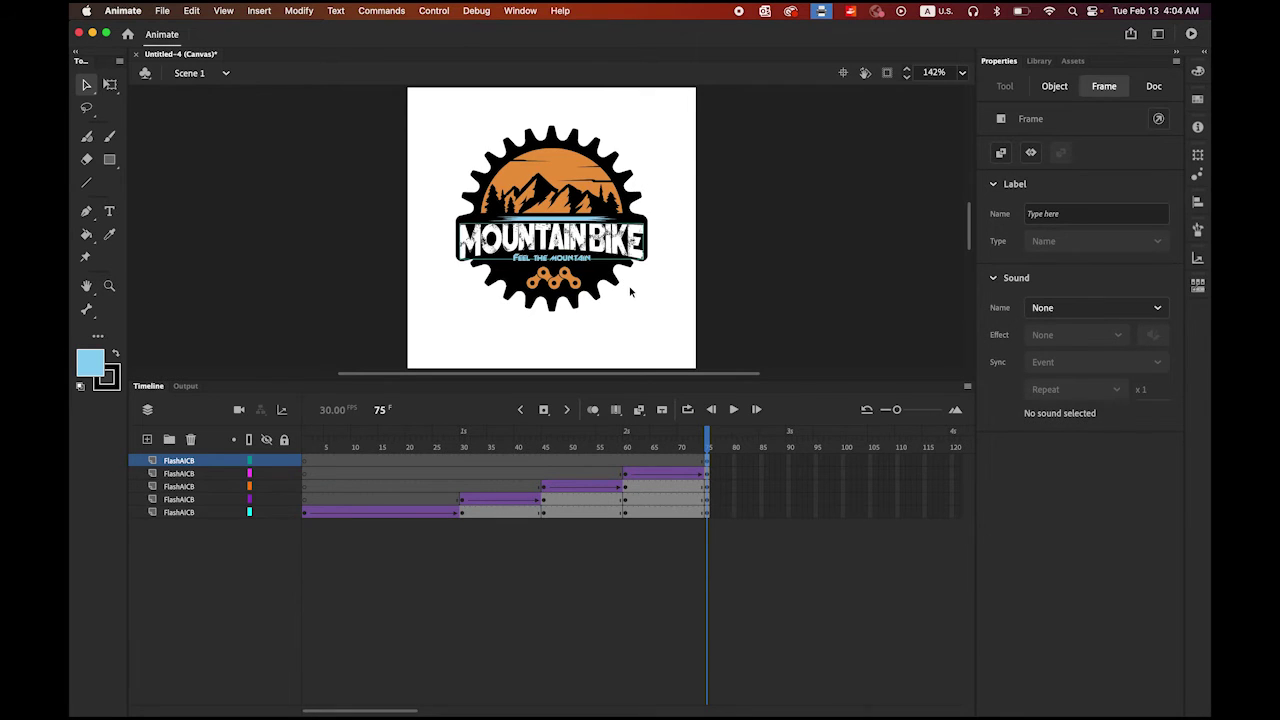
left_click(582, 243)
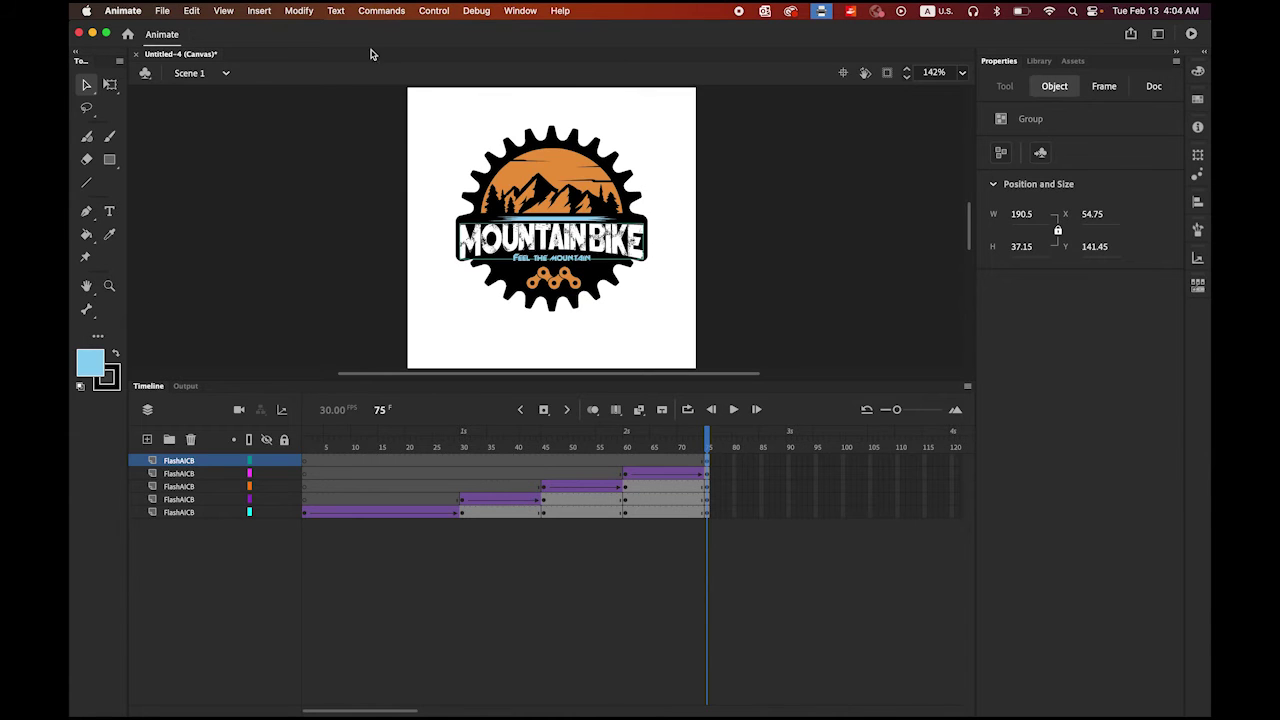
left_click(300, 10)
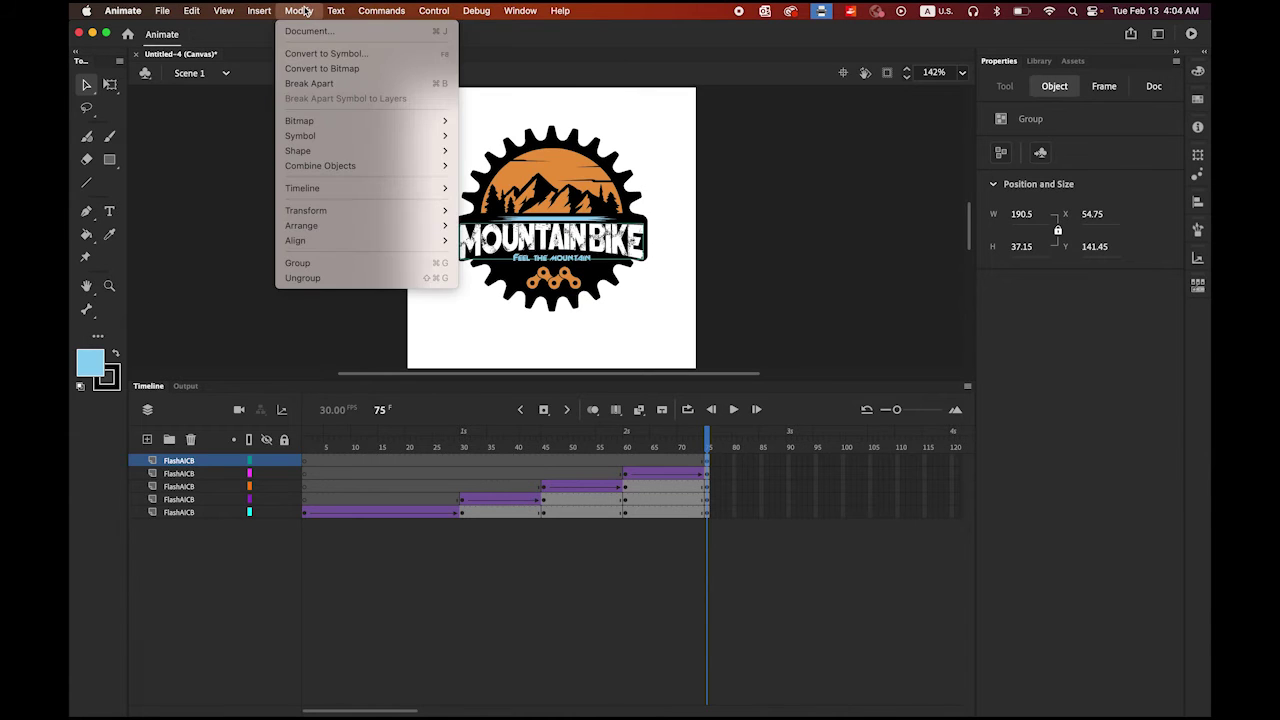
left_click(345, 86)
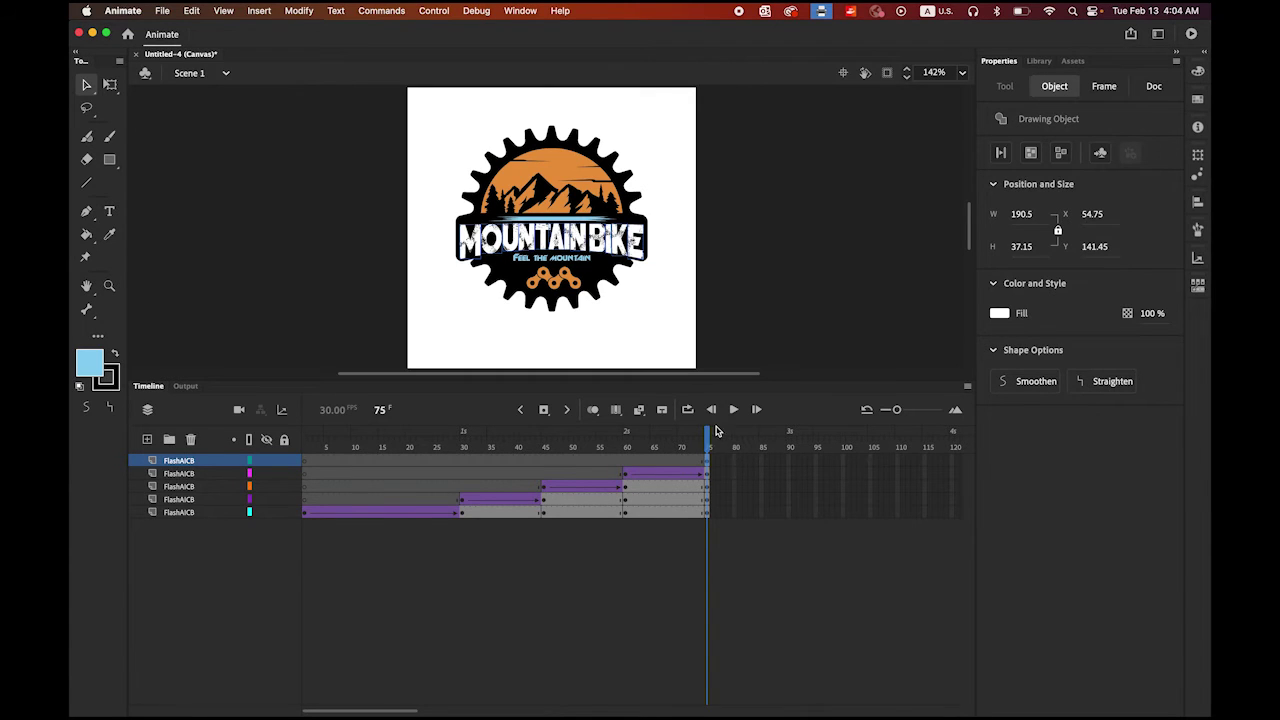
left_click(301, 11)
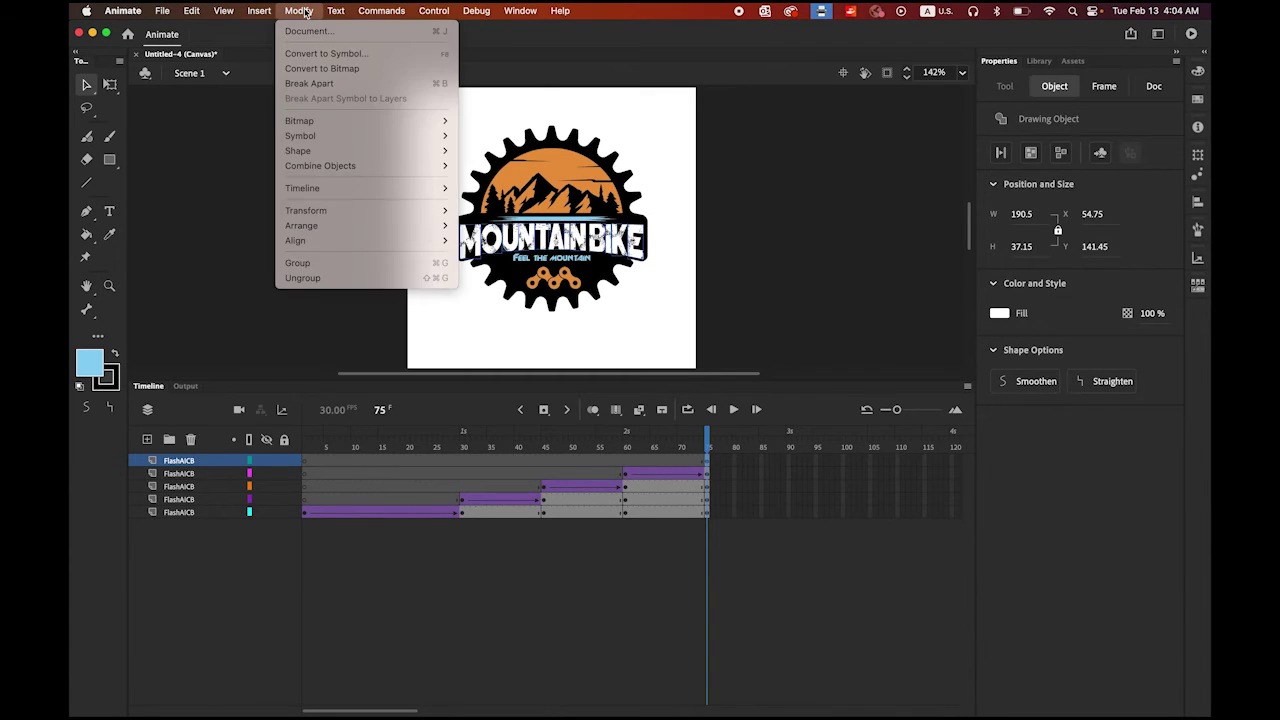
mouse_move(345, 191)
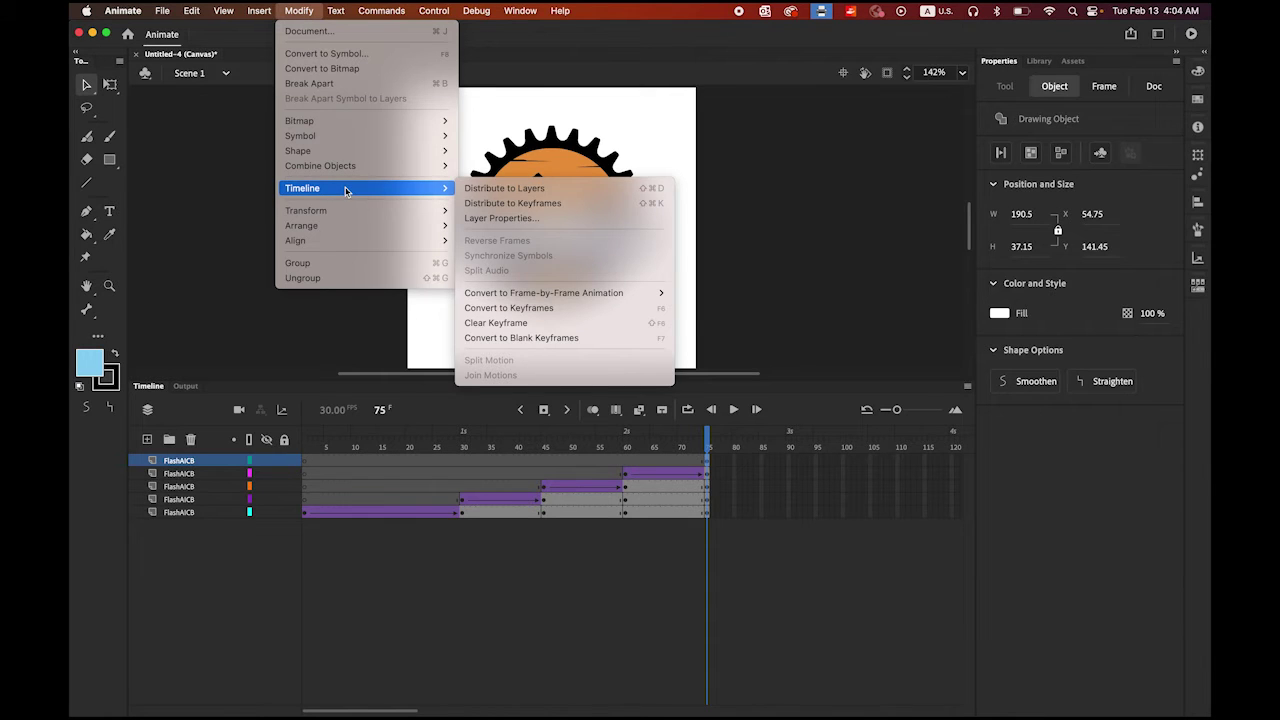
left_click(503, 188)
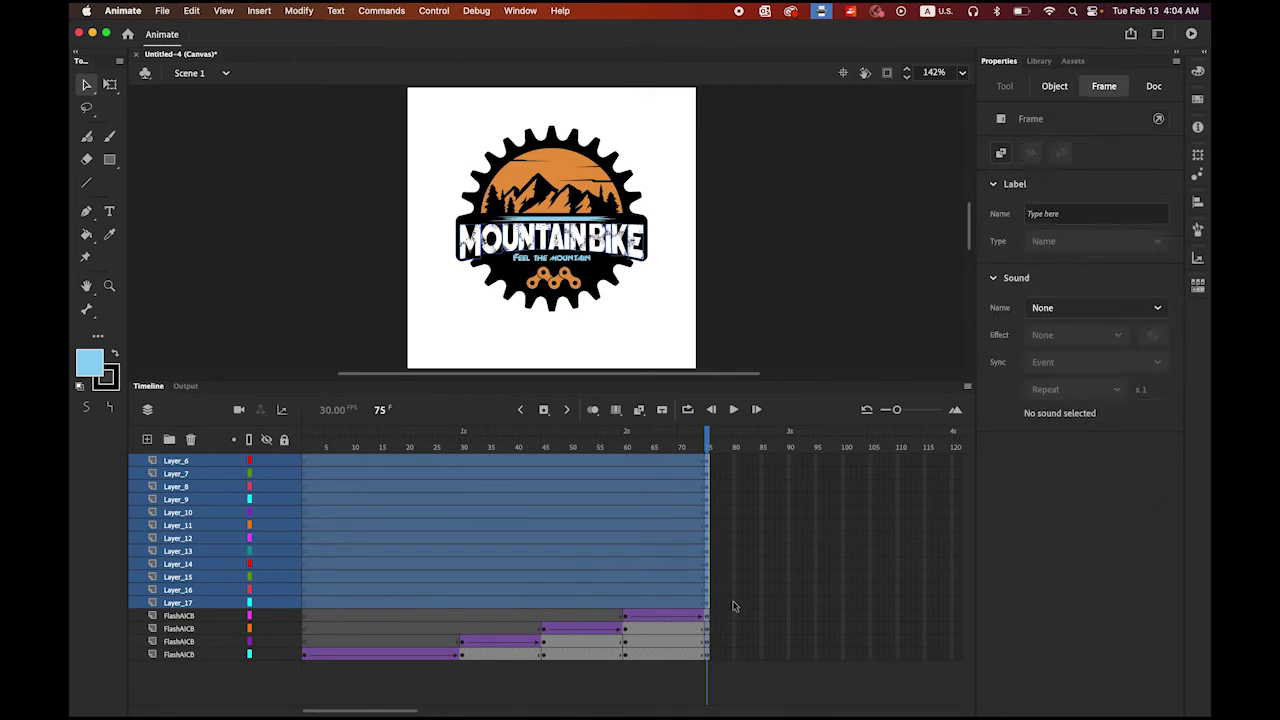
Step: Insert keyframes at frame 80 on all letter layers from Layer_6 to Layer_17, then select Layer_17
left_click(733, 604)
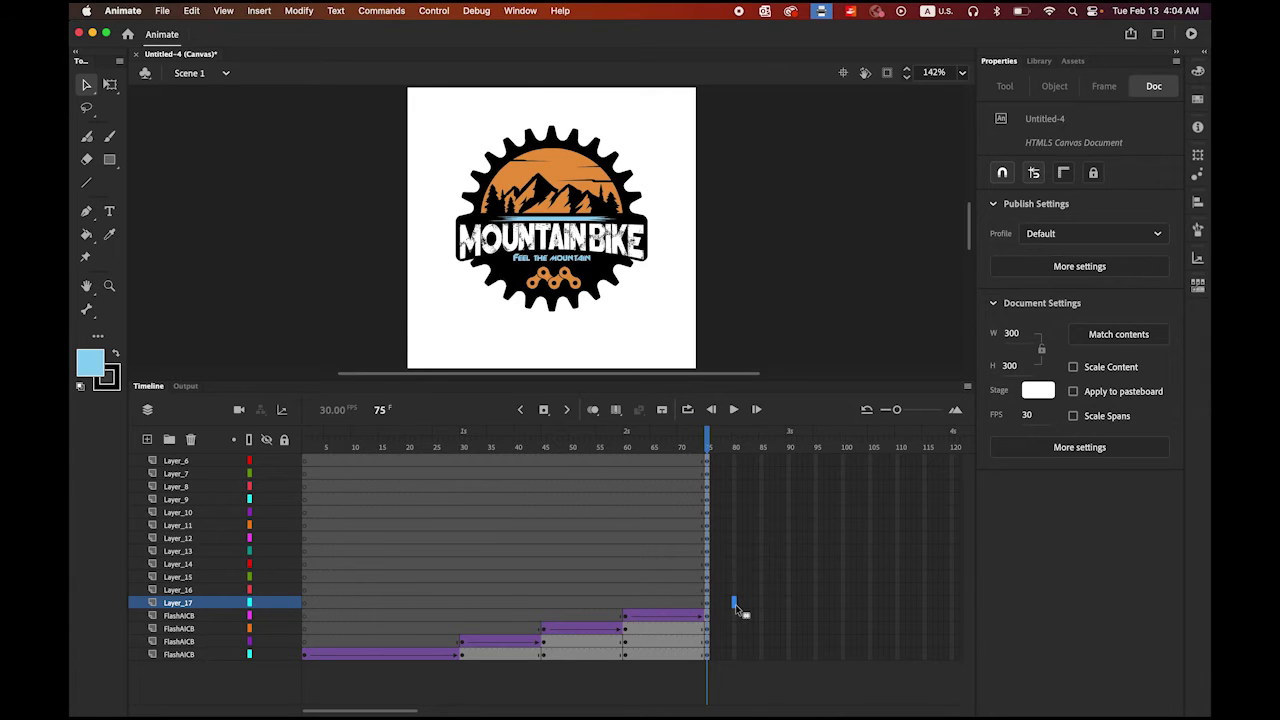
left_click(735, 462, "shift")
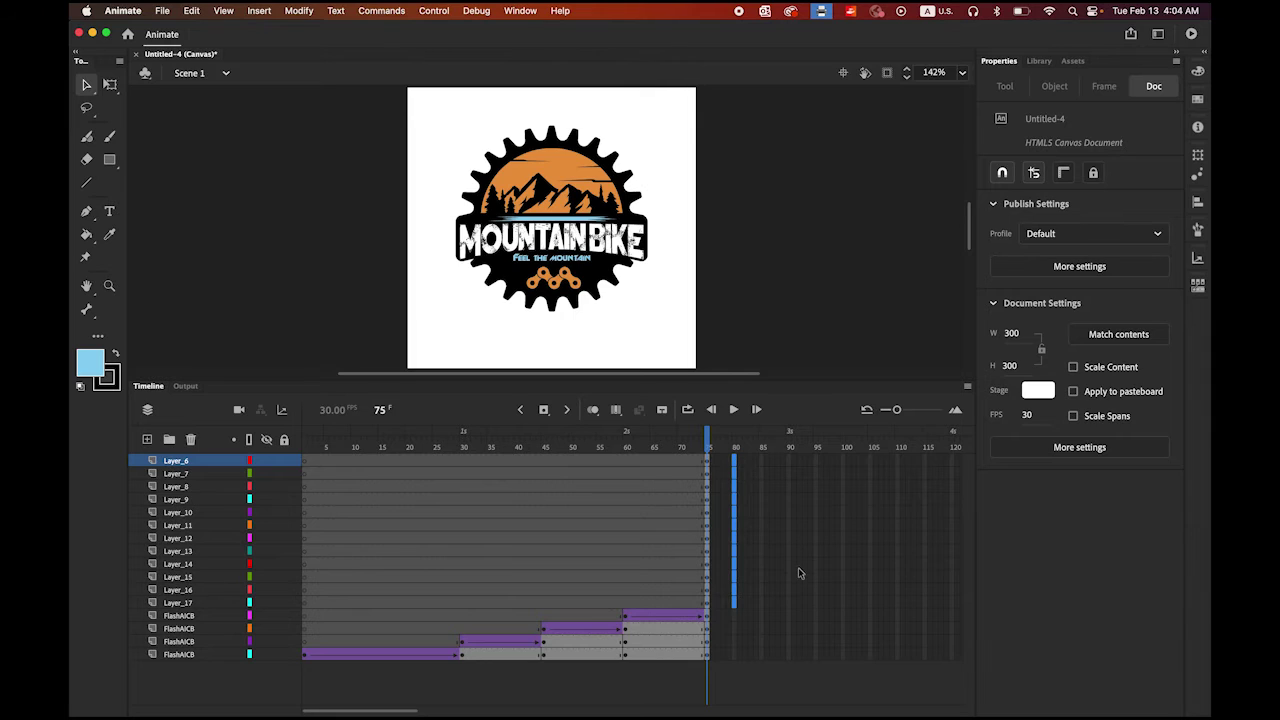
left_click(543, 409)
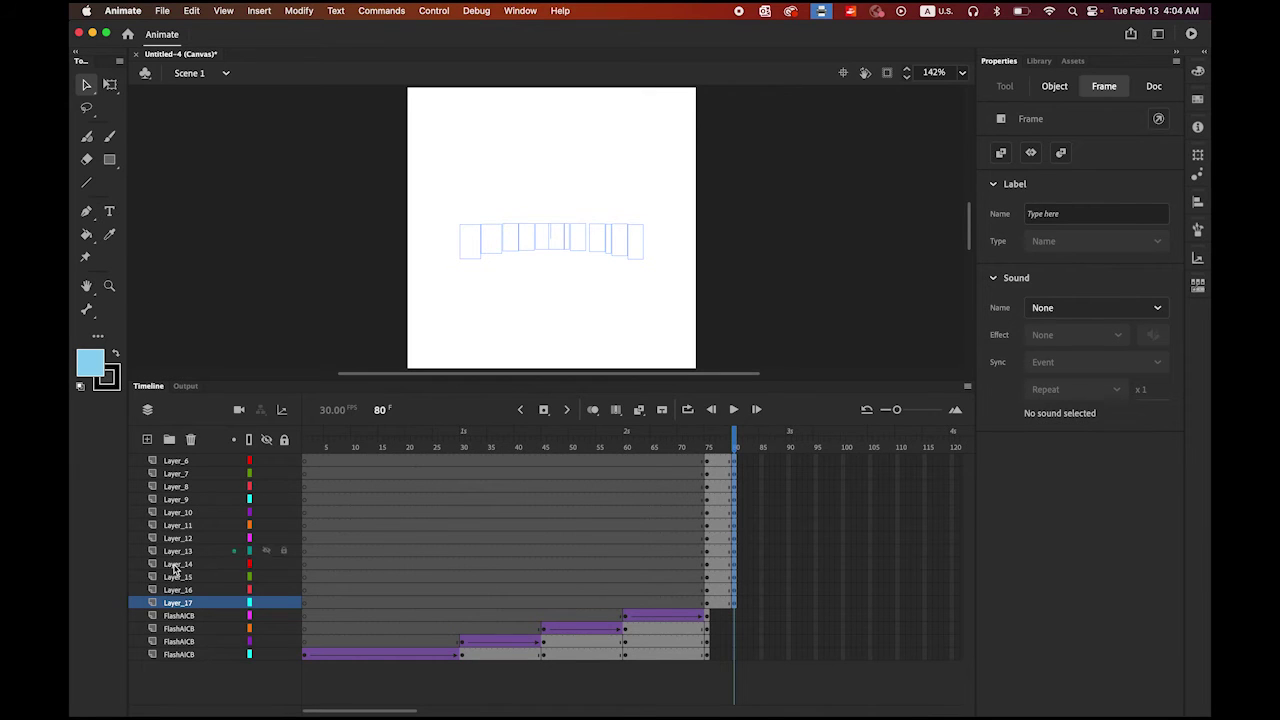
left_click(176, 603)
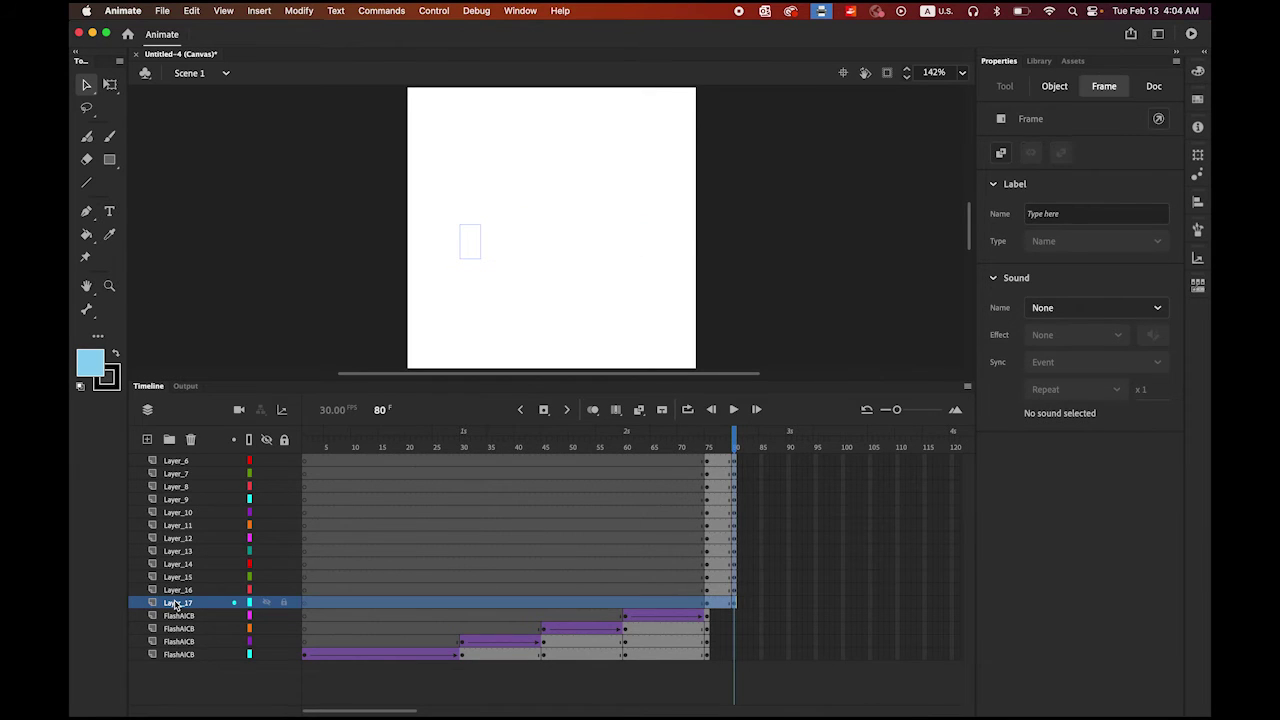
Step: Create classic tweens on all the letter layers from Layer_6 to Layer_17 and return to frame 75
left_click(176, 461, "shift")
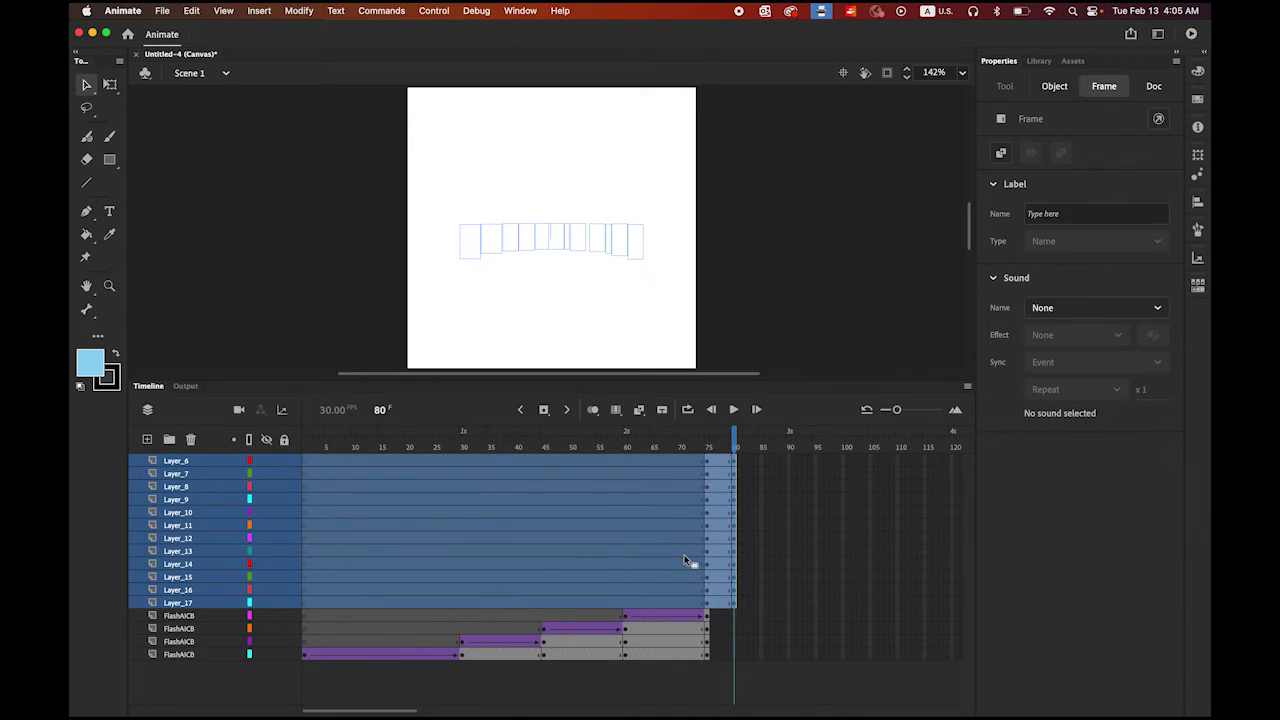
right_click(718, 490)
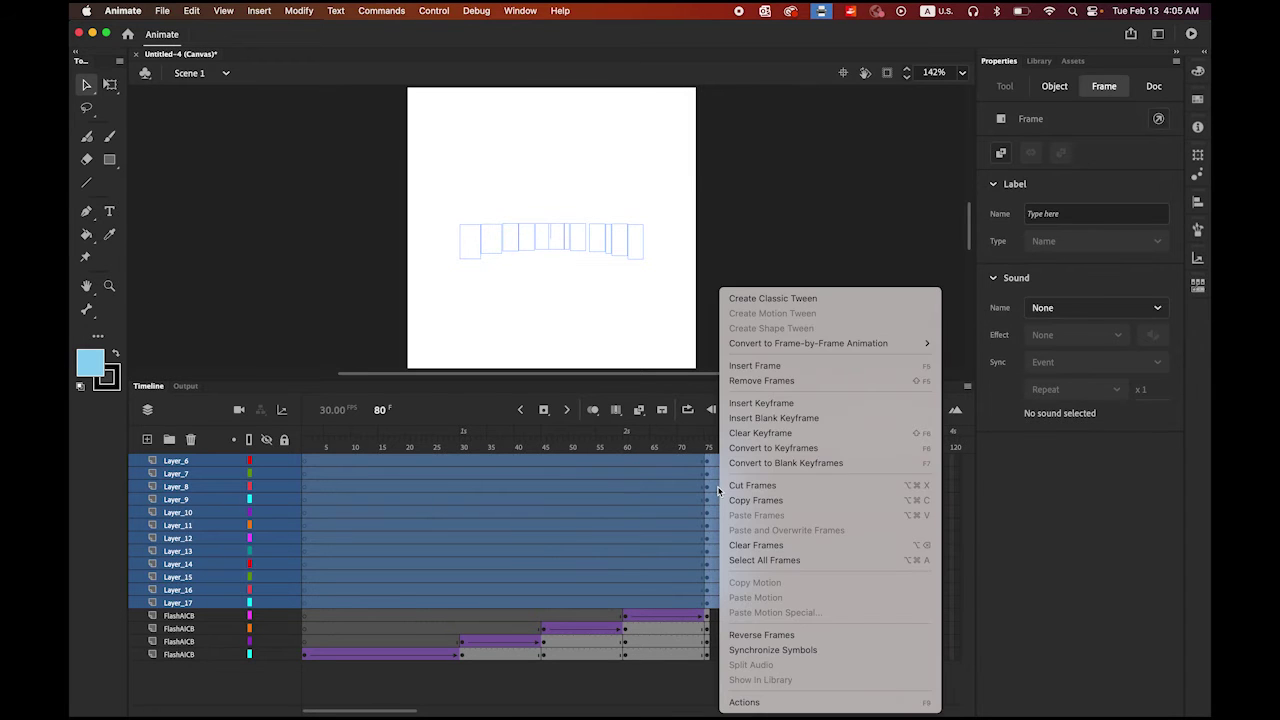
left_click(788, 298)
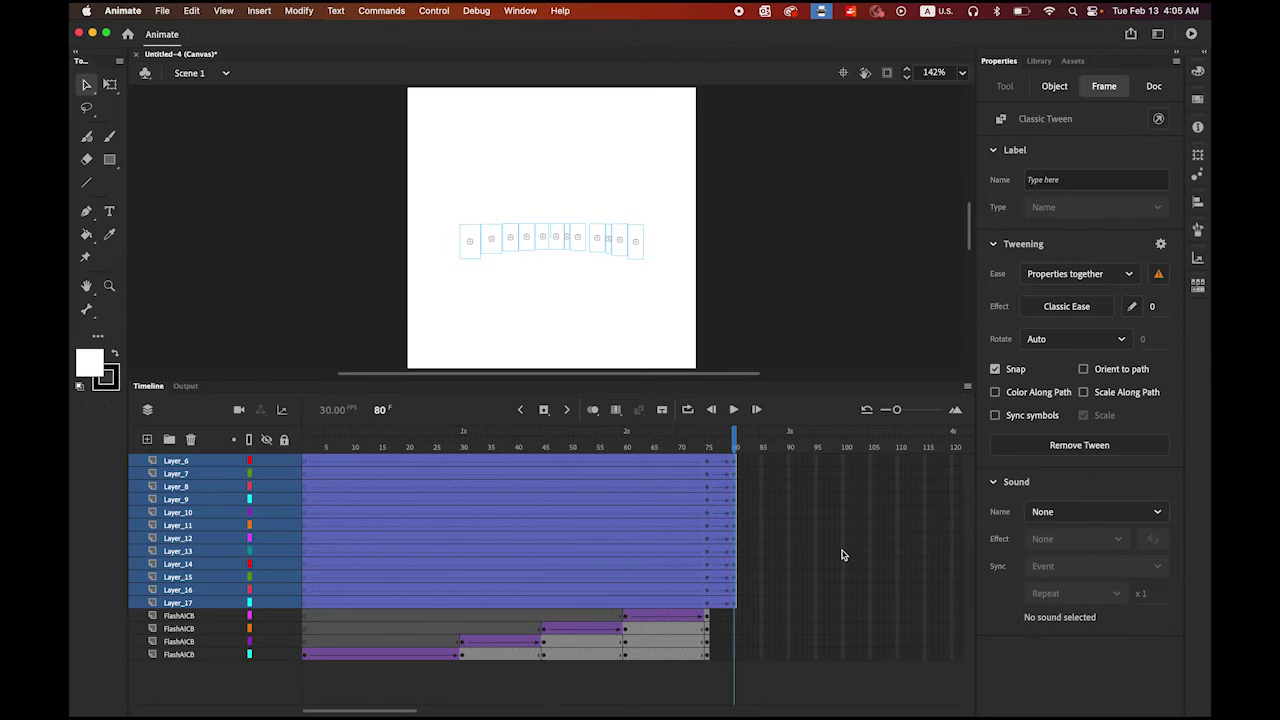
left_click(737, 444)
left_click_drag(737, 444, 709, 444)
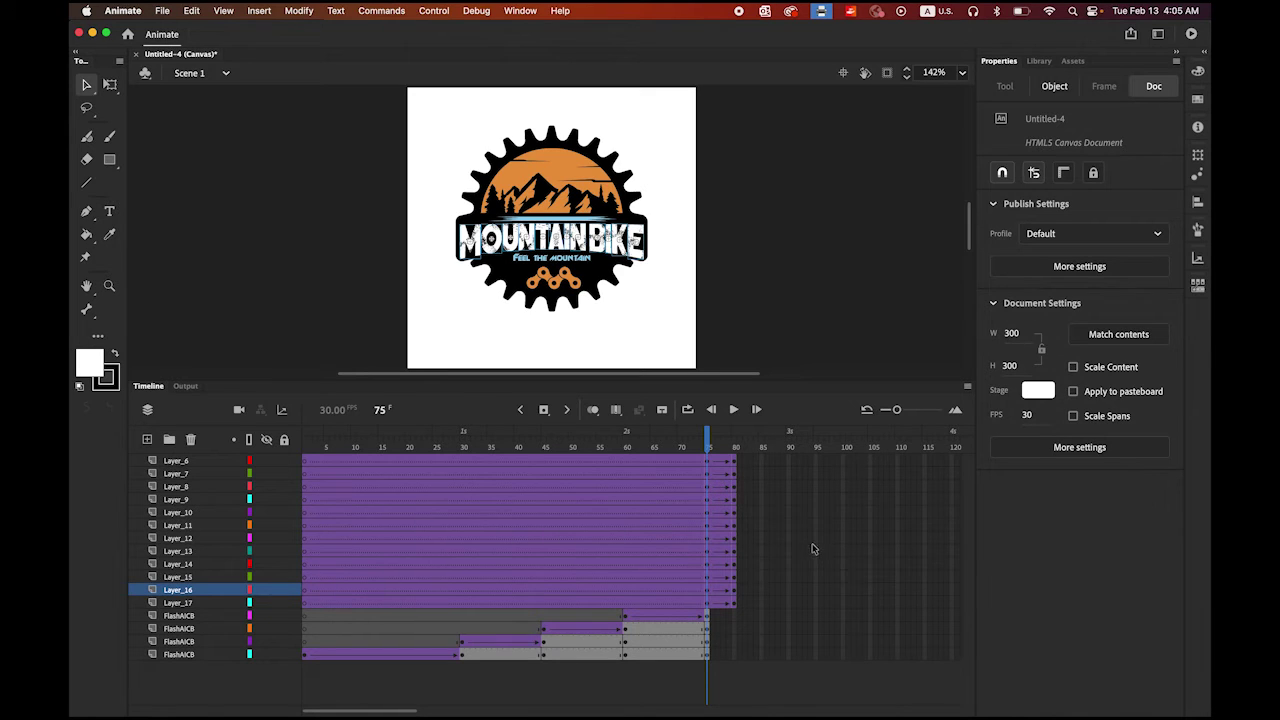
Step: Insert keyframes at frame 80 on the four FlashAICB artwork layers
left_click(734, 618)
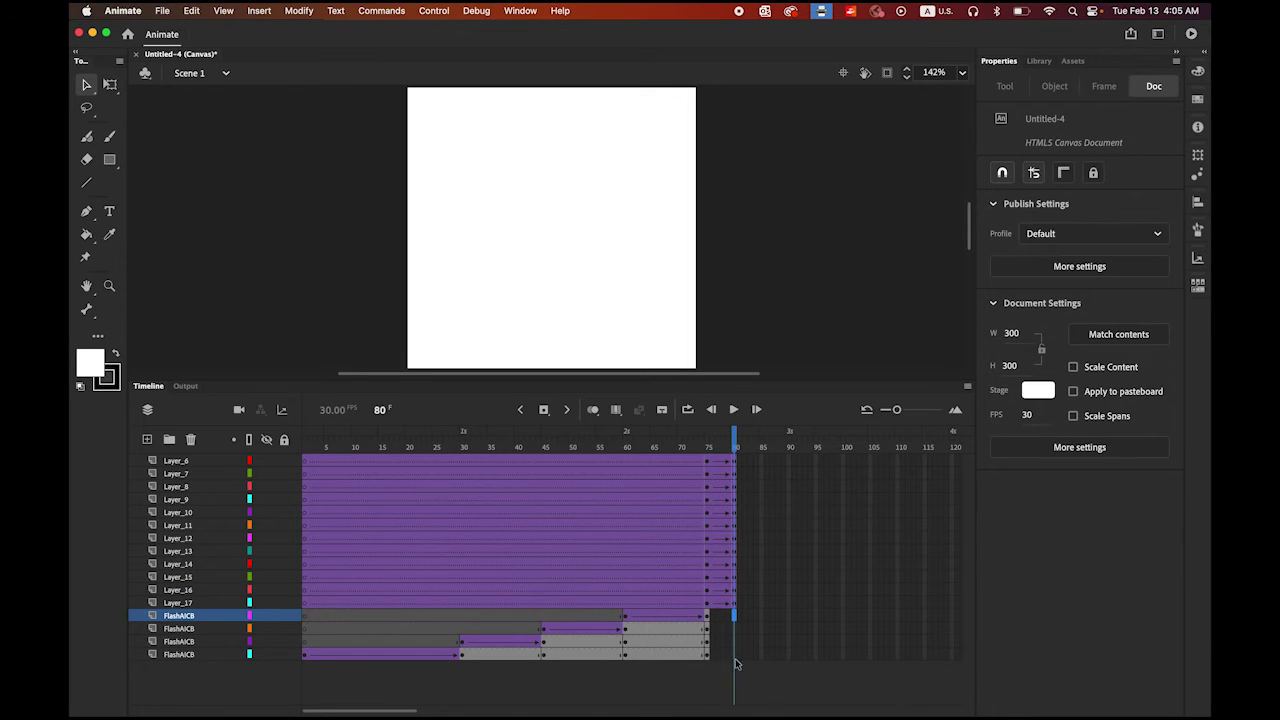
left_click(735, 656)
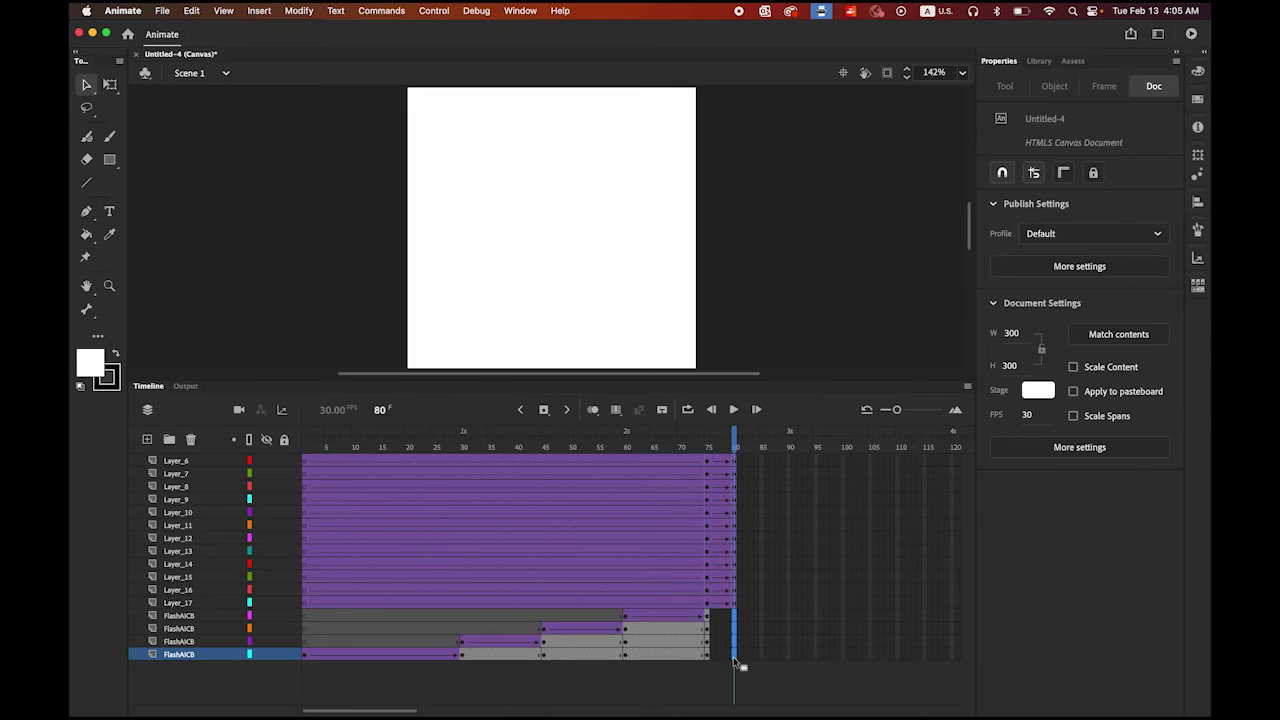
left_click(544, 409)
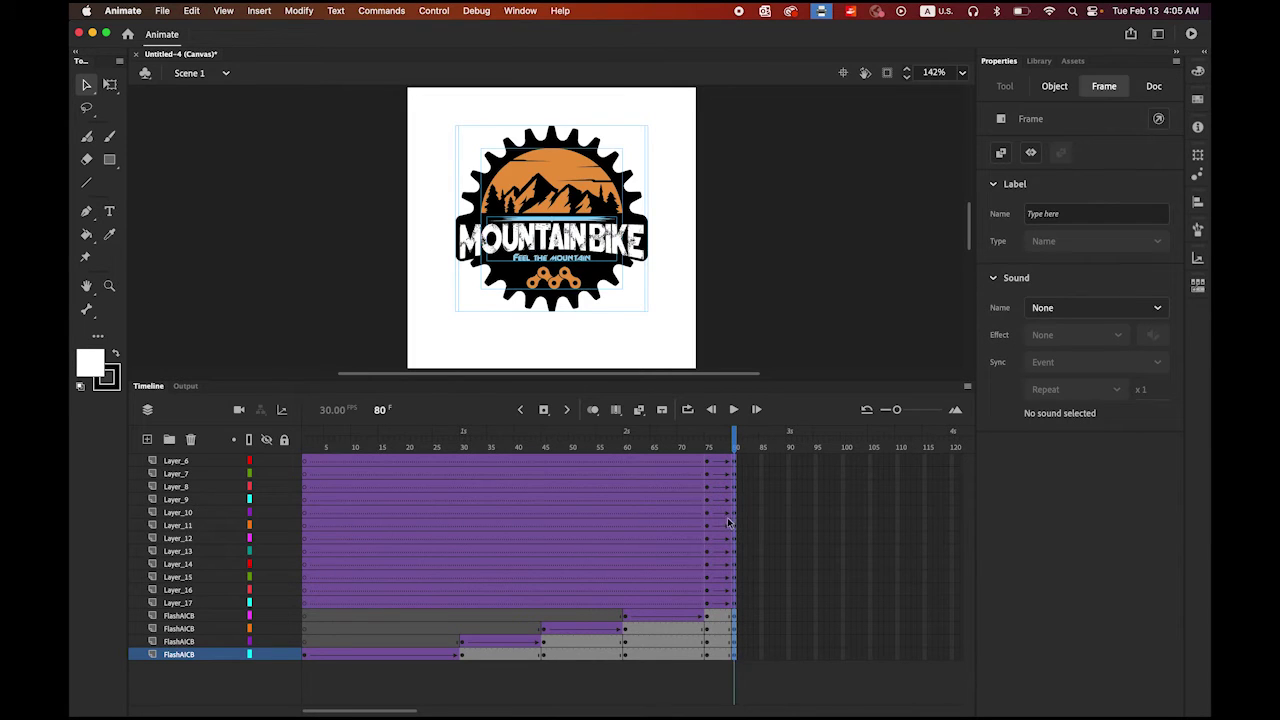
Step: At frame 75, scale all the title letters up together from their center to about 265 px wide
left_click_drag(735, 443, 712, 447)
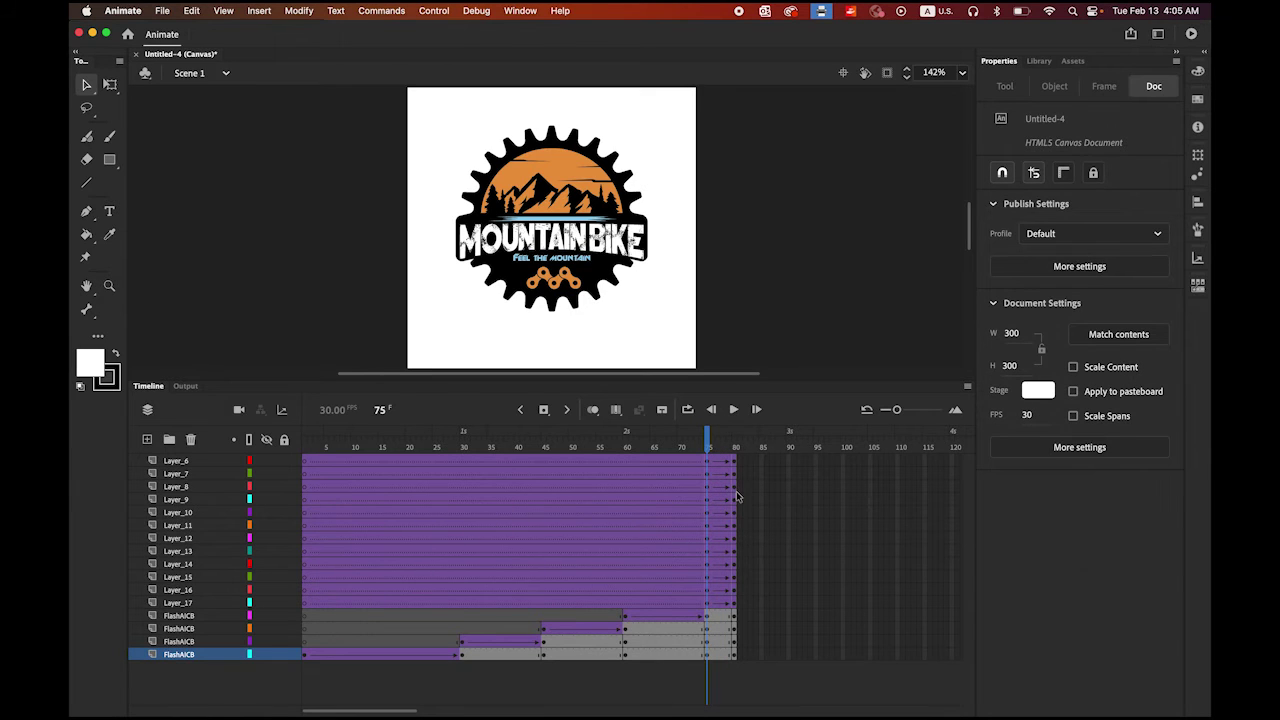
left_click(707, 604)
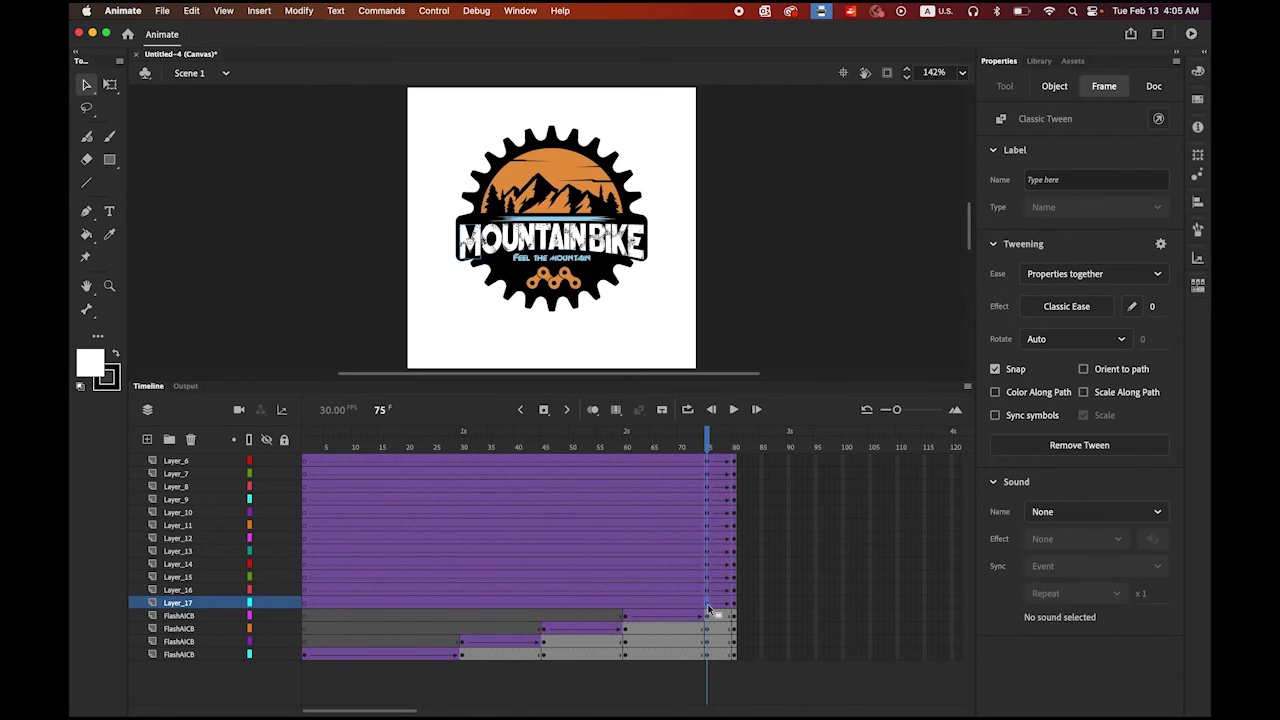
left_click(111, 86)
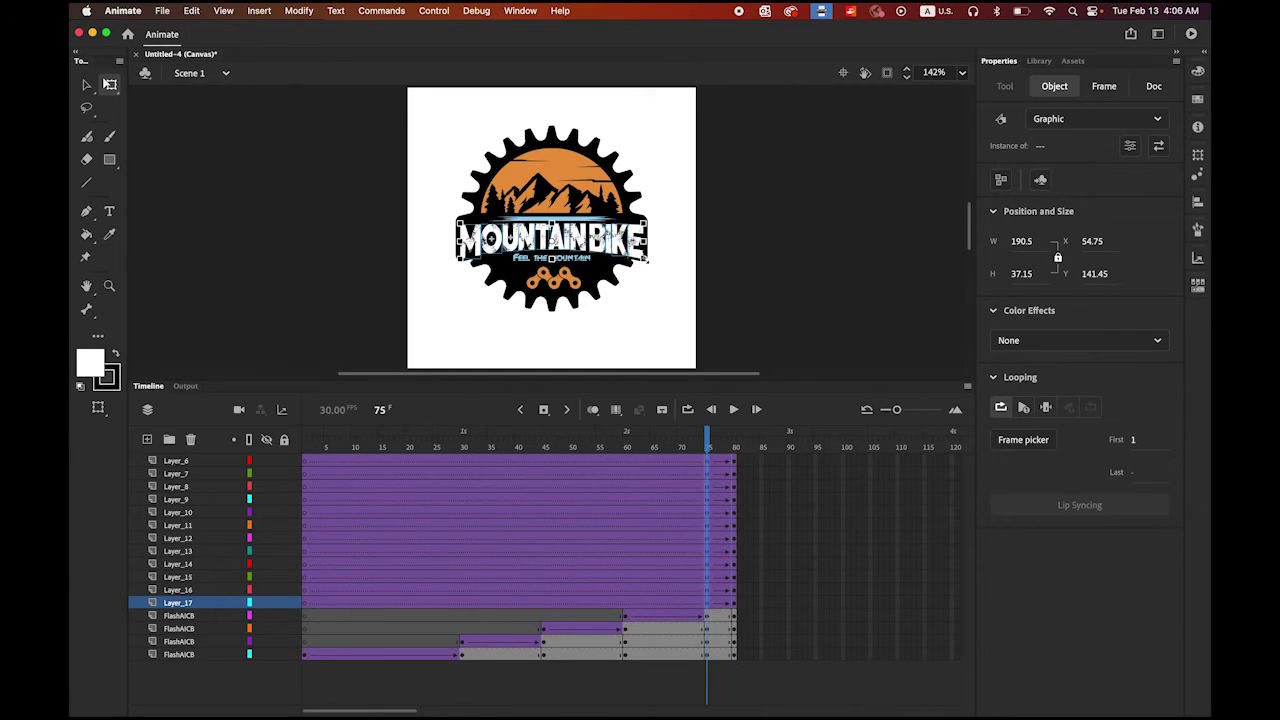
left_click_drag(645, 258, 681, 294)
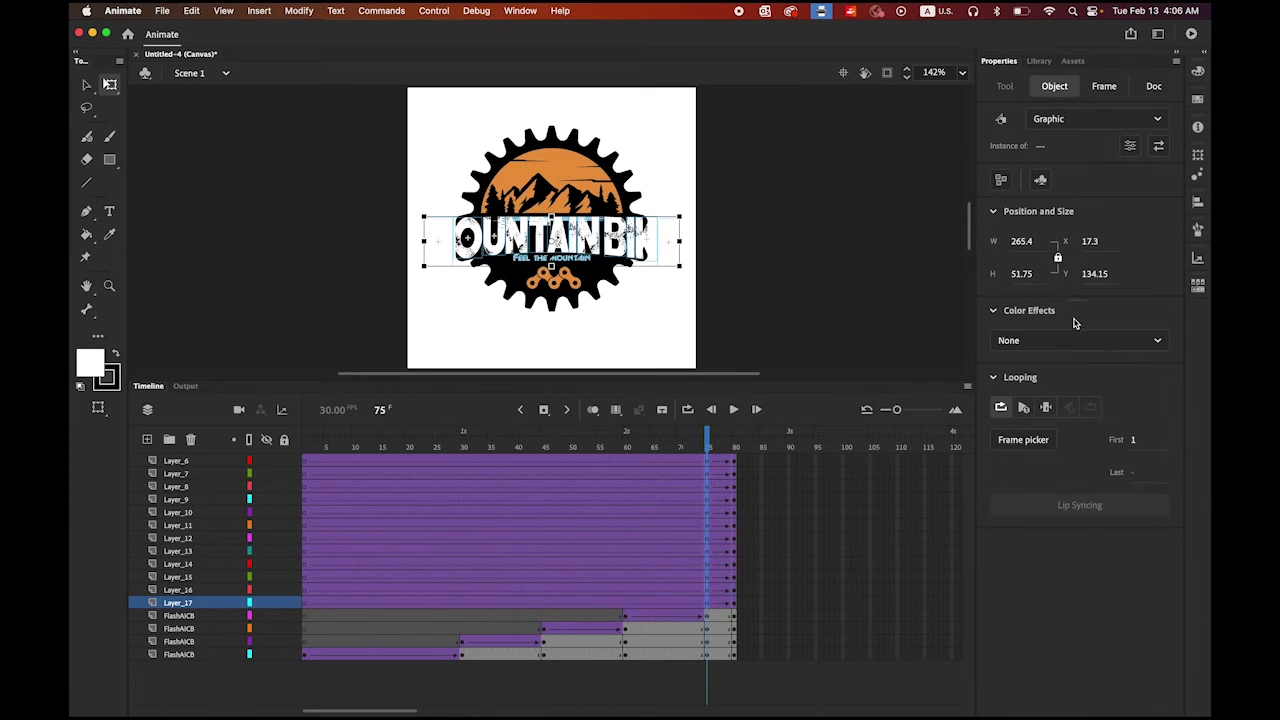
Step: Set the alpha of the enlarged letters at frame 75 to 0% and play back the animation
left_click(1158, 341)
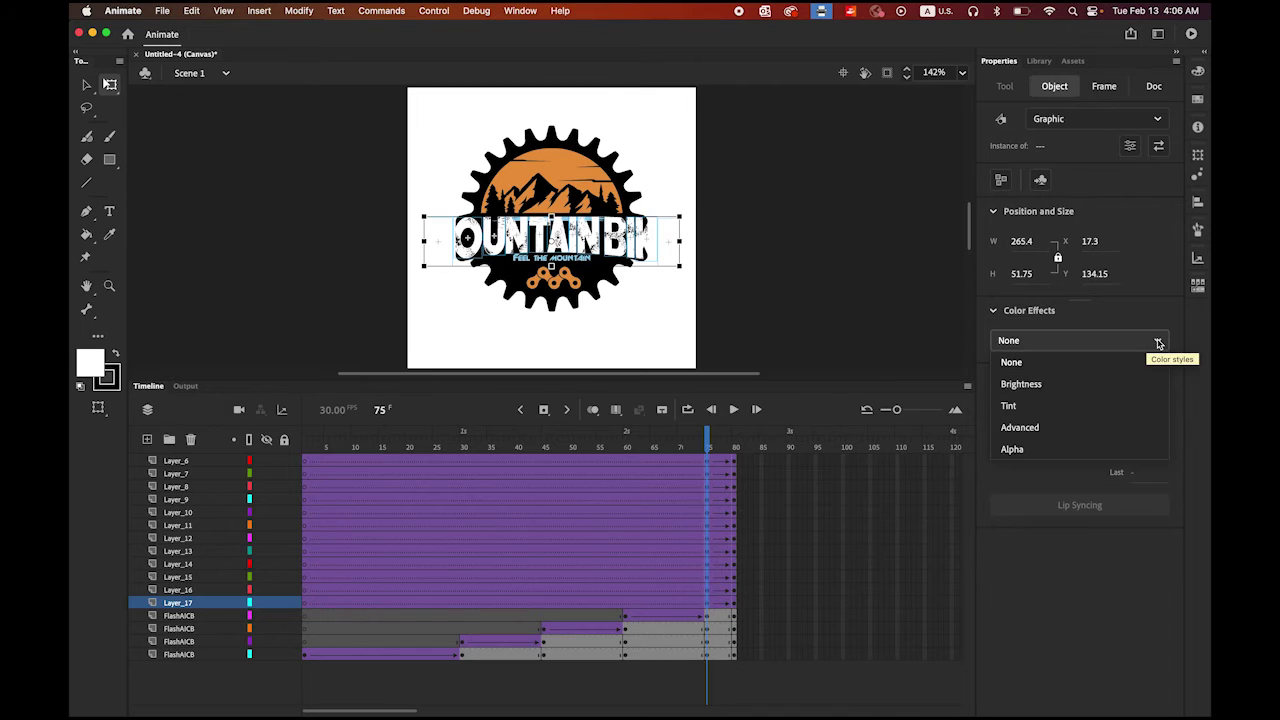
left_click(1068, 450)
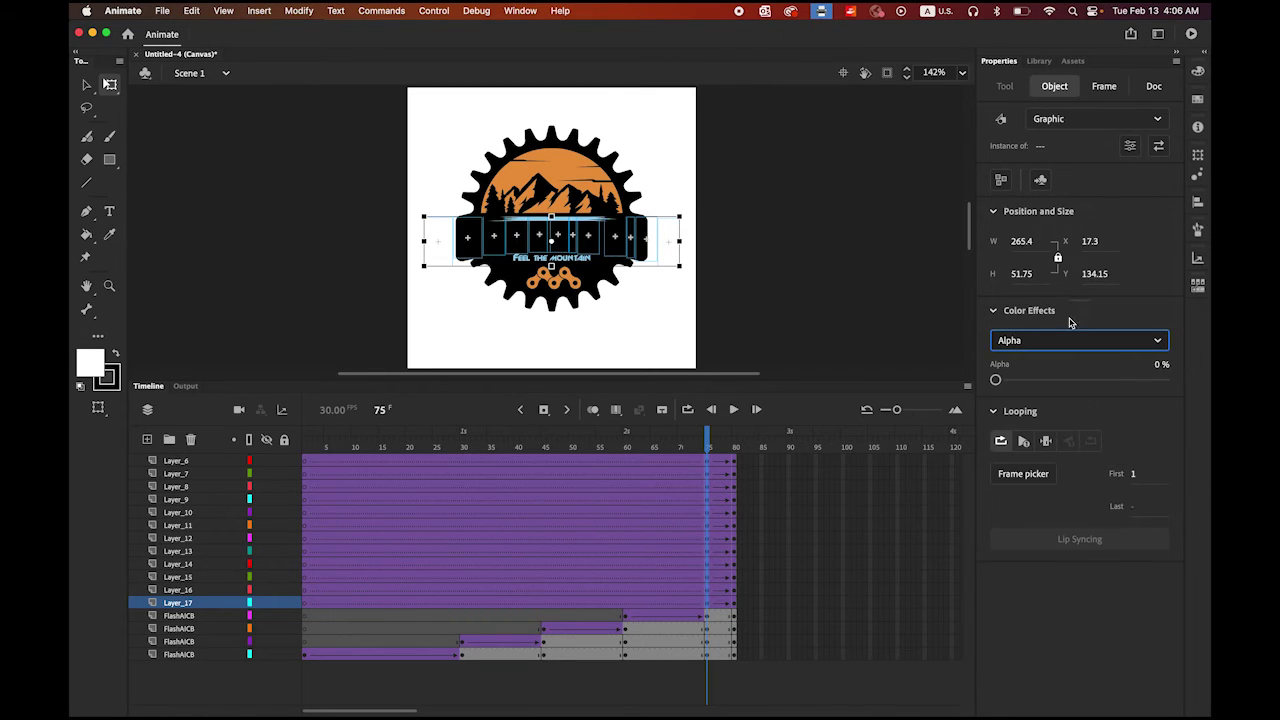
left_click_drag(711, 443, 443, 443)
left_click(734, 409)
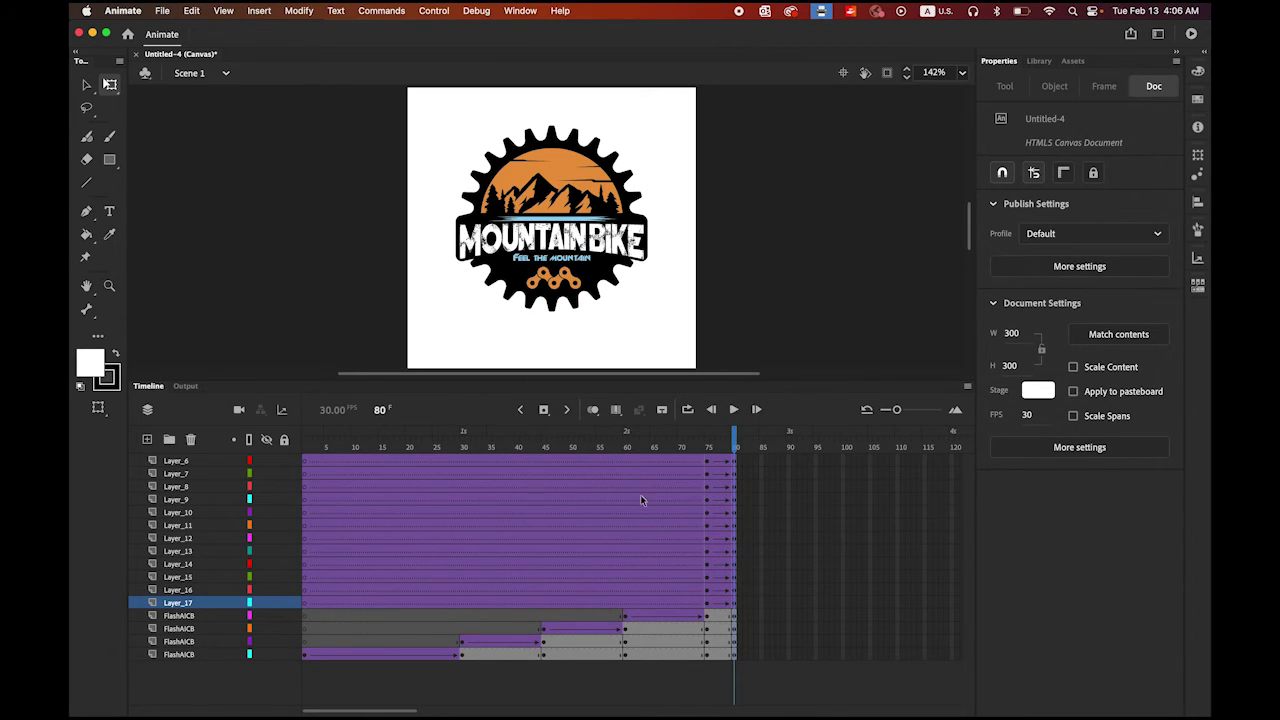
Step: Shift all the frames of Layer_16 two frames later so its tween ends at frame 82
left_click(186, 604)
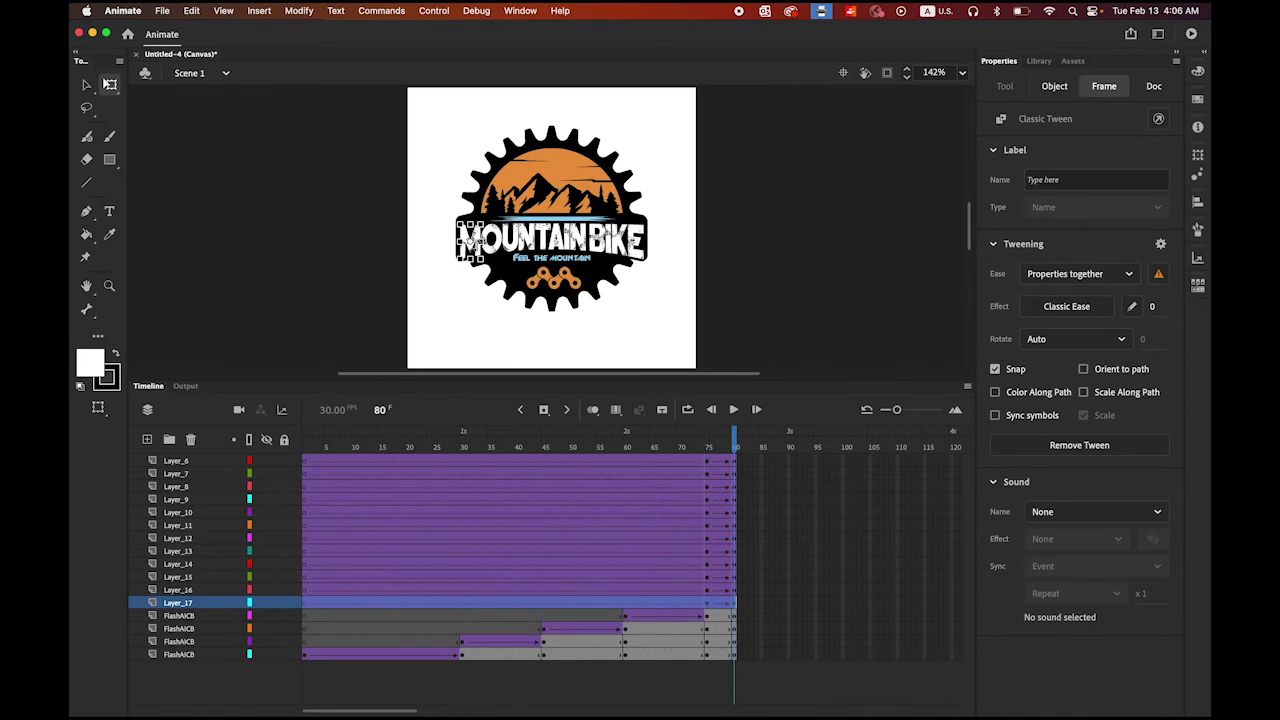
left_click(86, 84)
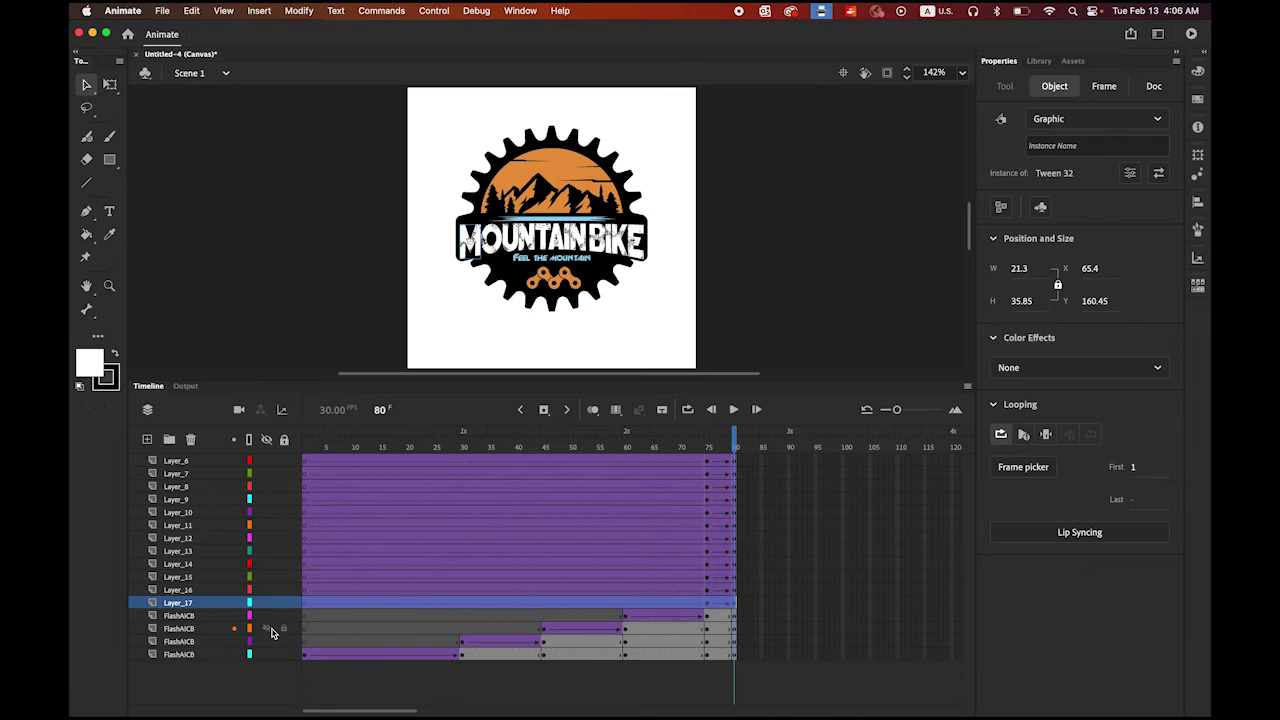
left_click(185, 591)
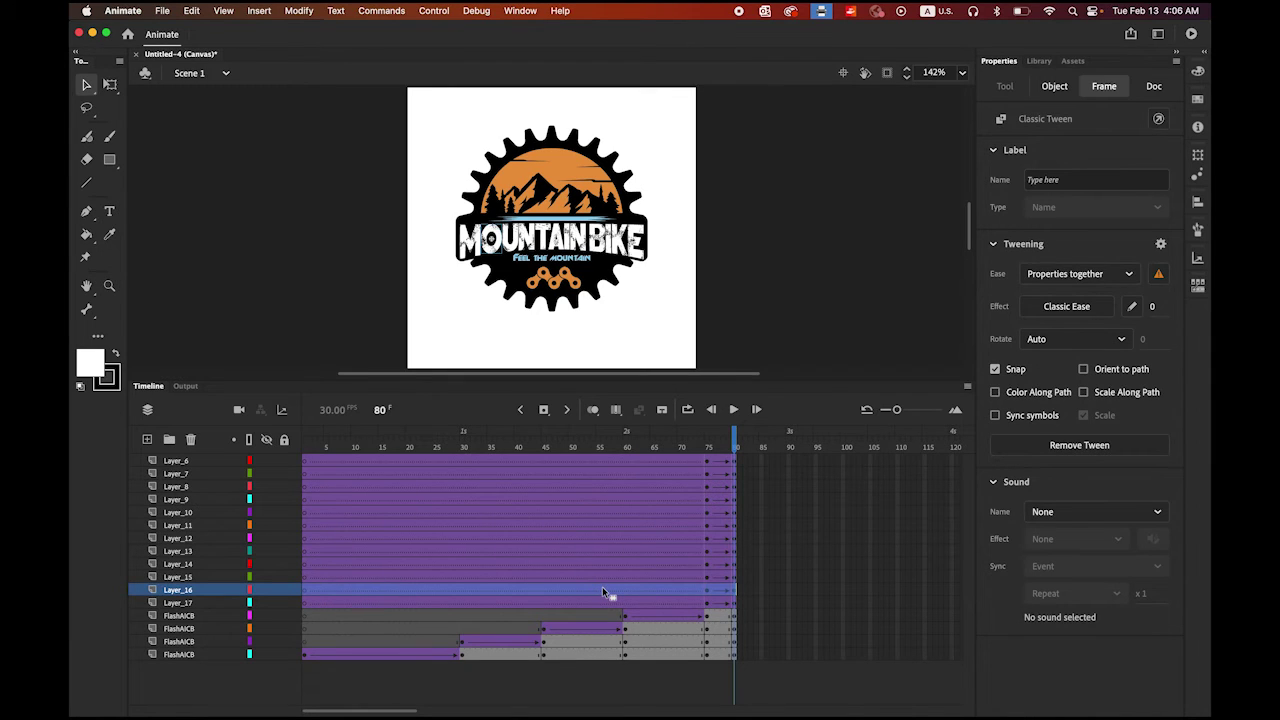
left_click(719, 593)
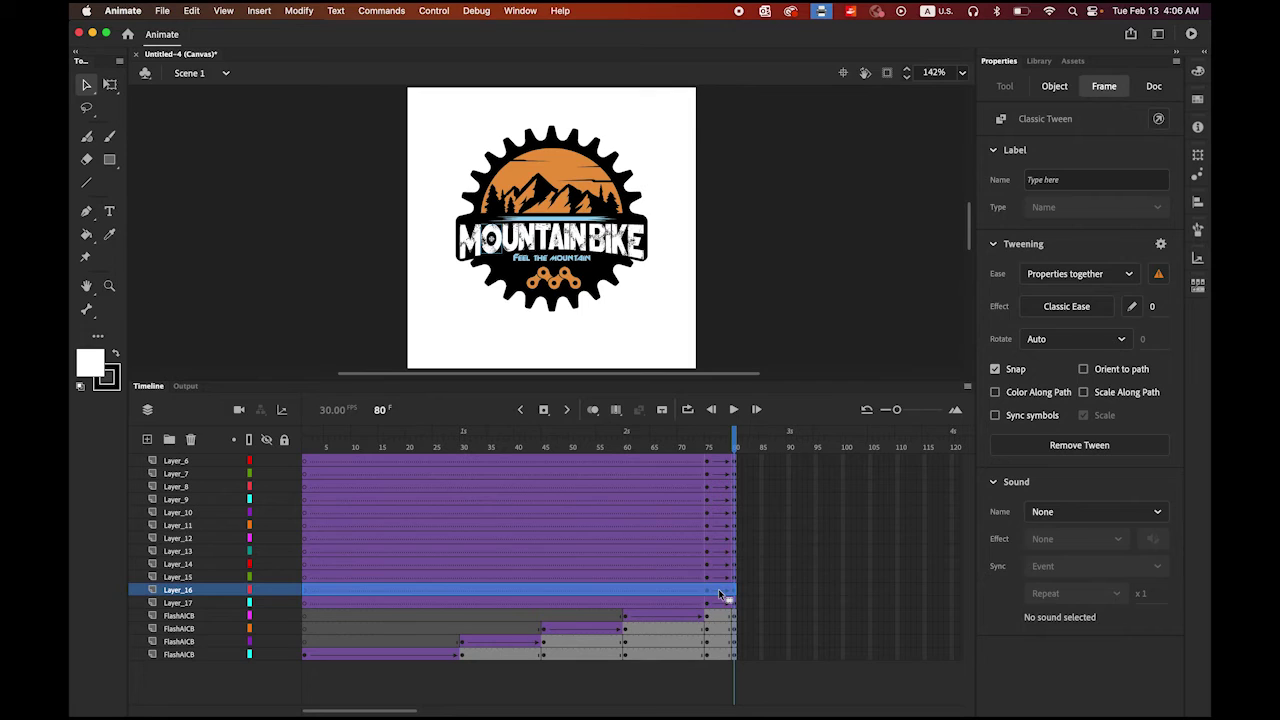
left_click_drag(719, 593, 728, 588)
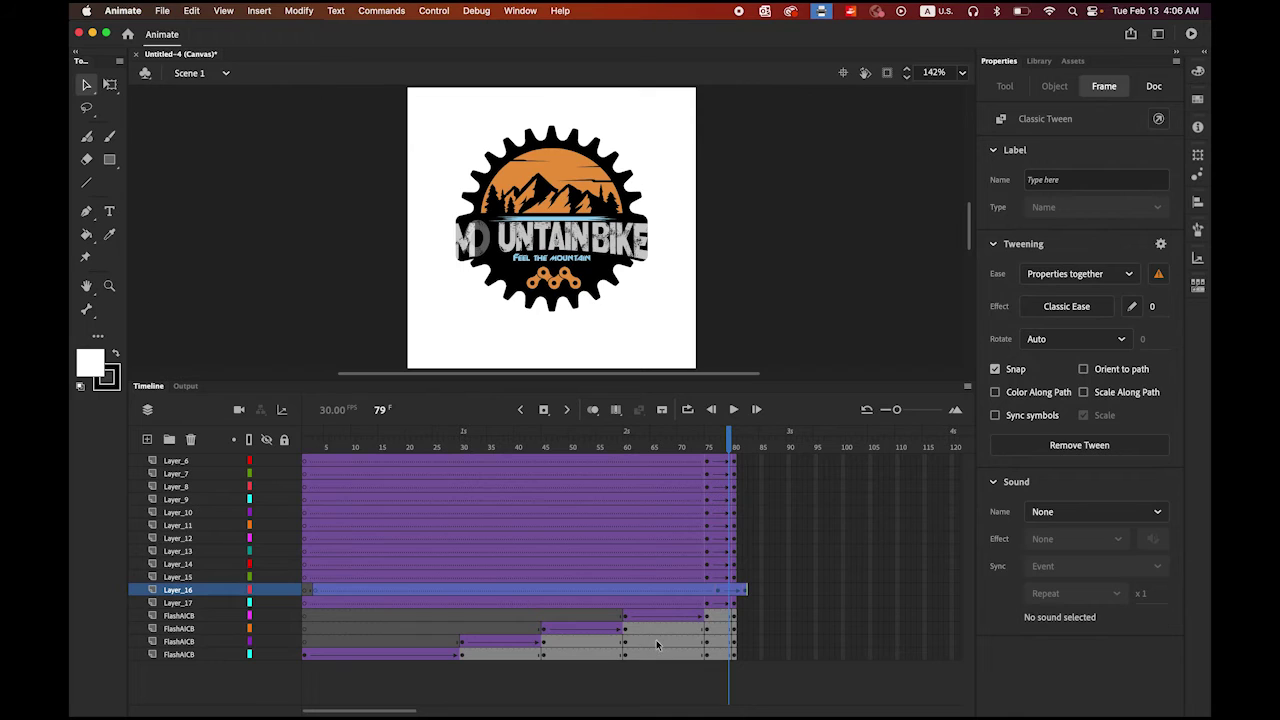
Step: Stagger Layer_15, Layer_14 and Layer_13, shifting their frames to end at frames 84, 86 and 88 respectively
left_click(170, 578)
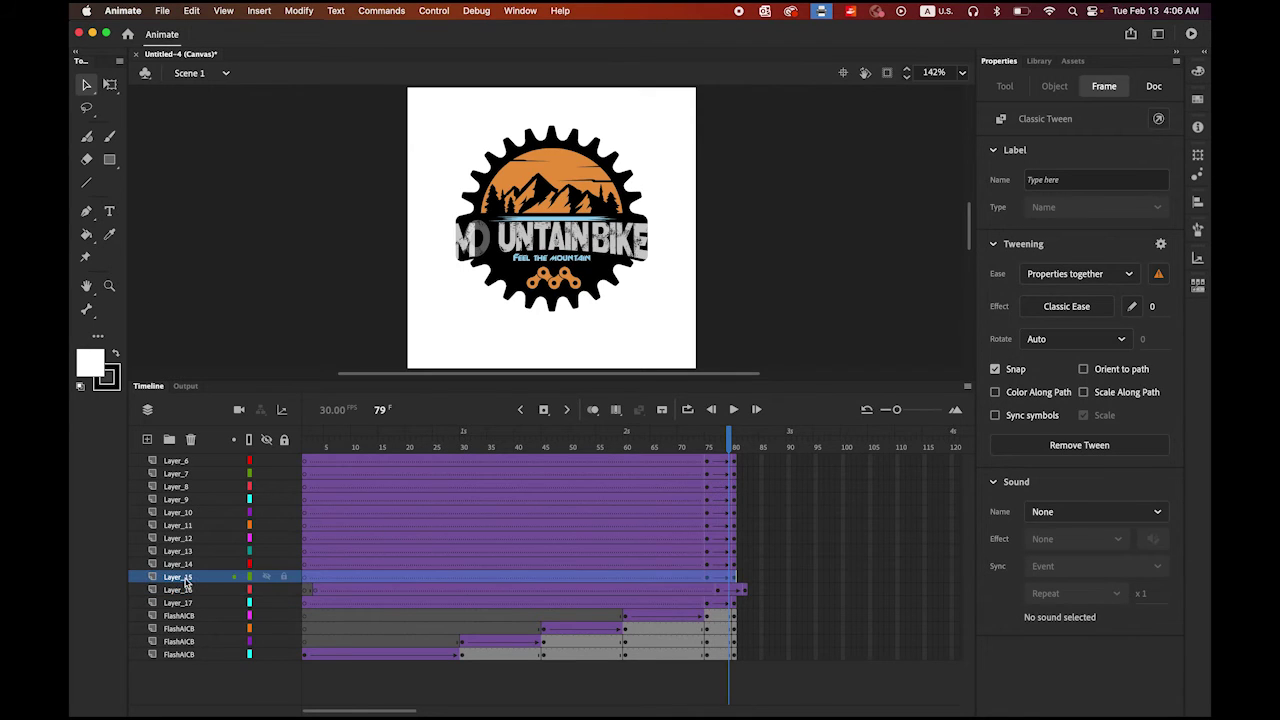
left_click_drag(716, 576, 740, 578)
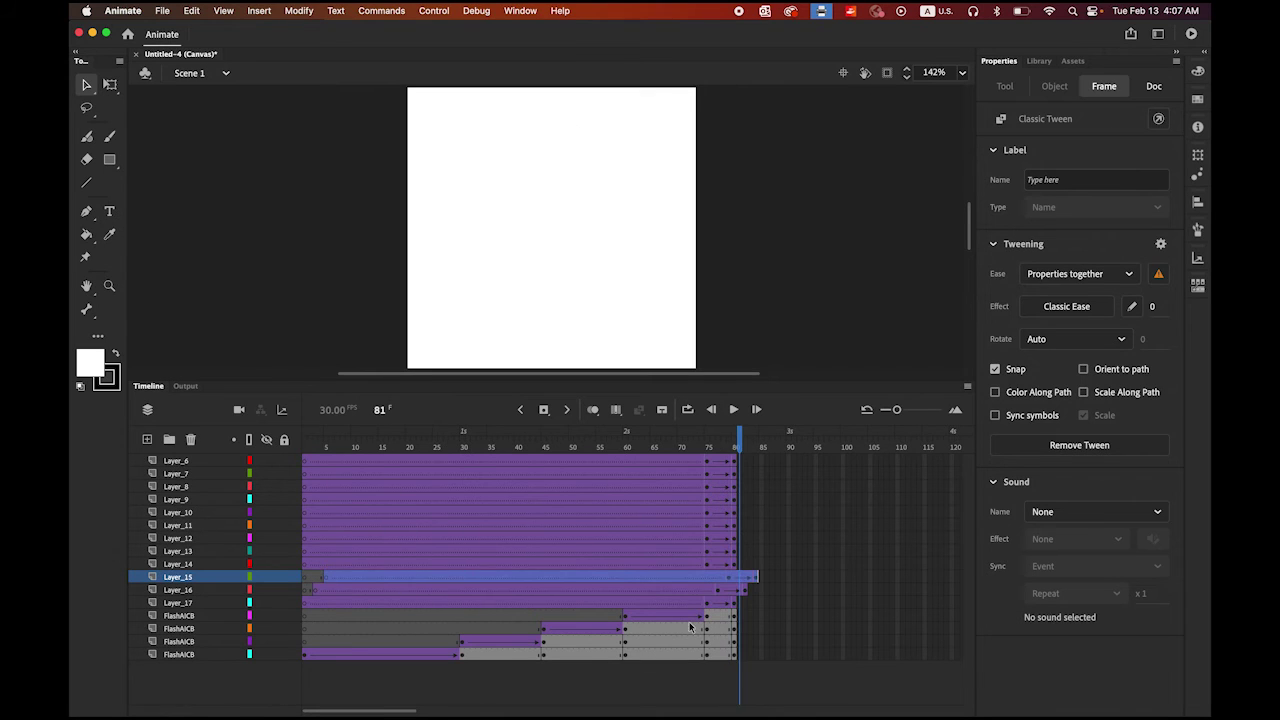
left_click(430, 563)
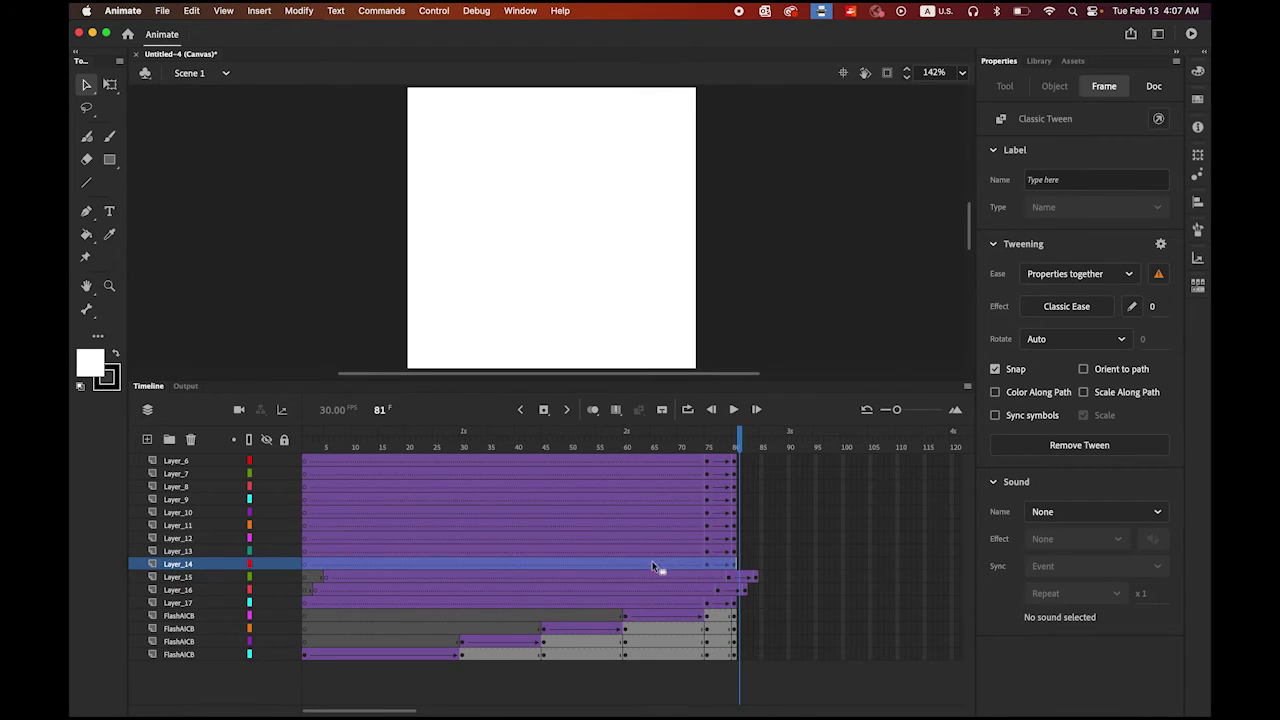
left_click_drag(719, 562, 756, 566)
left_click(753, 551)
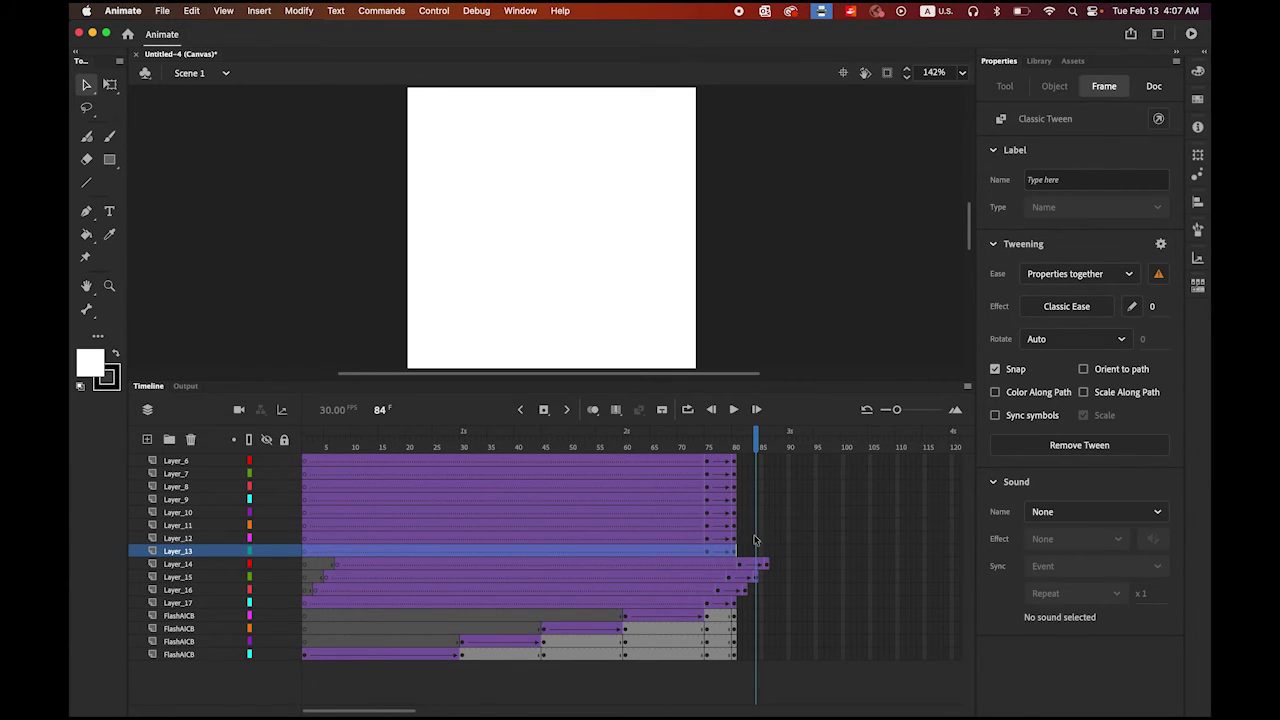
left_click_drag(721, 555, 808, 517)
Step: Shift Layer_12, Layer_11, Layer_10 and Layer_9 so each ends two frames after the layer below, with Layer_9 ending at frame 96
left_click(195, 538)
left_click(205, 526)
left_click(186, 514)
left_click(187, 499)
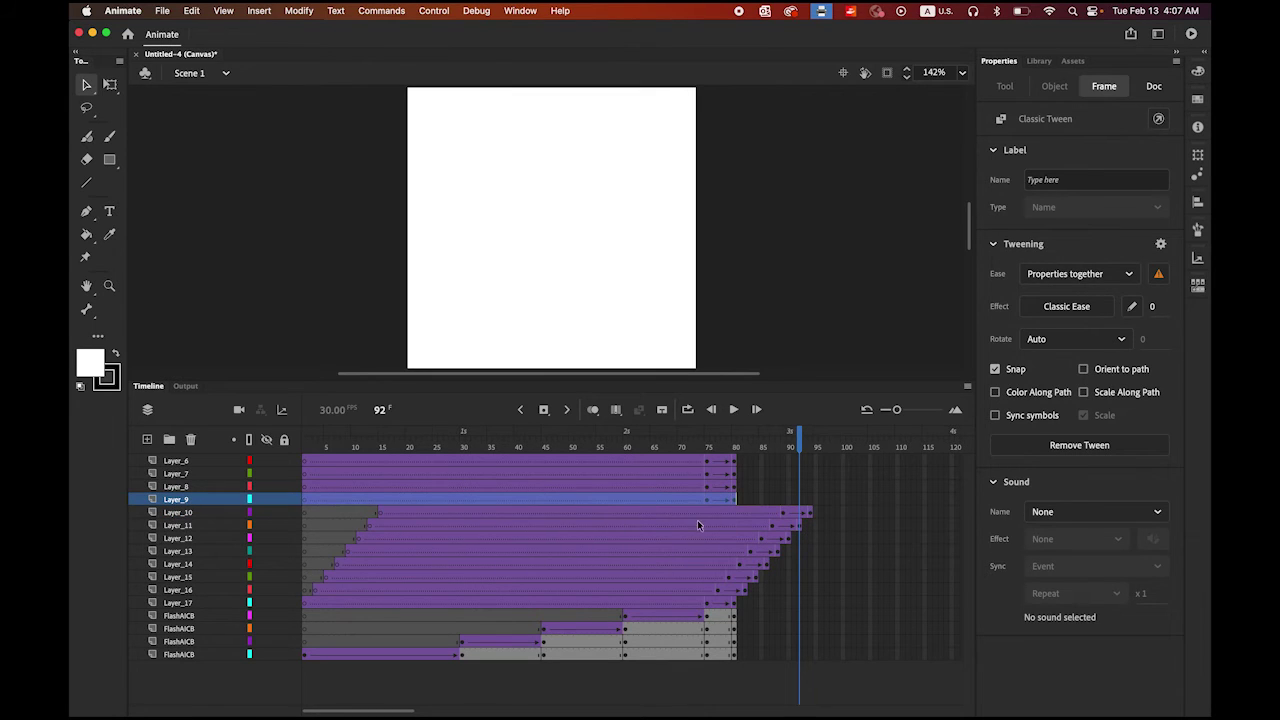
left_click_drag(723, 503, 812, 507)
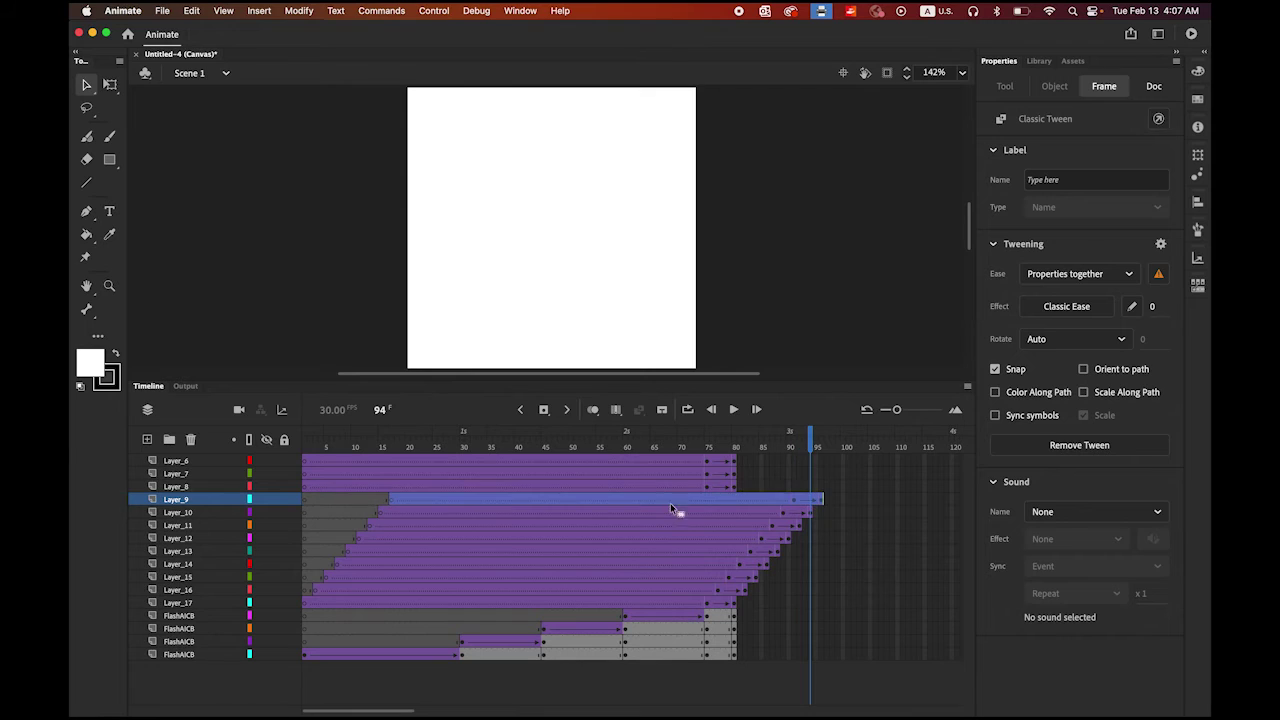
Step: Shift the frames of Layer_8, Layer_7 and Layer_6 to end at frames 98, 100 and 102 respectively
left_click(192, 487)
left_click_drag(720, 486, 830, 487)
left_click(197, 474)
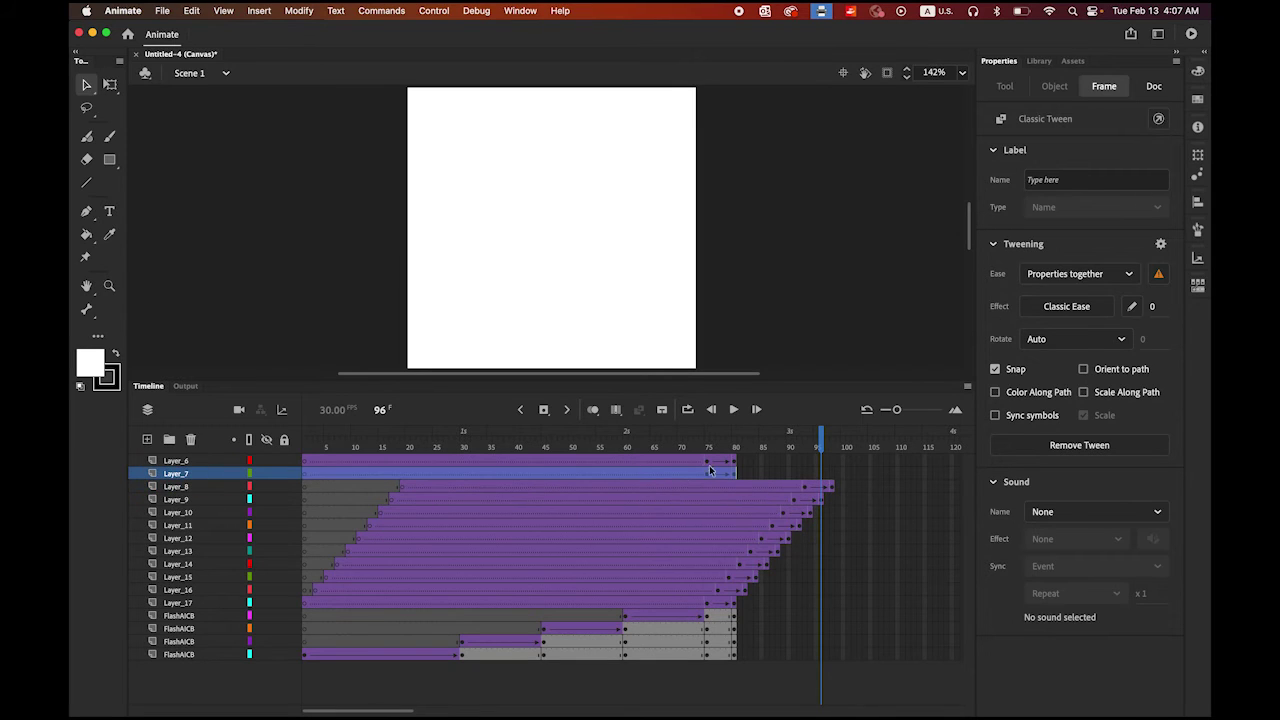
left_click_drag(735, 474, 836, 480)
left_click(182, 462)
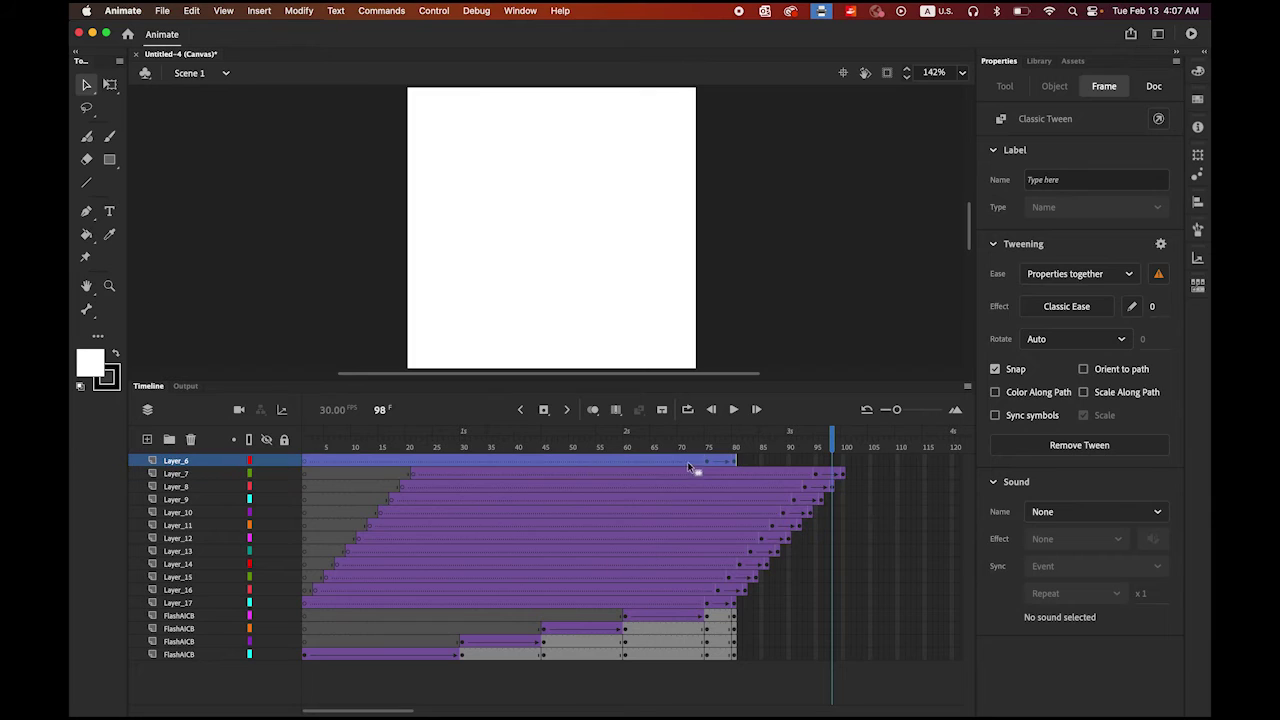
left_click_drag(722, 463, 826, 468)
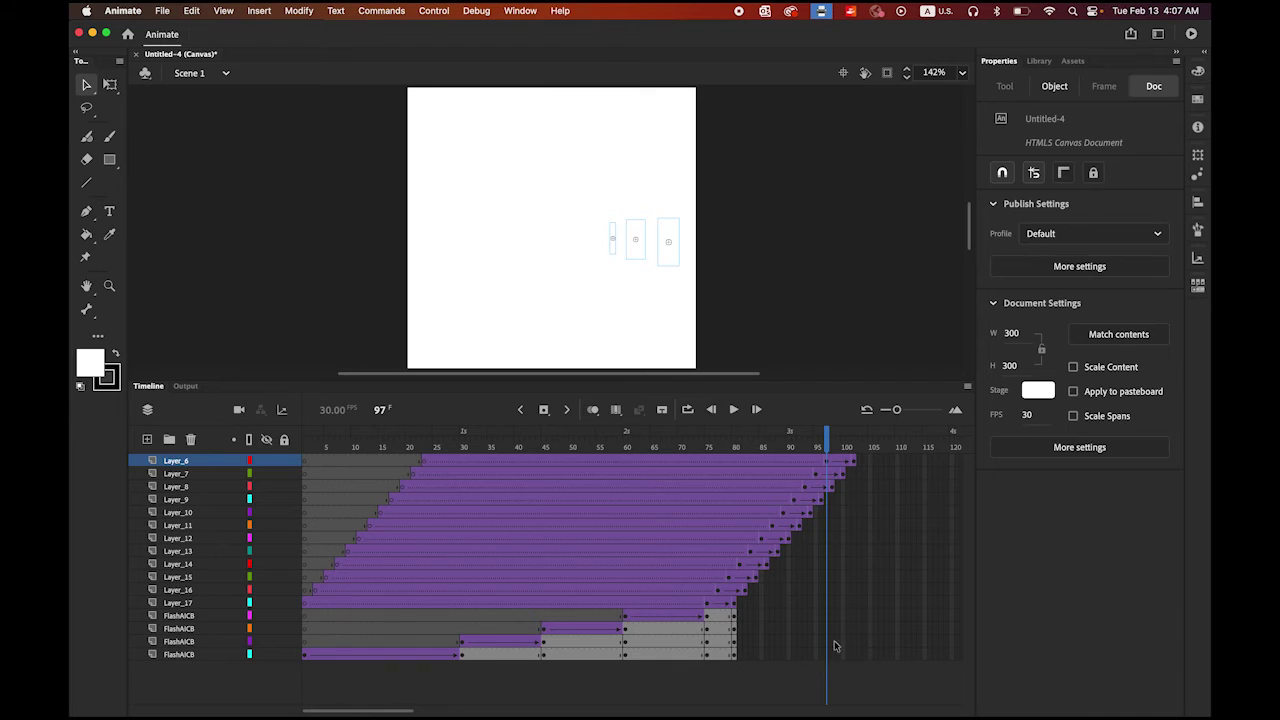
Step: Insert keyframes at frame 102 on every layer from Layer_7 down to the lowest FlashAICB layer
left_click(855, 475)
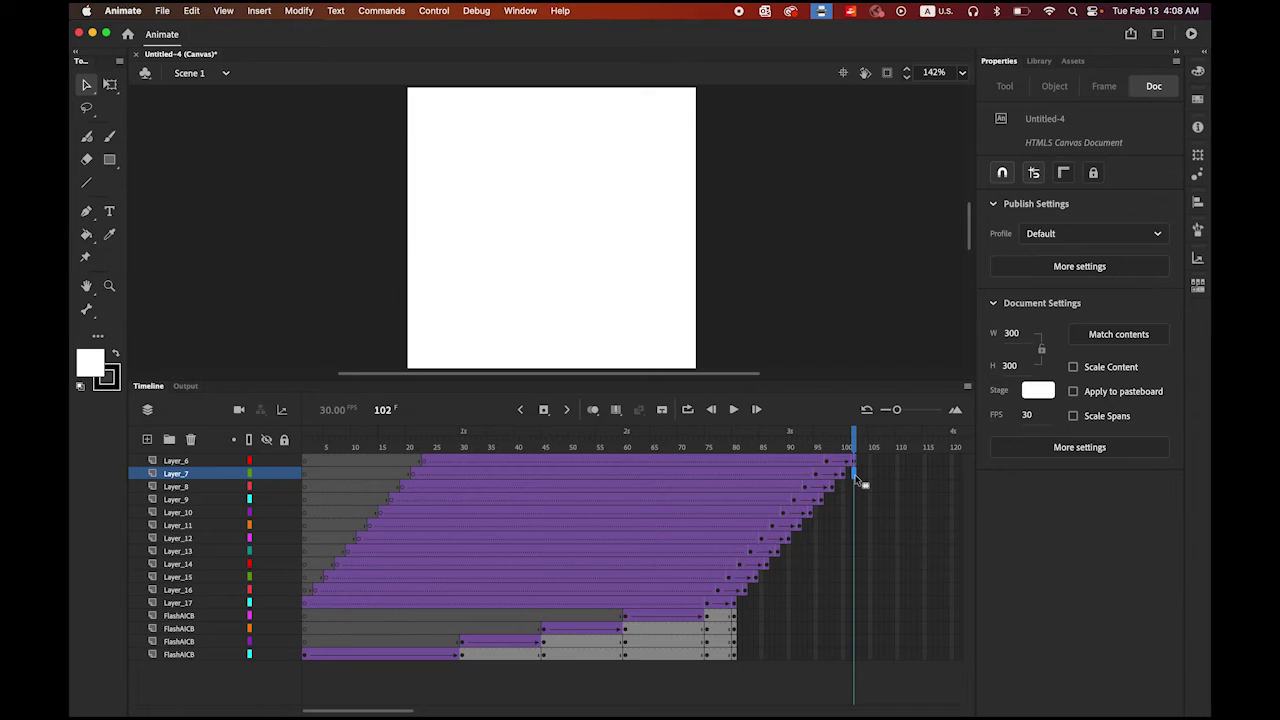
left_click(854, 657, "shift")
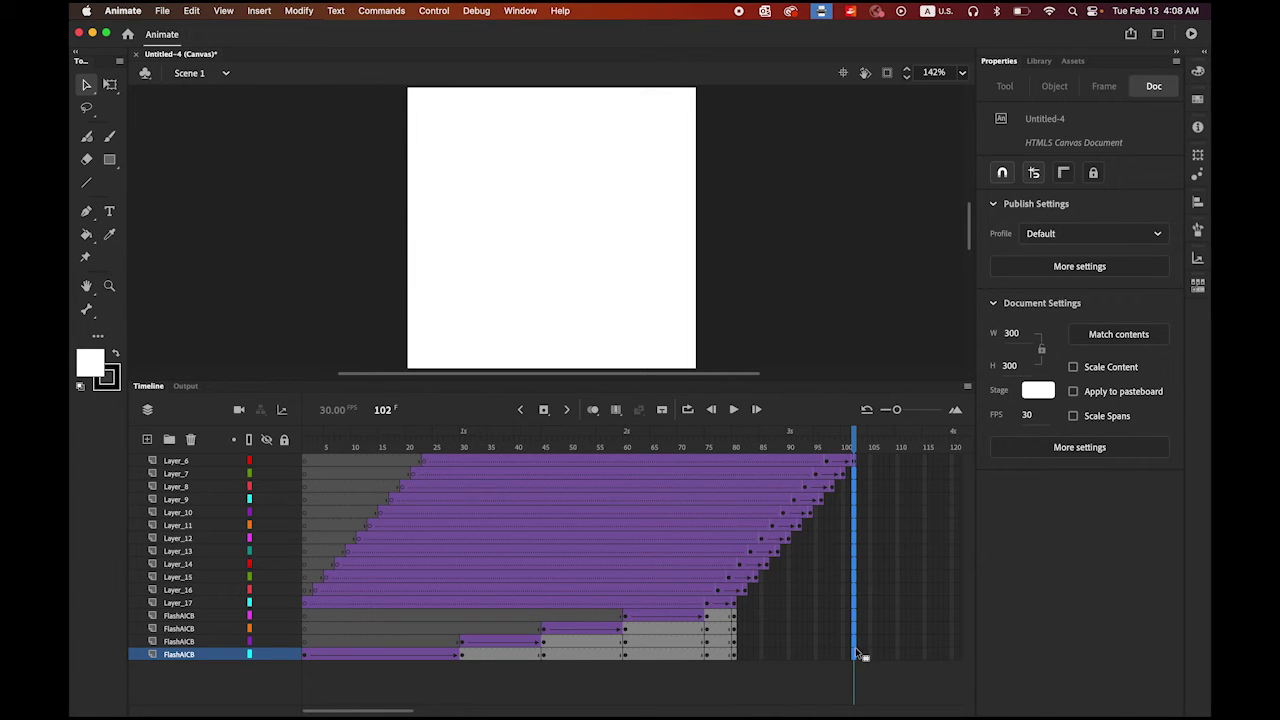
left_click(543, 409)
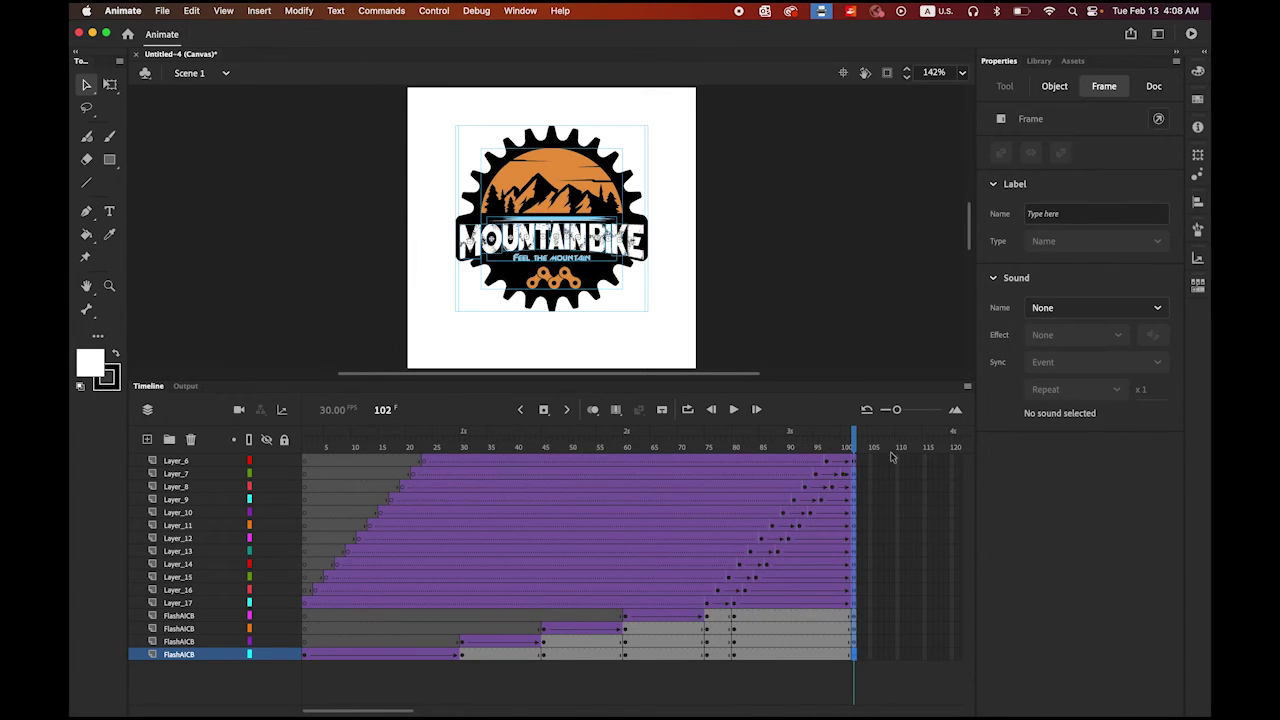
left_click(829, 318)
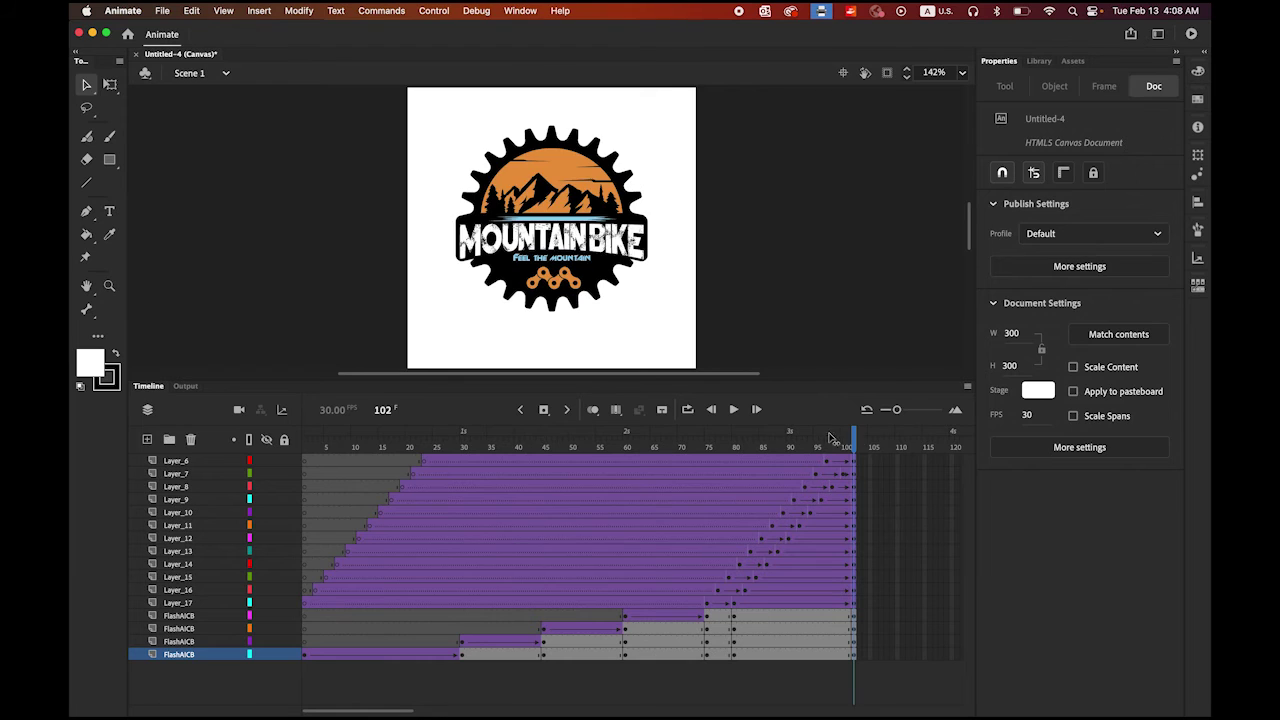
Step: Play the timeline from the beginning to review the staggered letter animation
left_click_drag(853, 440, 197, 490)
left_click(737, 409)
left_click(733, 409)
mouse_move(855, 448)
left_mouse_down()
mouse_move(766, 448)
mouse_move(855, 448)
left_mouse_up()
Step: Test the movie in the browser, then return to Animate
left_click(436, 11)
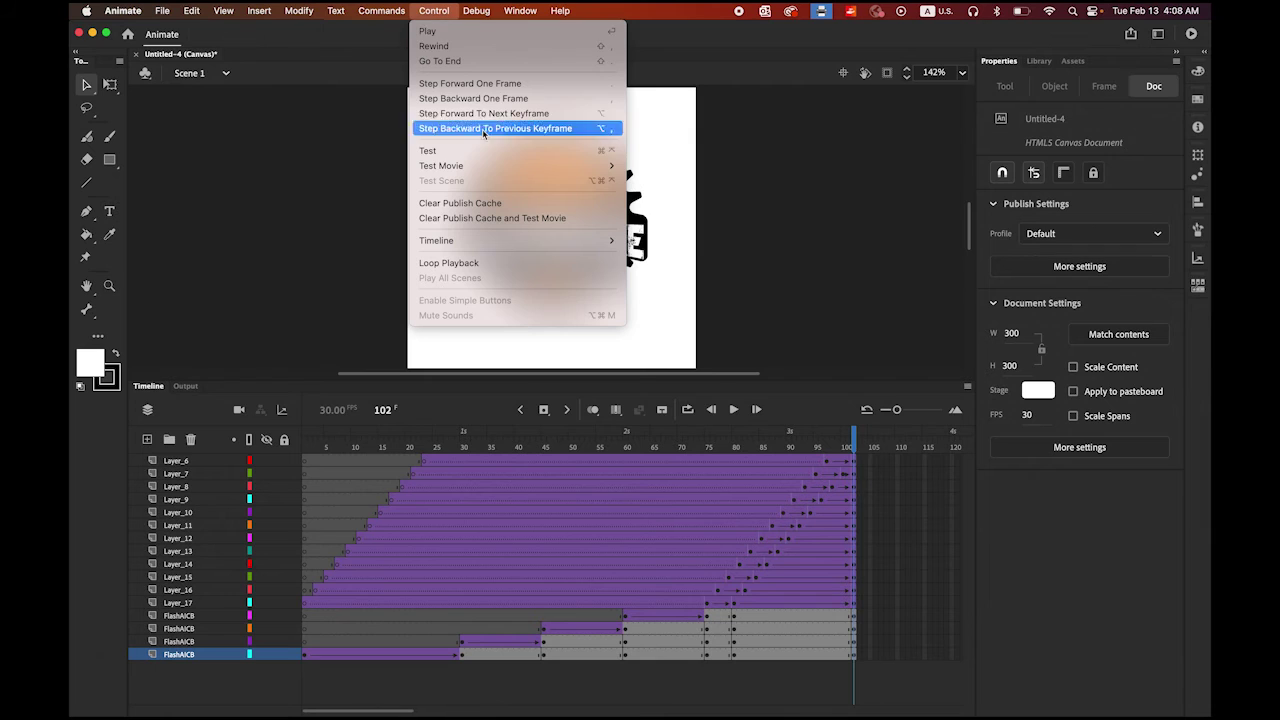
mouse_move(493, 172)
left_click(658, 181)
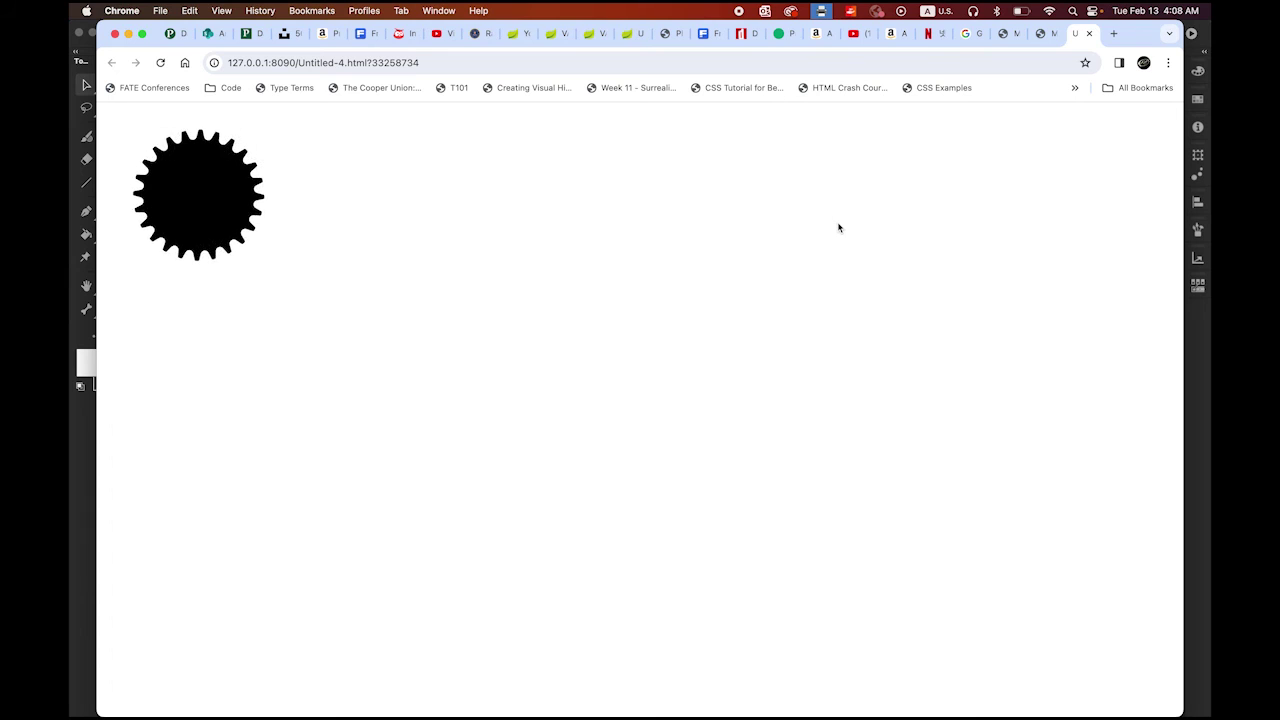
left_click(1194, 334)
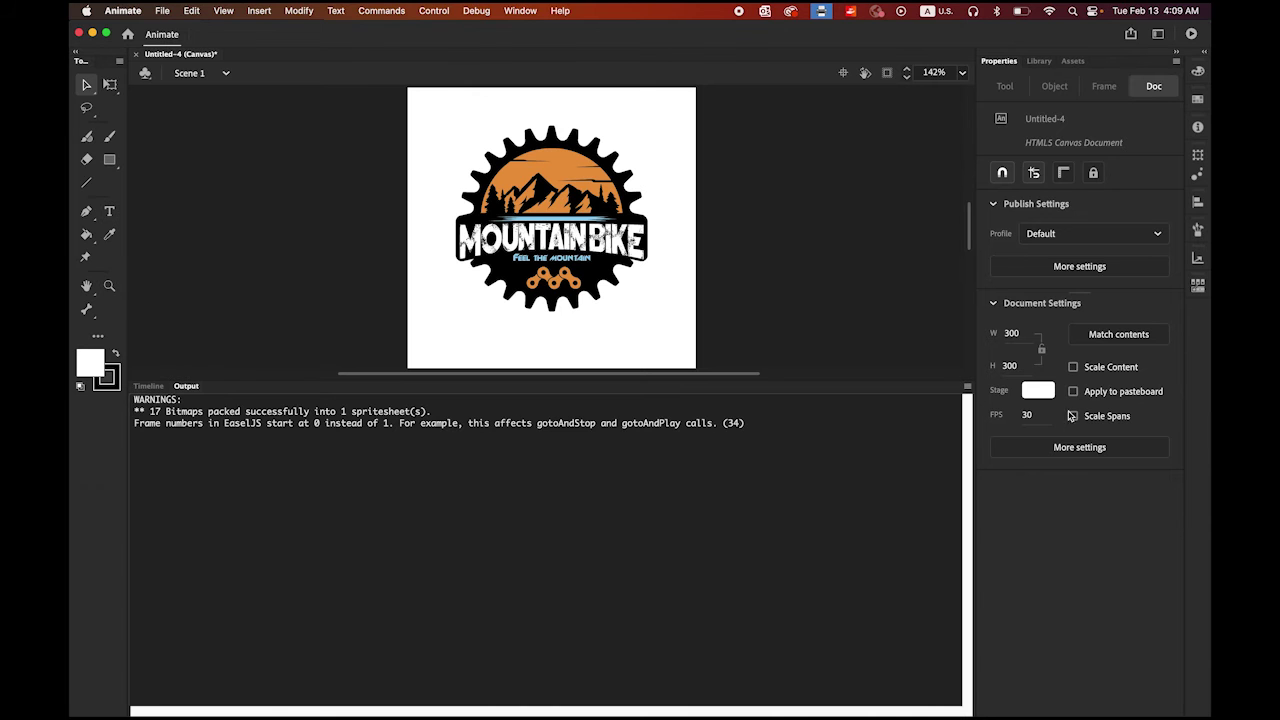
Step: Extend the animation by inserting keyframes at frame 150 on every layer from Layer_6 down to the lowest FlashAICB layer
left_click(148, 386)
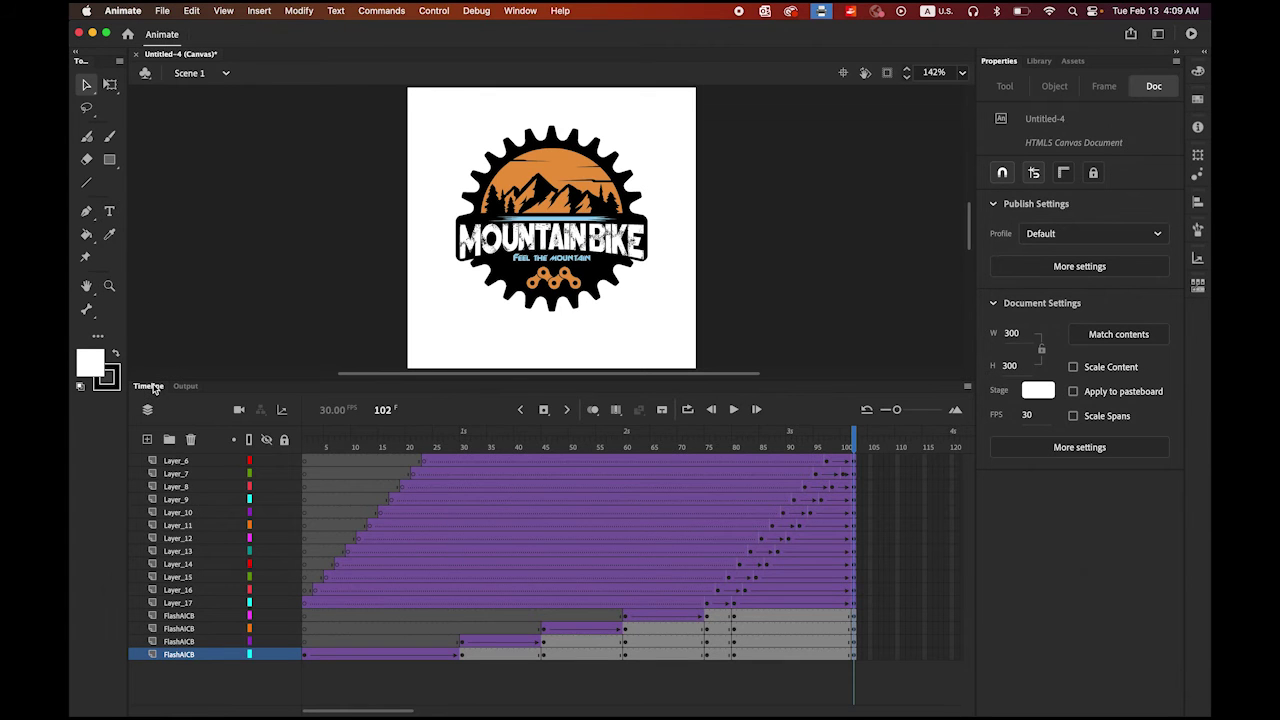
left_click_drag(401, 712, 439, 713)
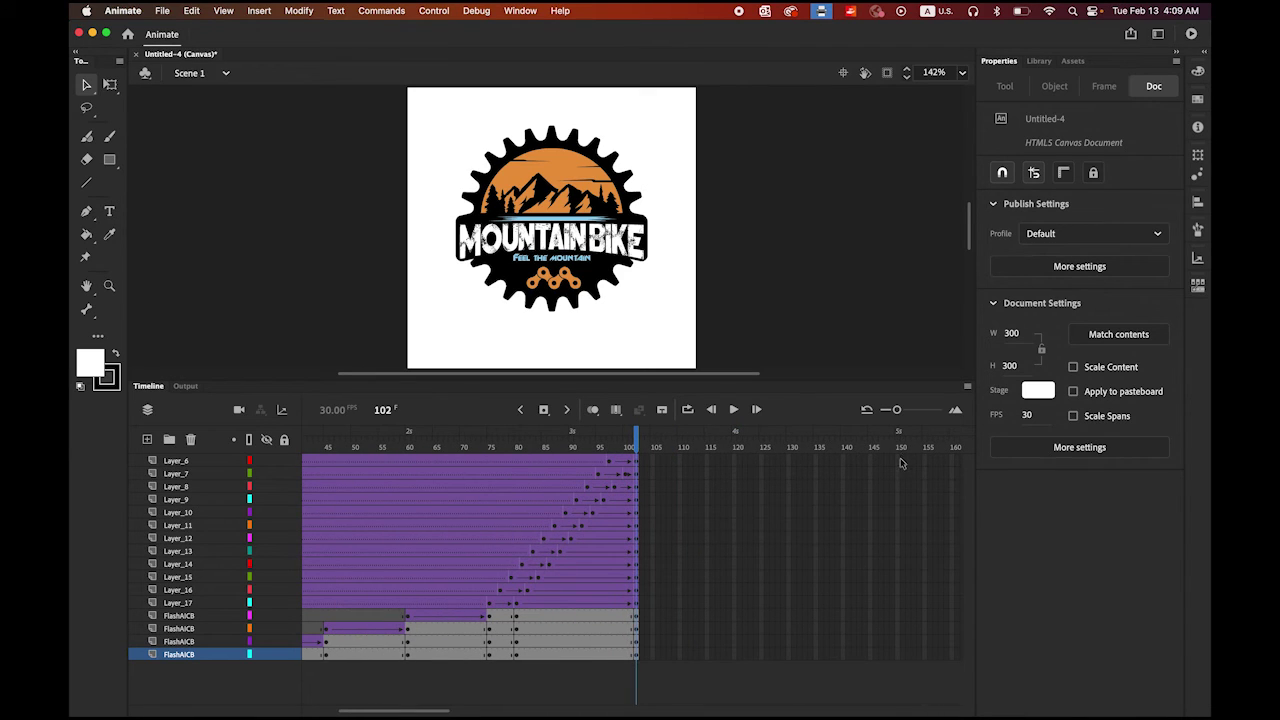
left_click(897, 460)
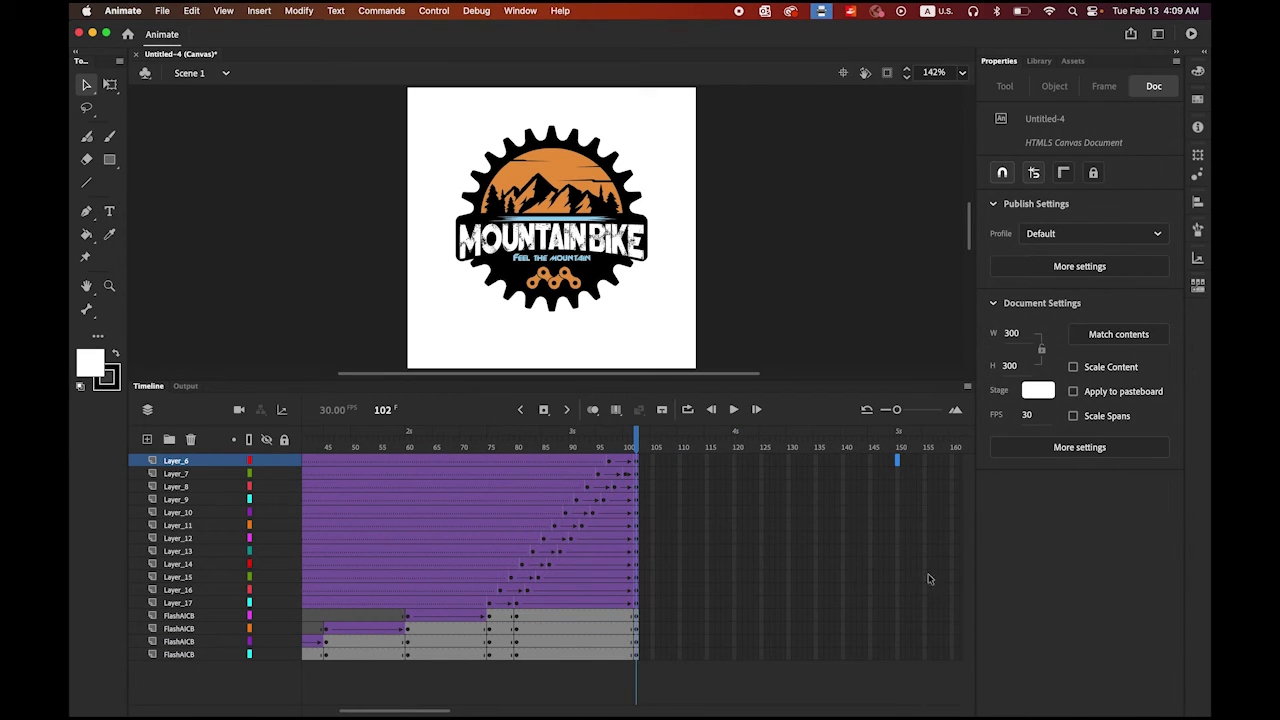
left_click(897, 656, "shift")
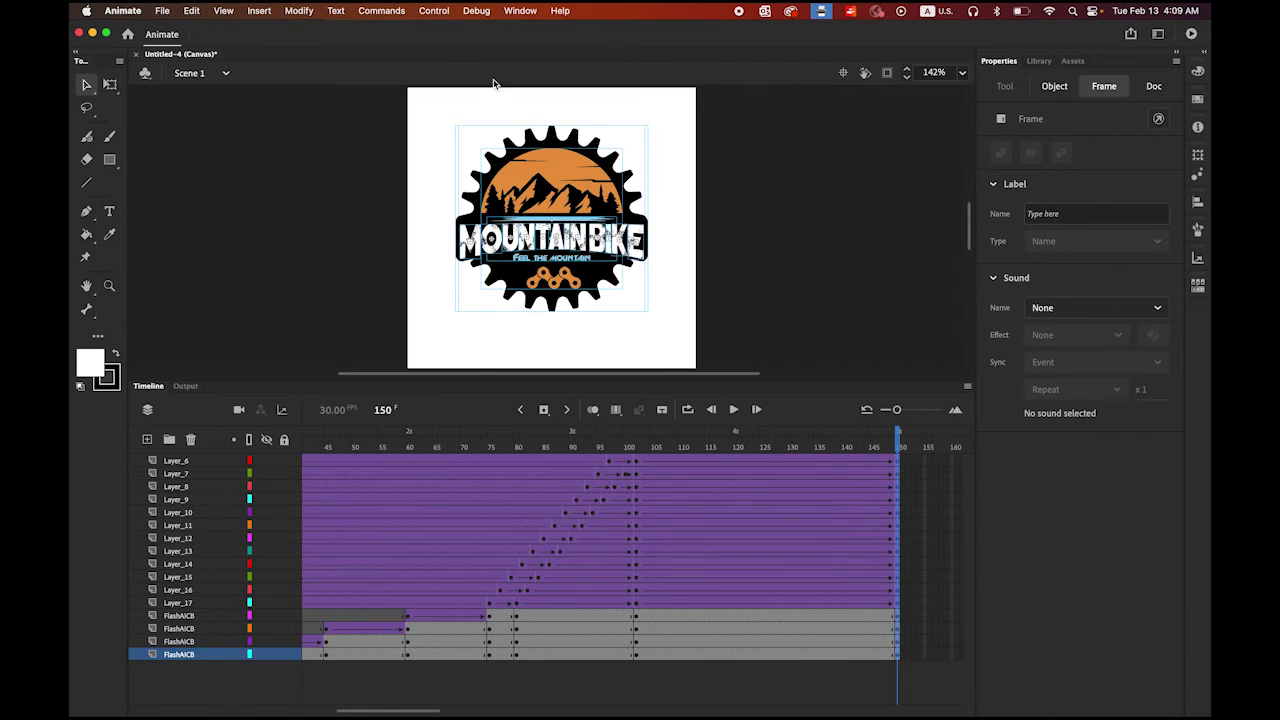
Step: Test the extended movie in the browser and return to the timeline in Animate
left_click(423, 10)
mouse_move(512, 164)
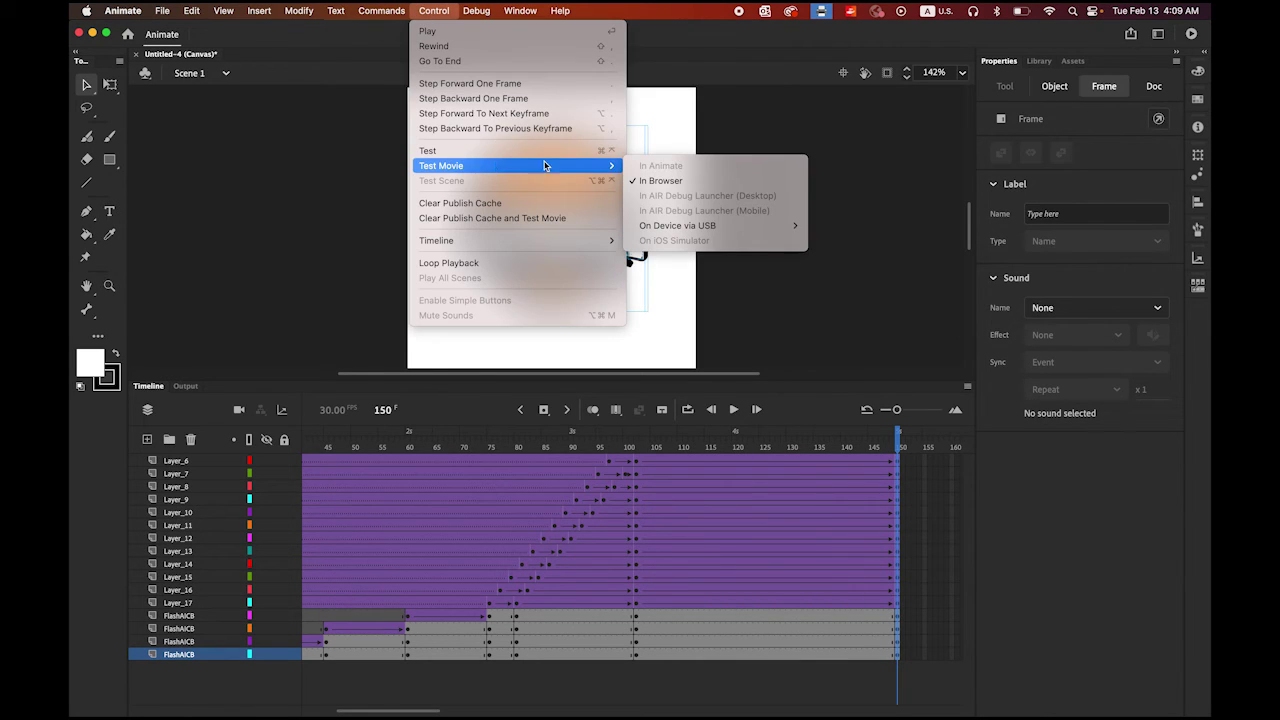
left_click(661, 180)
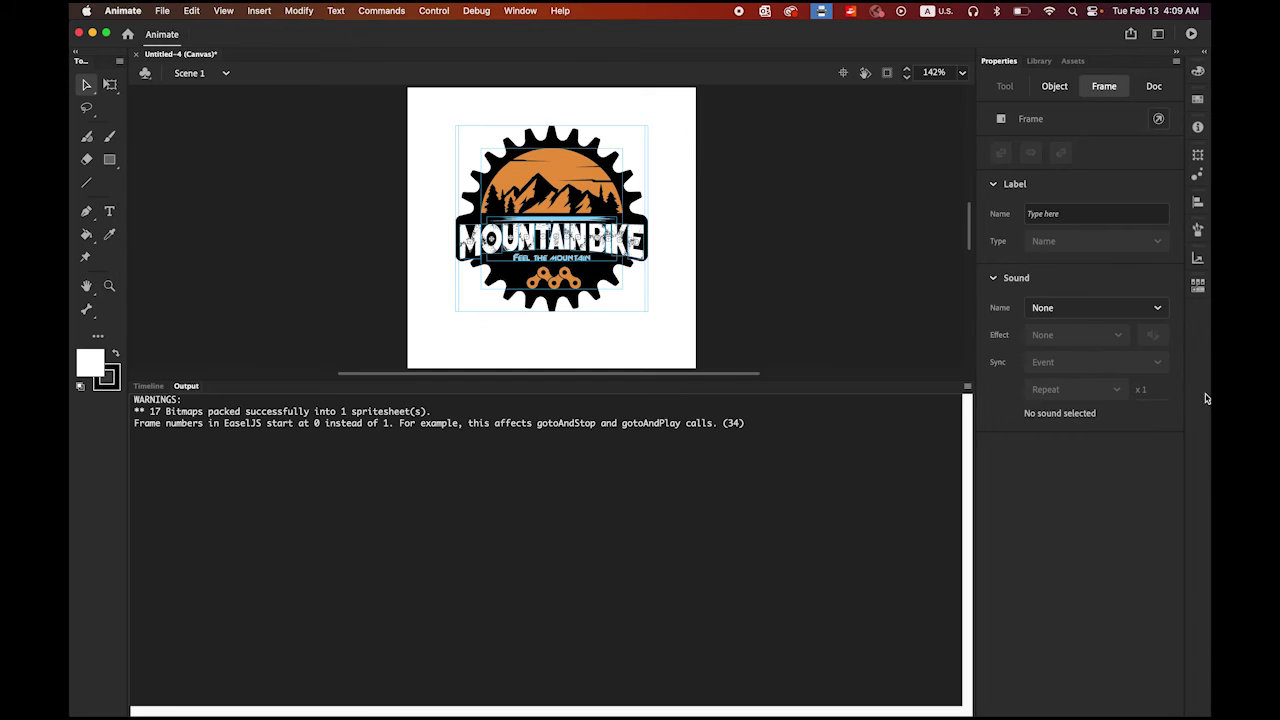
left_click(1206, 396)
left_click(148, 386)
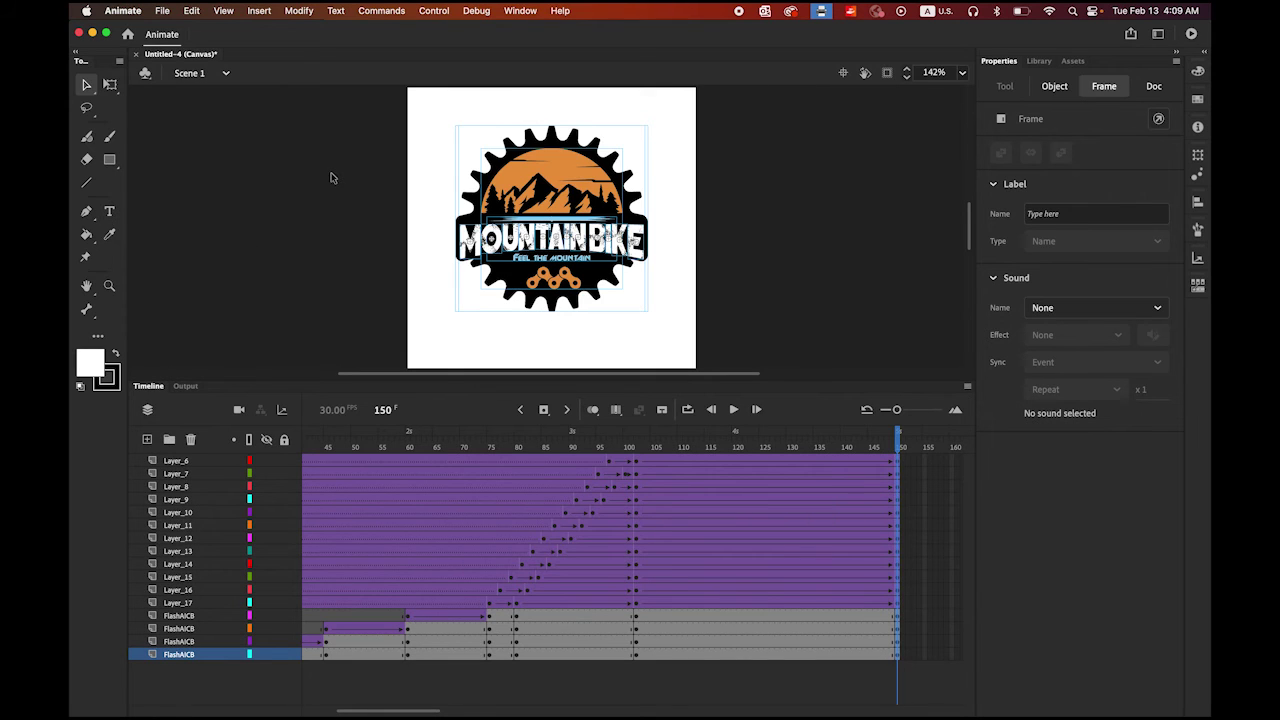
Step: Save the document as MB_anim.fla in the Logo_animation folder and deselect everything on the stage
left_click(162, 10)
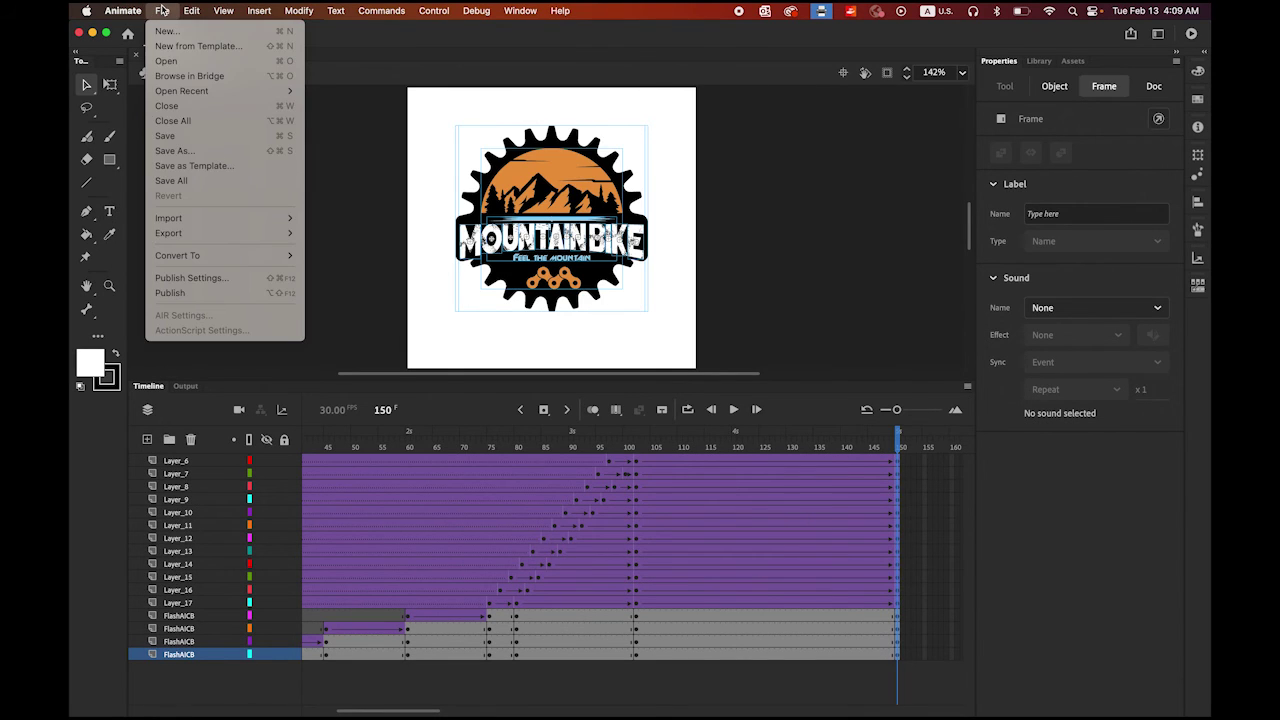
left_click(211, 152)
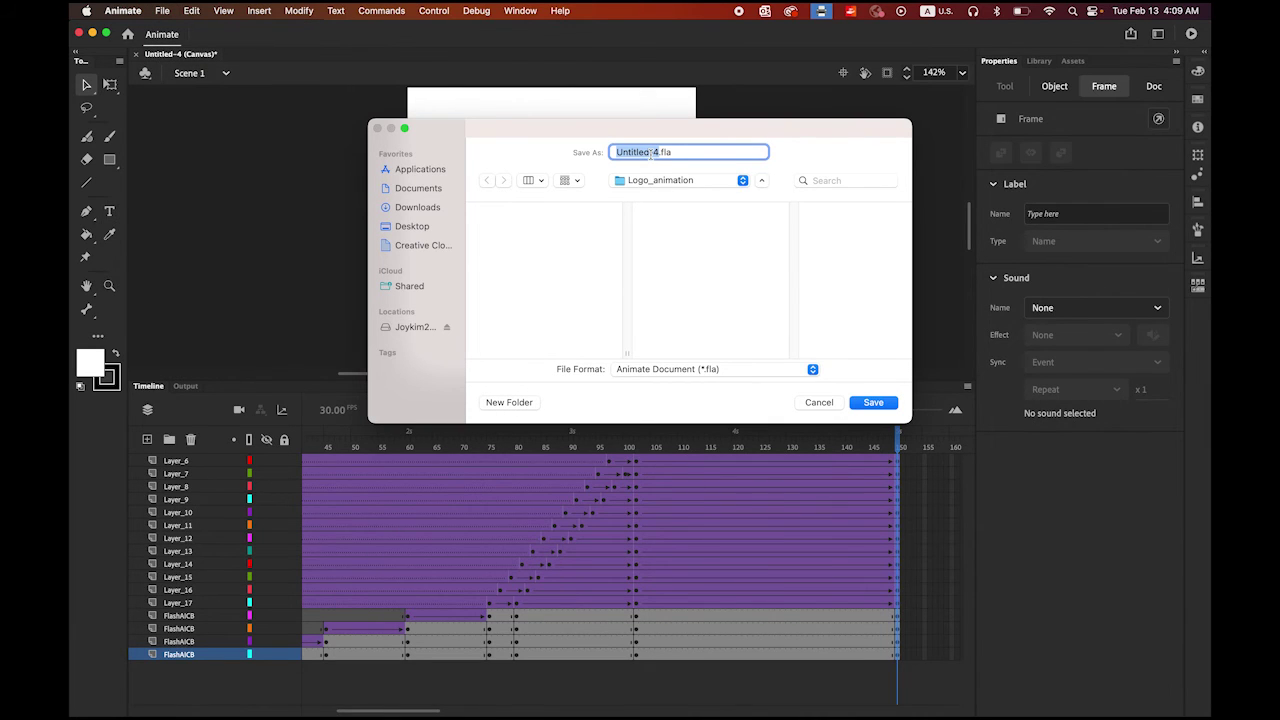
type("MB")
left_click(873, 402)
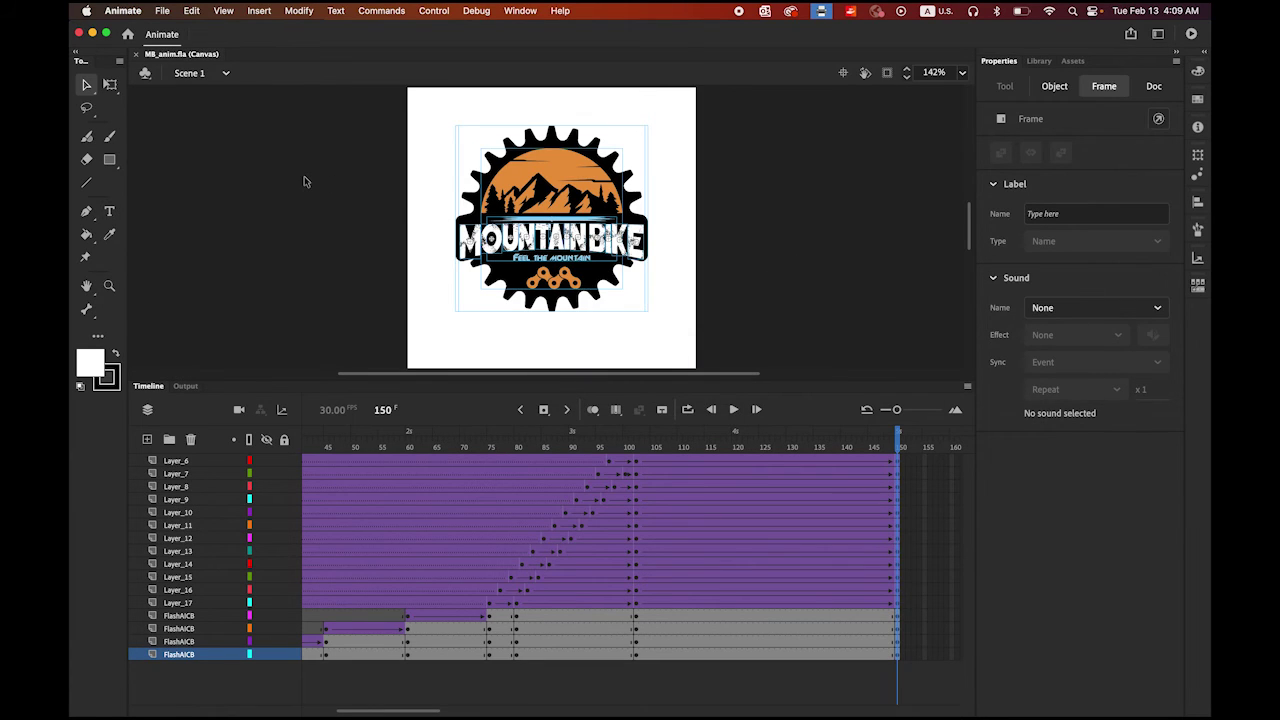
left_click(398, 303)
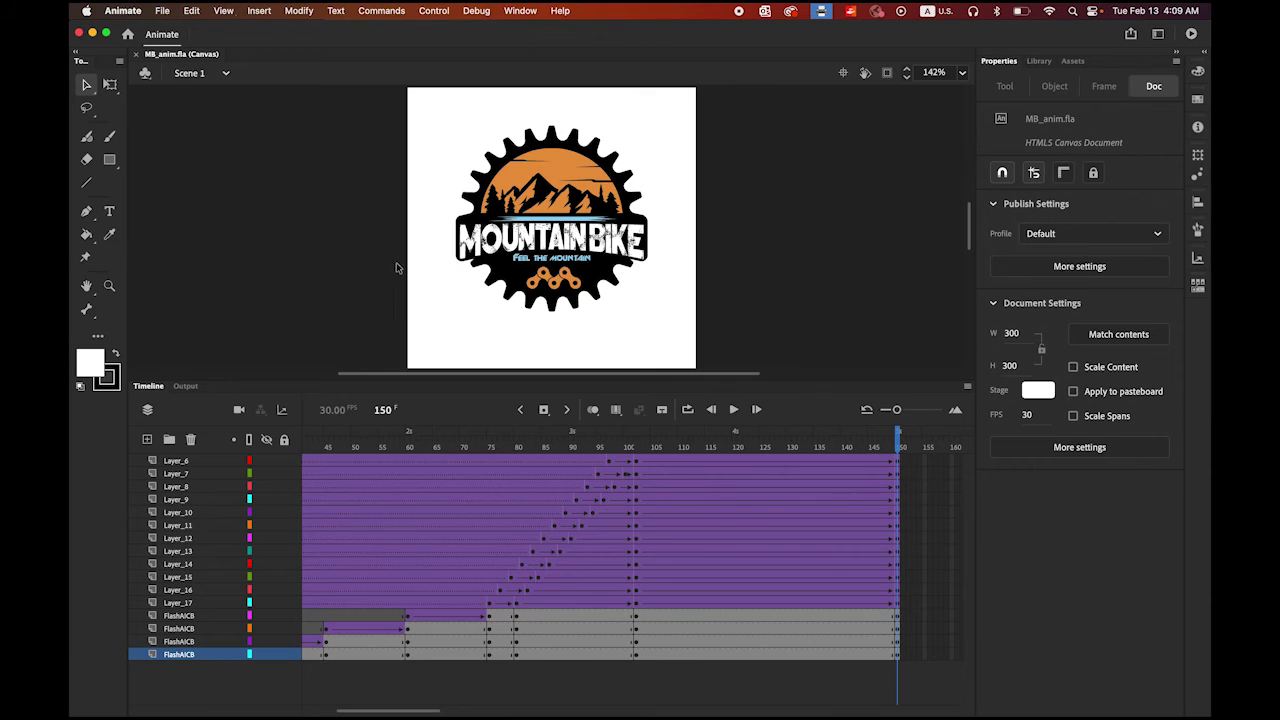
Step: Publish the movie as JavaScript/HTML with the output name MB_anim, leaving it non-responsive, and accept the publish settings
left_click(163, 12)
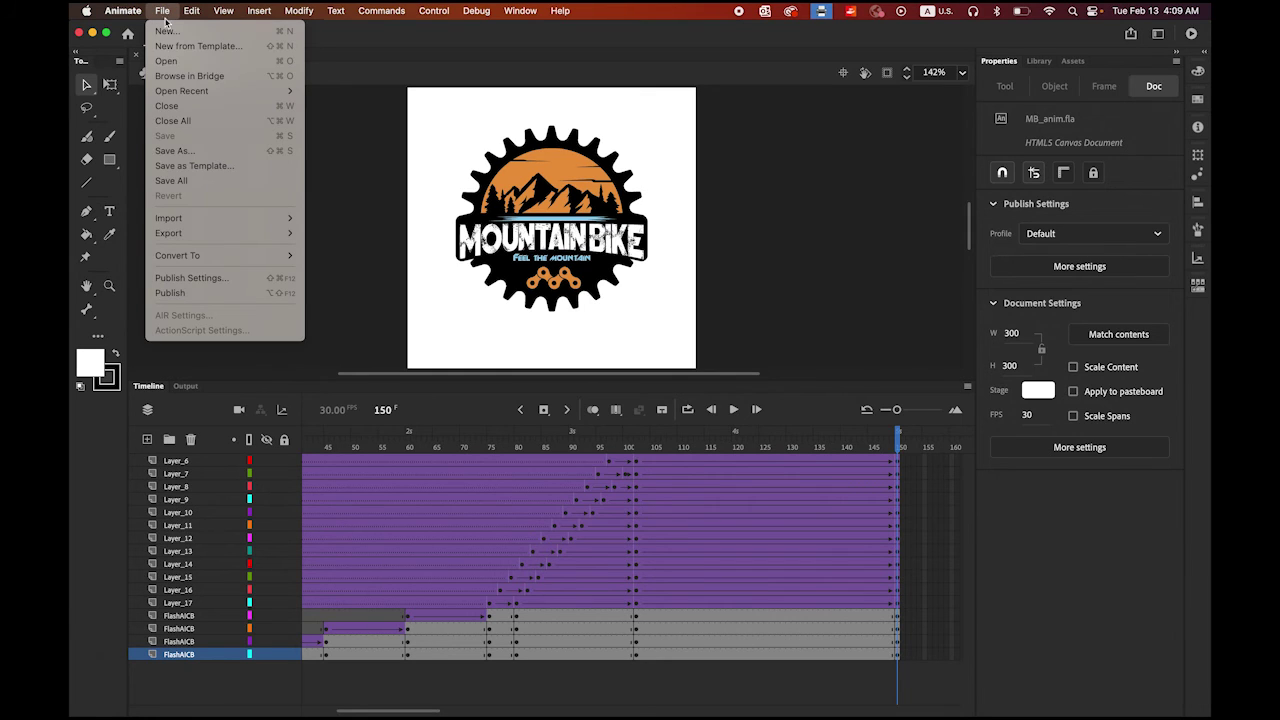
left_click(230, 280)
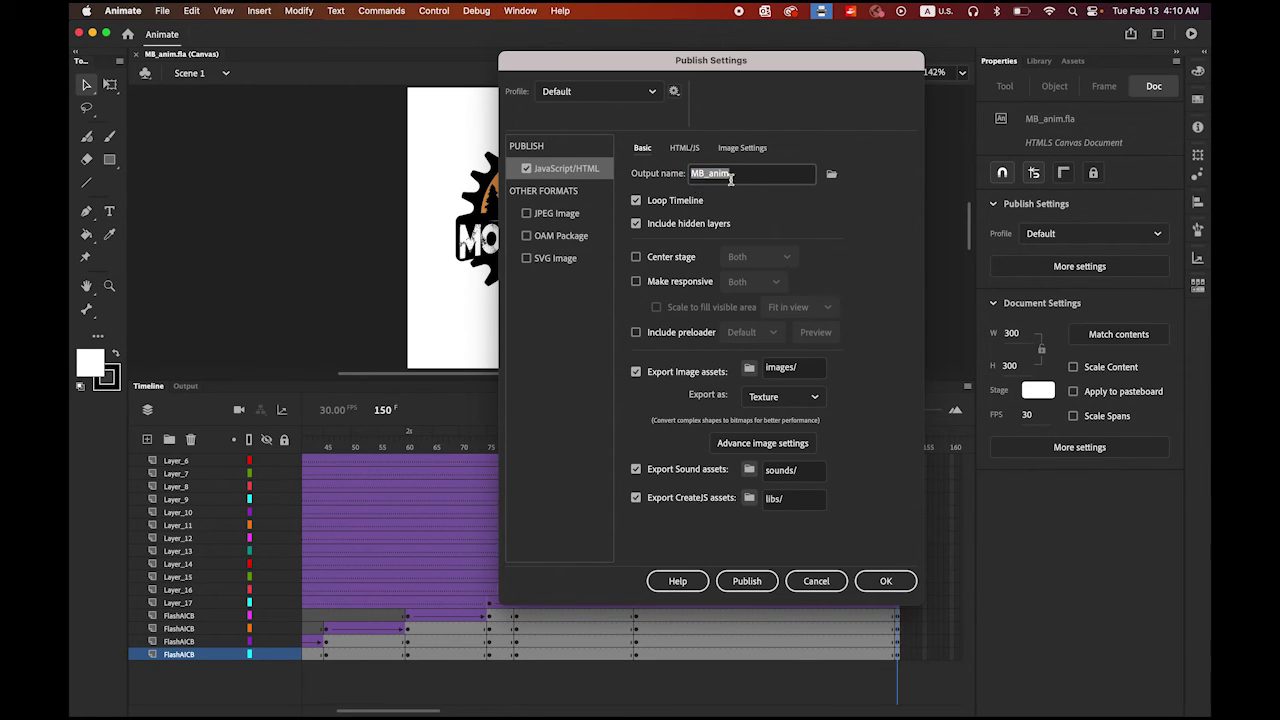
left_click(636, 282)
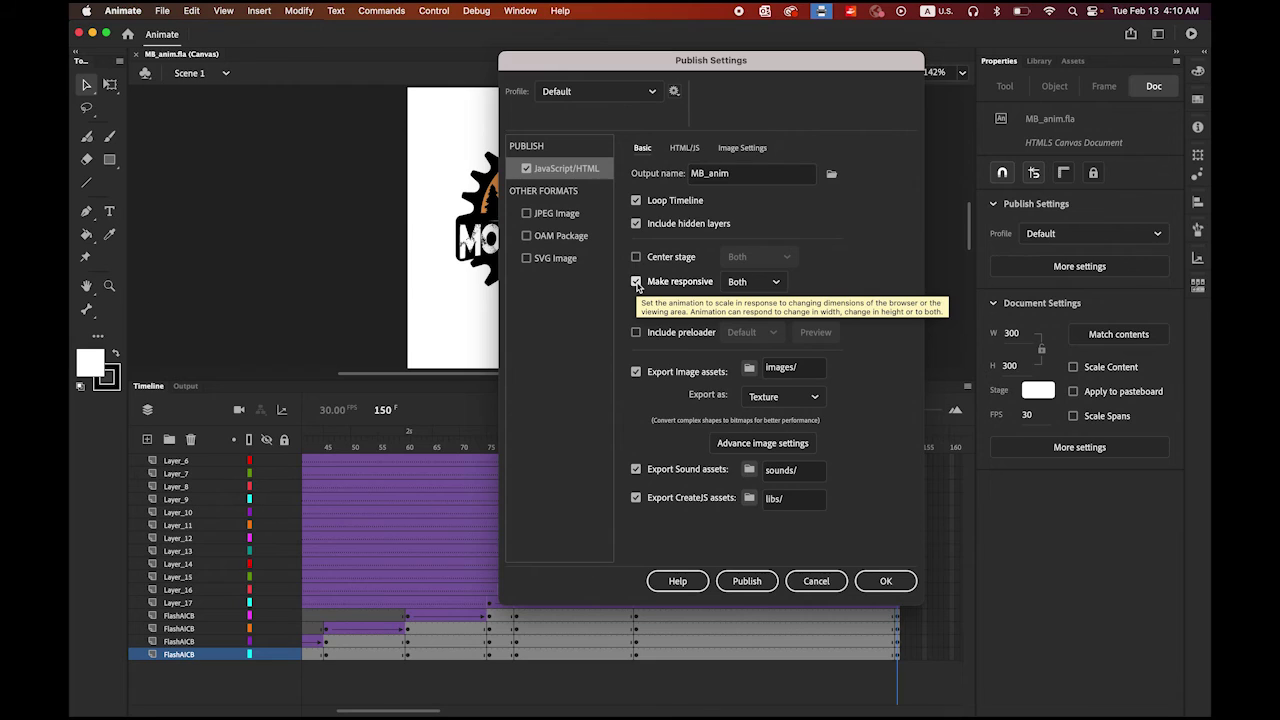
left_click(636, 282)
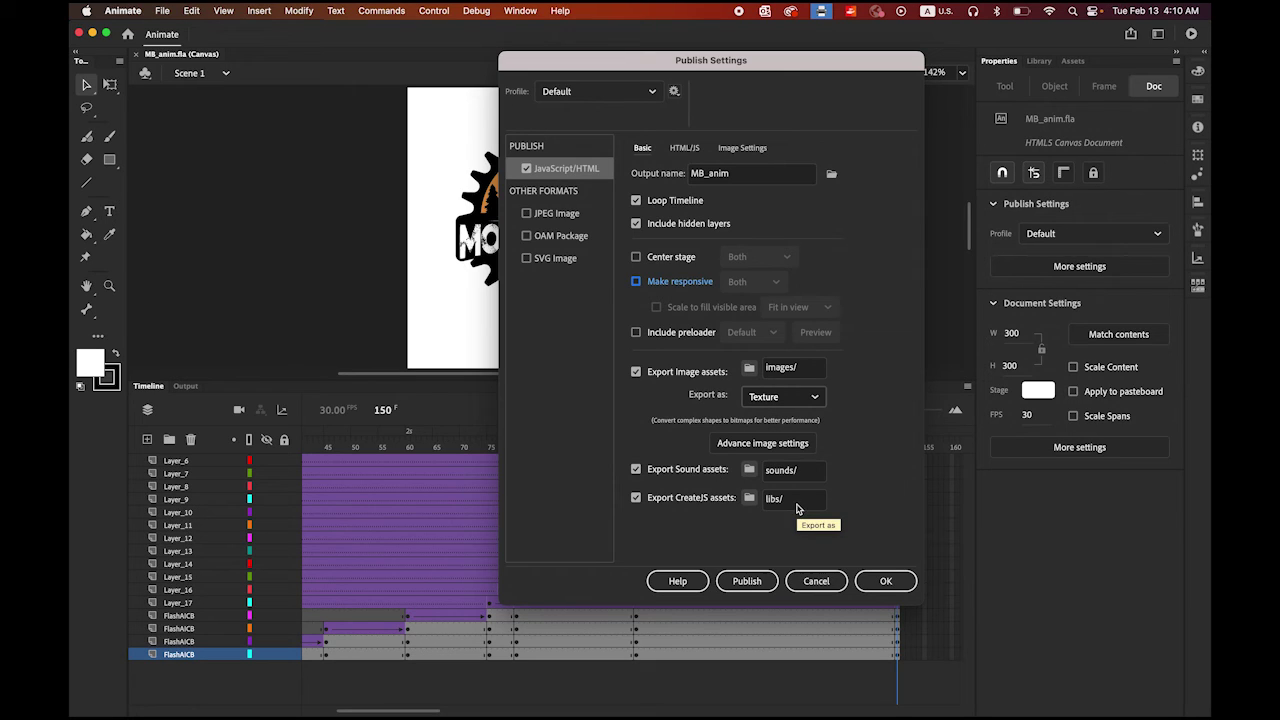
left_click(760, 587)
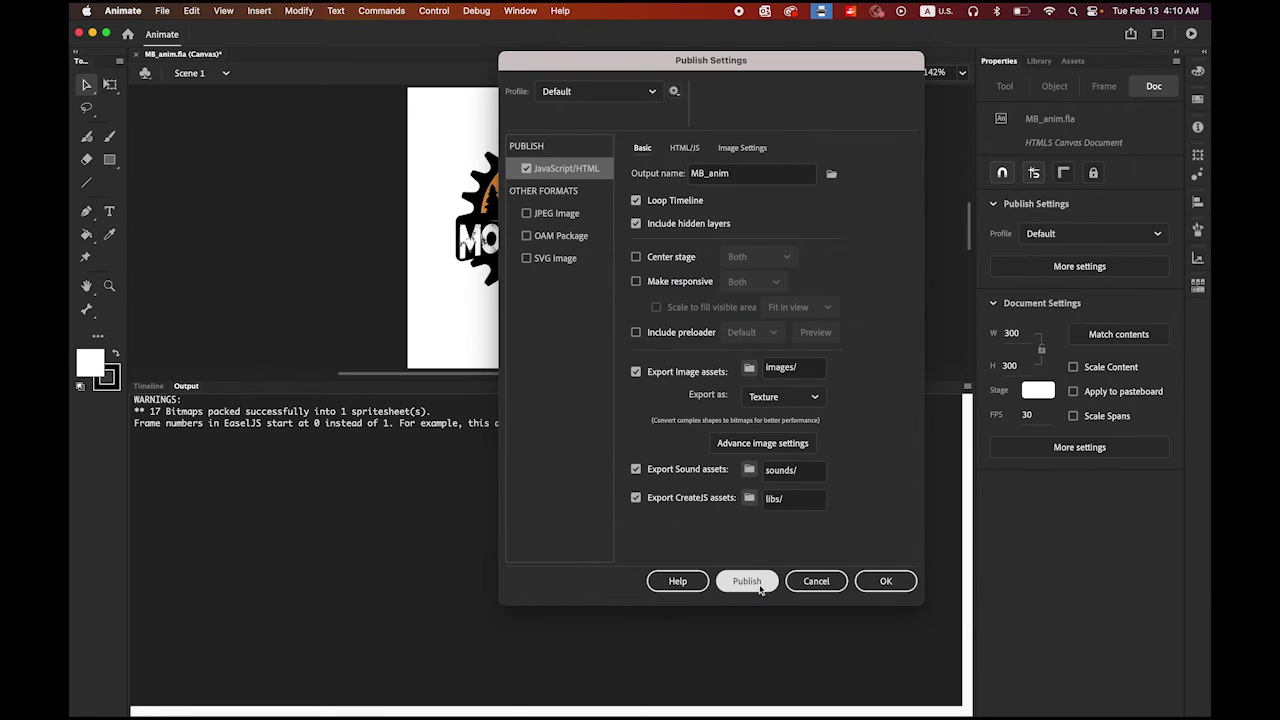
left_click(886, 581)
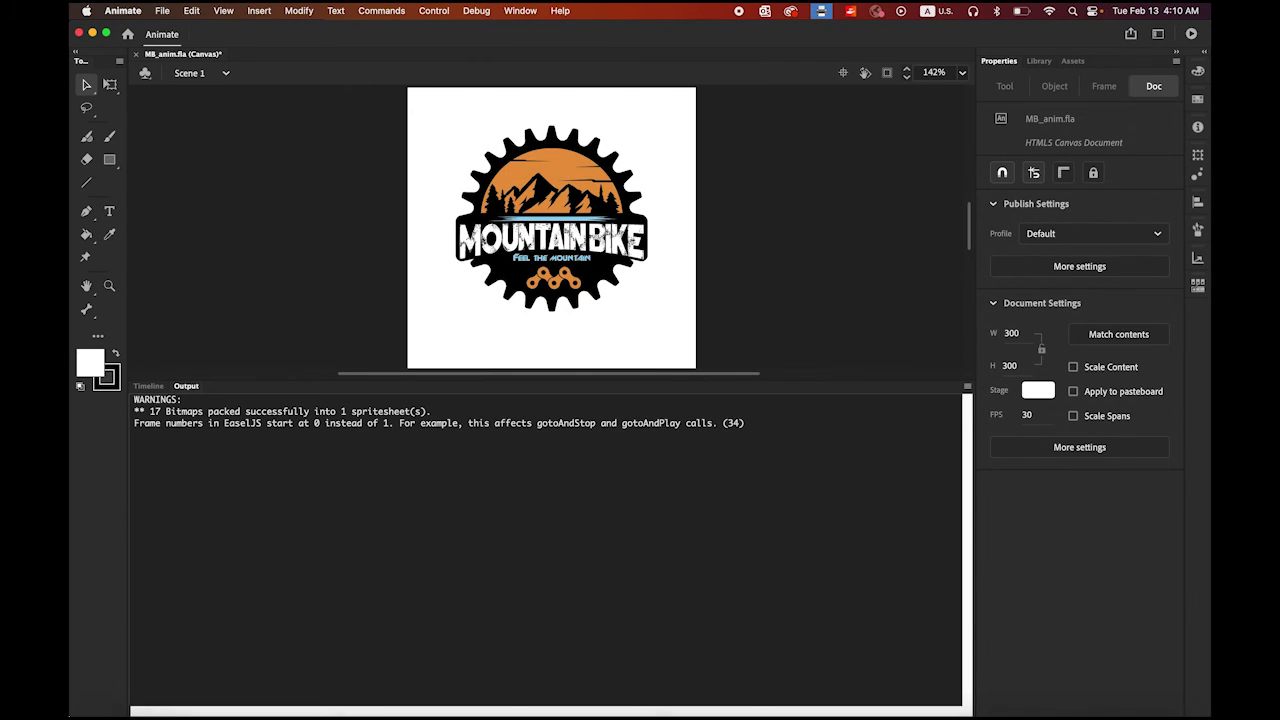
Step: Switch to Finder, inspect the published files in Logo_animation, open MB_anim.html in Chrome, and return to the Animate timeline
left_click(95, 699)
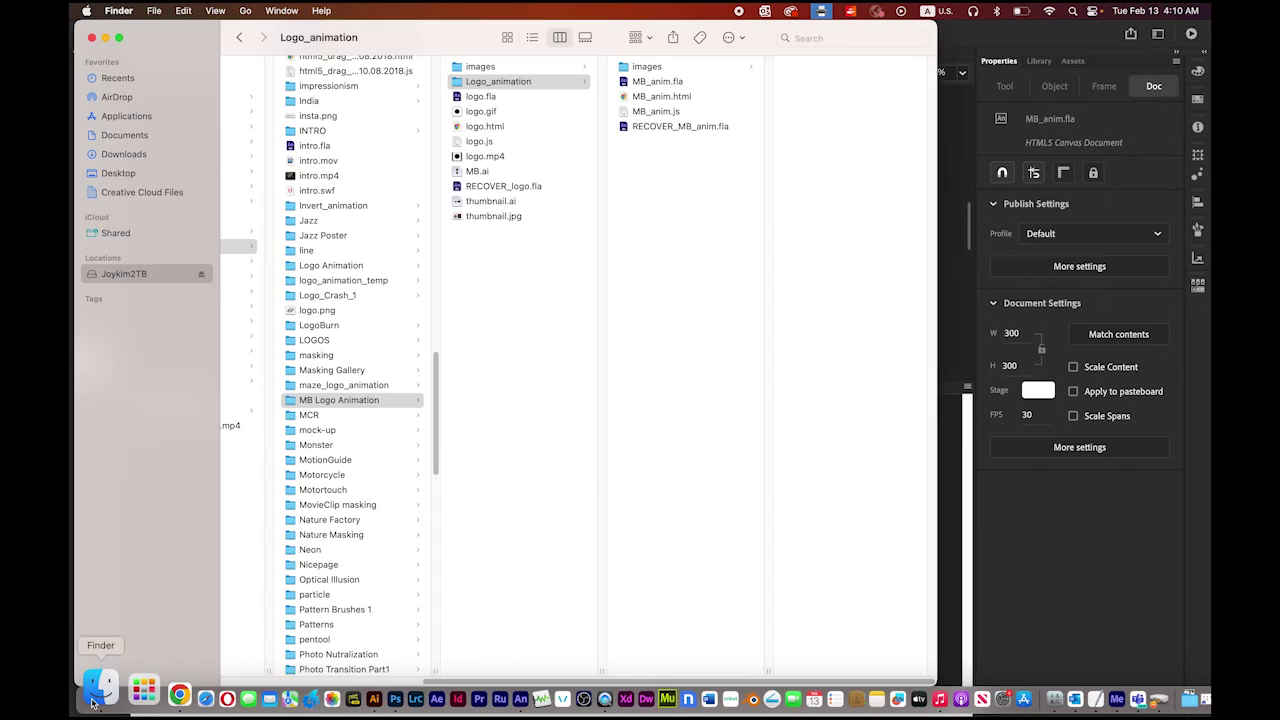
left_click(640, 66)
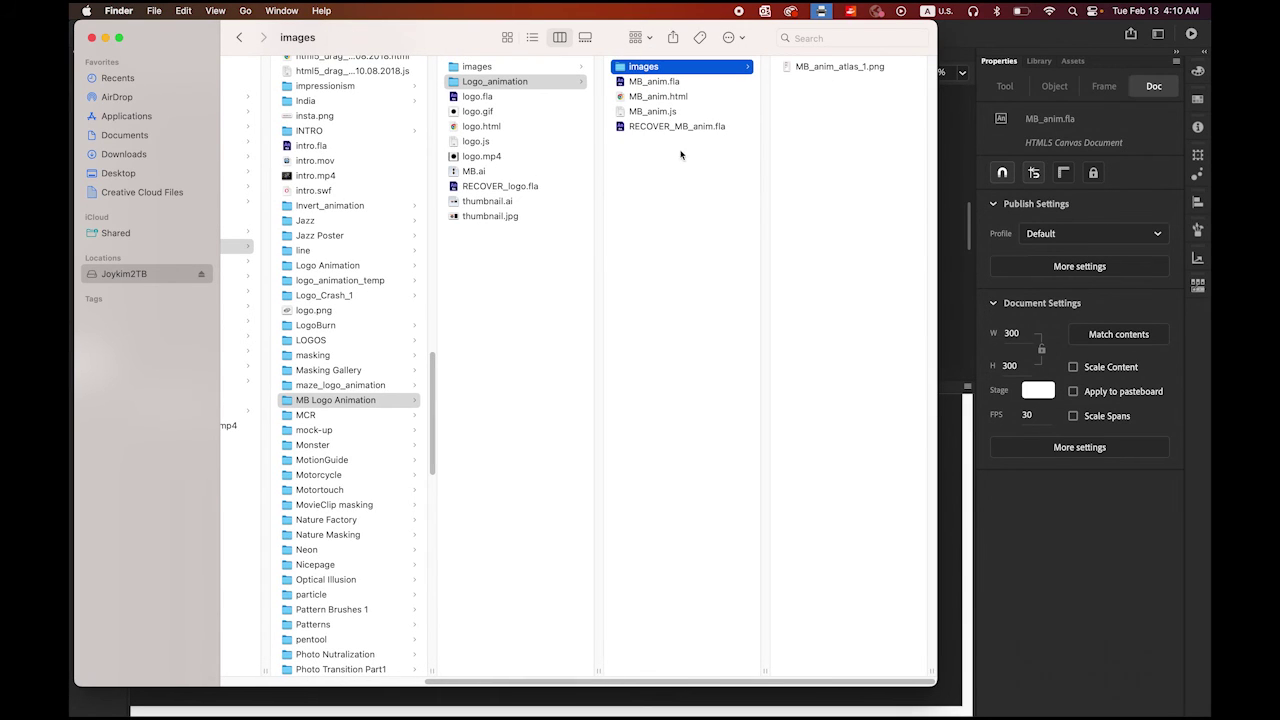
left_click(658, 96)
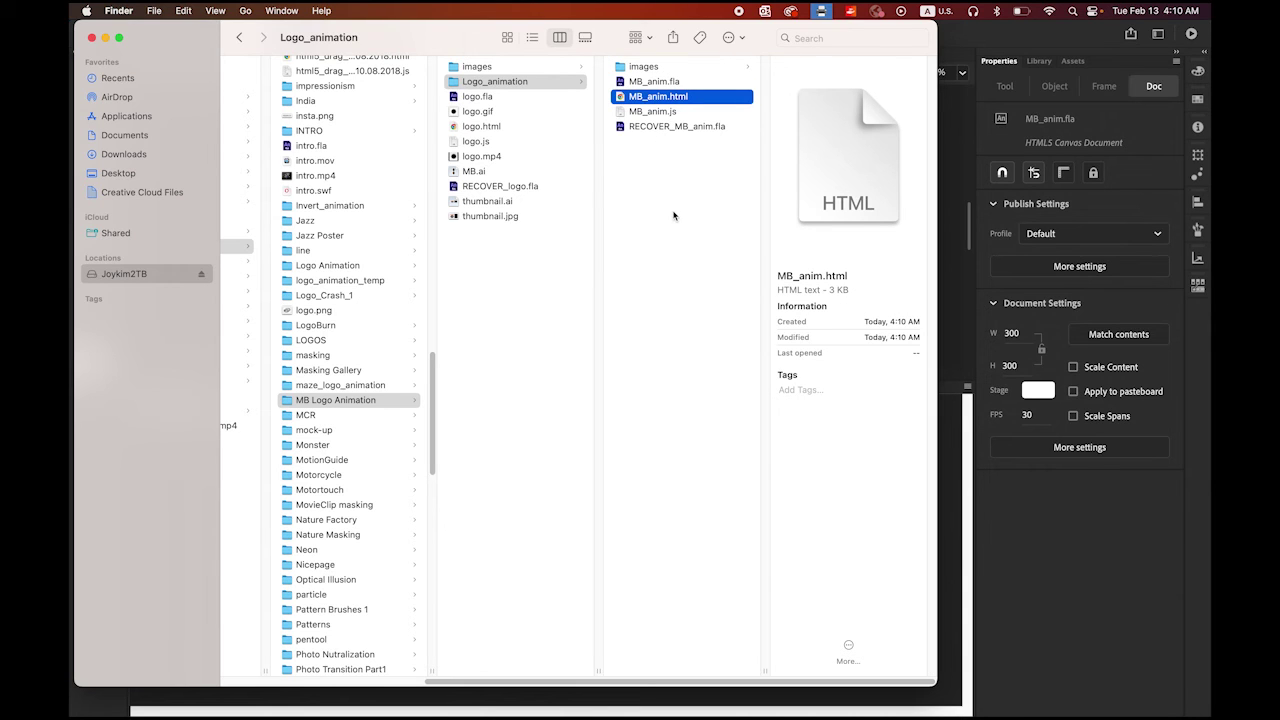
double_click(620, 97)
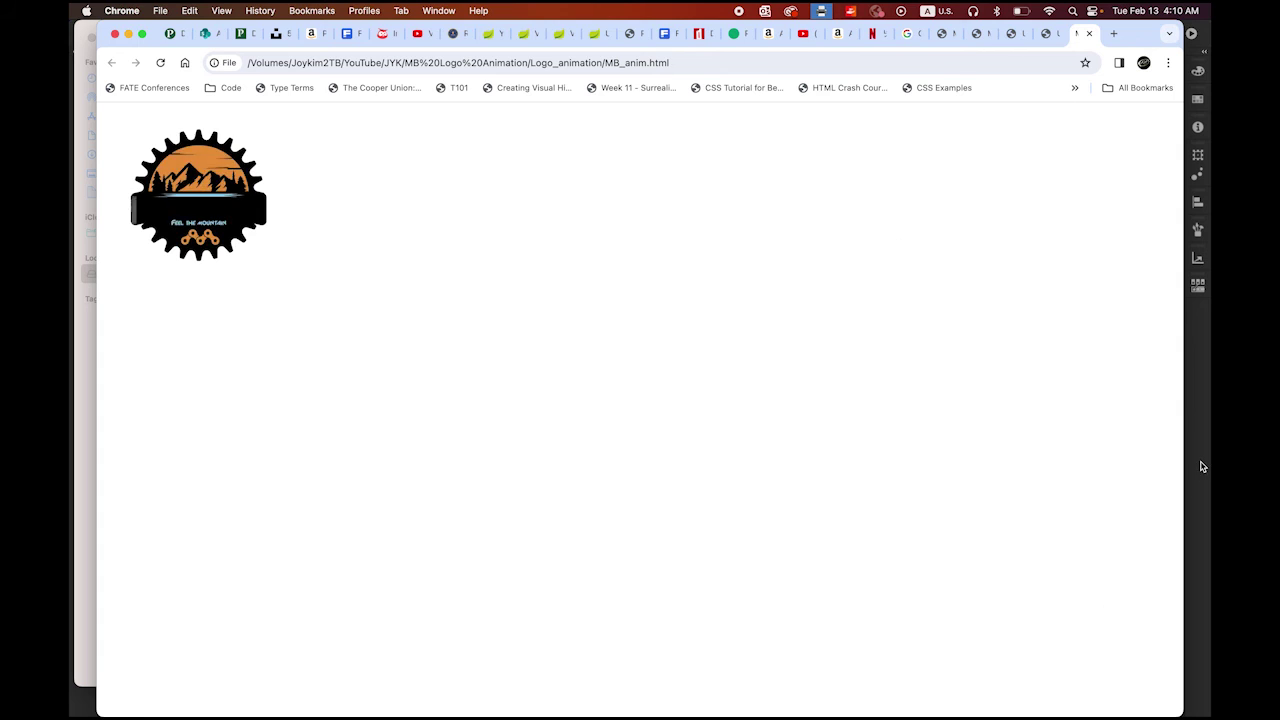
key("super+Tab")
left_click(148, 386)
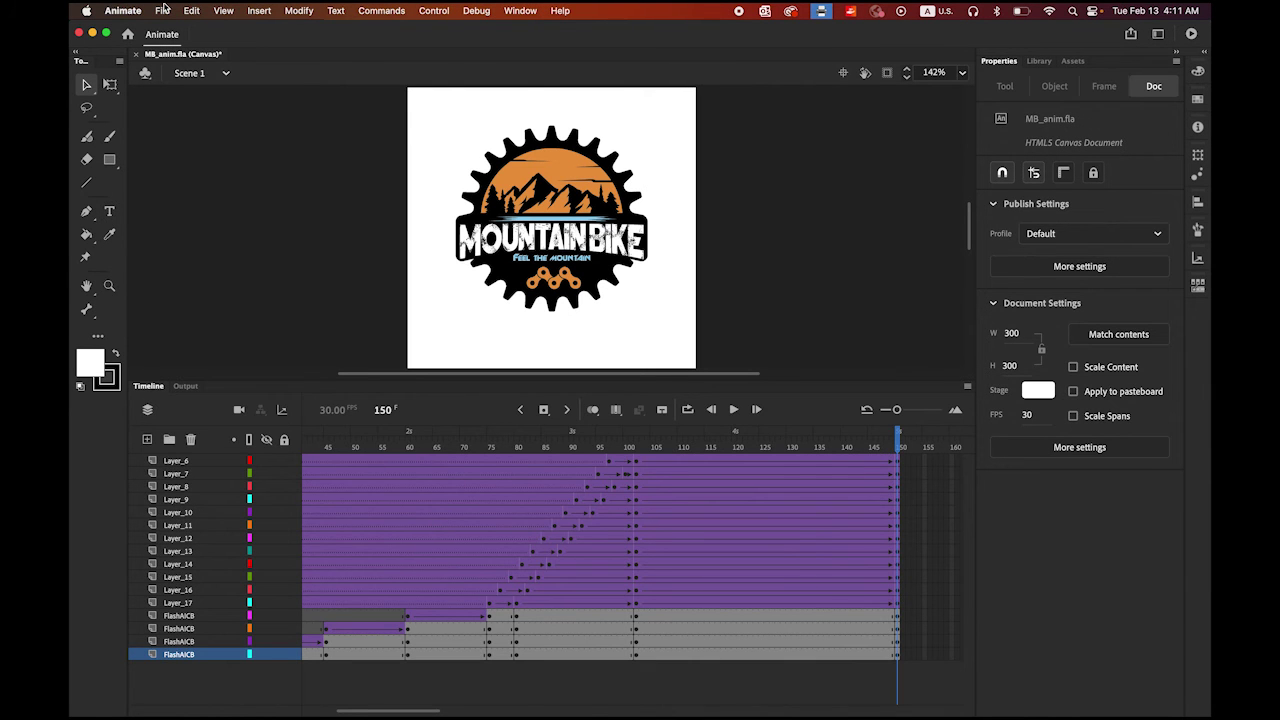
Step: Open the animated GIF export settings for the logo animation
left_click(162, 10)
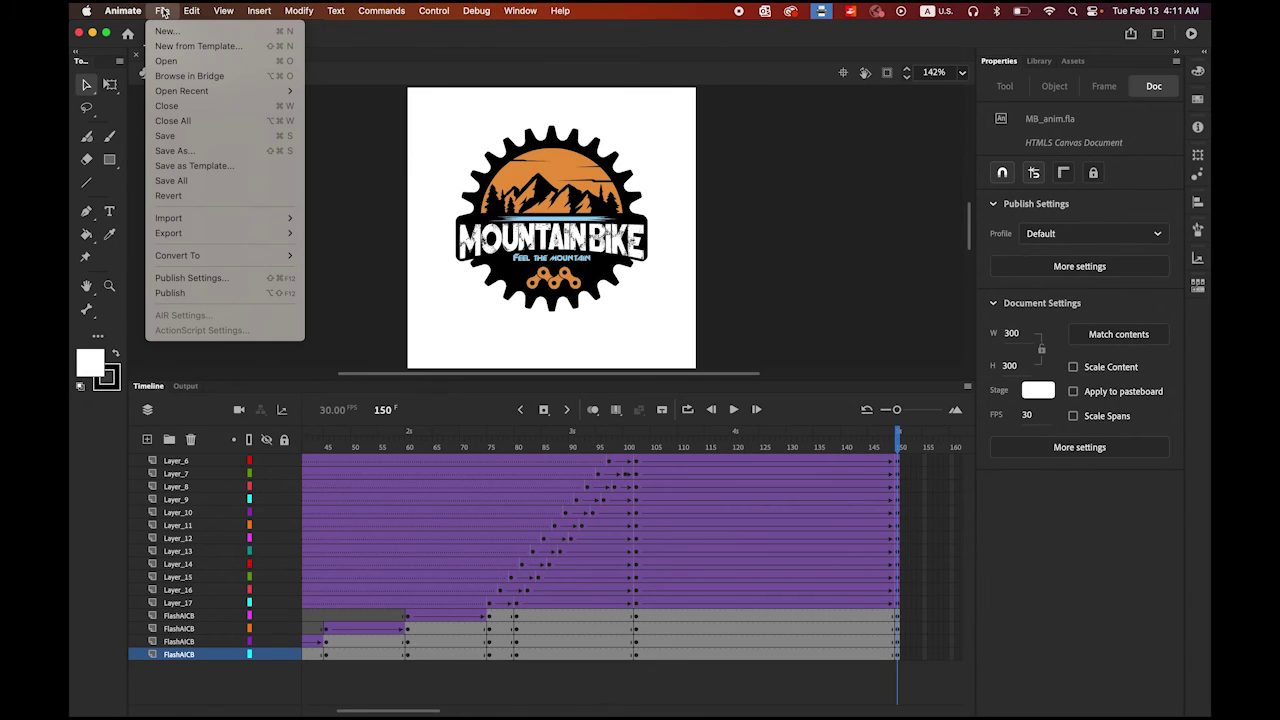
mouse_move(213, 233)
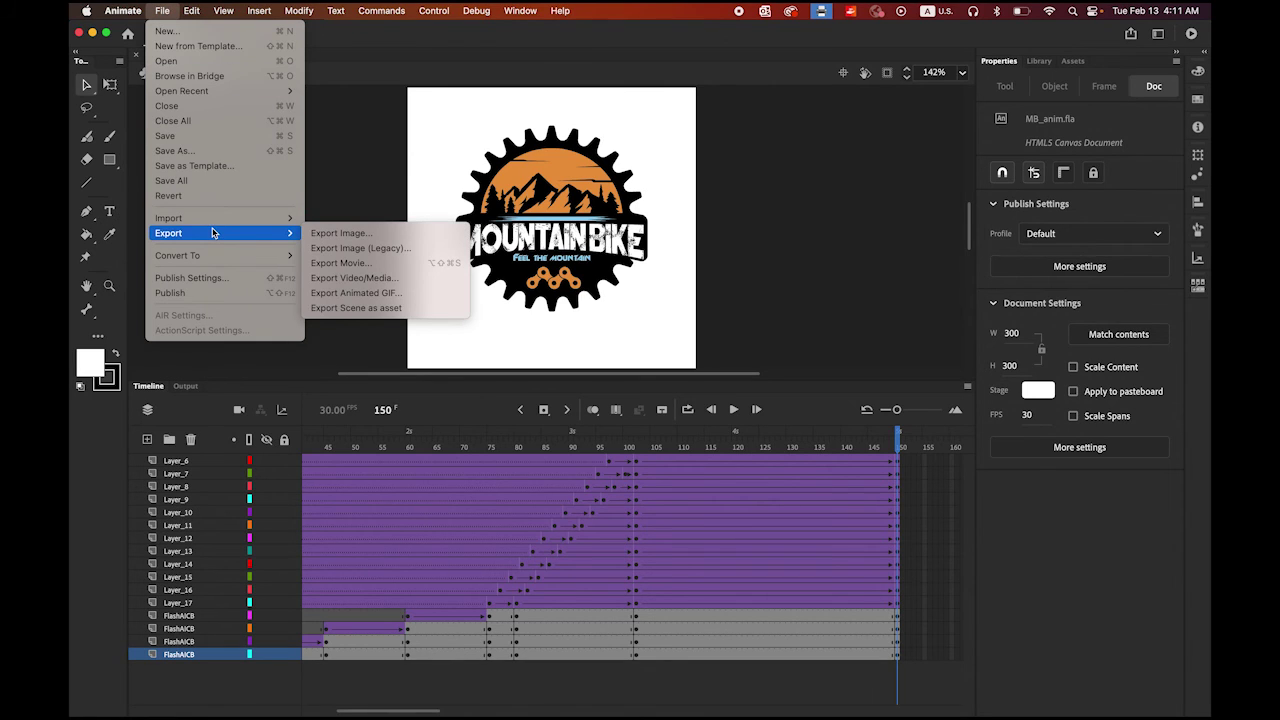
left_click(356, 293)
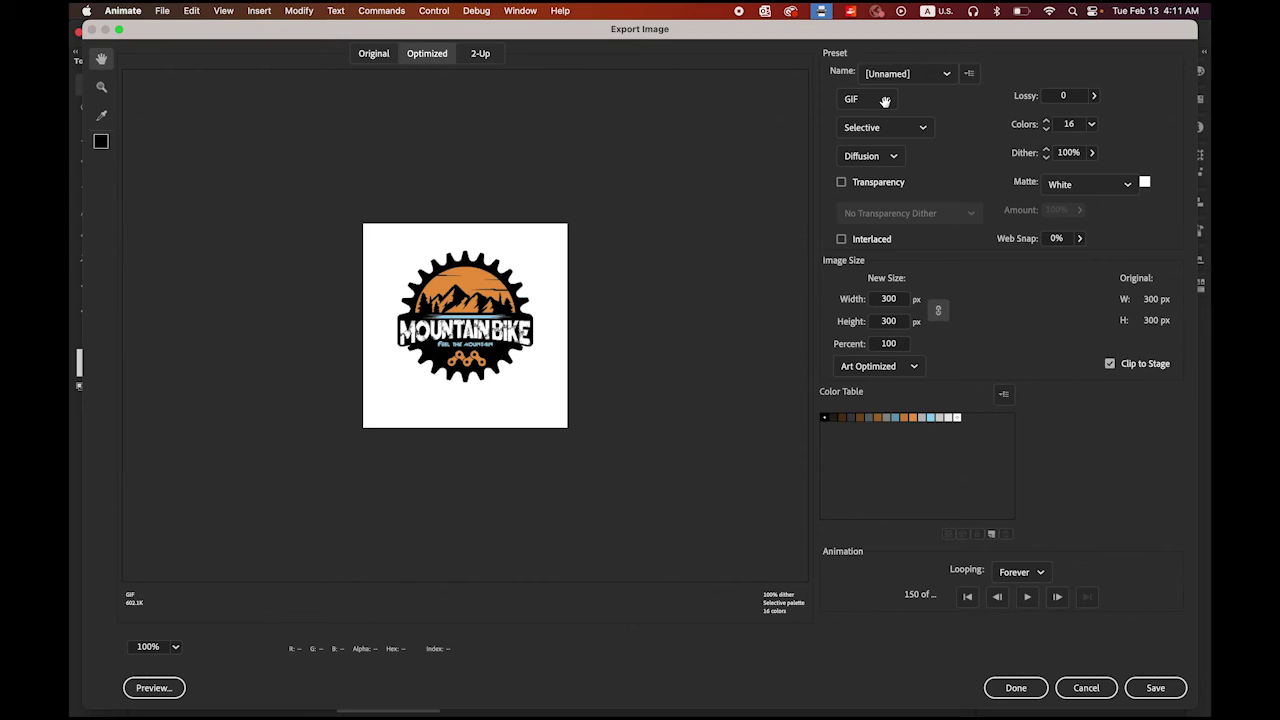
Step: Try the GIF with transparency and with 2, 4 and 8 colors, restoring the opaque background and 16 colors
left_click(841, 183)
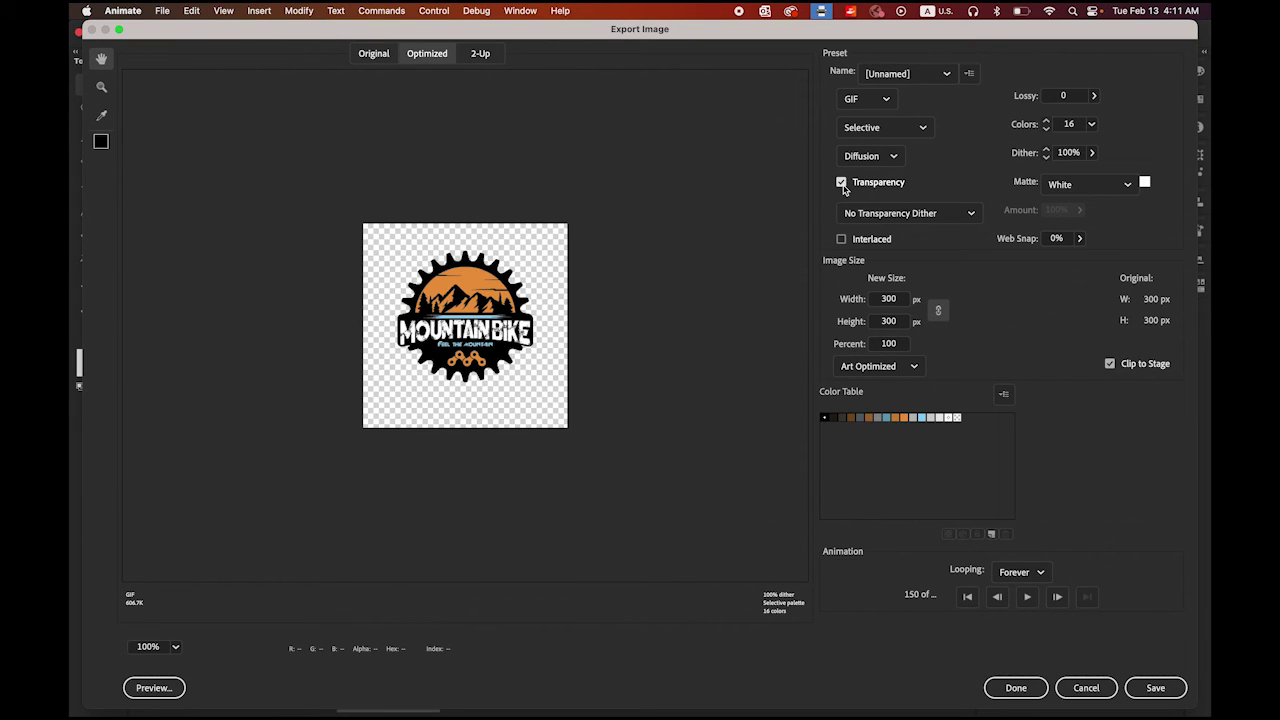
left_click(841, 183)
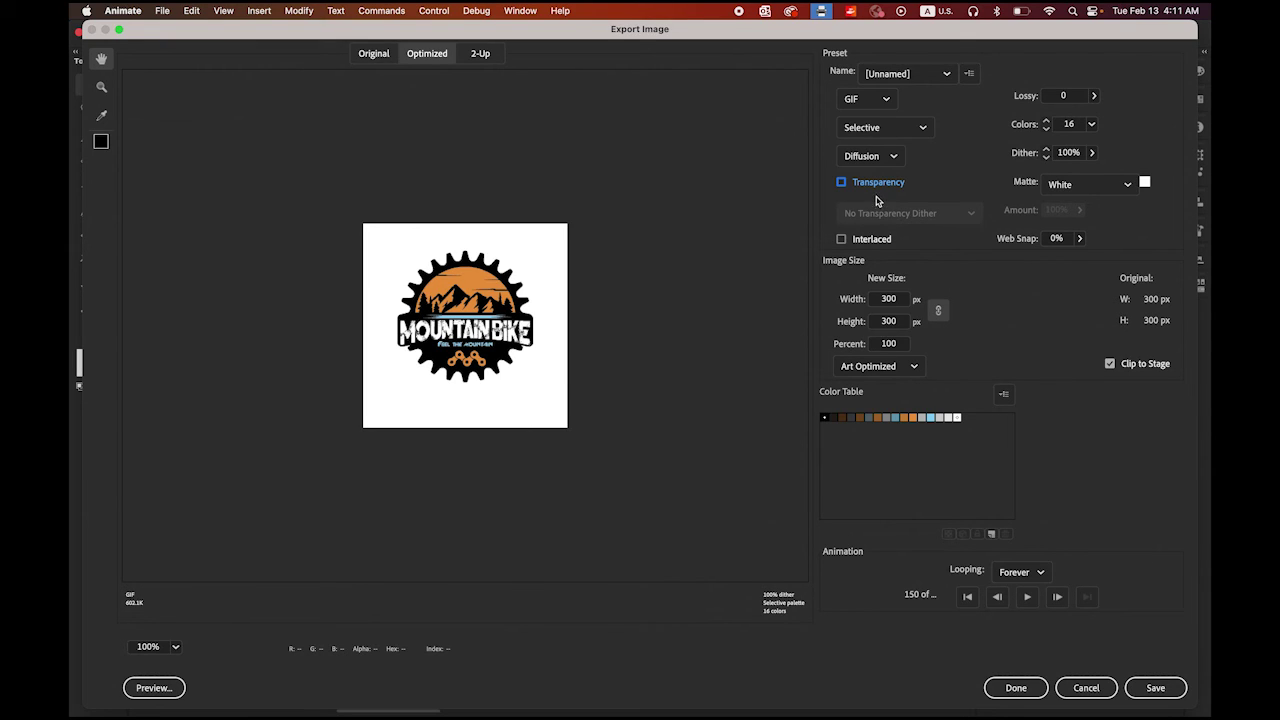
left_click(1092, 126)
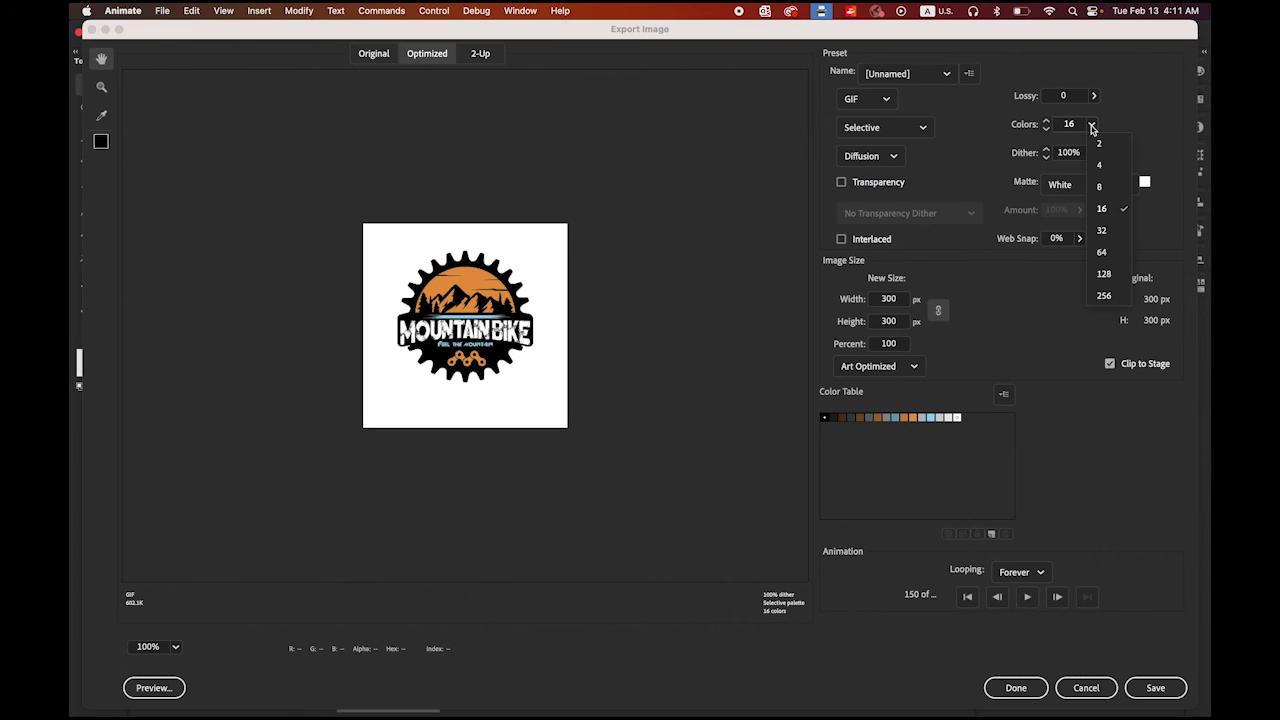
left_click(1101, 146)
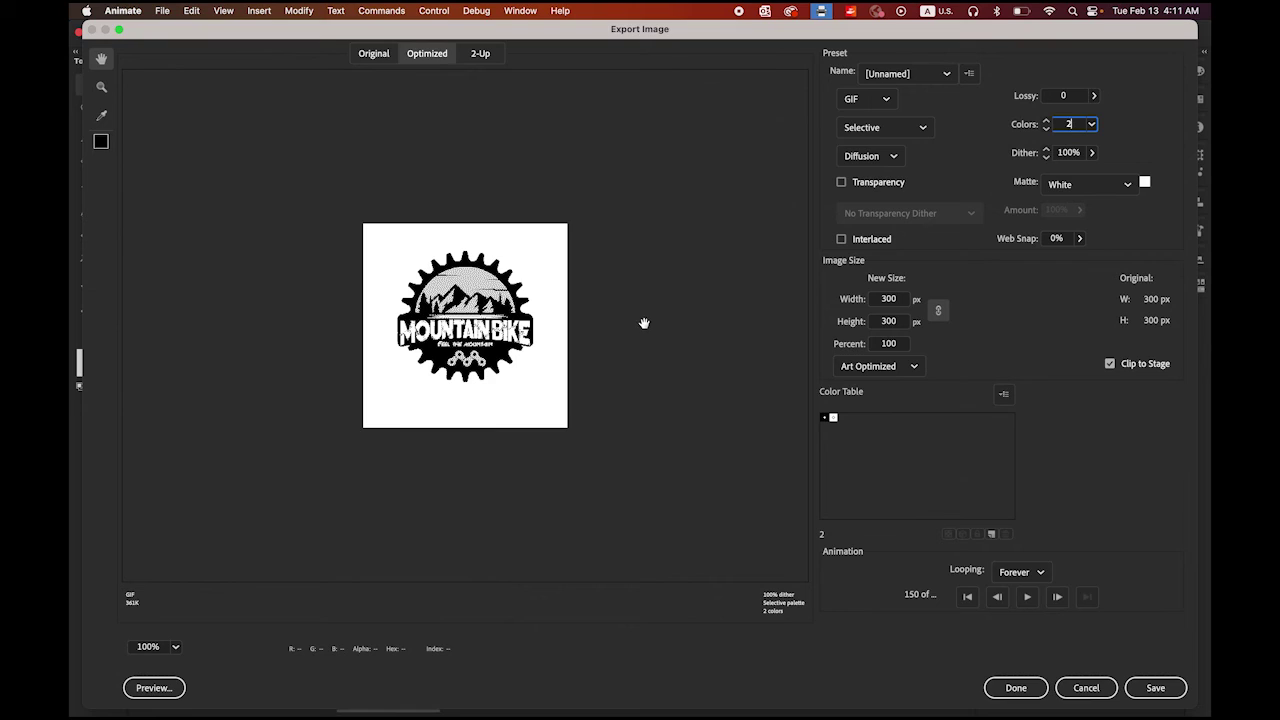
left_click(1092, 126)
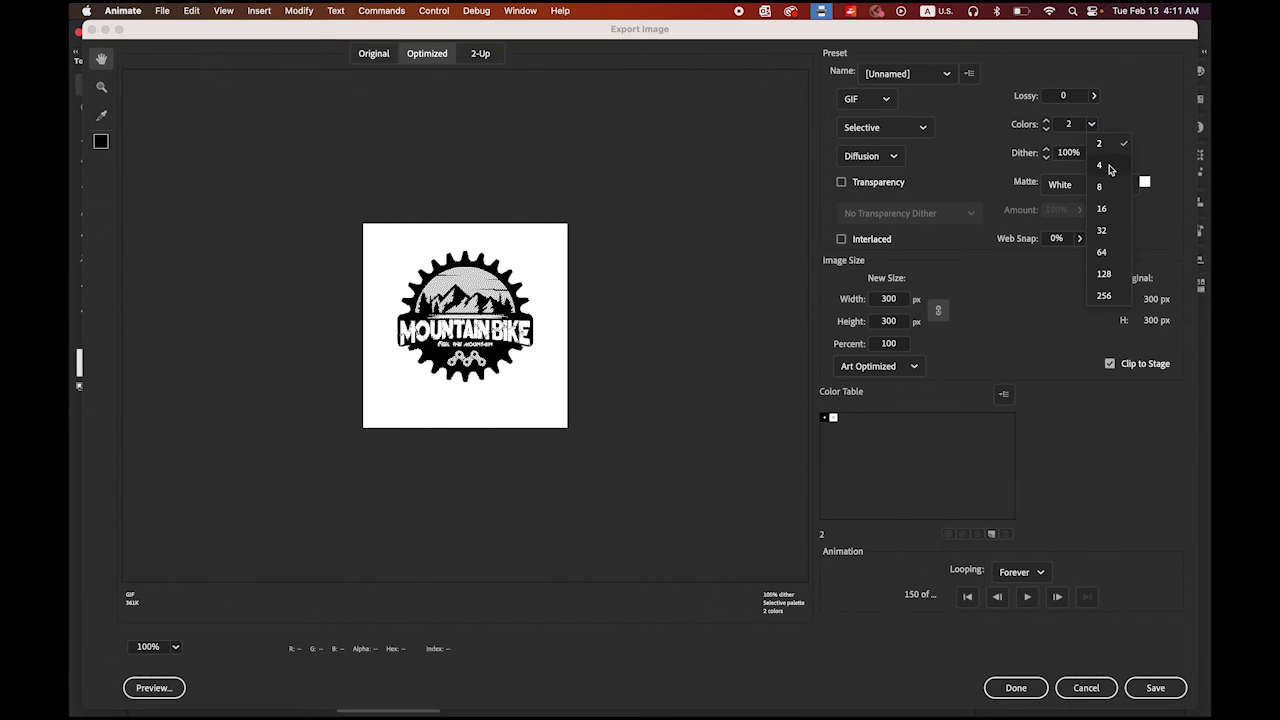
left_click(1109, 170)
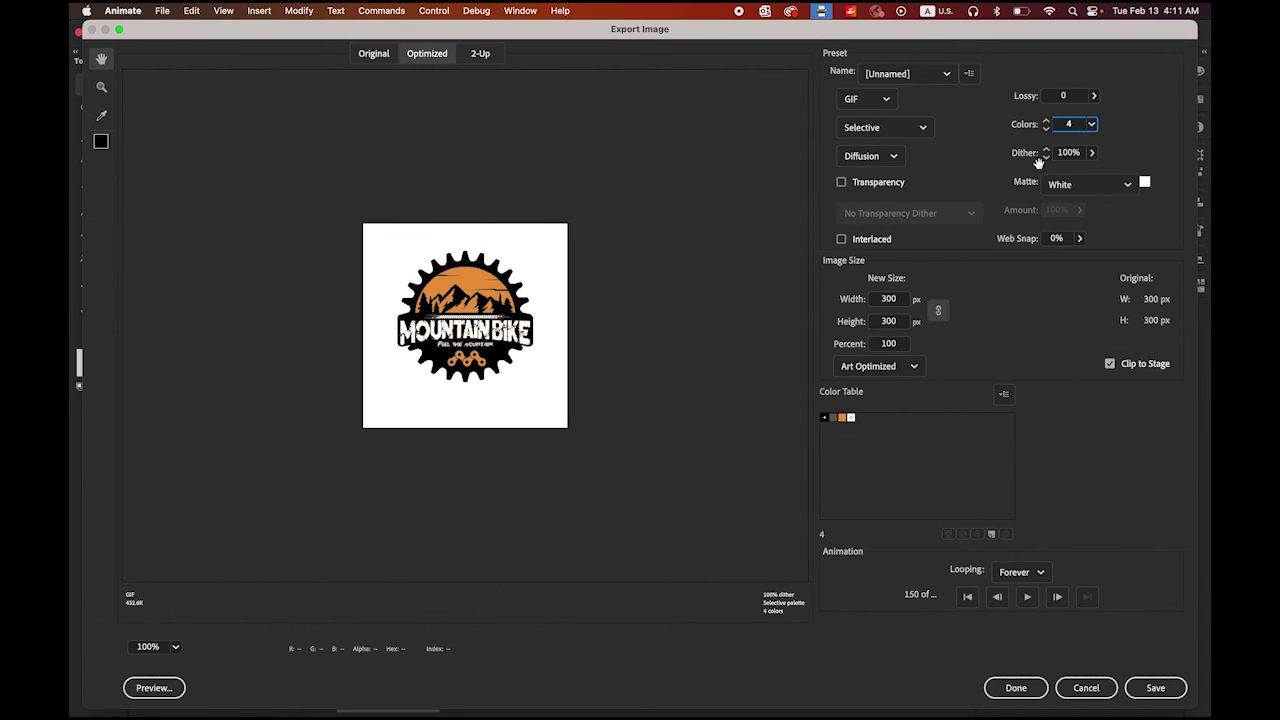
left_click(1090, 124)
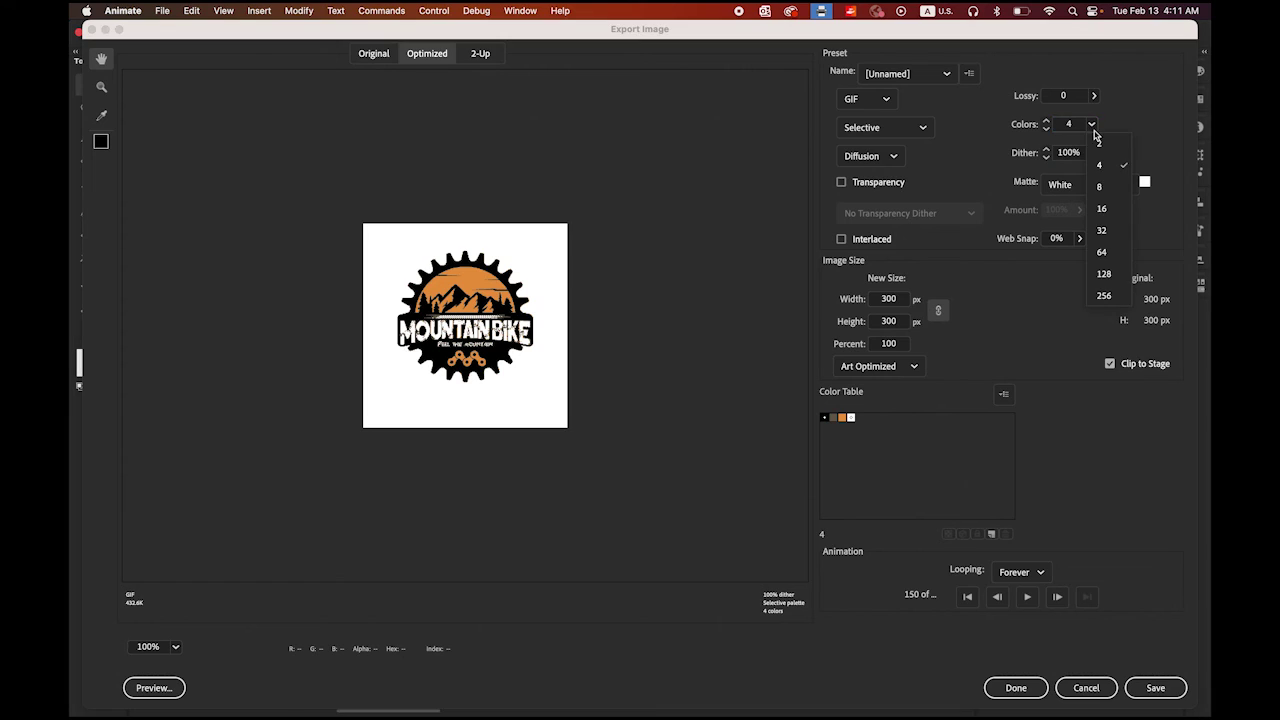
left_click(1101, 187)
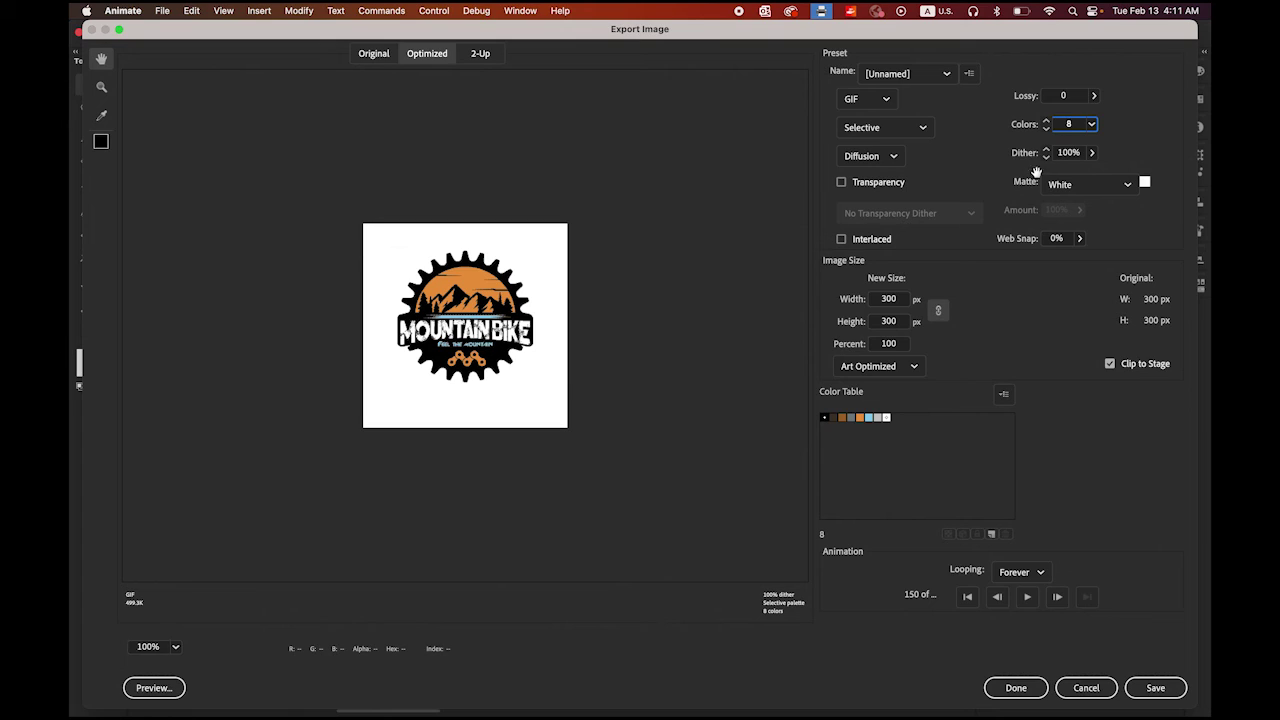
left_click(1094, 124)
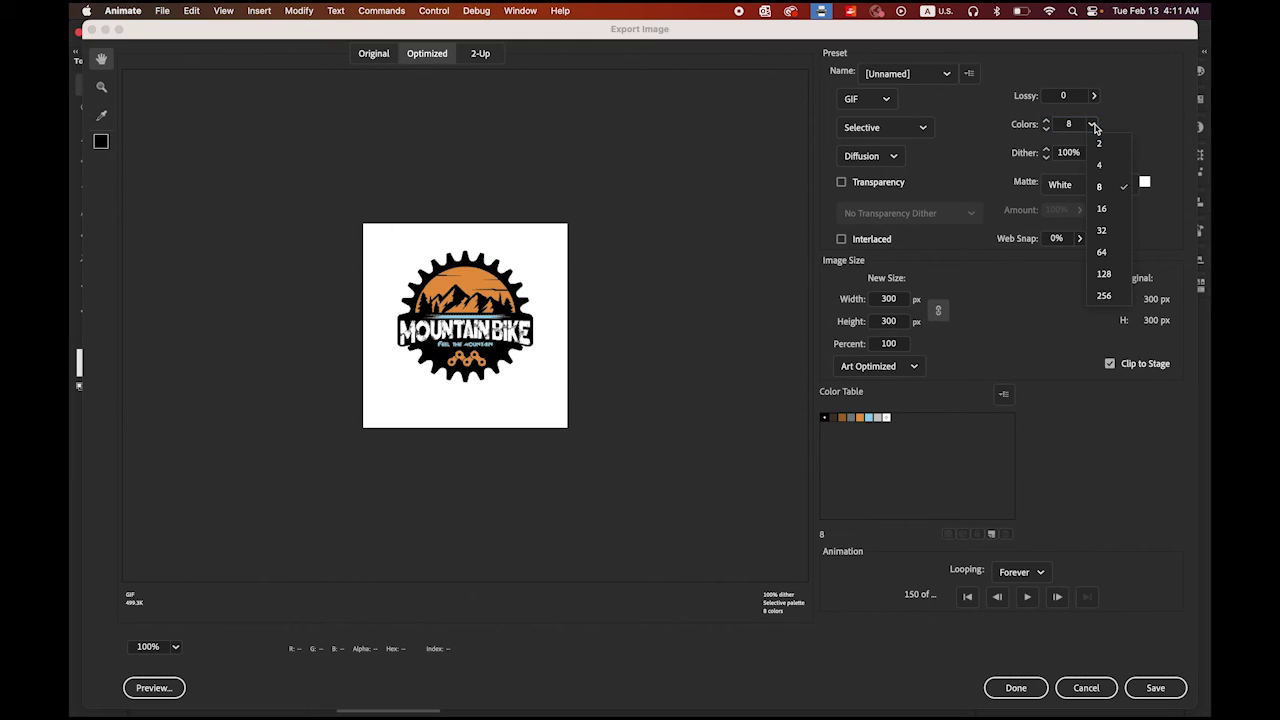
left_click(1110, 210)
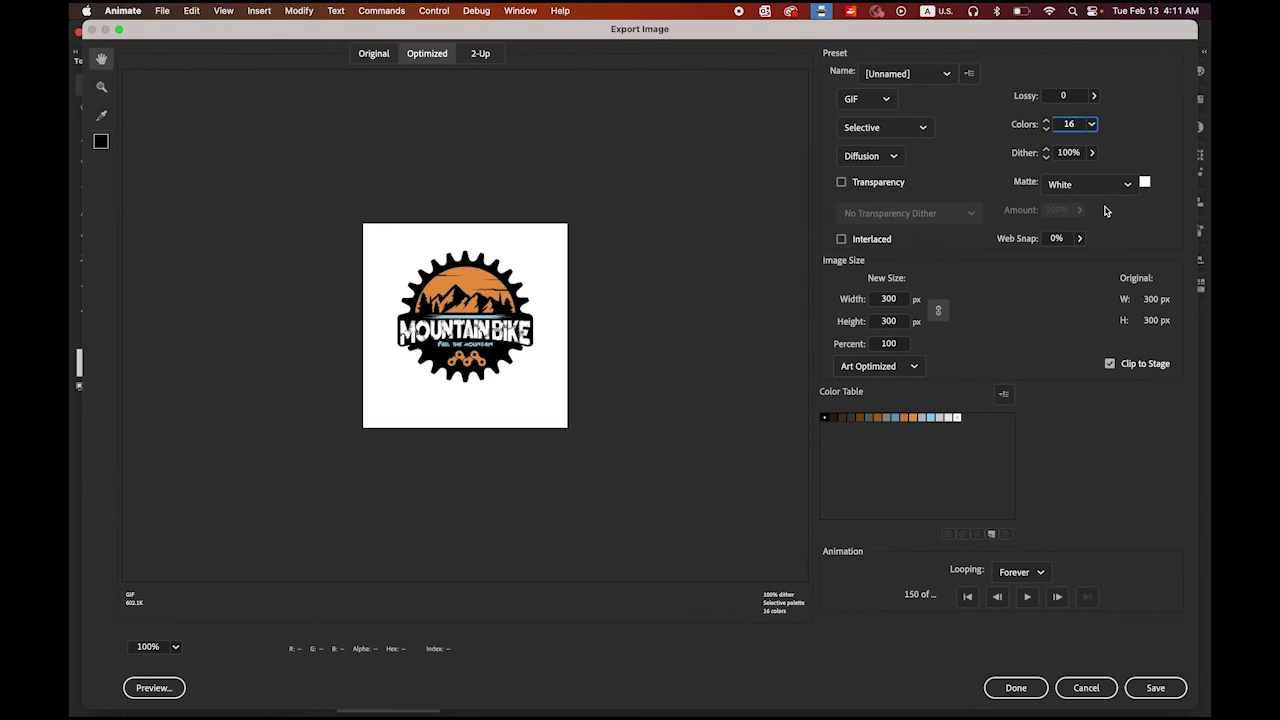
Step: Try the GIF with 32 colors and set it back to 16 colors
left_click(1091, 124)
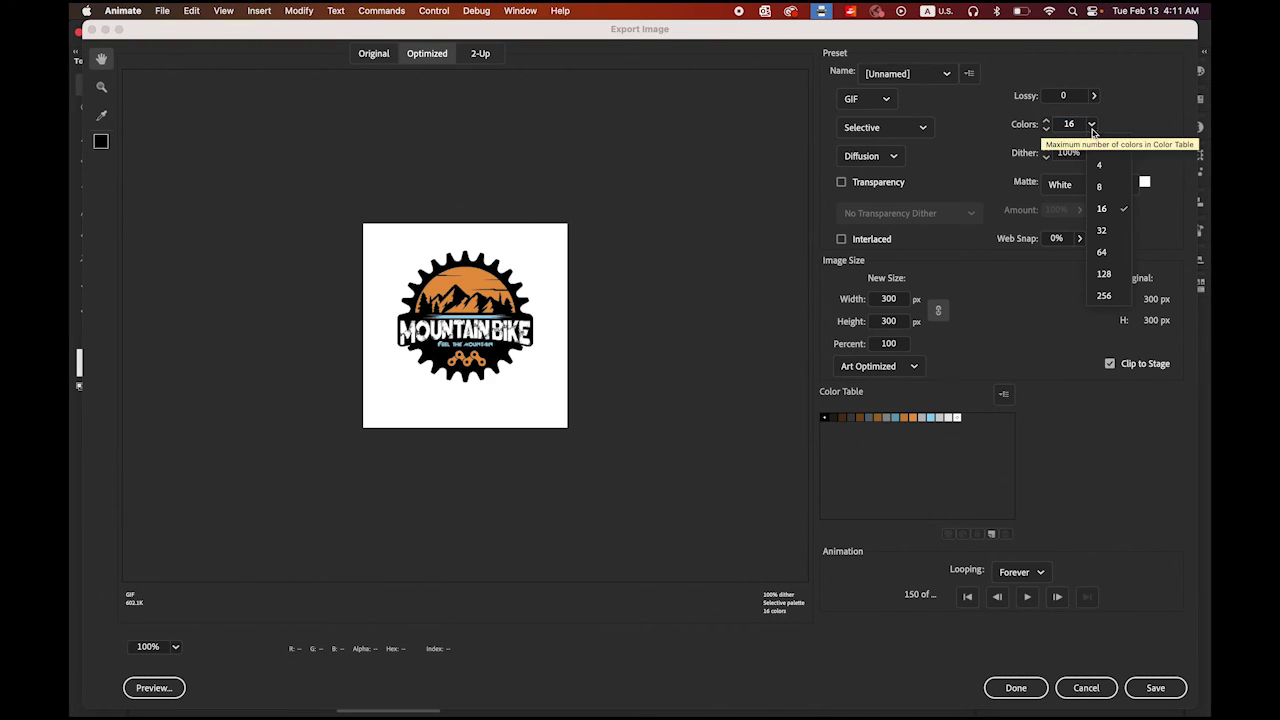
left_click(1107, 234)
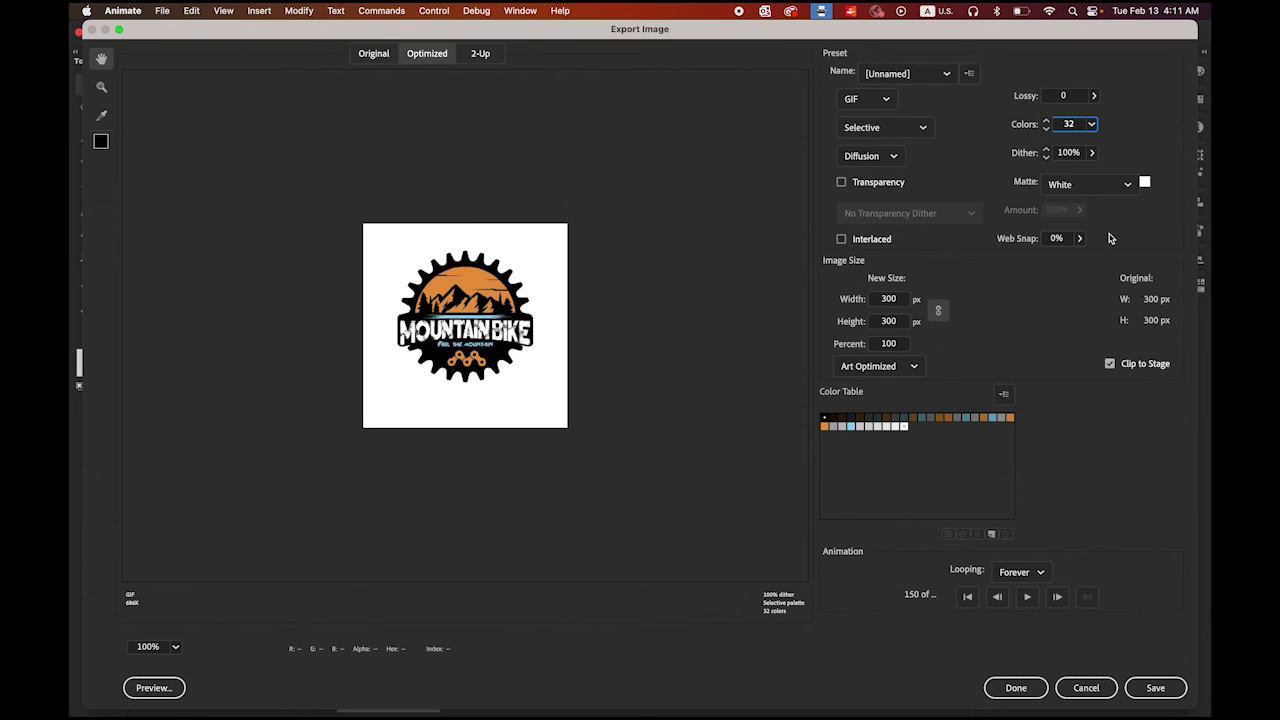
left_click(1091, 125)
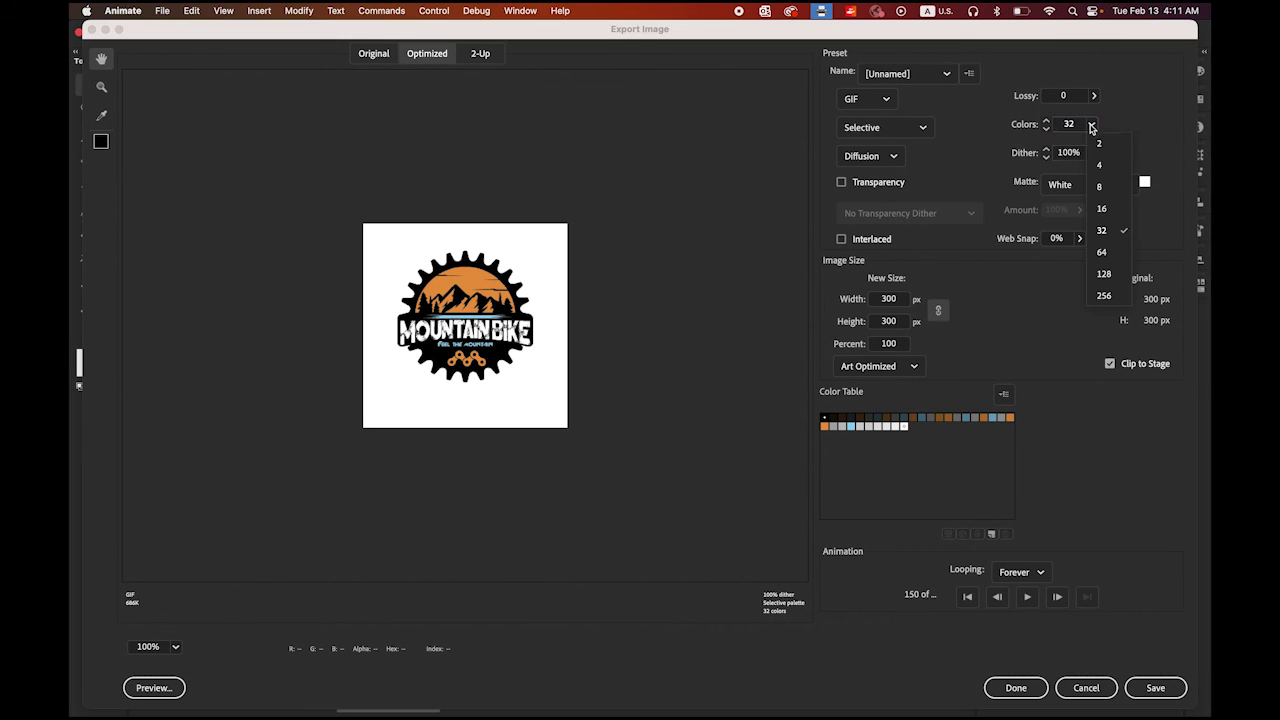
left_click(1119, 212)
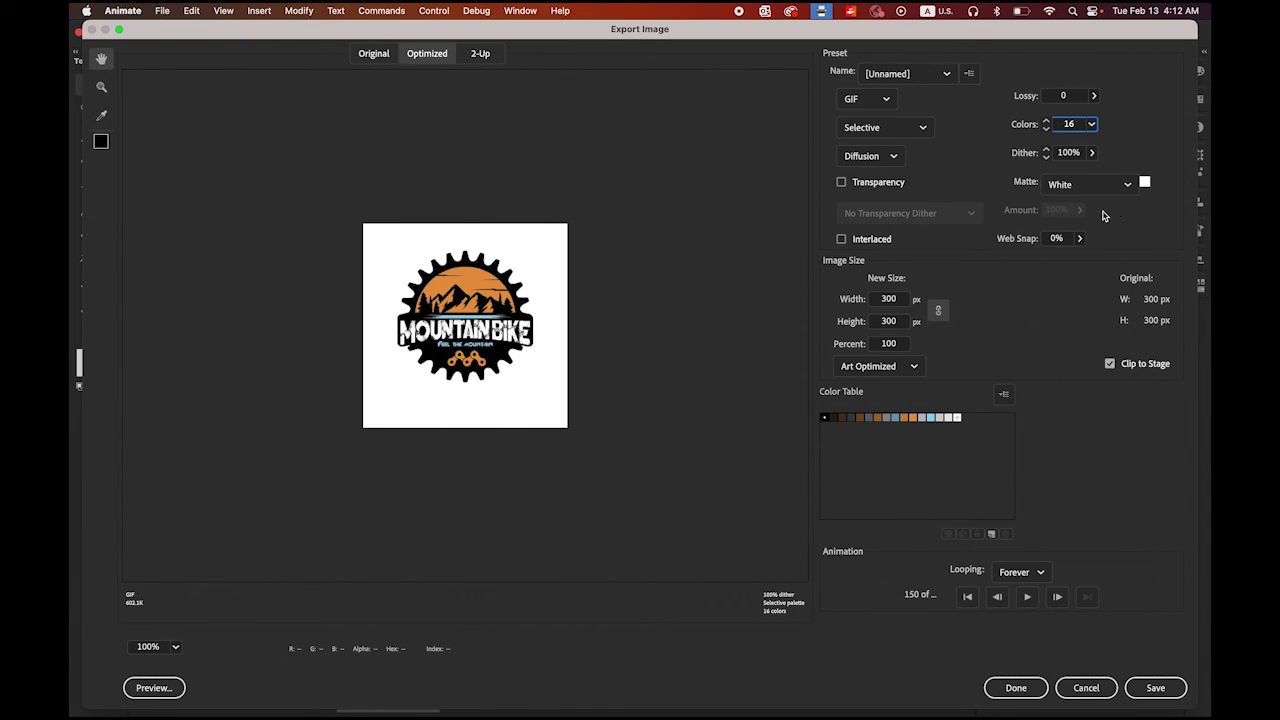
Step: Save the animated GIF as MB_anim.gif in the Logo_animation folder
left_click(1157, 686)
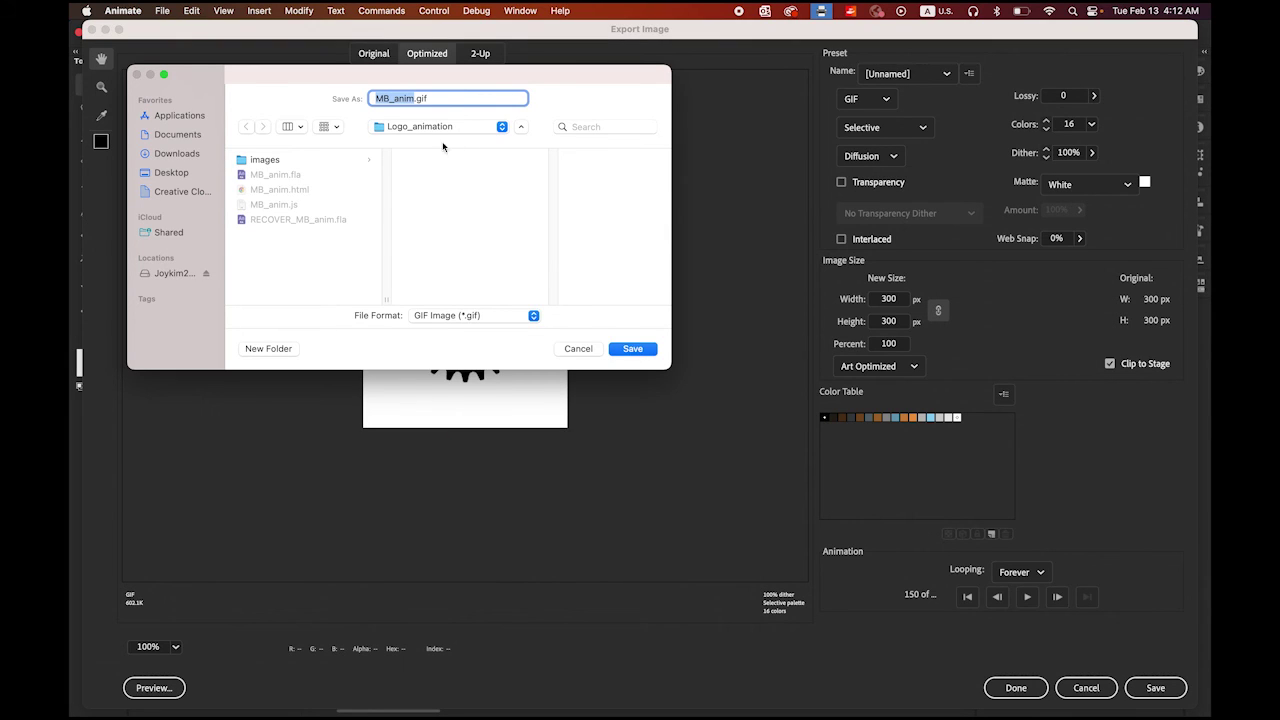
left_click(633, 348)
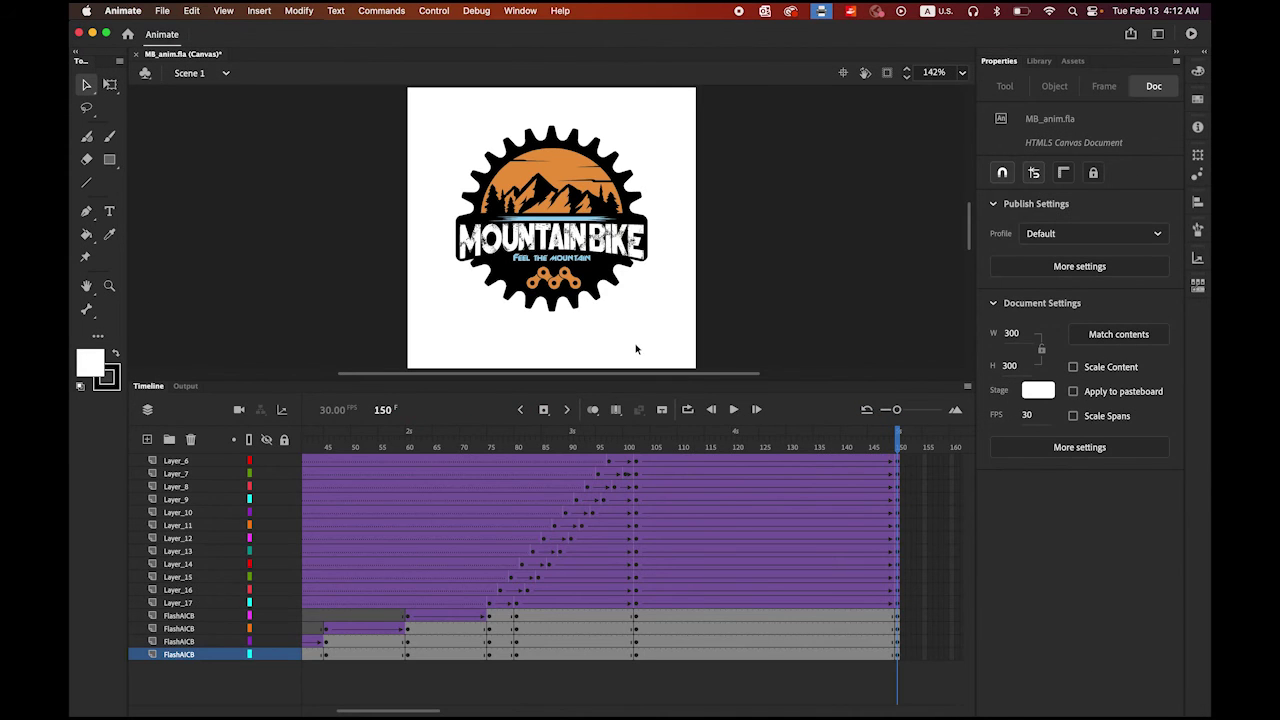
Step: Switch to Finder, preview the exported MB_anim.gif in Logo_animation, and return to Animate
left_click(95, 689)
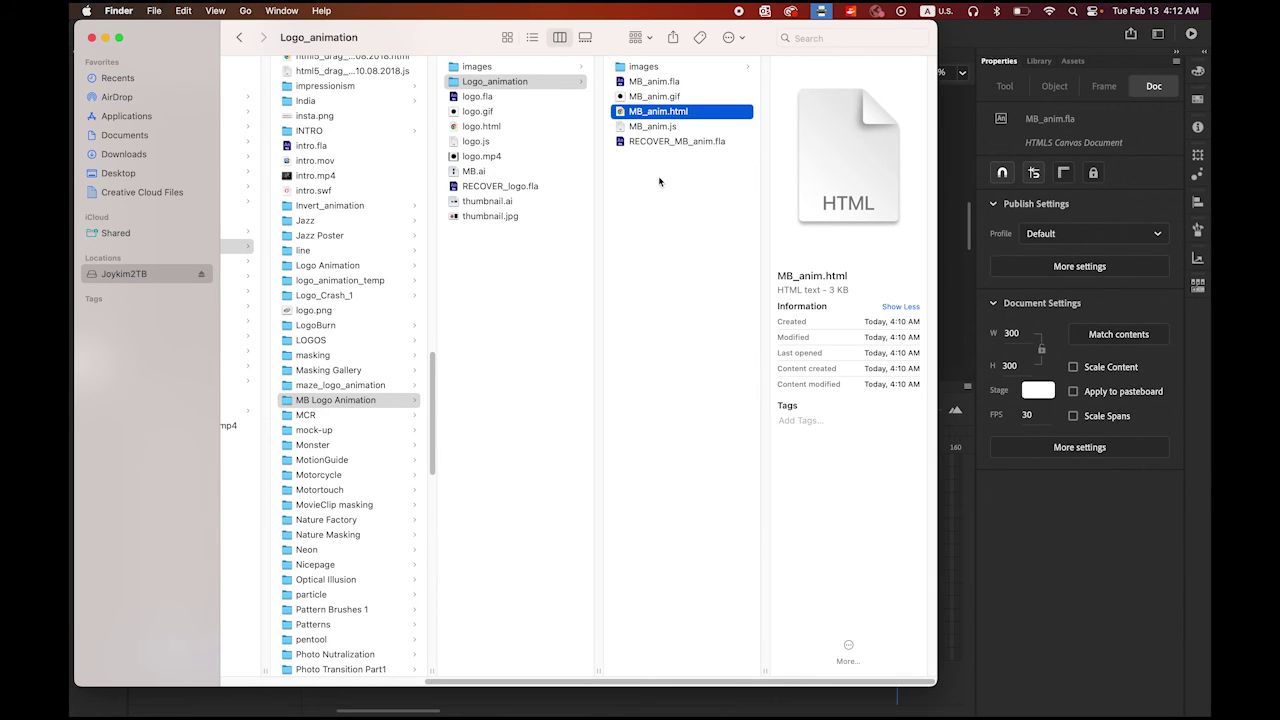
left_click(626, 97)
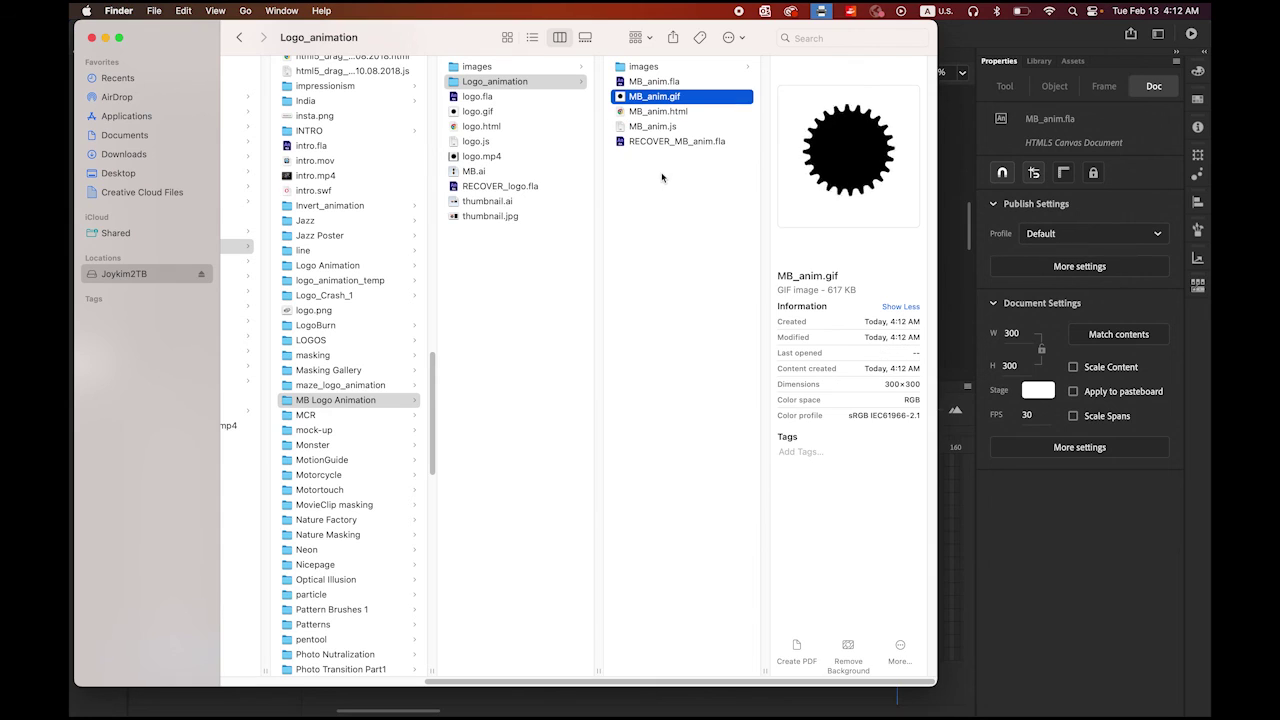
key("space")
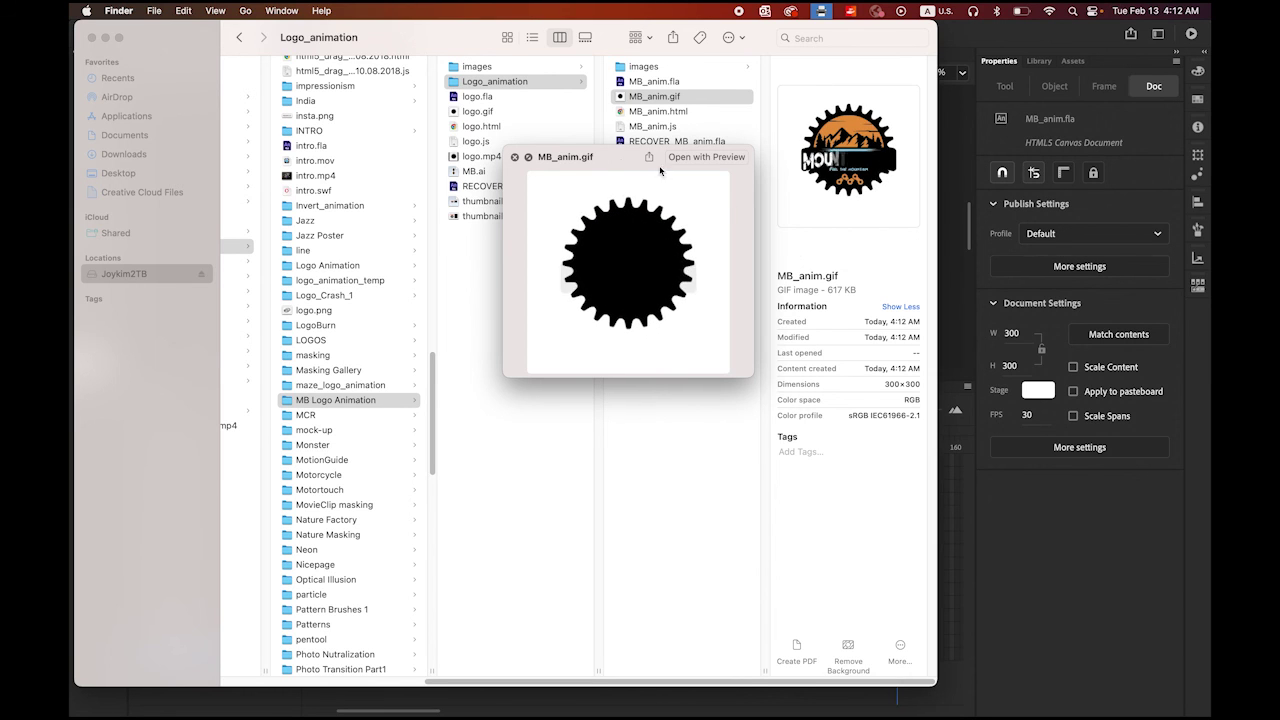
left_click(515, 158)
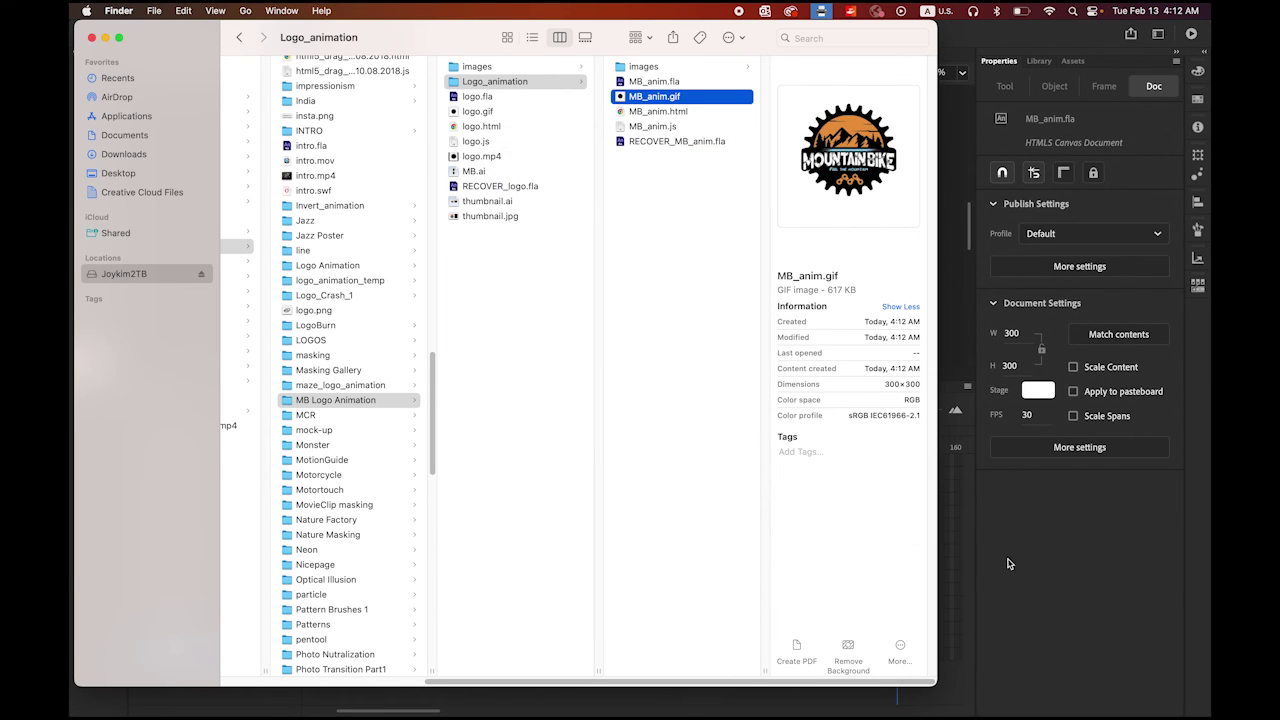
key("super+Tab")
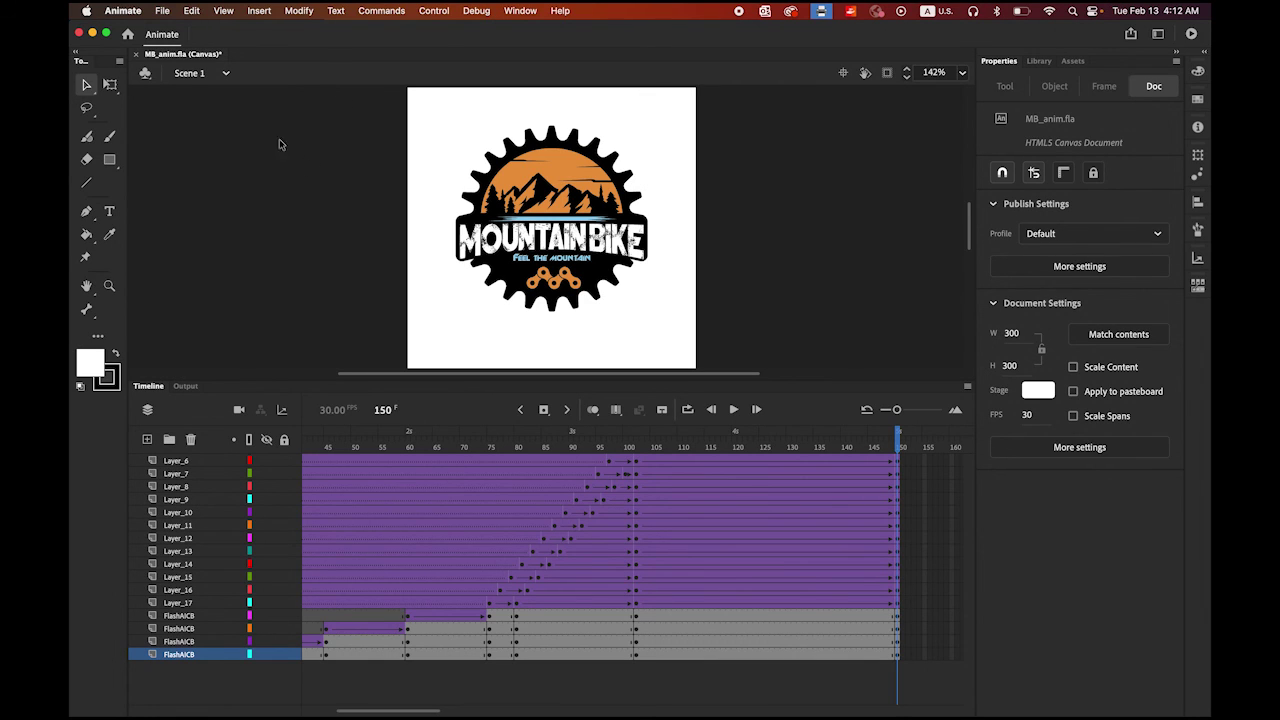
Step: Set up a video export of the movie in H.264 format, with the output named MB_anim in the Logo_animation folder
left_click(161, 10)
mouse_move(258, 240)
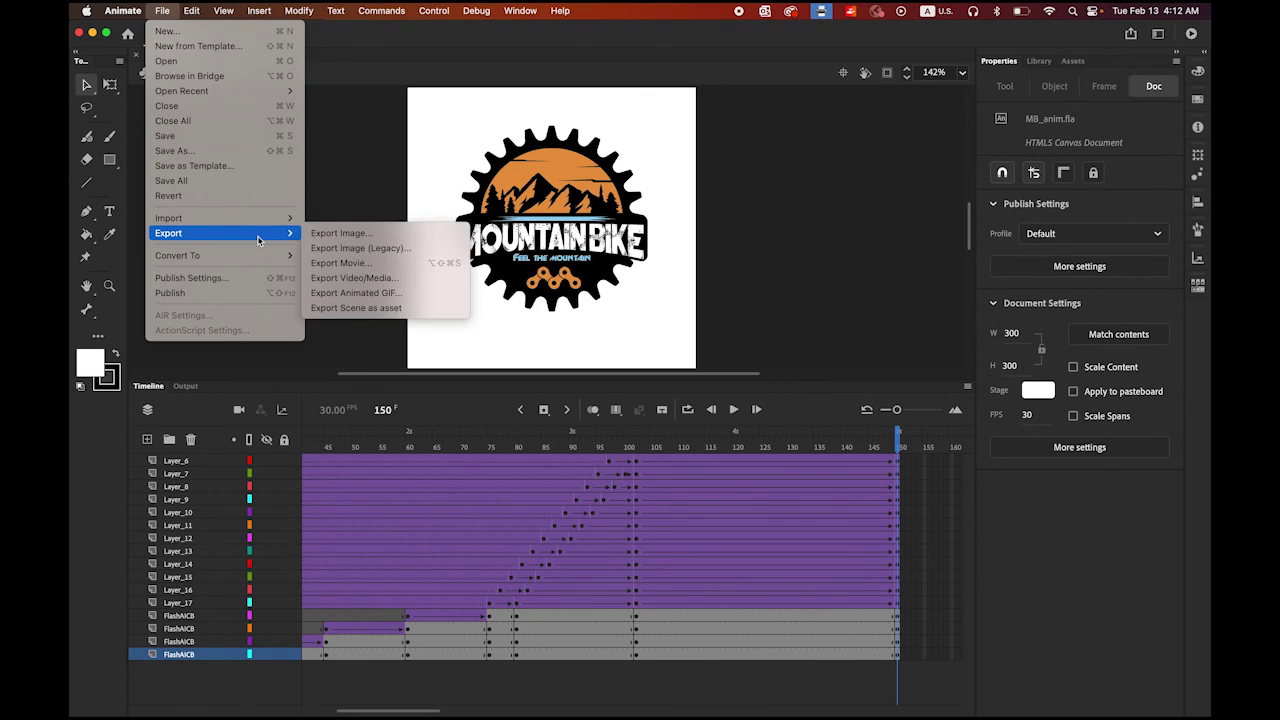
left_click(399, 278)
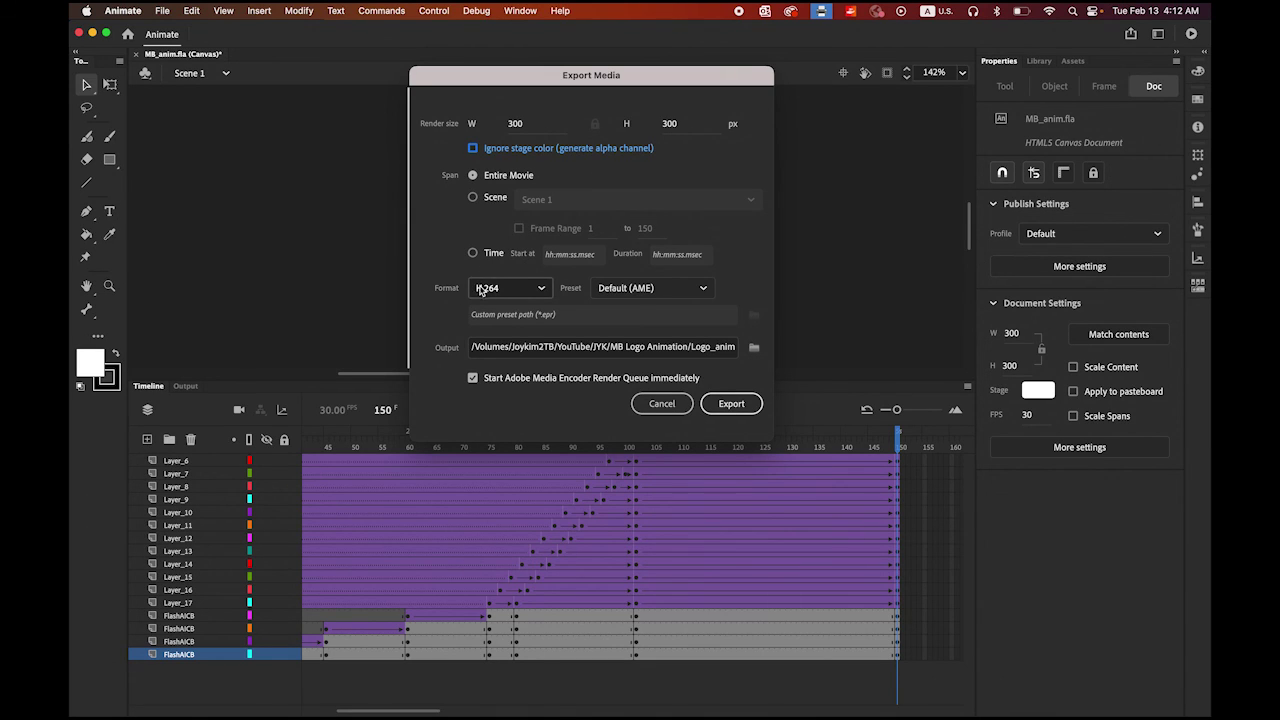
left_click(542, 291)
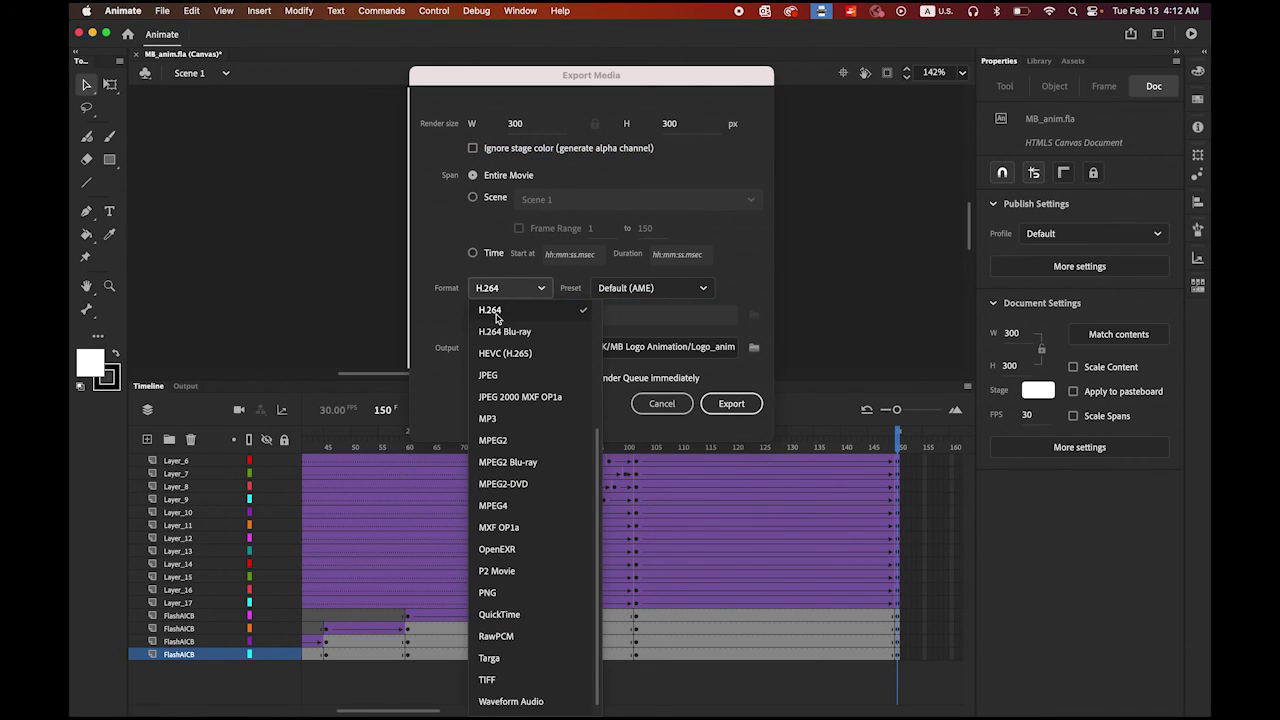
left_click(499, 314)
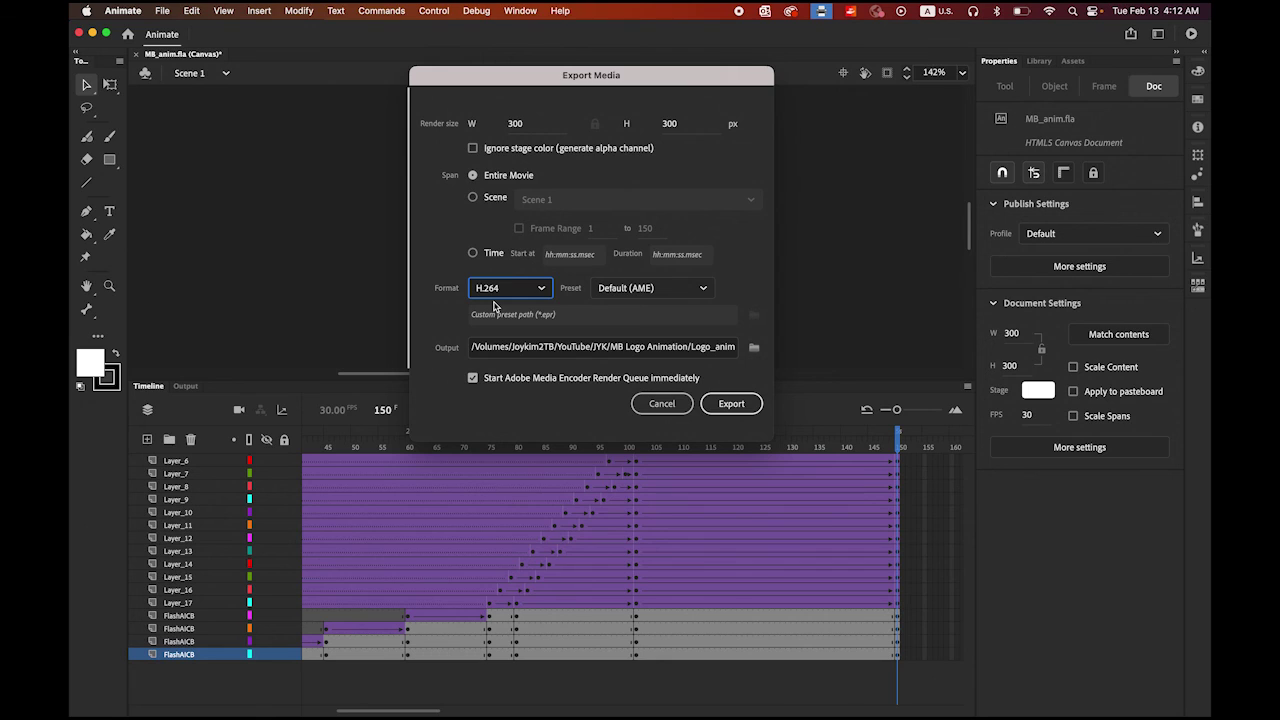
left_click(753, 348)
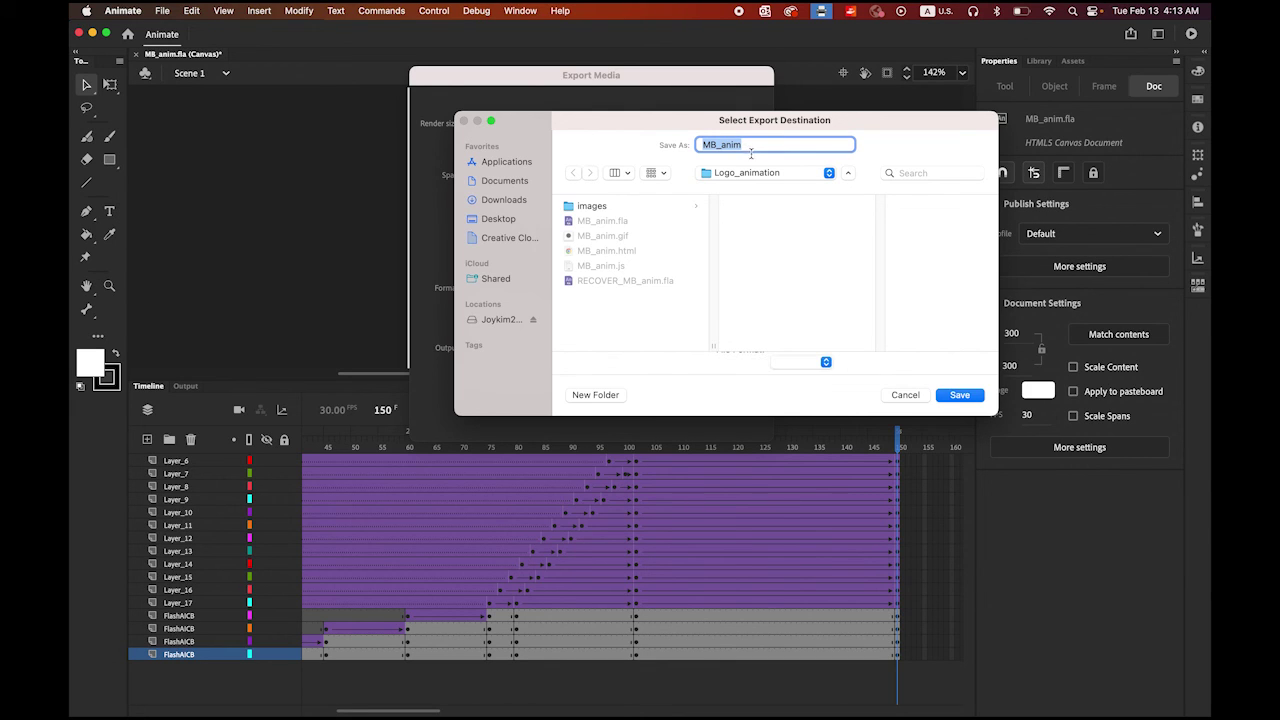
left_click(960, 396)
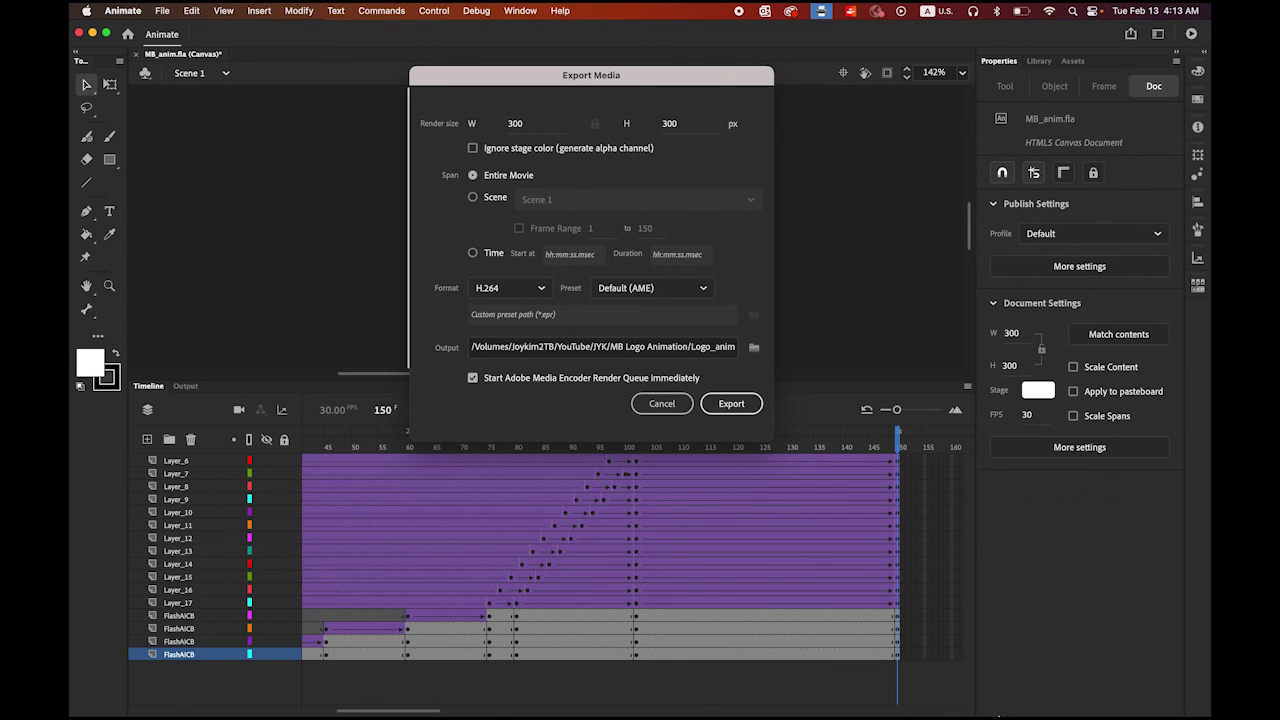
Step: Switch to Media Encoder to check its queue, return to Animate and run the H.264 video export
mouse_move(1000, 712)
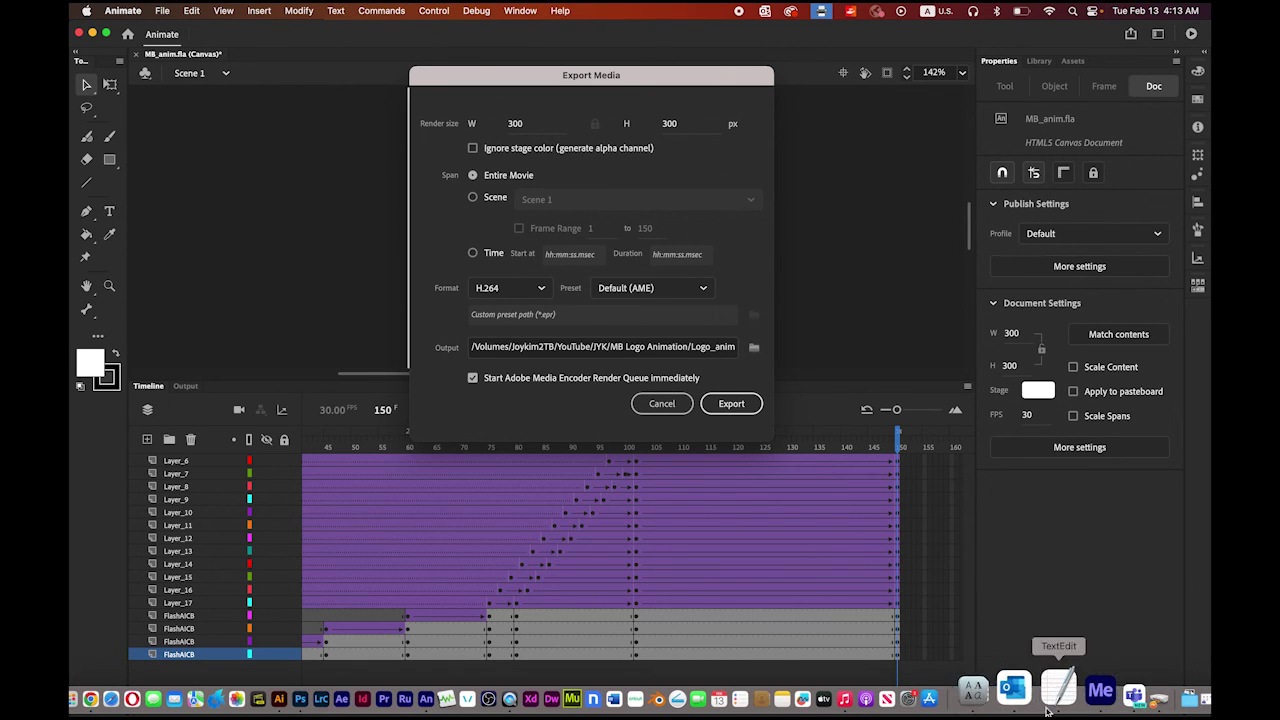
left_click(1102, 690)
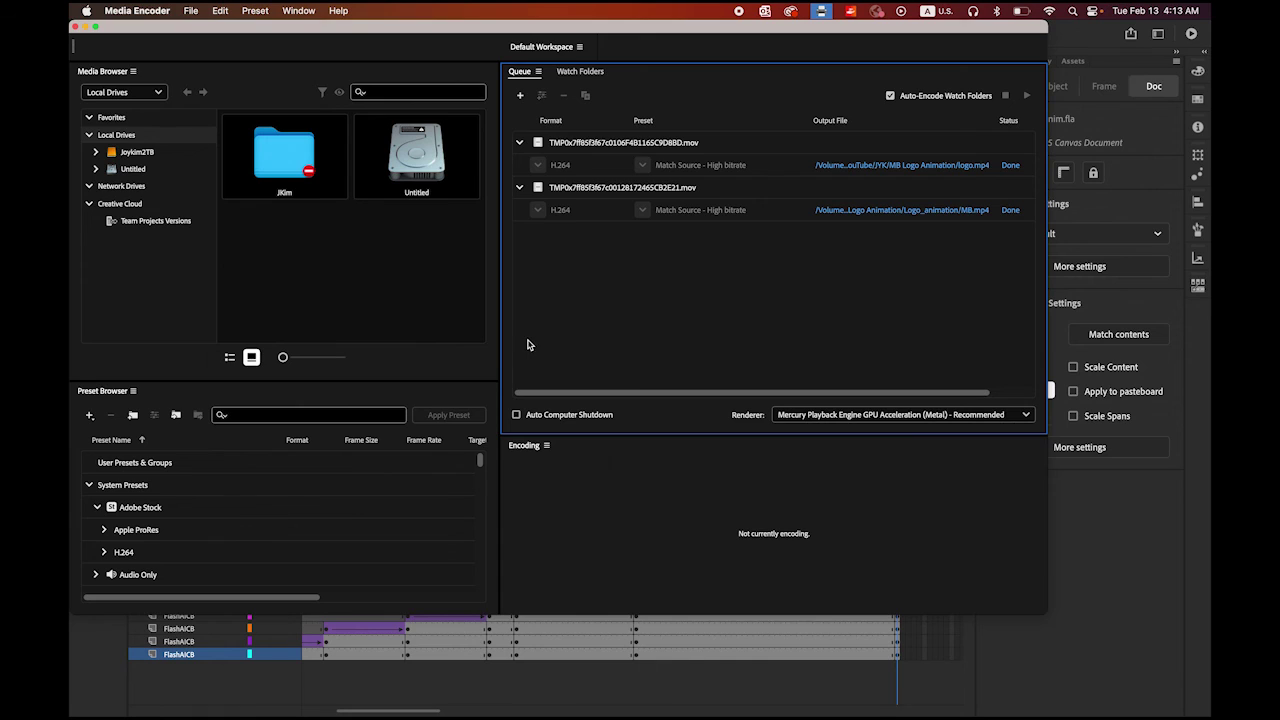
left_click(1110, 626)
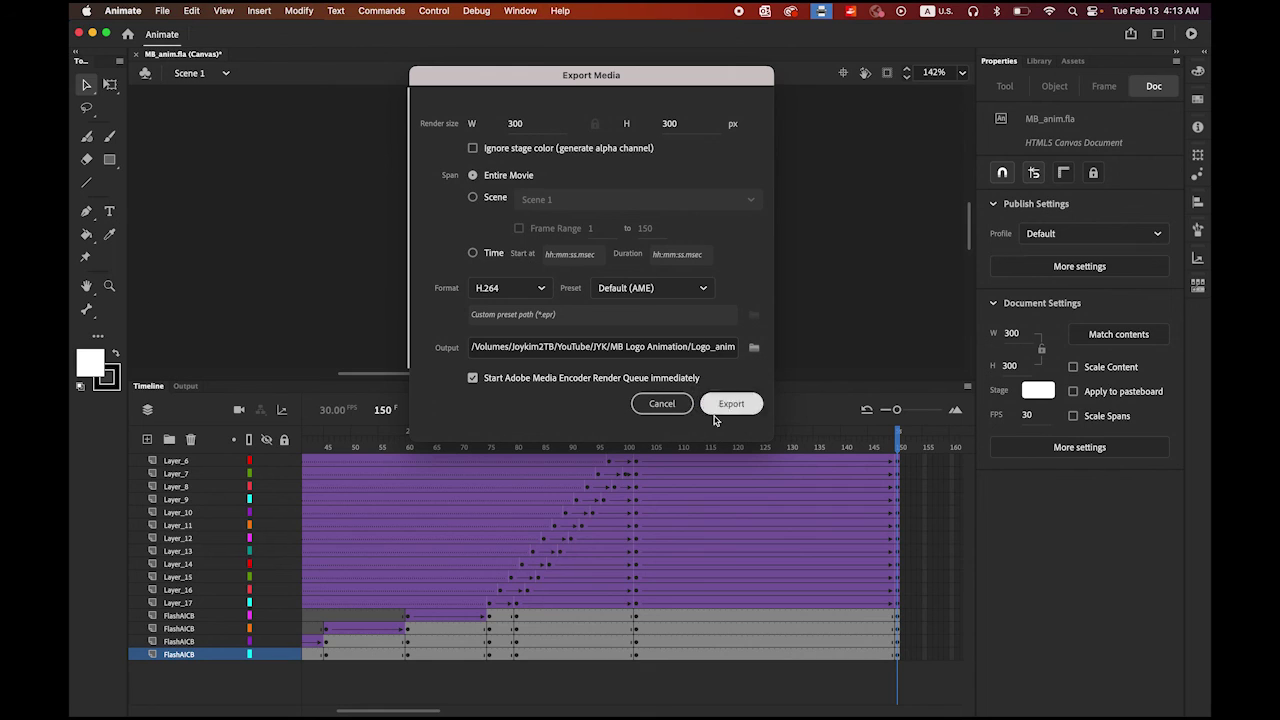
left_click(735, 404)
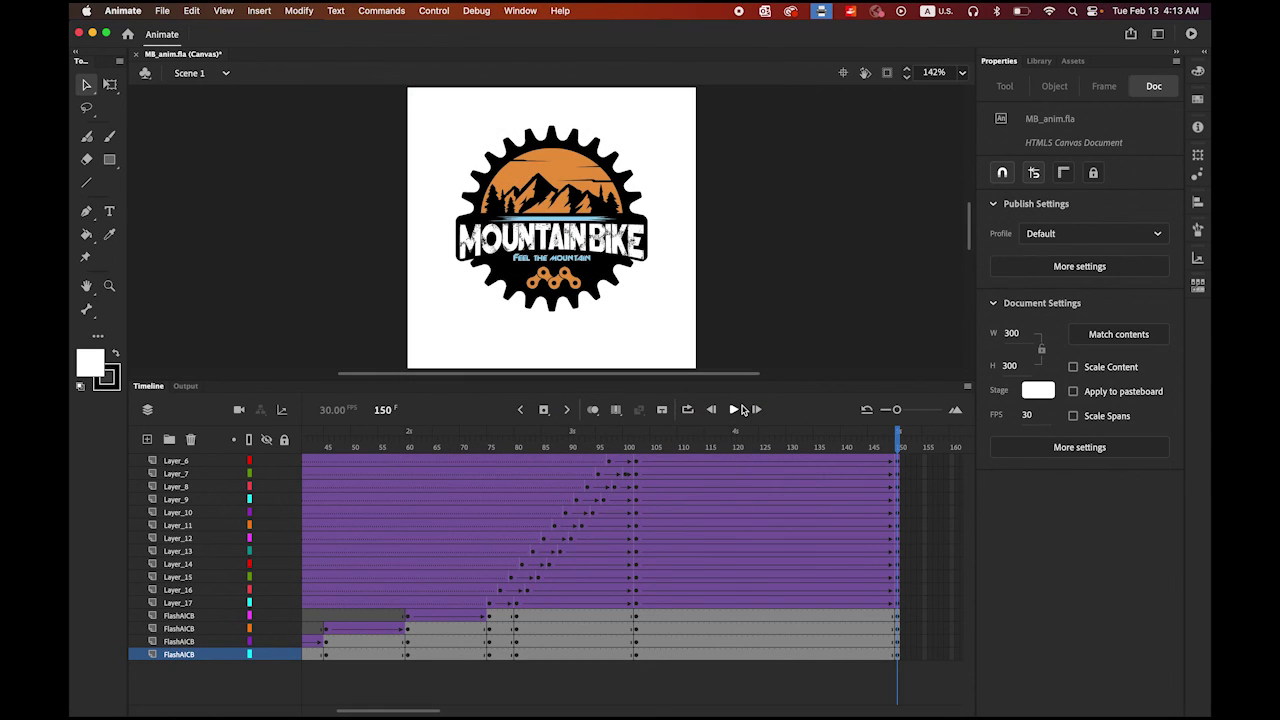
Step: Switch to Finder, preview MB_anim.mp4 and scrub through its playback, and return to Animate
mouse_move(127, 711)
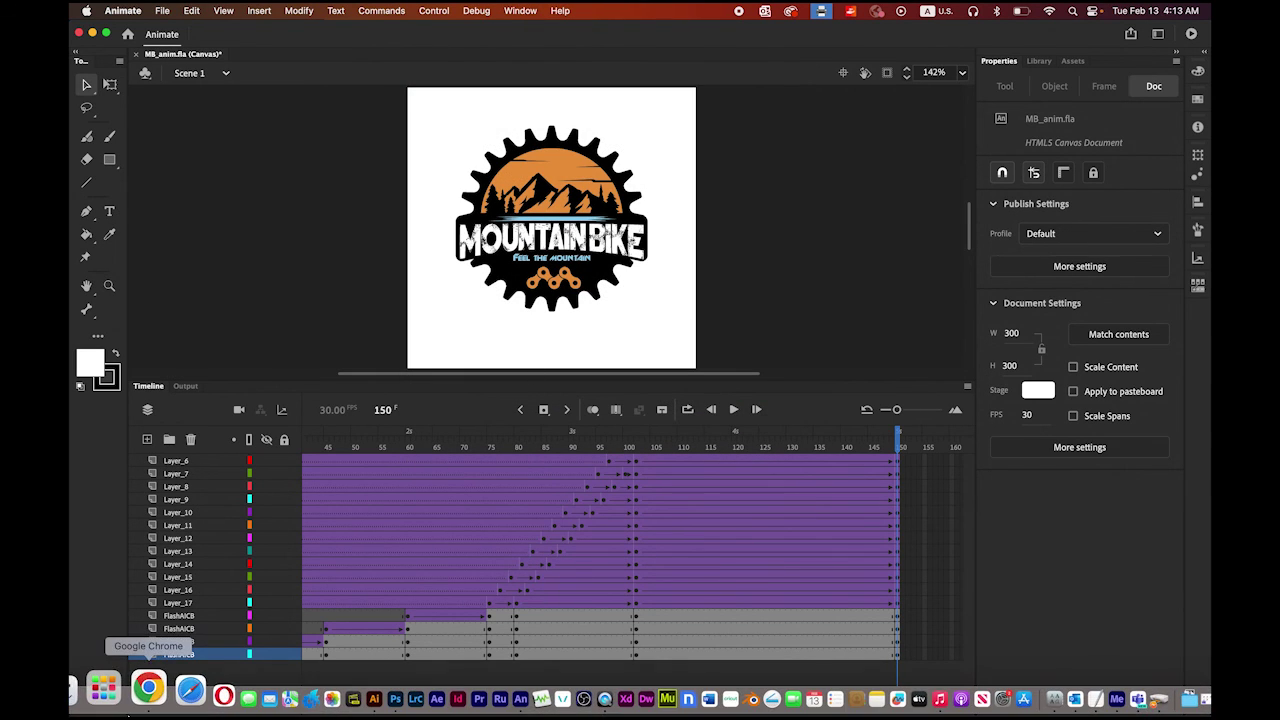
left_click(76, 688)
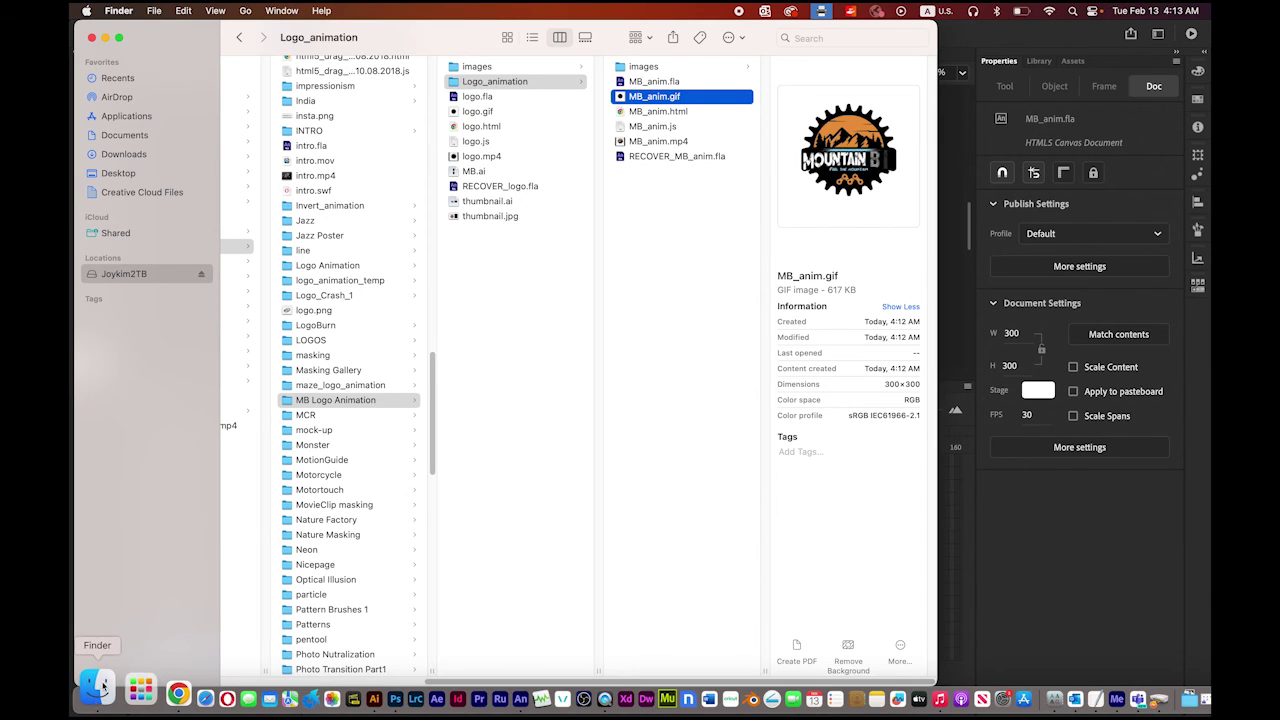
left_click(647, 142)
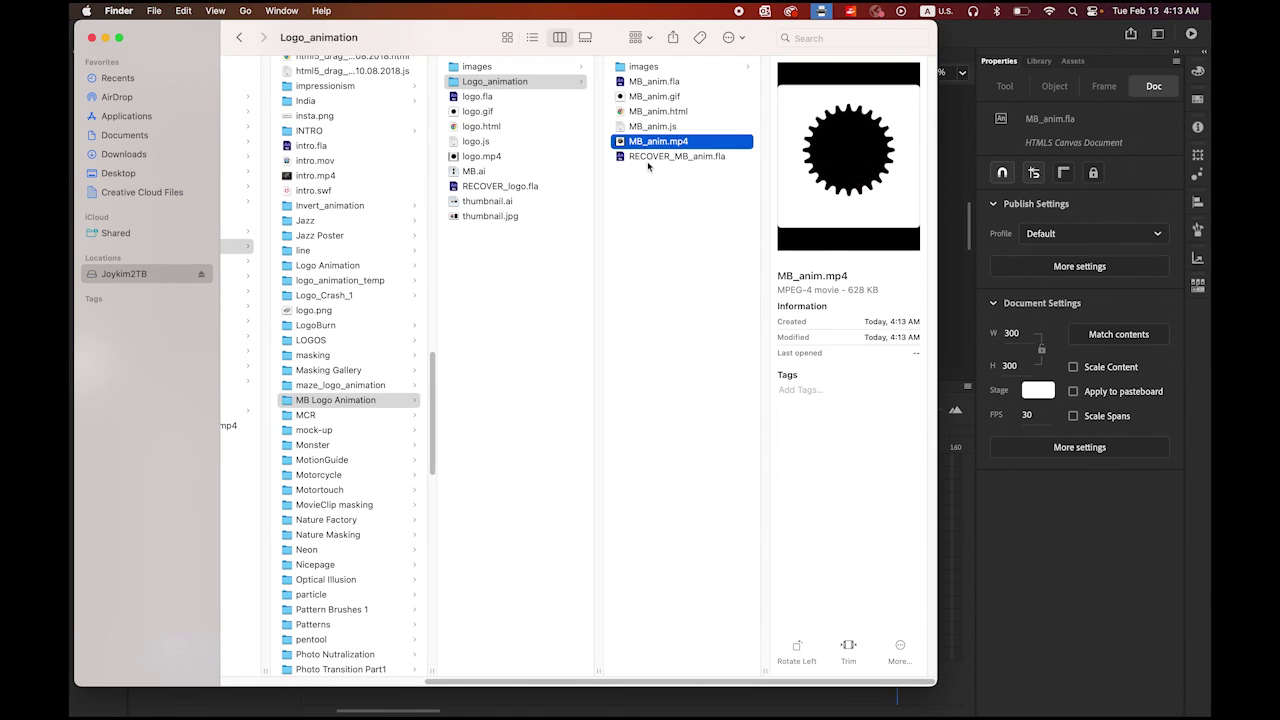
key("space")
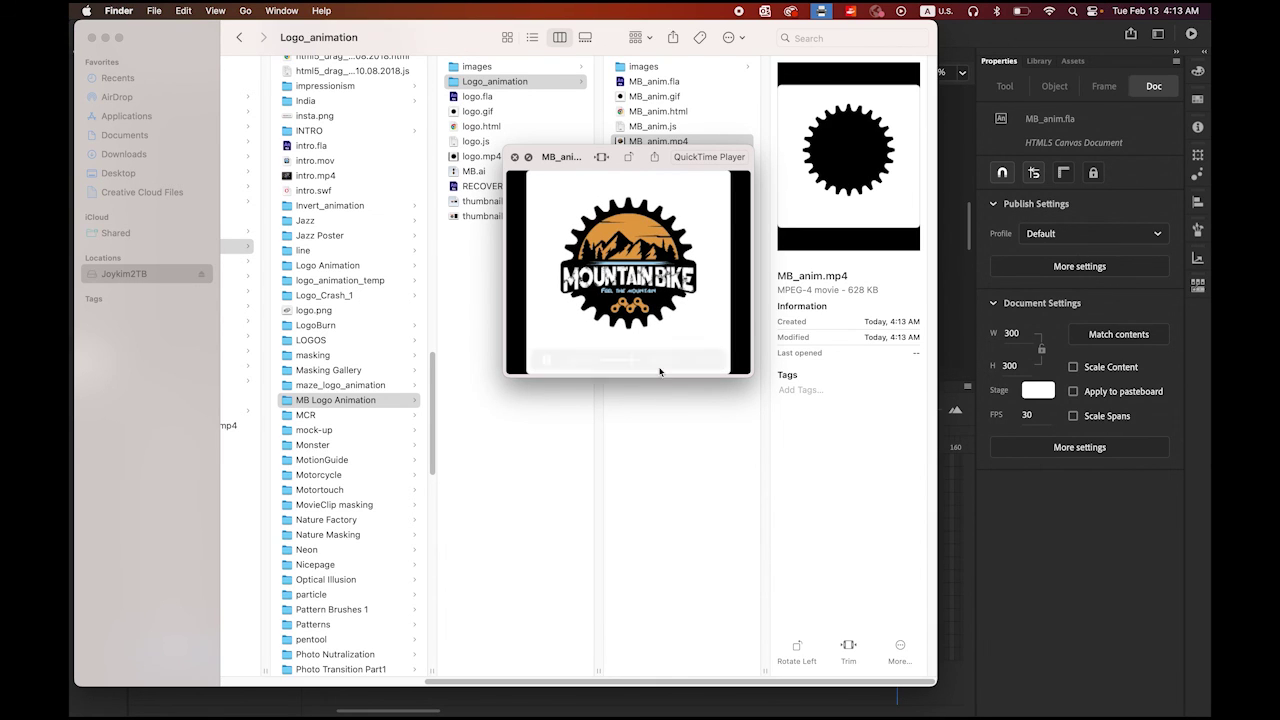
mouse_move(630, 371)
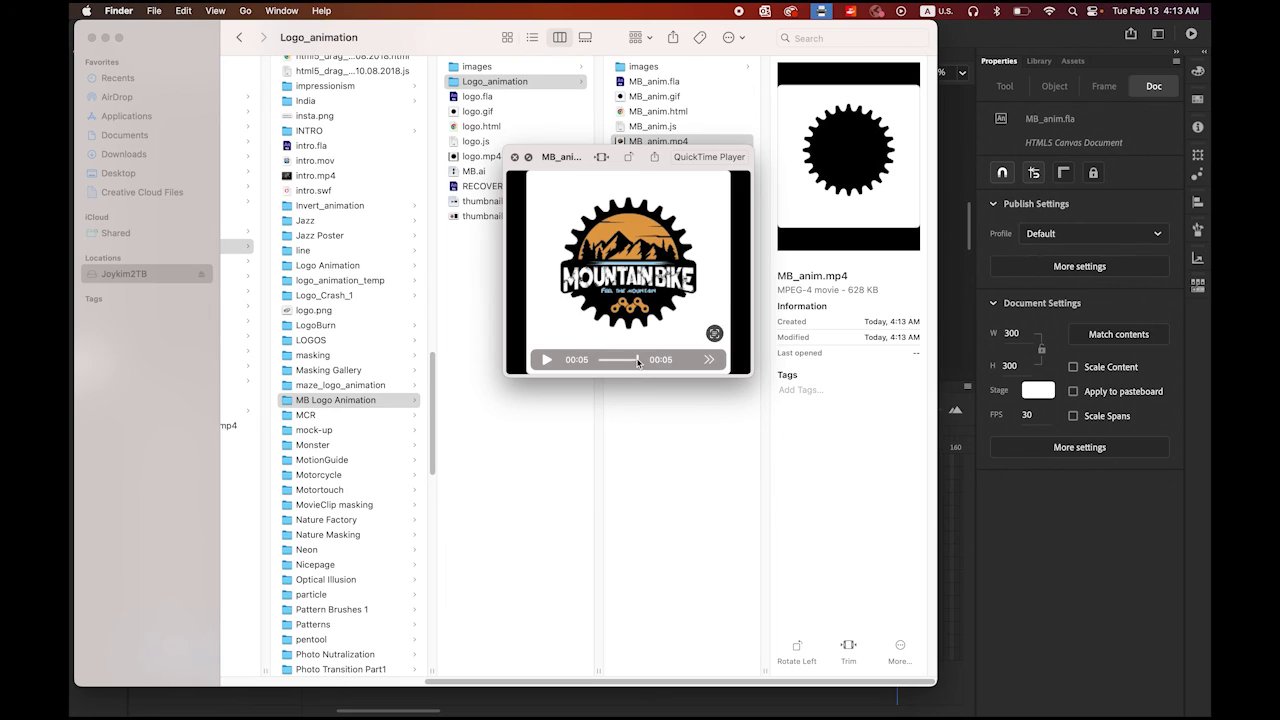
left_click_drag(627, 364, 623, 367)
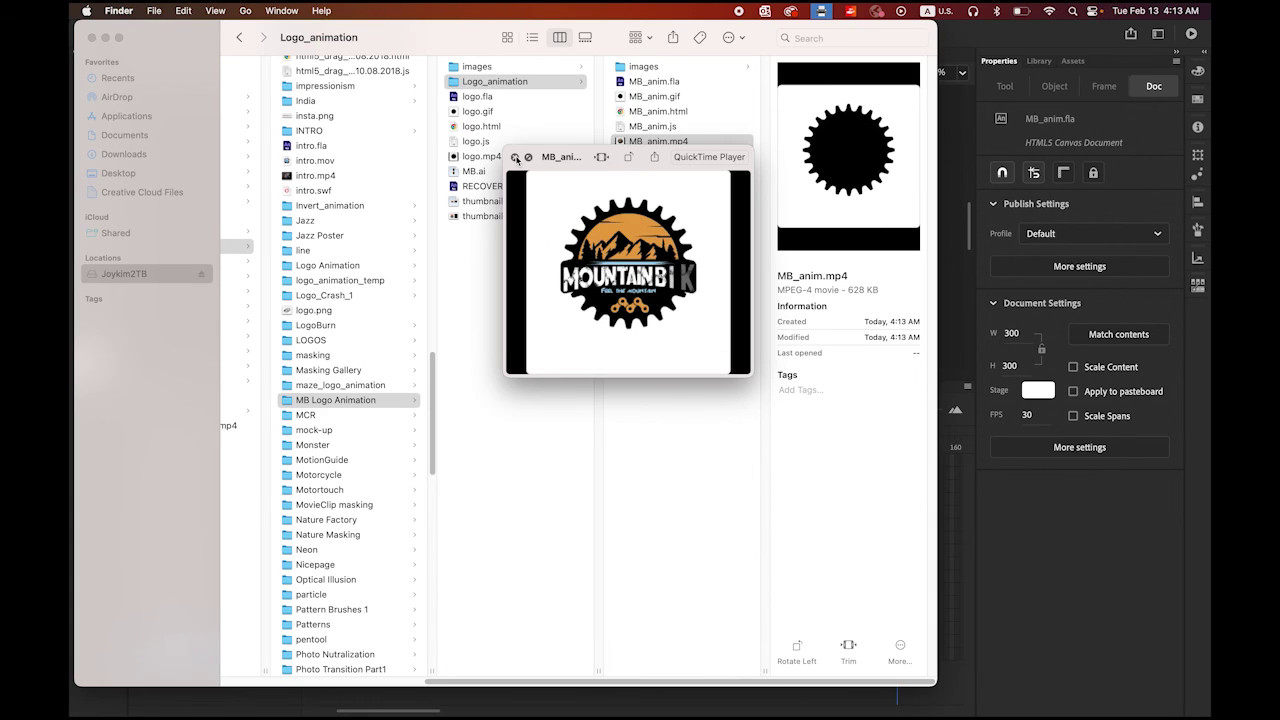
left_click(515, 157)
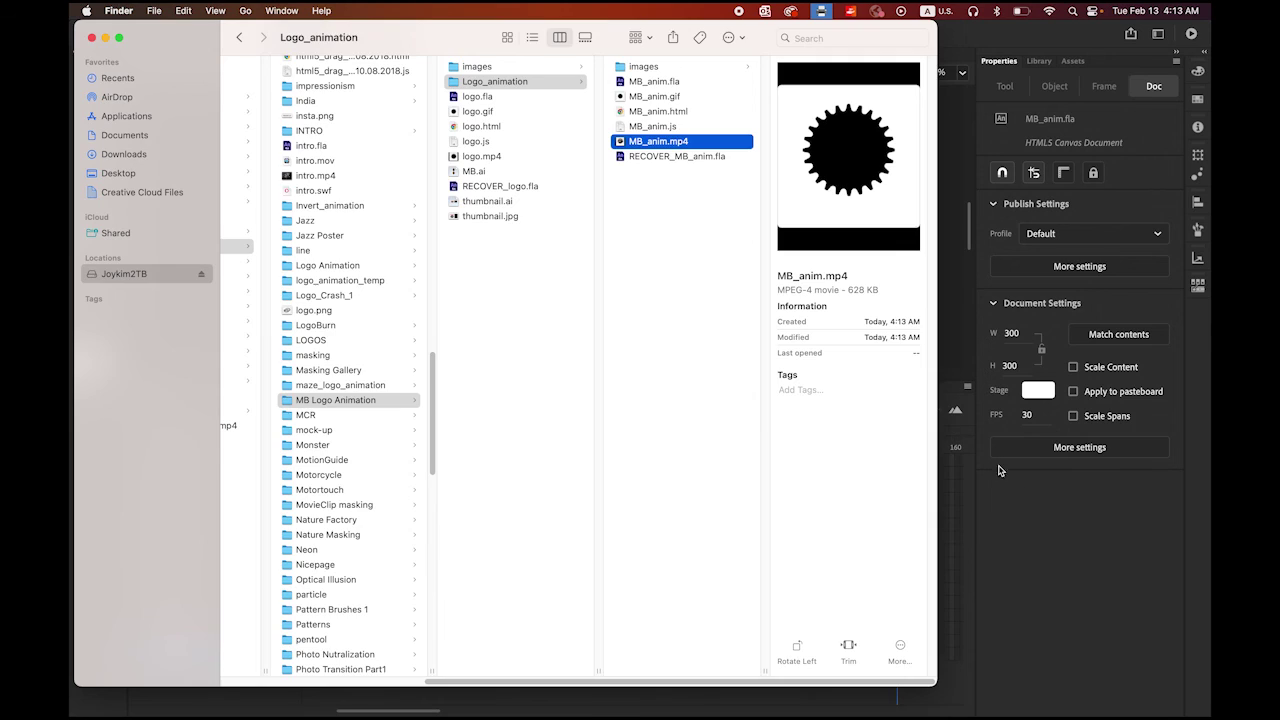
left_click(1067, 502)
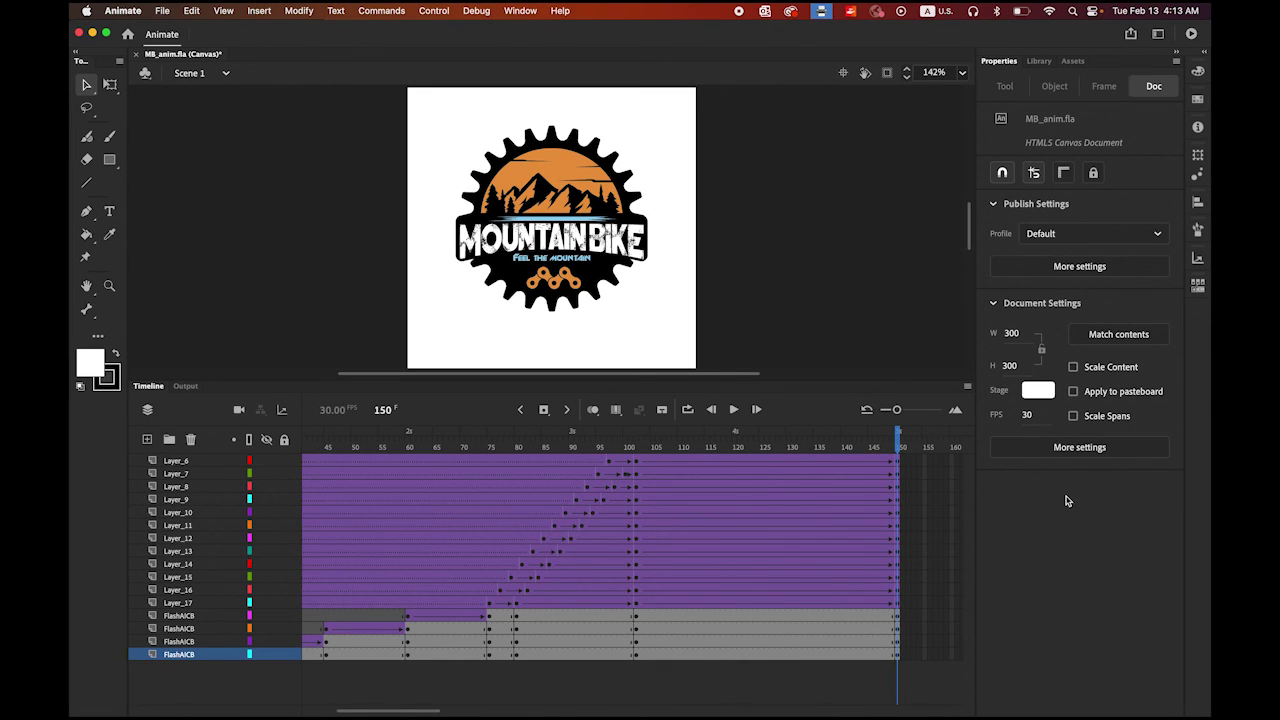
Step: Switch to Finder and open the published MB_anim.html in Chrome to view the animation
mouse_move(530, 712)
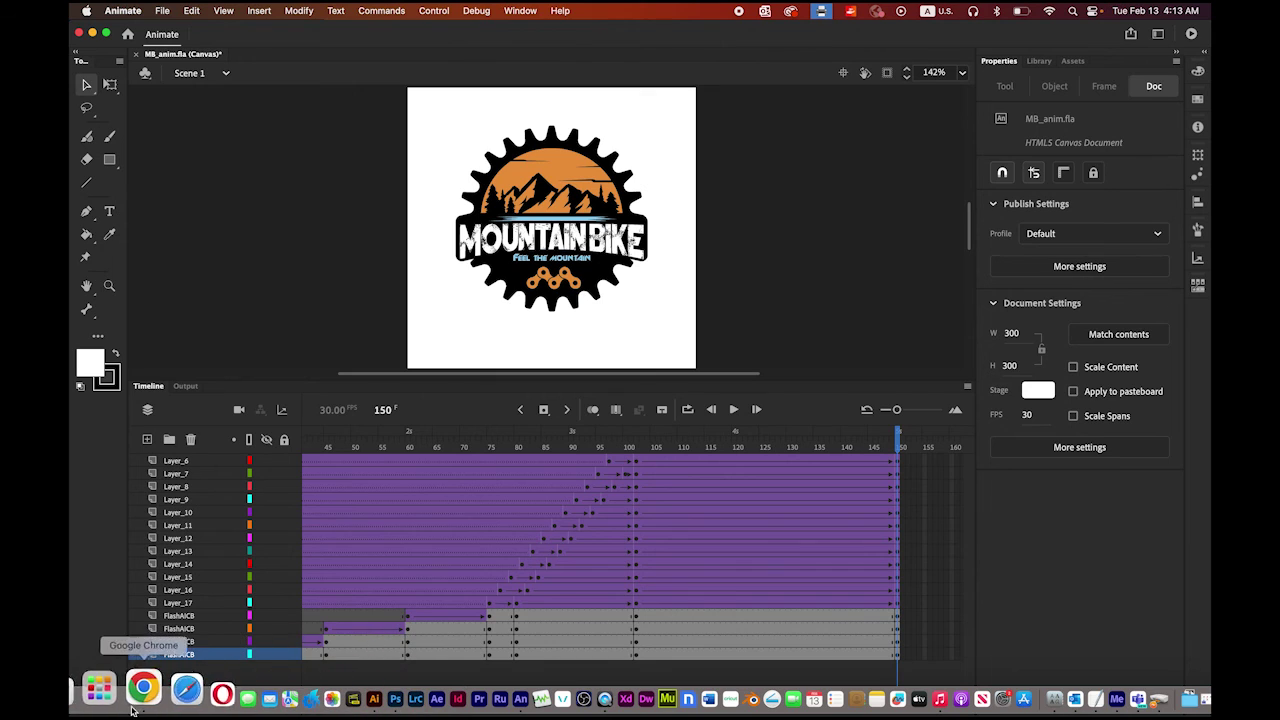
left_click(86, 694)
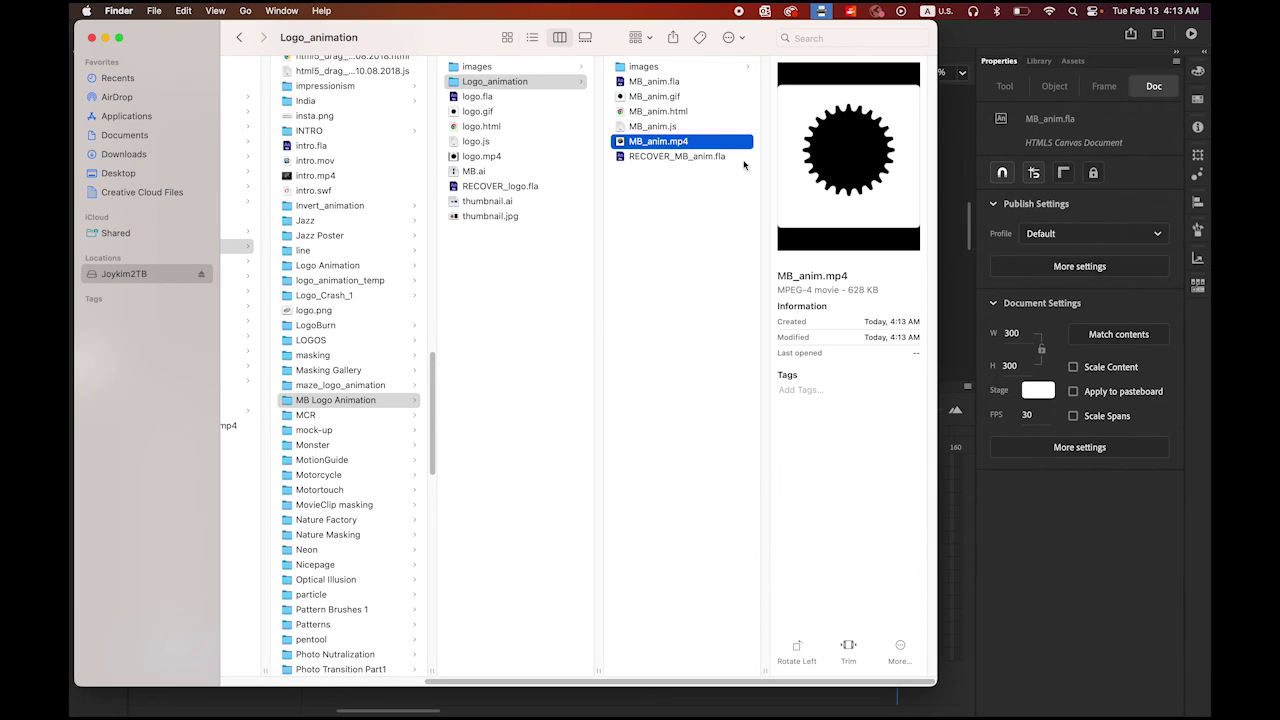
double_click(624, 112)
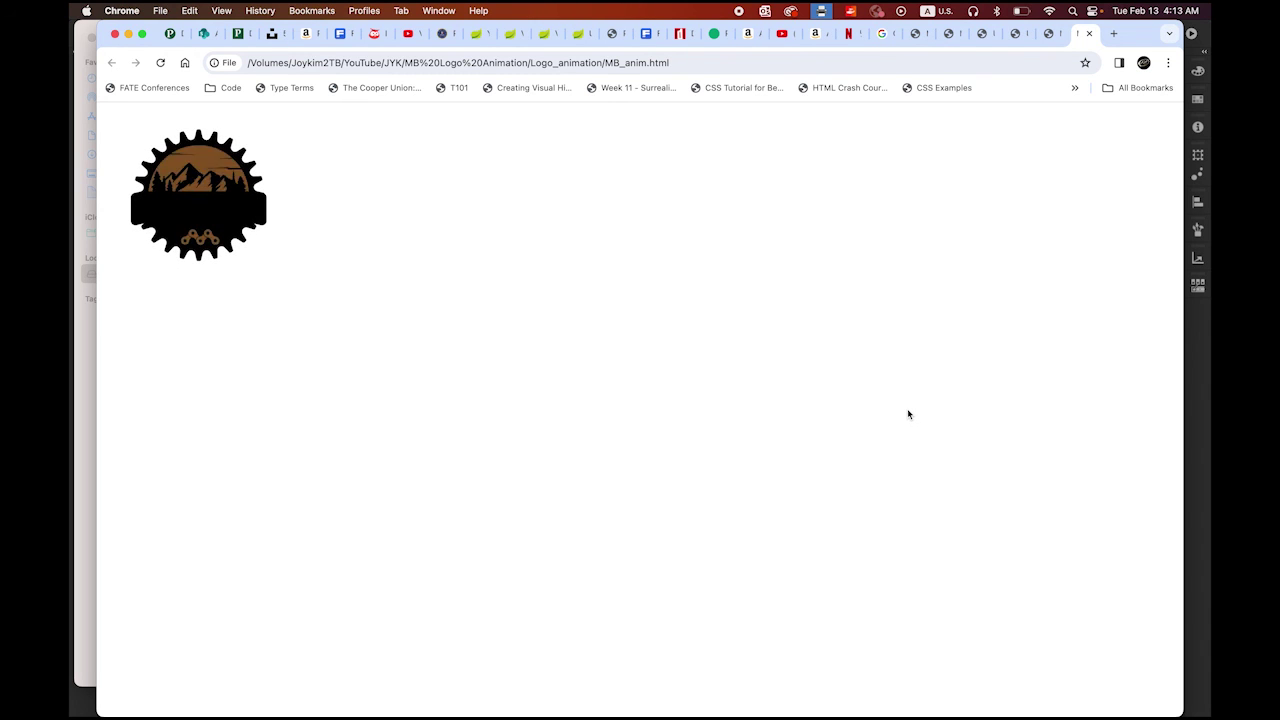
Step: Return to Finder and preview MB_anim.gif and MB_anim.mp4 in the Logo_animation folder
mouse_move(486, 712)
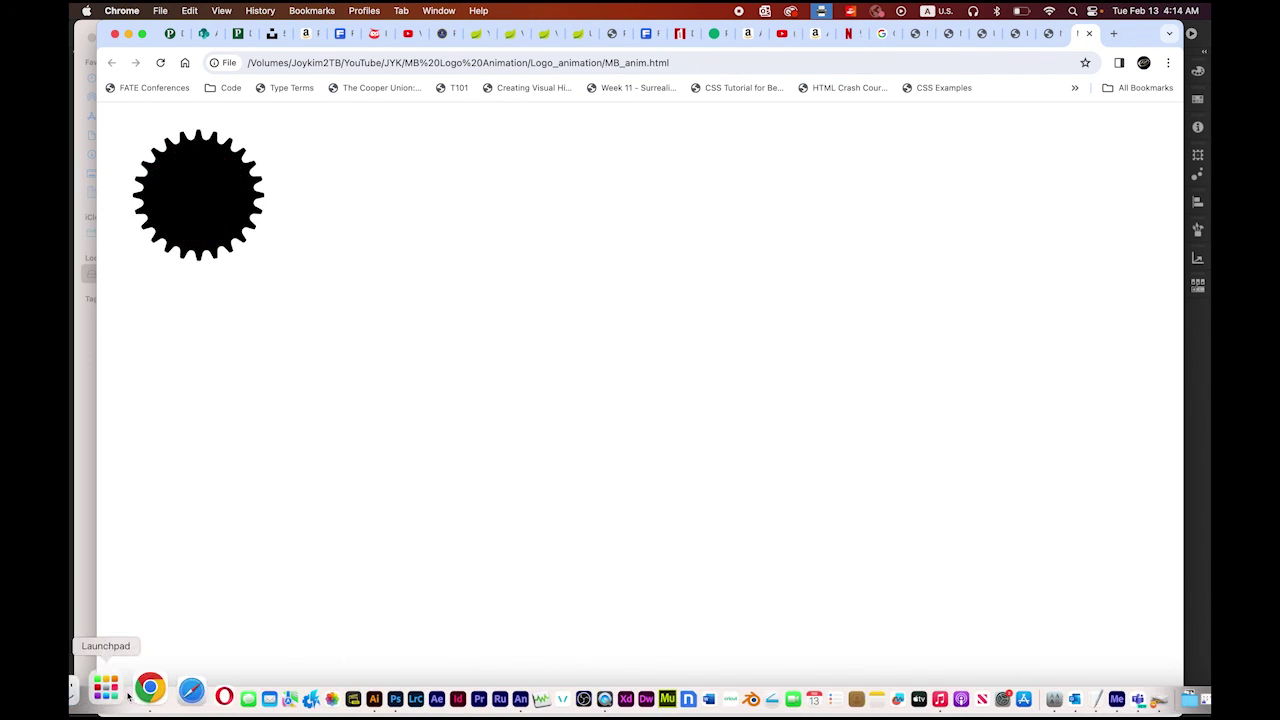
left_click(74, 689)
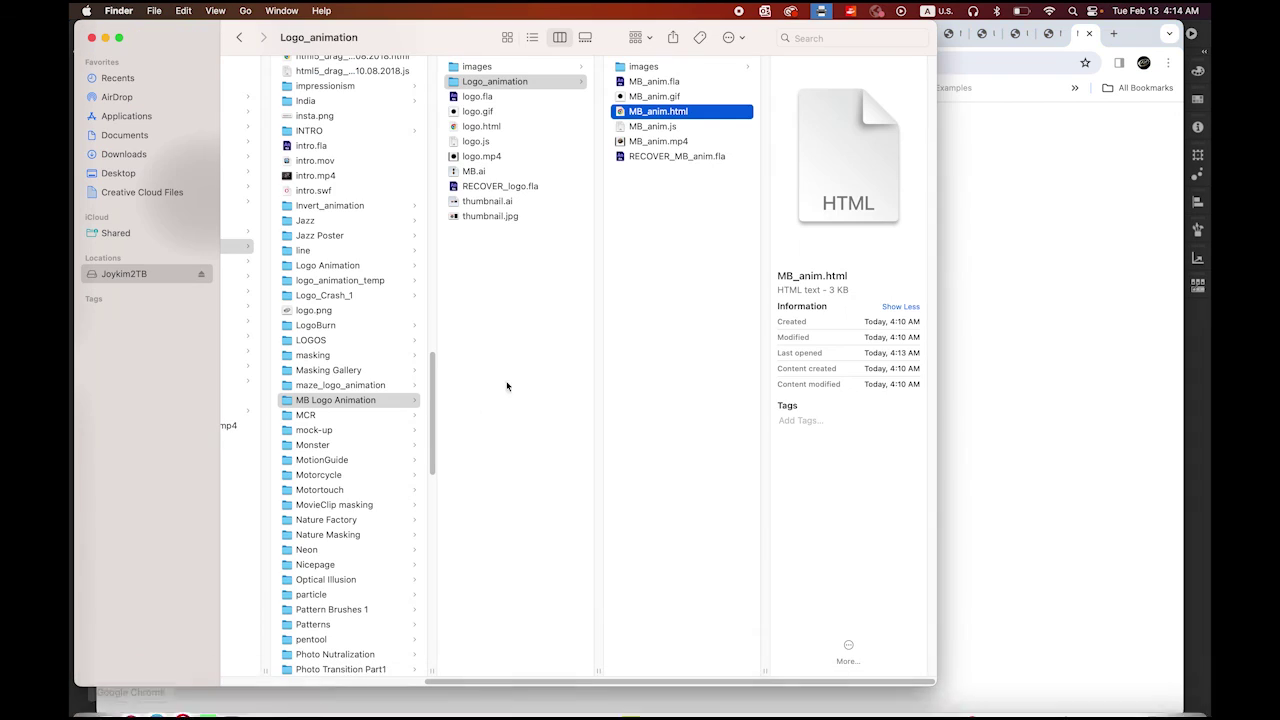
left_click(673, 97)
key("space")
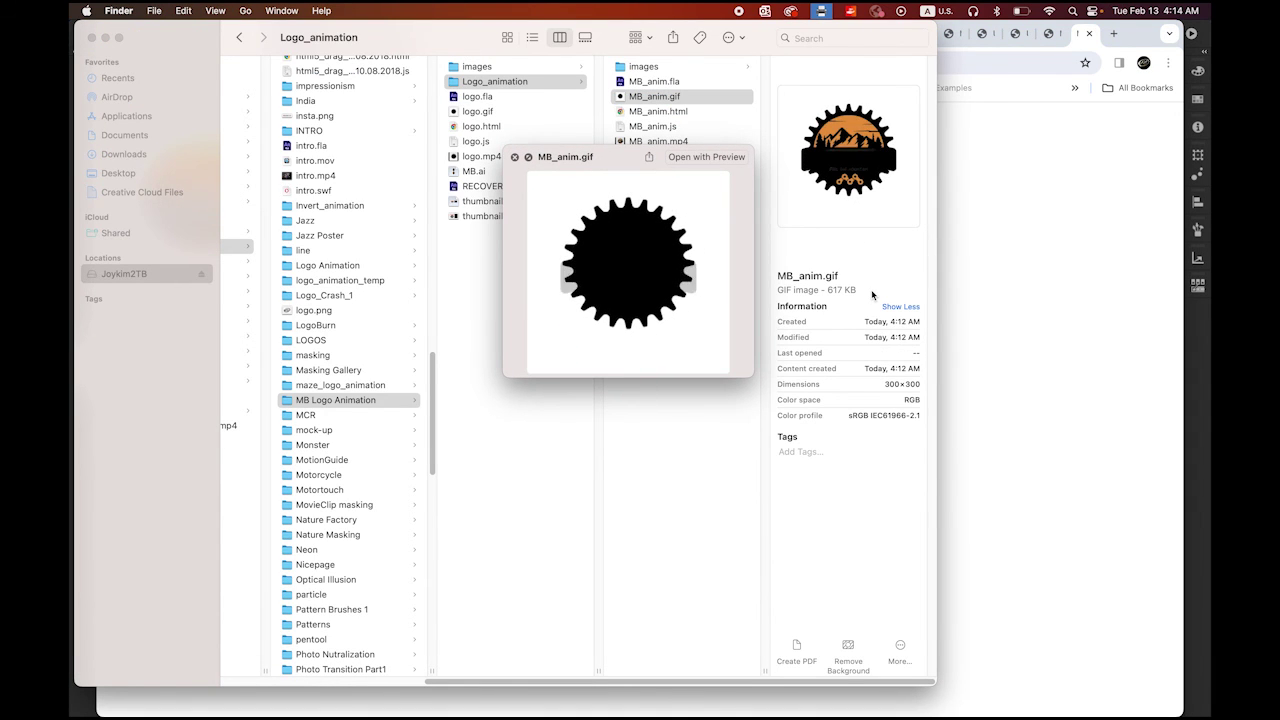
left_click(514, 158)
left_click(636, 141)
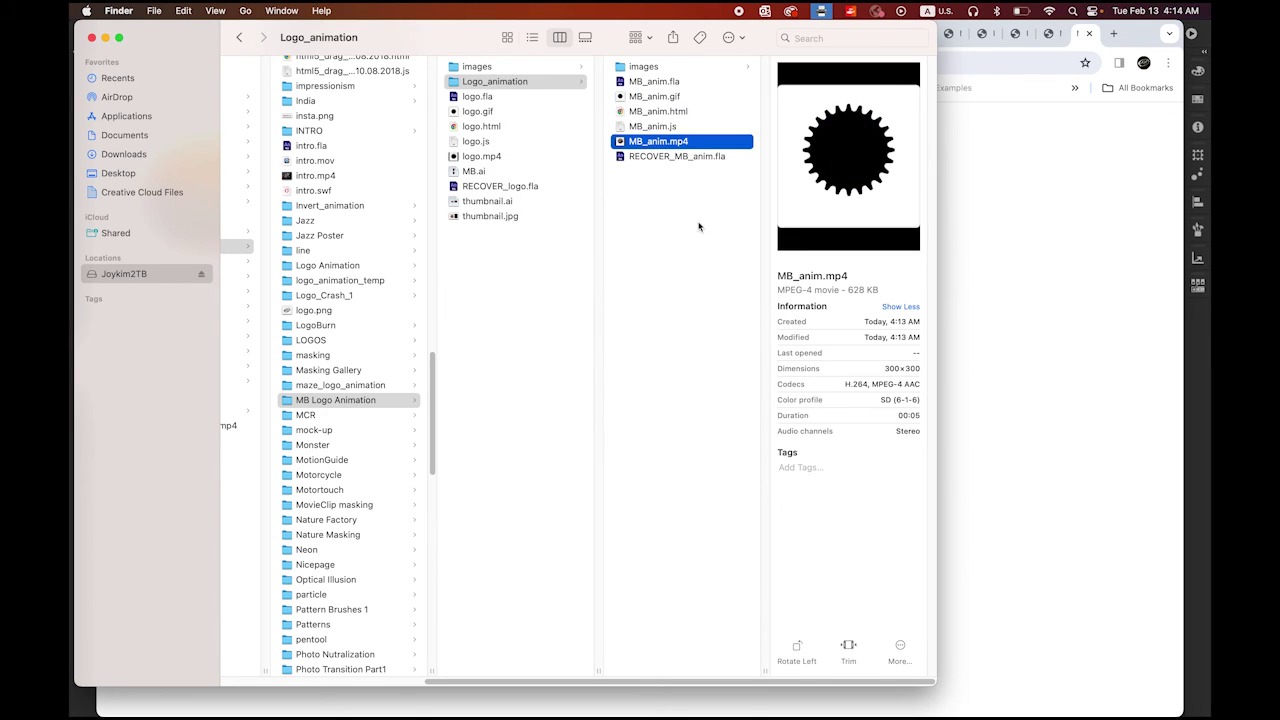
key("space")
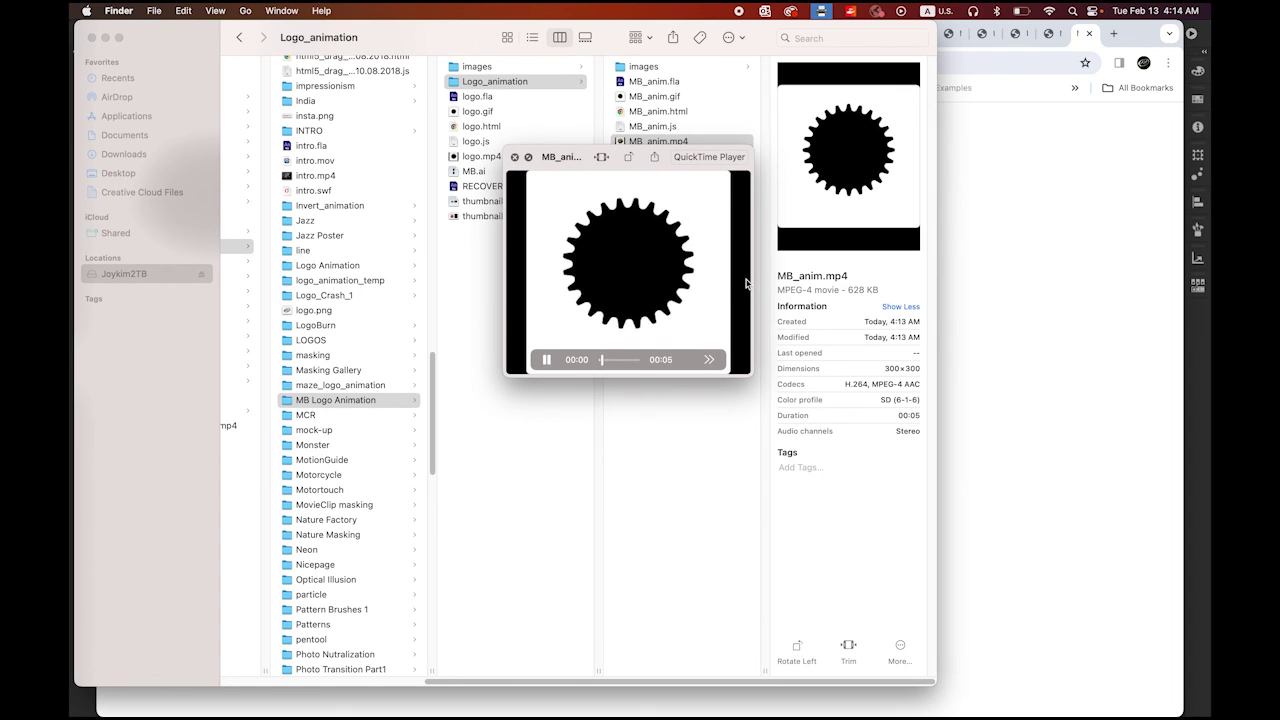